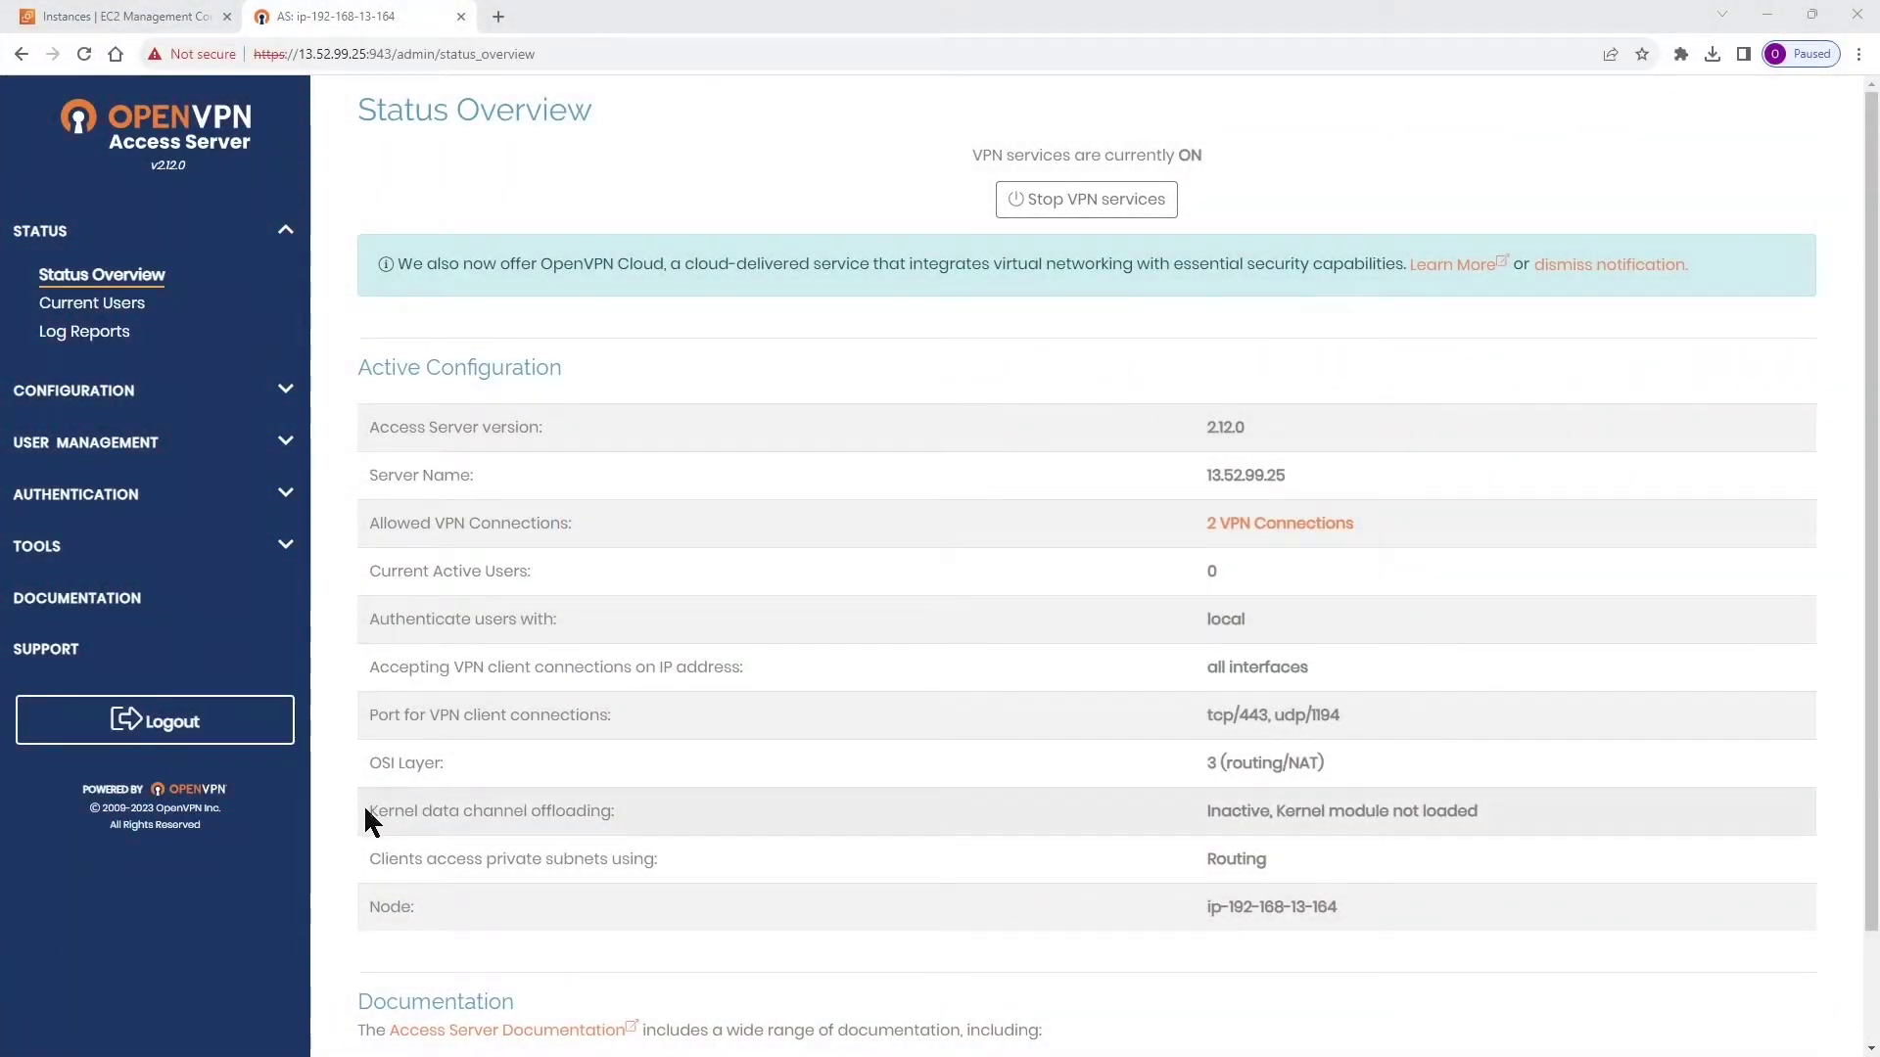
- Check the kernel data channel offloading status in the Active Configuration on Status Overview
left_click_drag(364, 811, 617, 811)
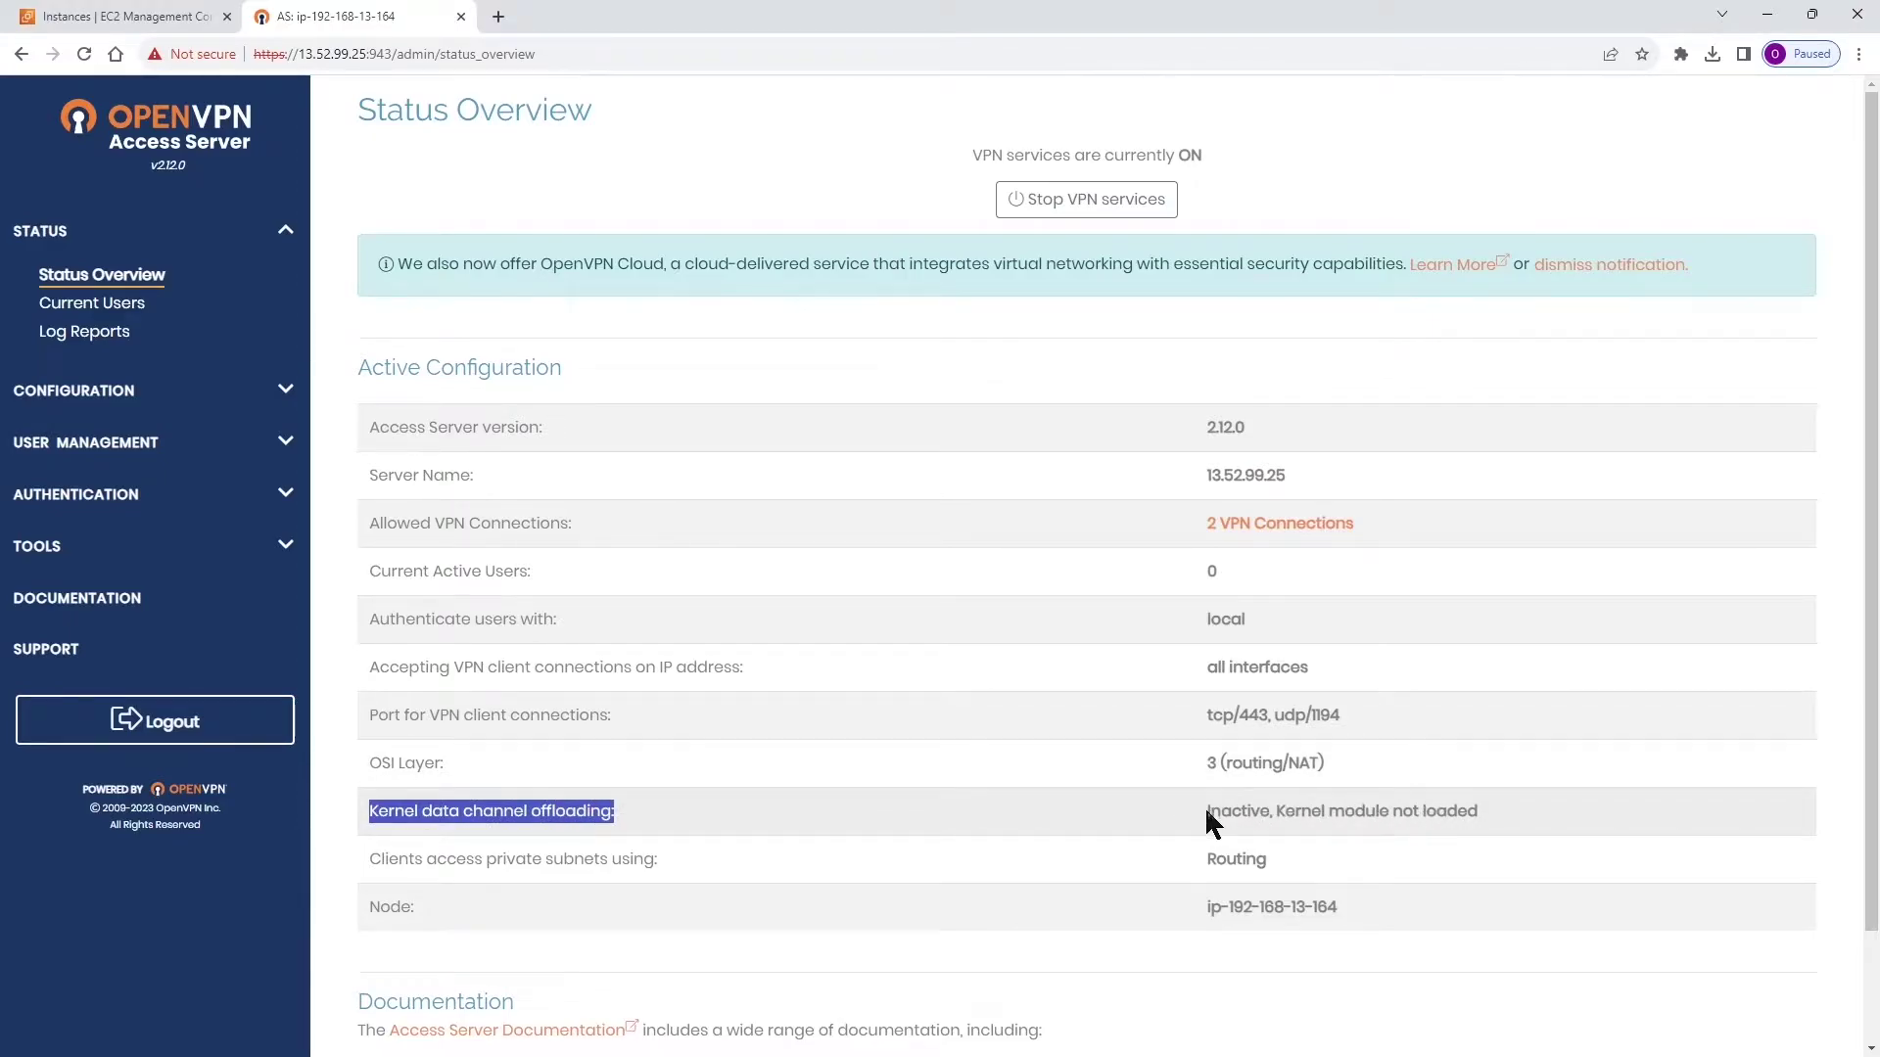
left_click_drag(1206, 810, 1482, 813)
left_click(1500, 816)
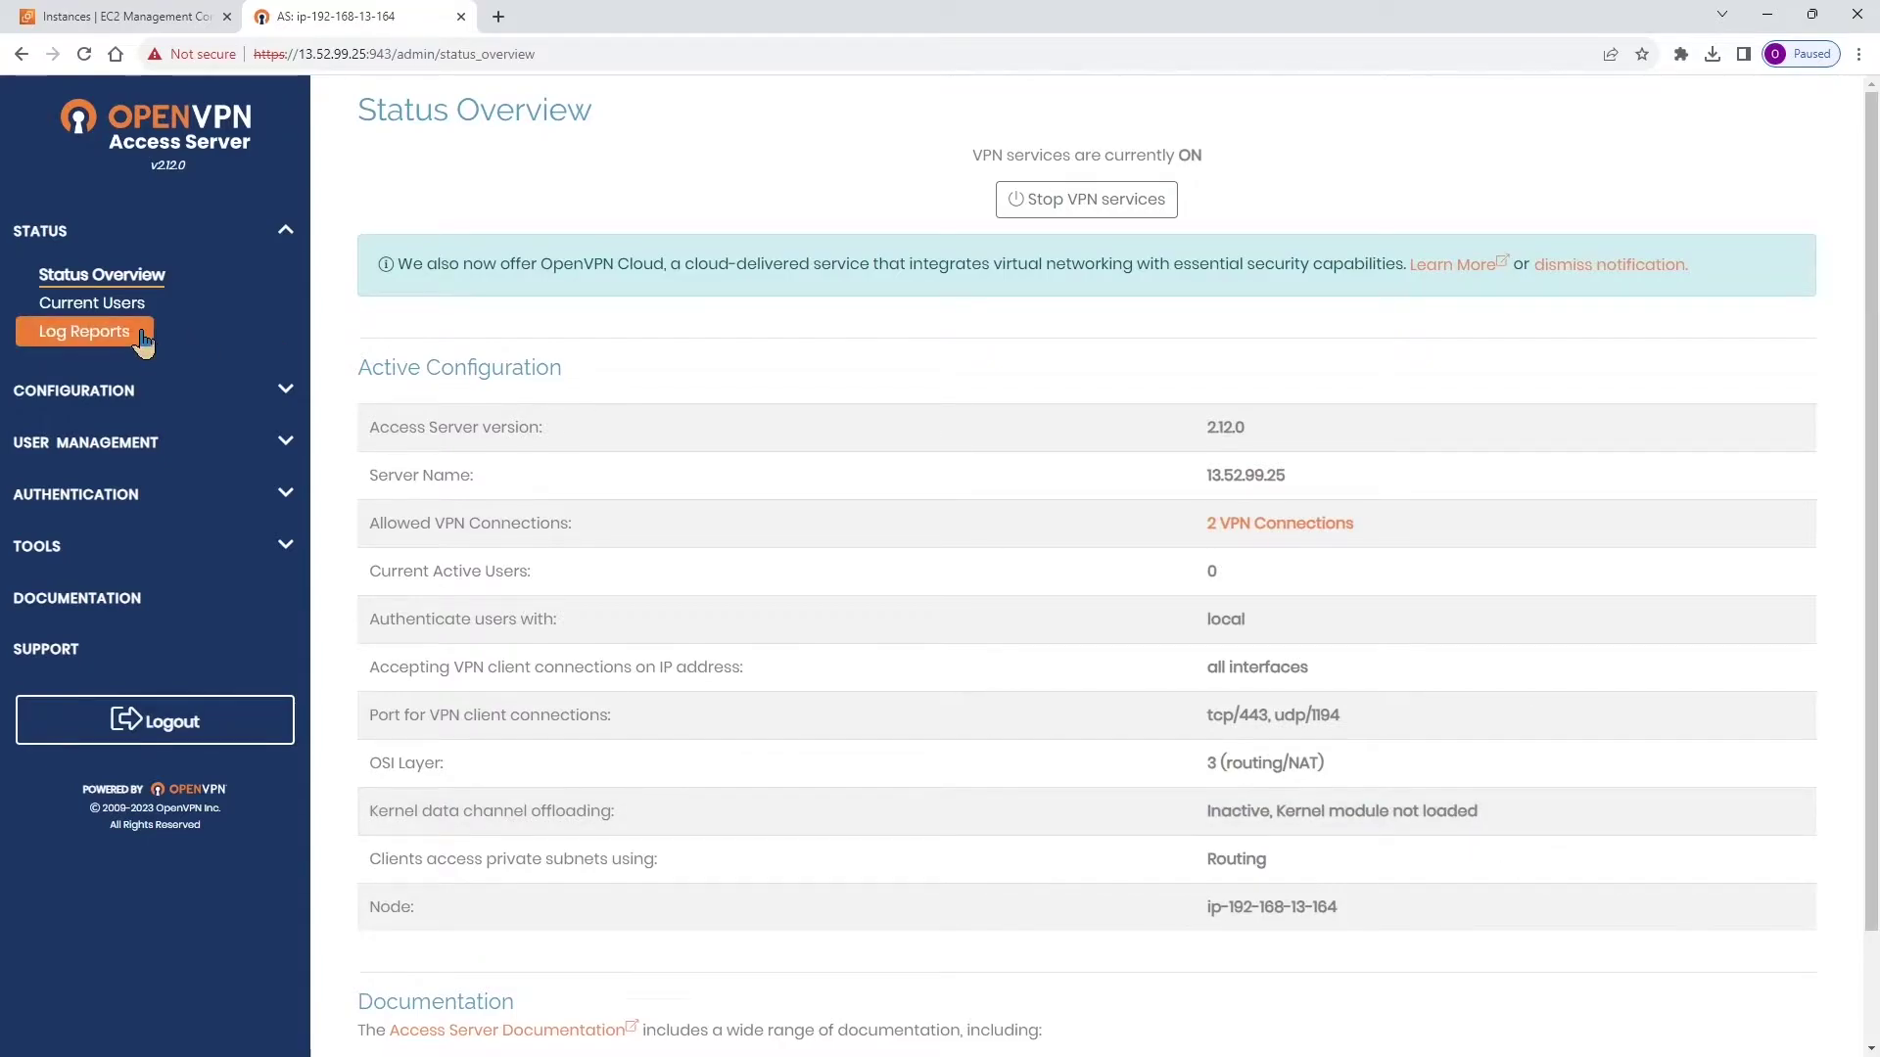
- Open User Permissions and examine the user assigned to the Sales Team group
left_click(68, 443)
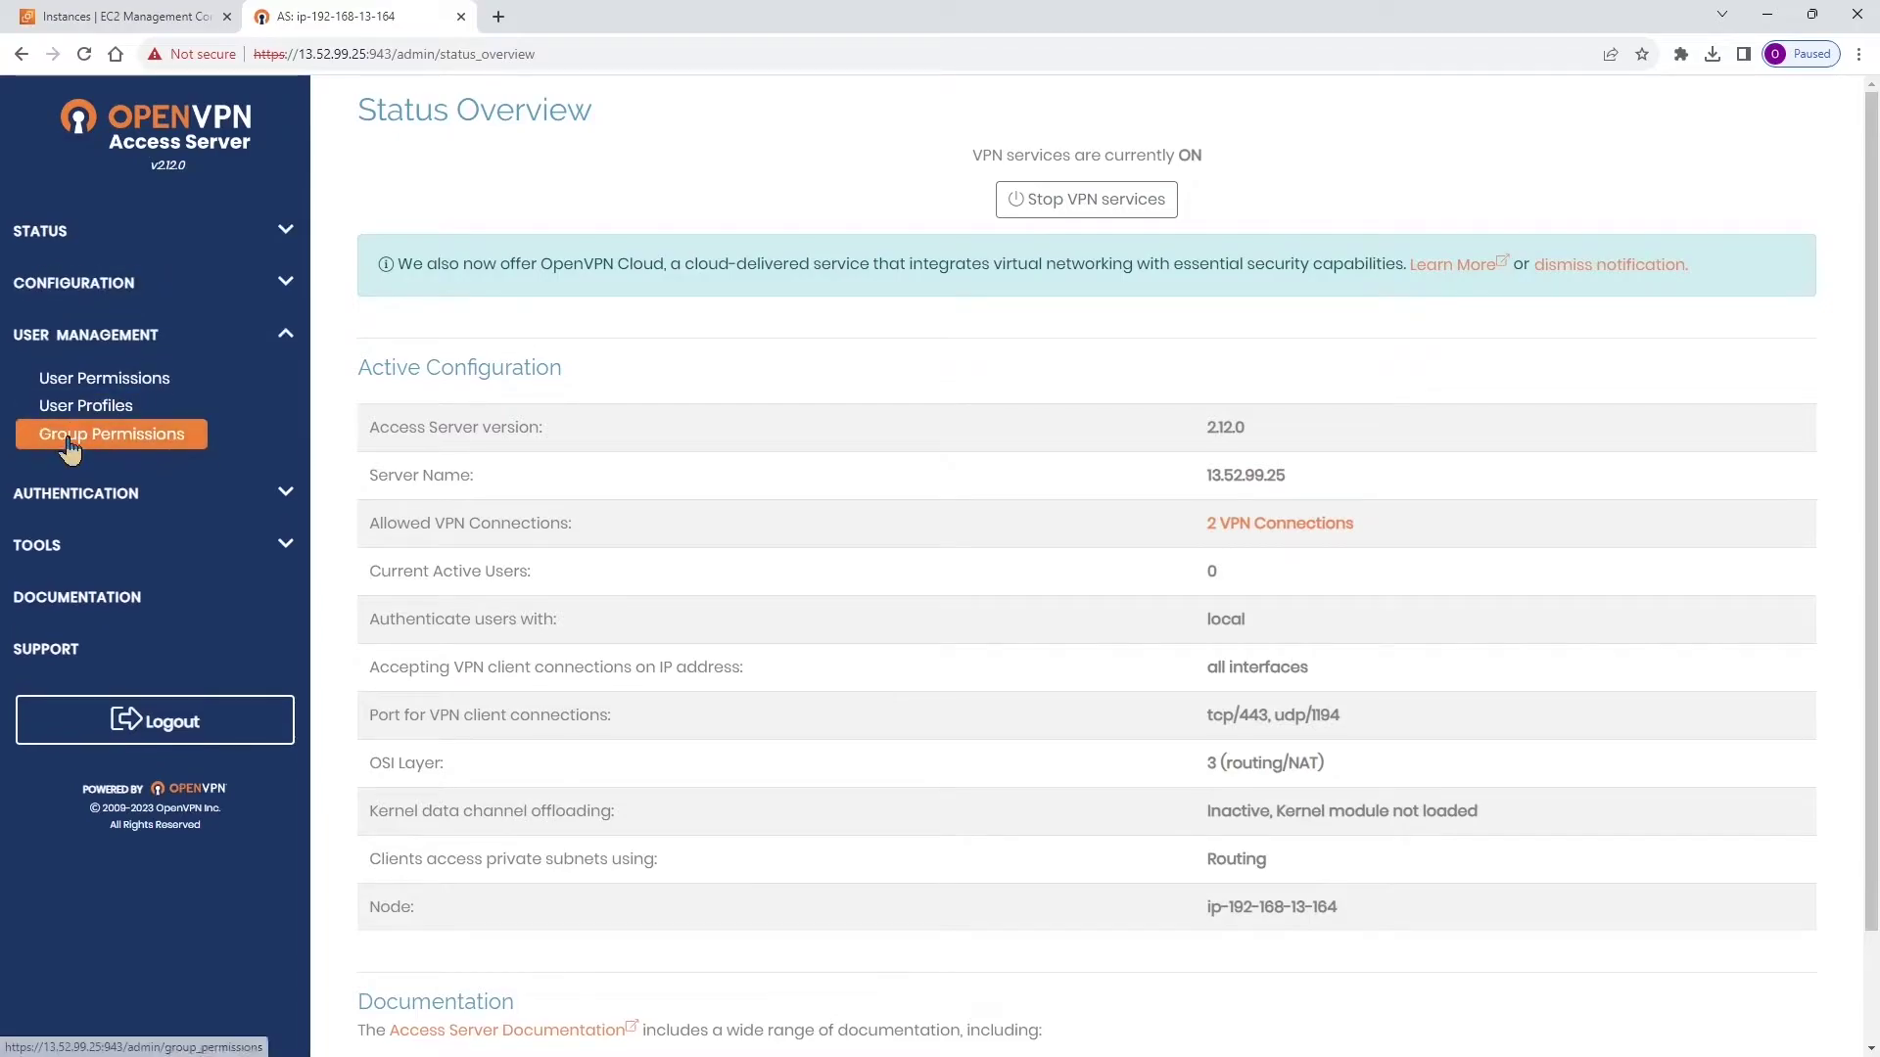
left_click(81, 377)
left_click_drag(408, 341, 359, 342)
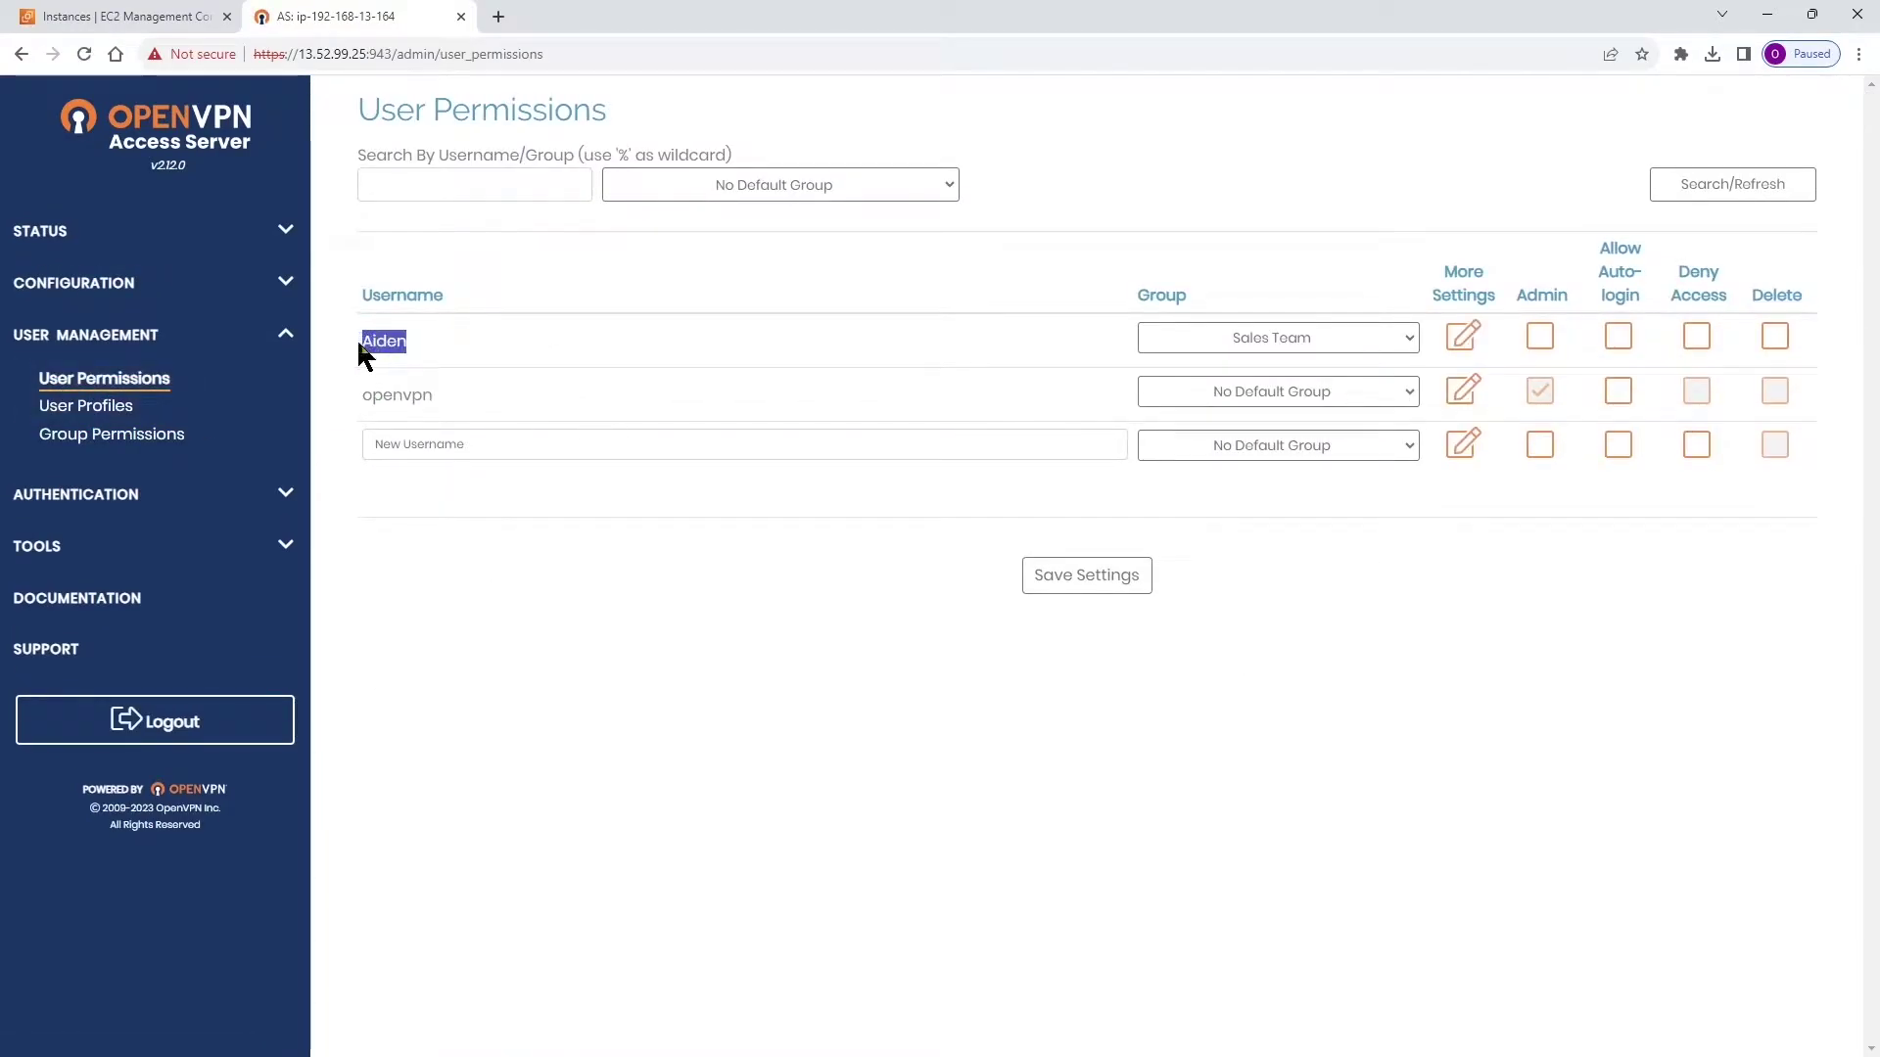
left_click(588, 346)
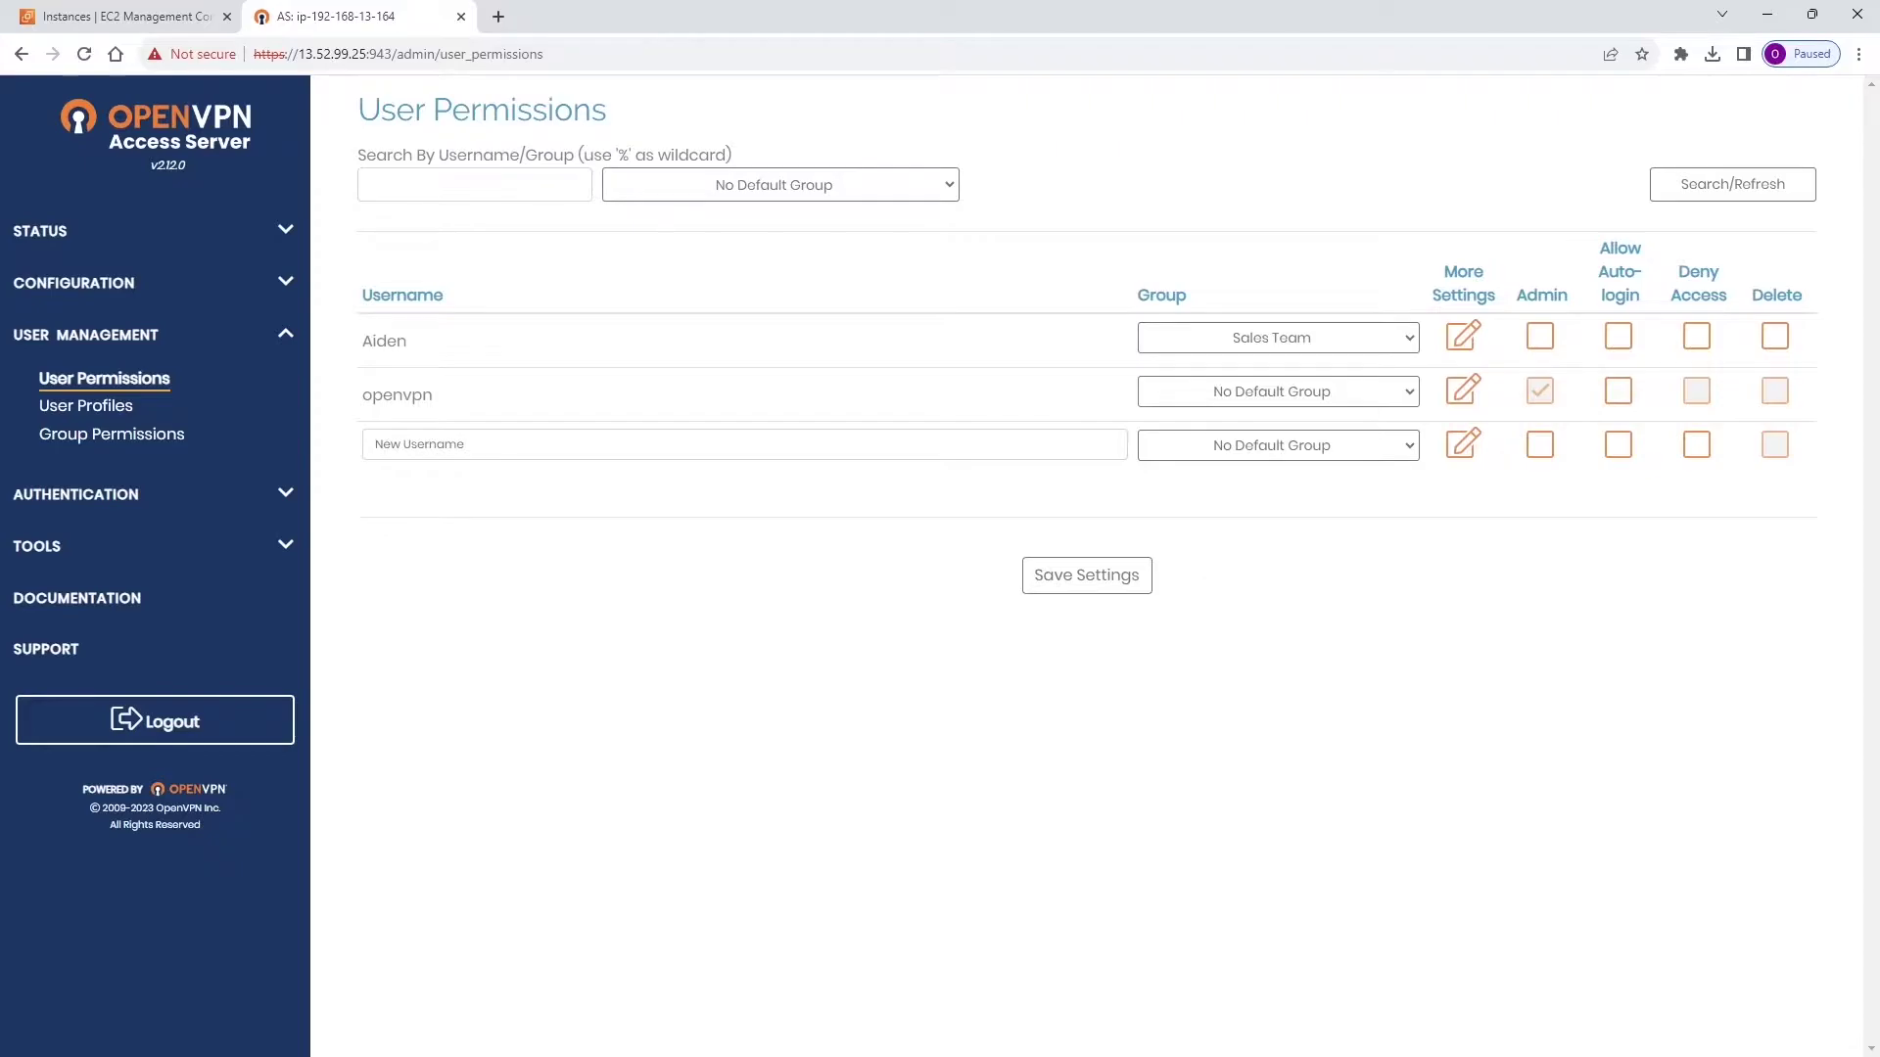
- Connect the 13.52.99.25 profile in OpenVPN Connect by entering the account password, and move the client window aside
left_click(866, 384)
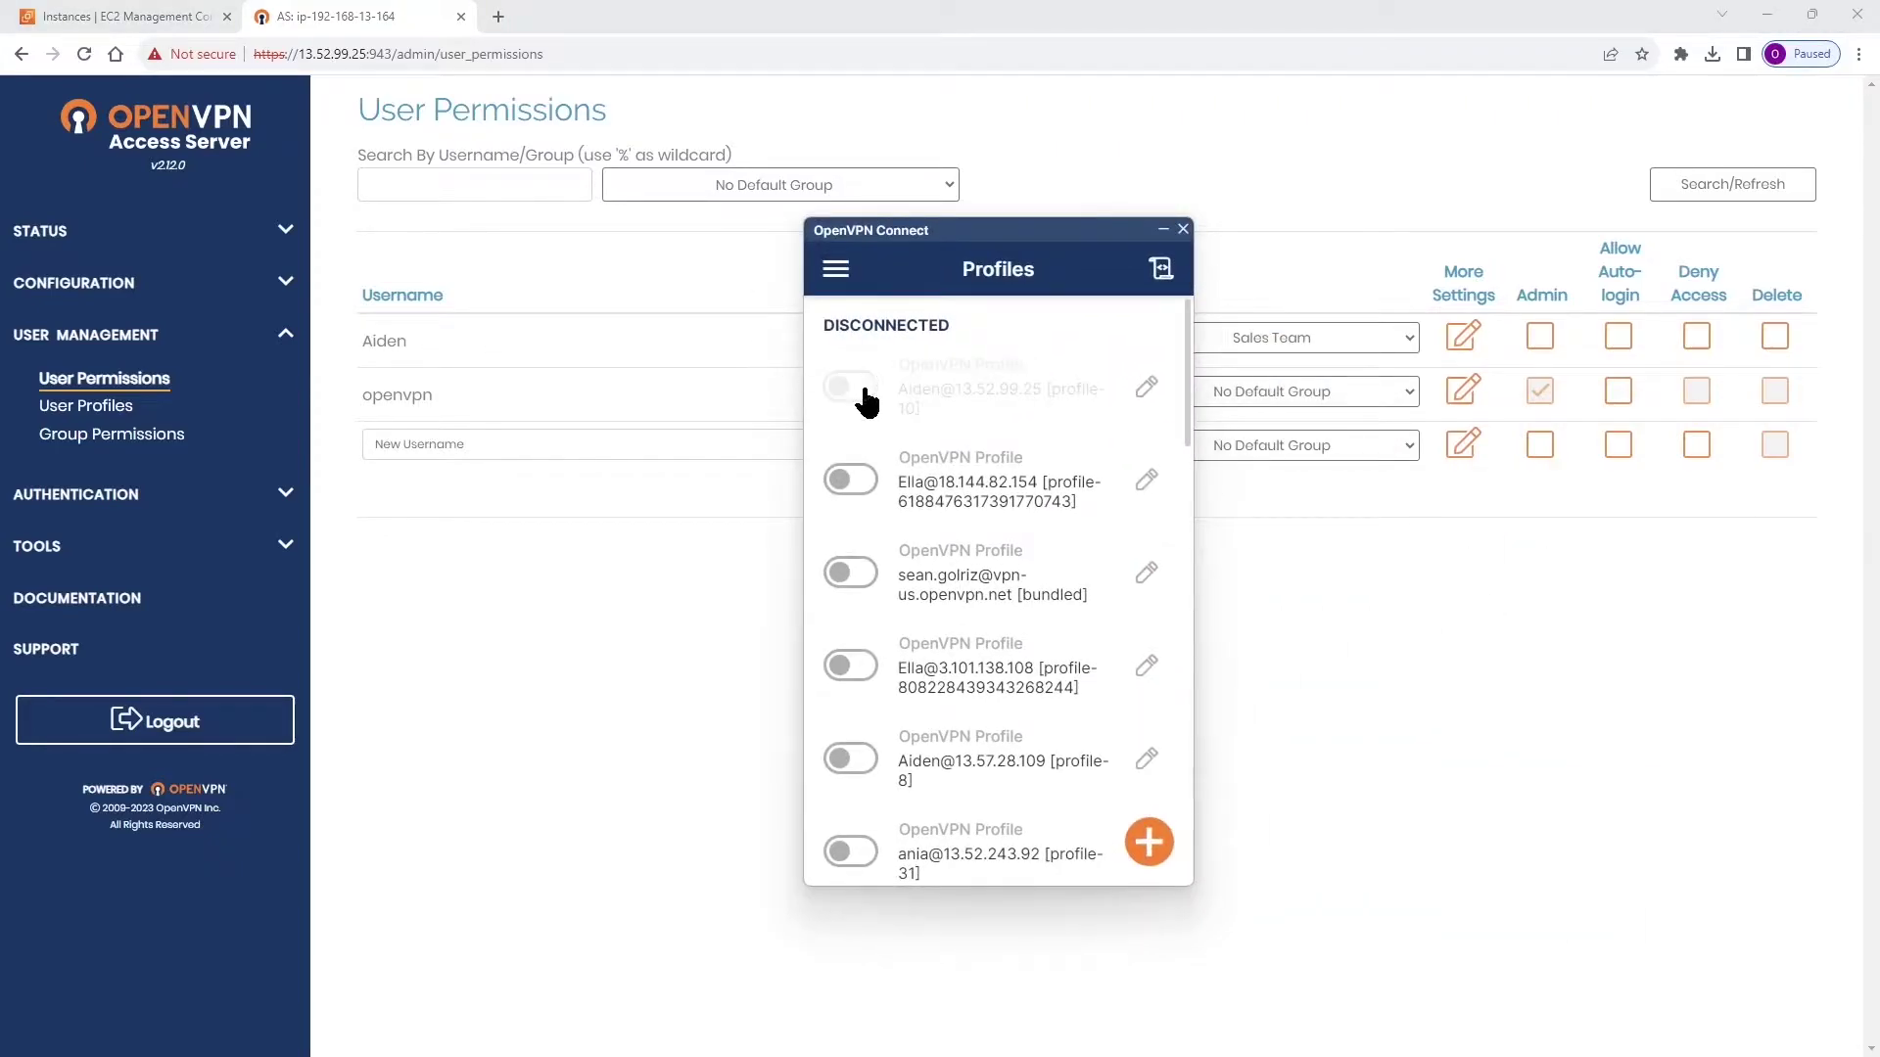
type("•••••••••")
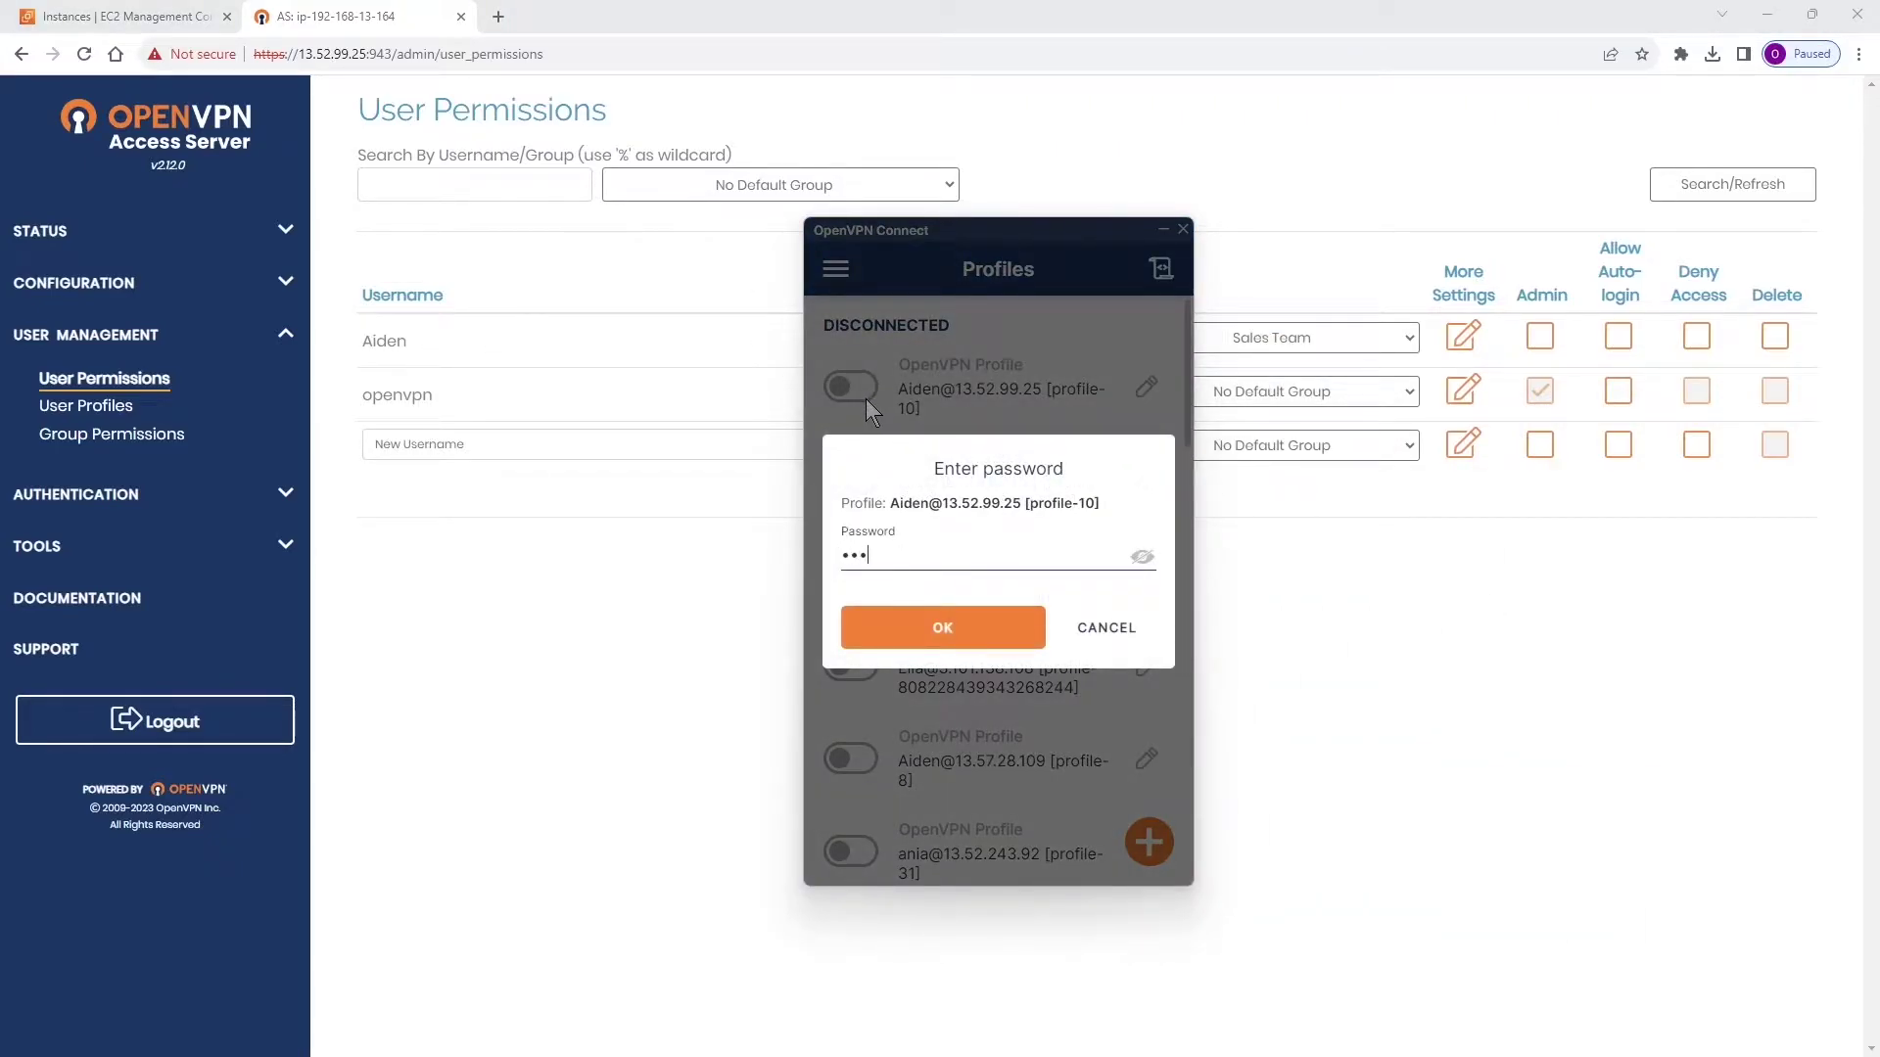
type("•••")
key("Return")
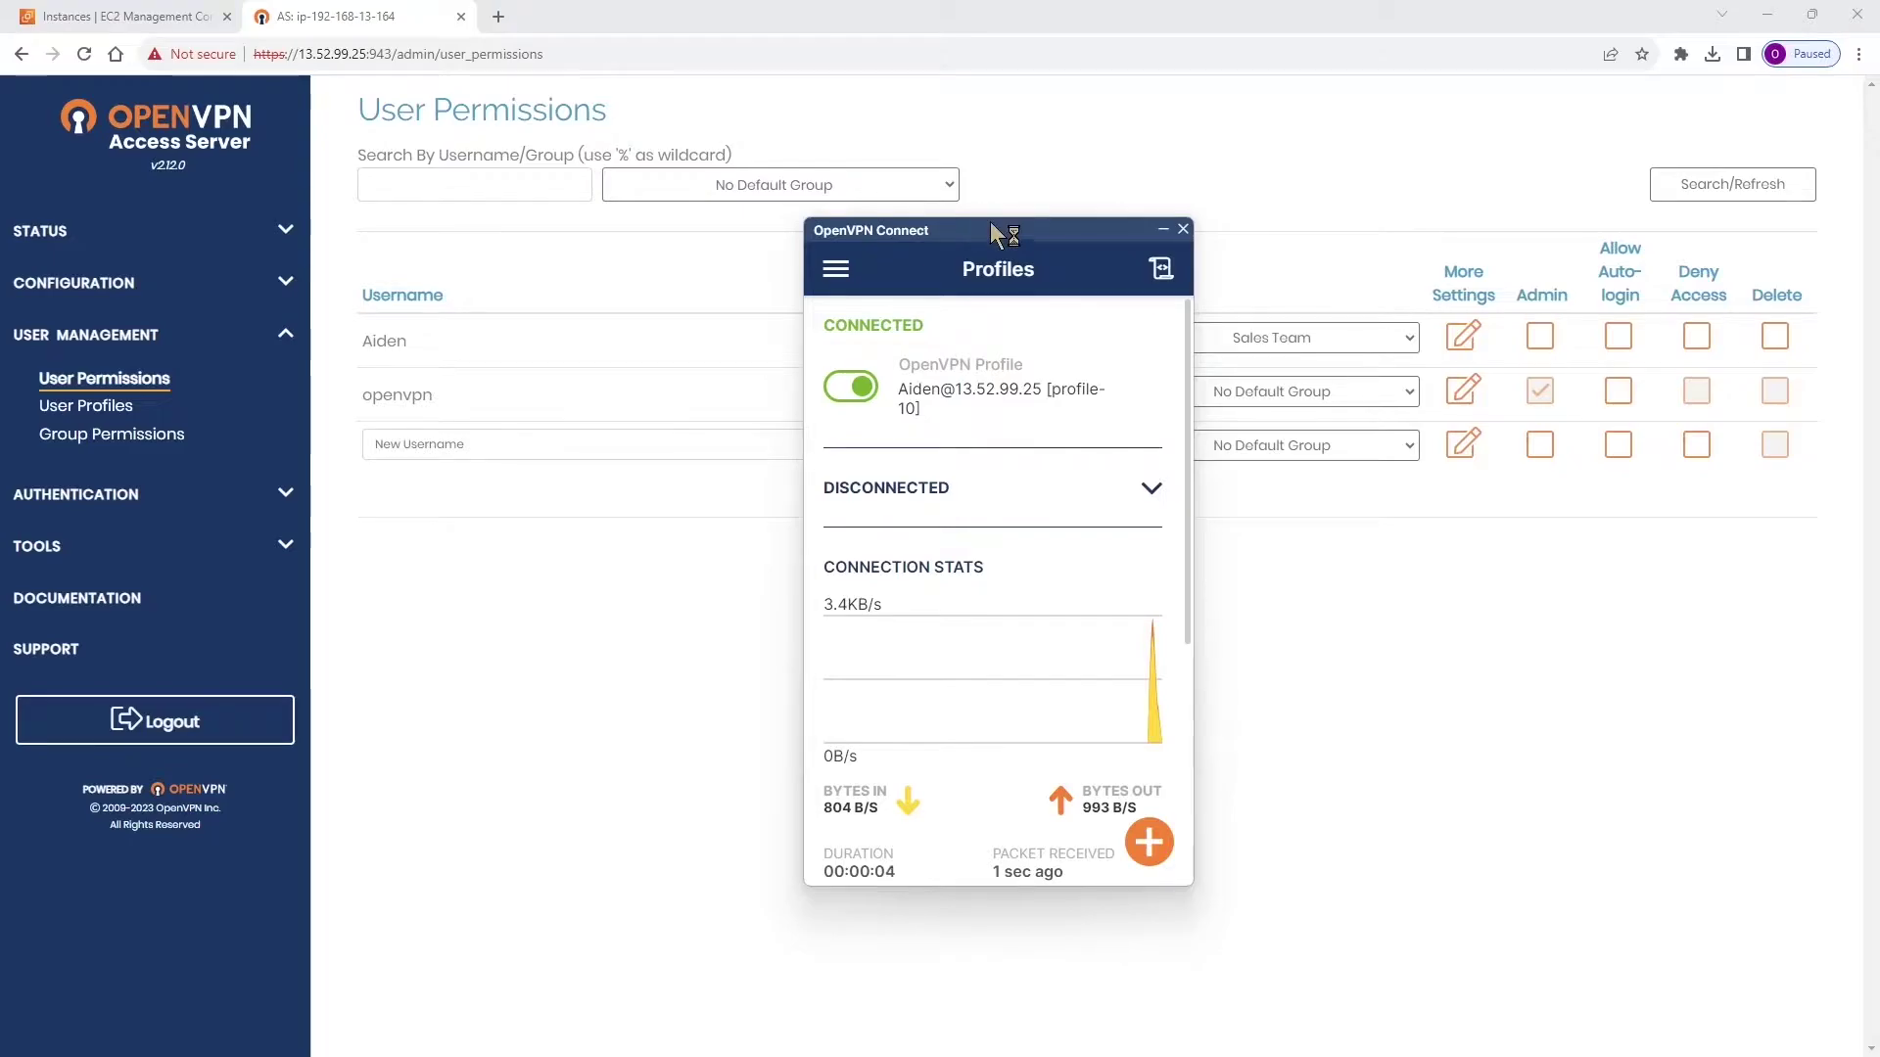
left_click_drag(991, 224, 727, 232)
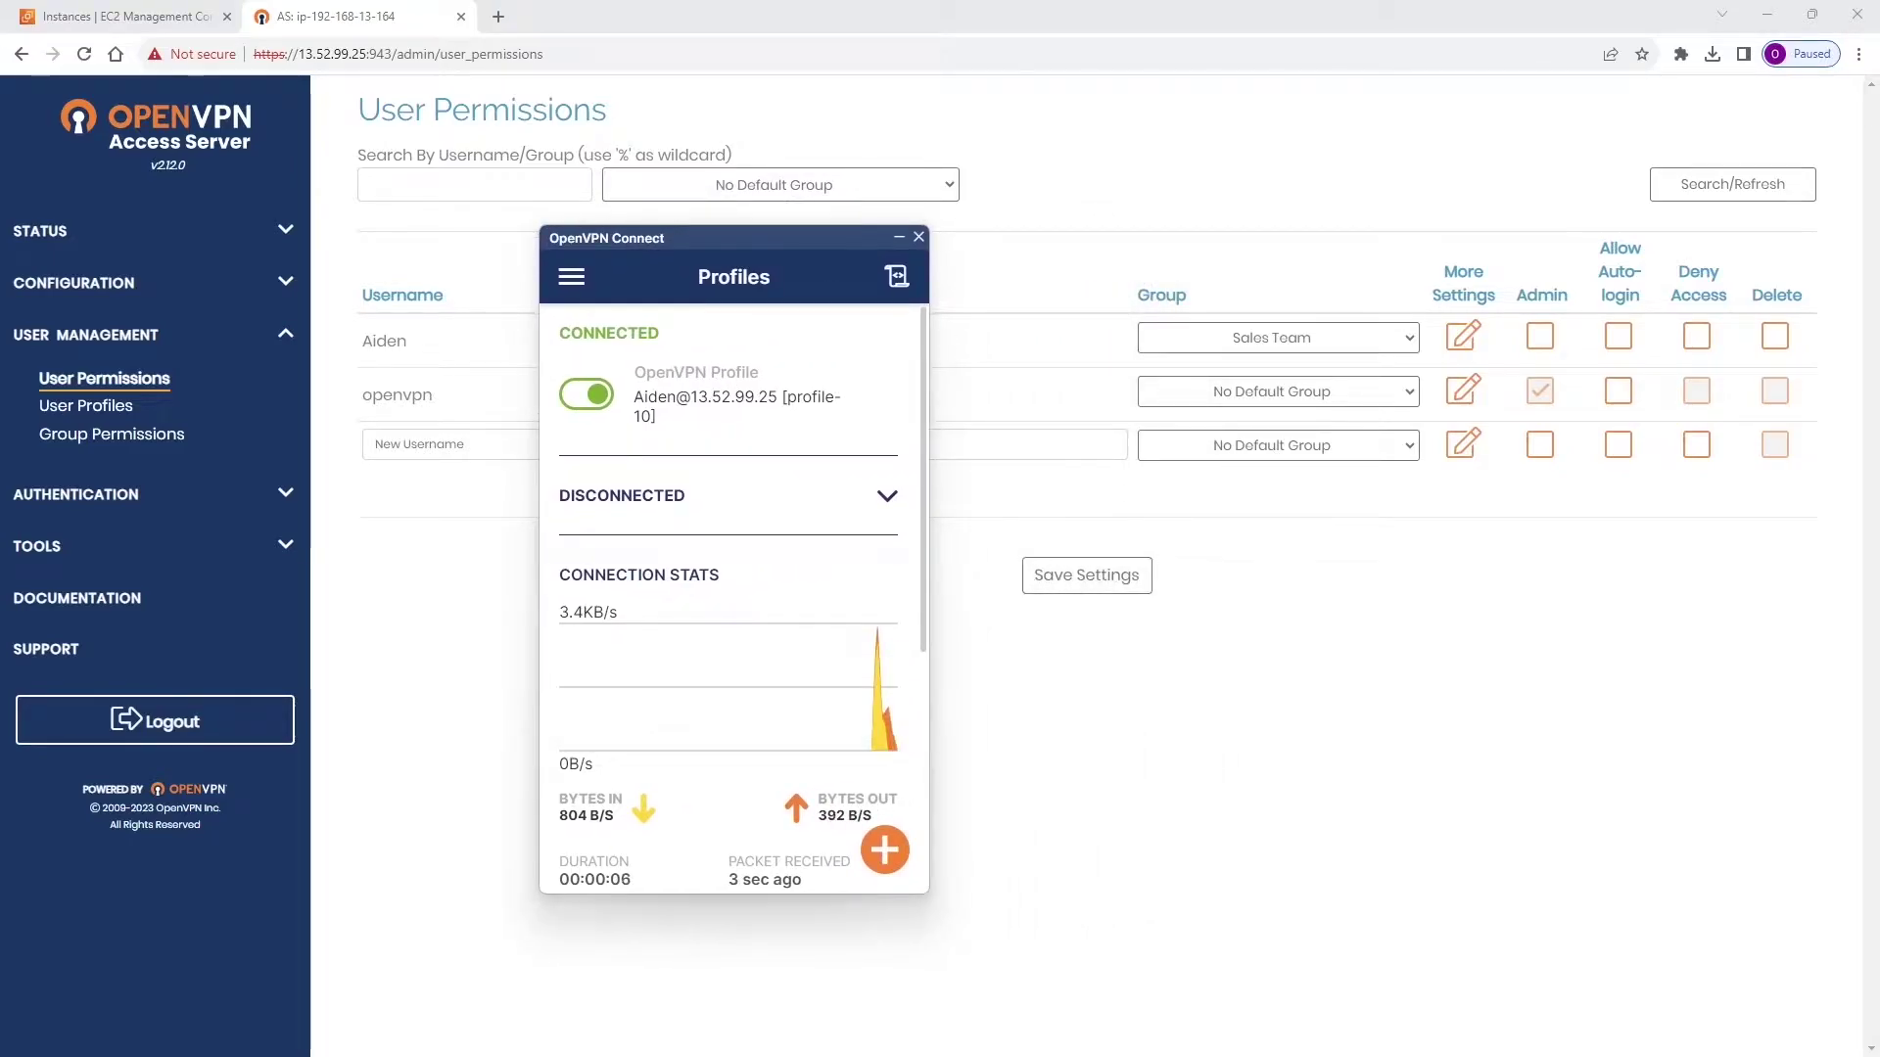
- Switch to the OLD VIDEOS folder window and check the size of the Old_Videos folder in its properties
key("alt+Tab")
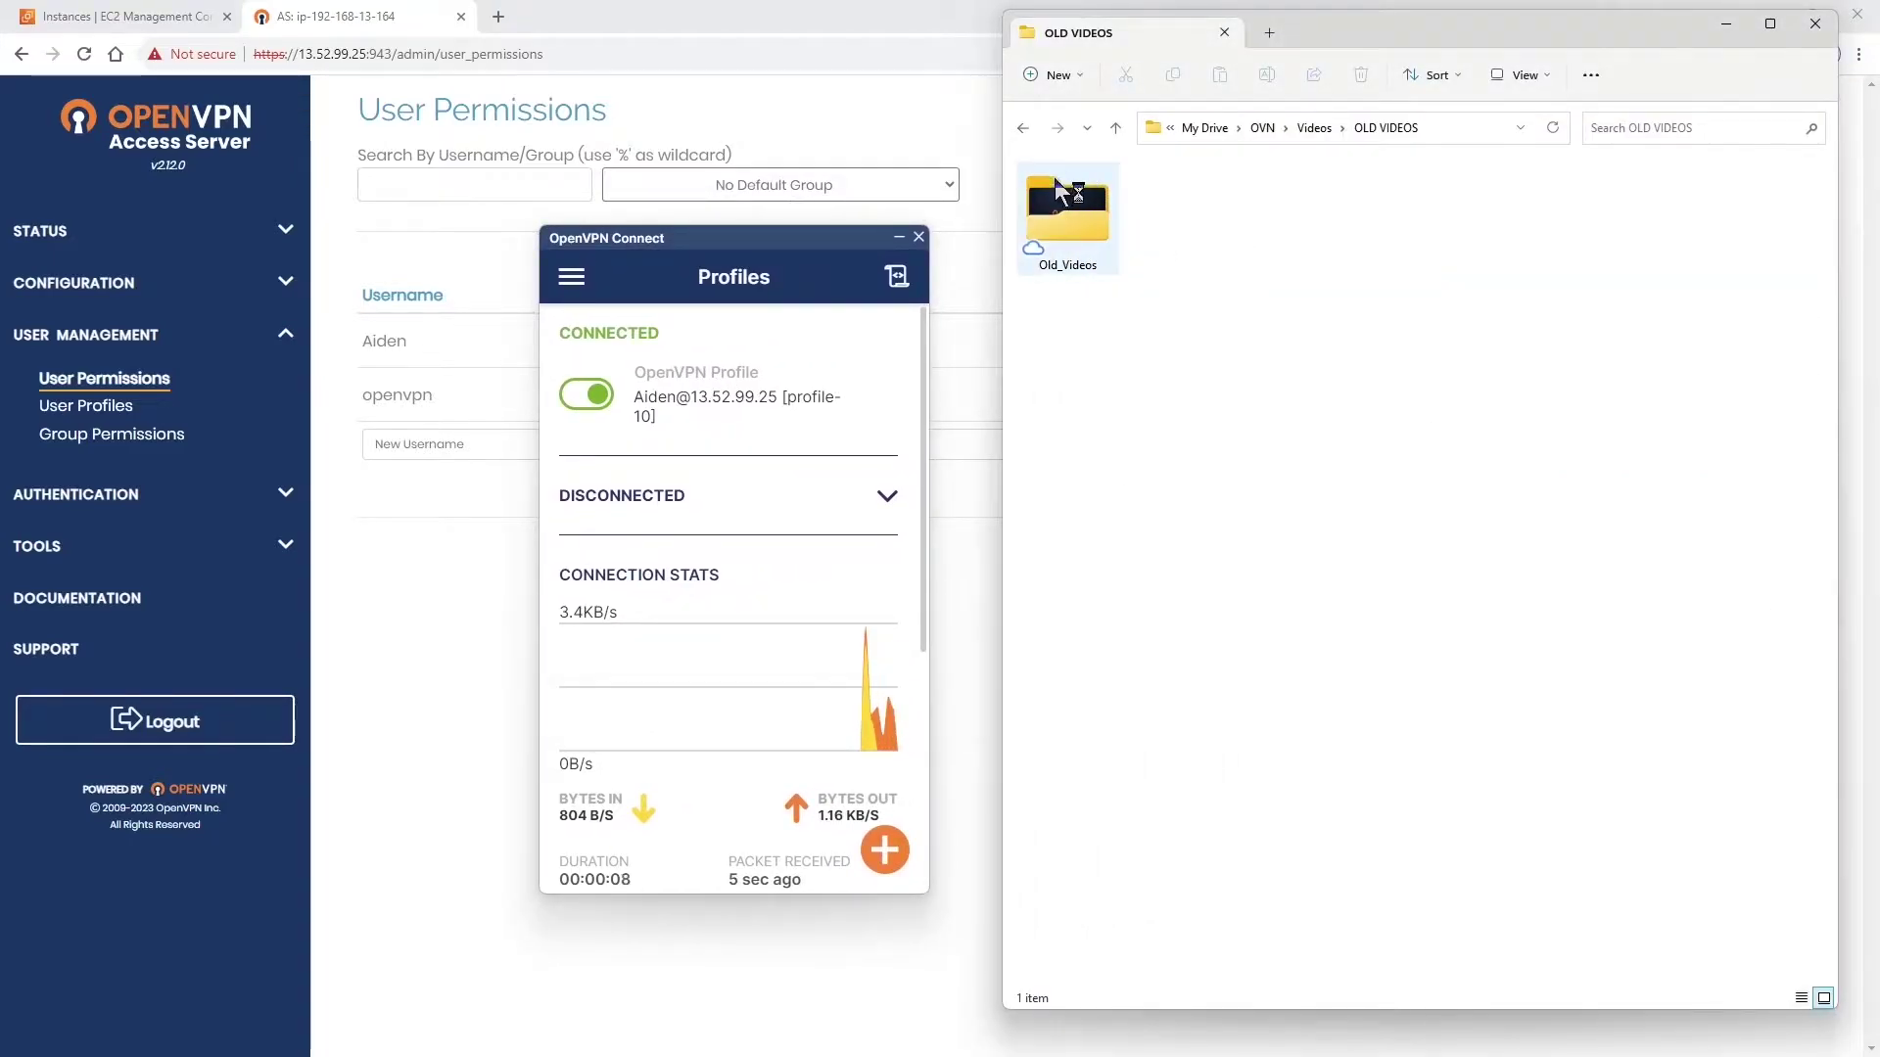
right_click(1055, 223)
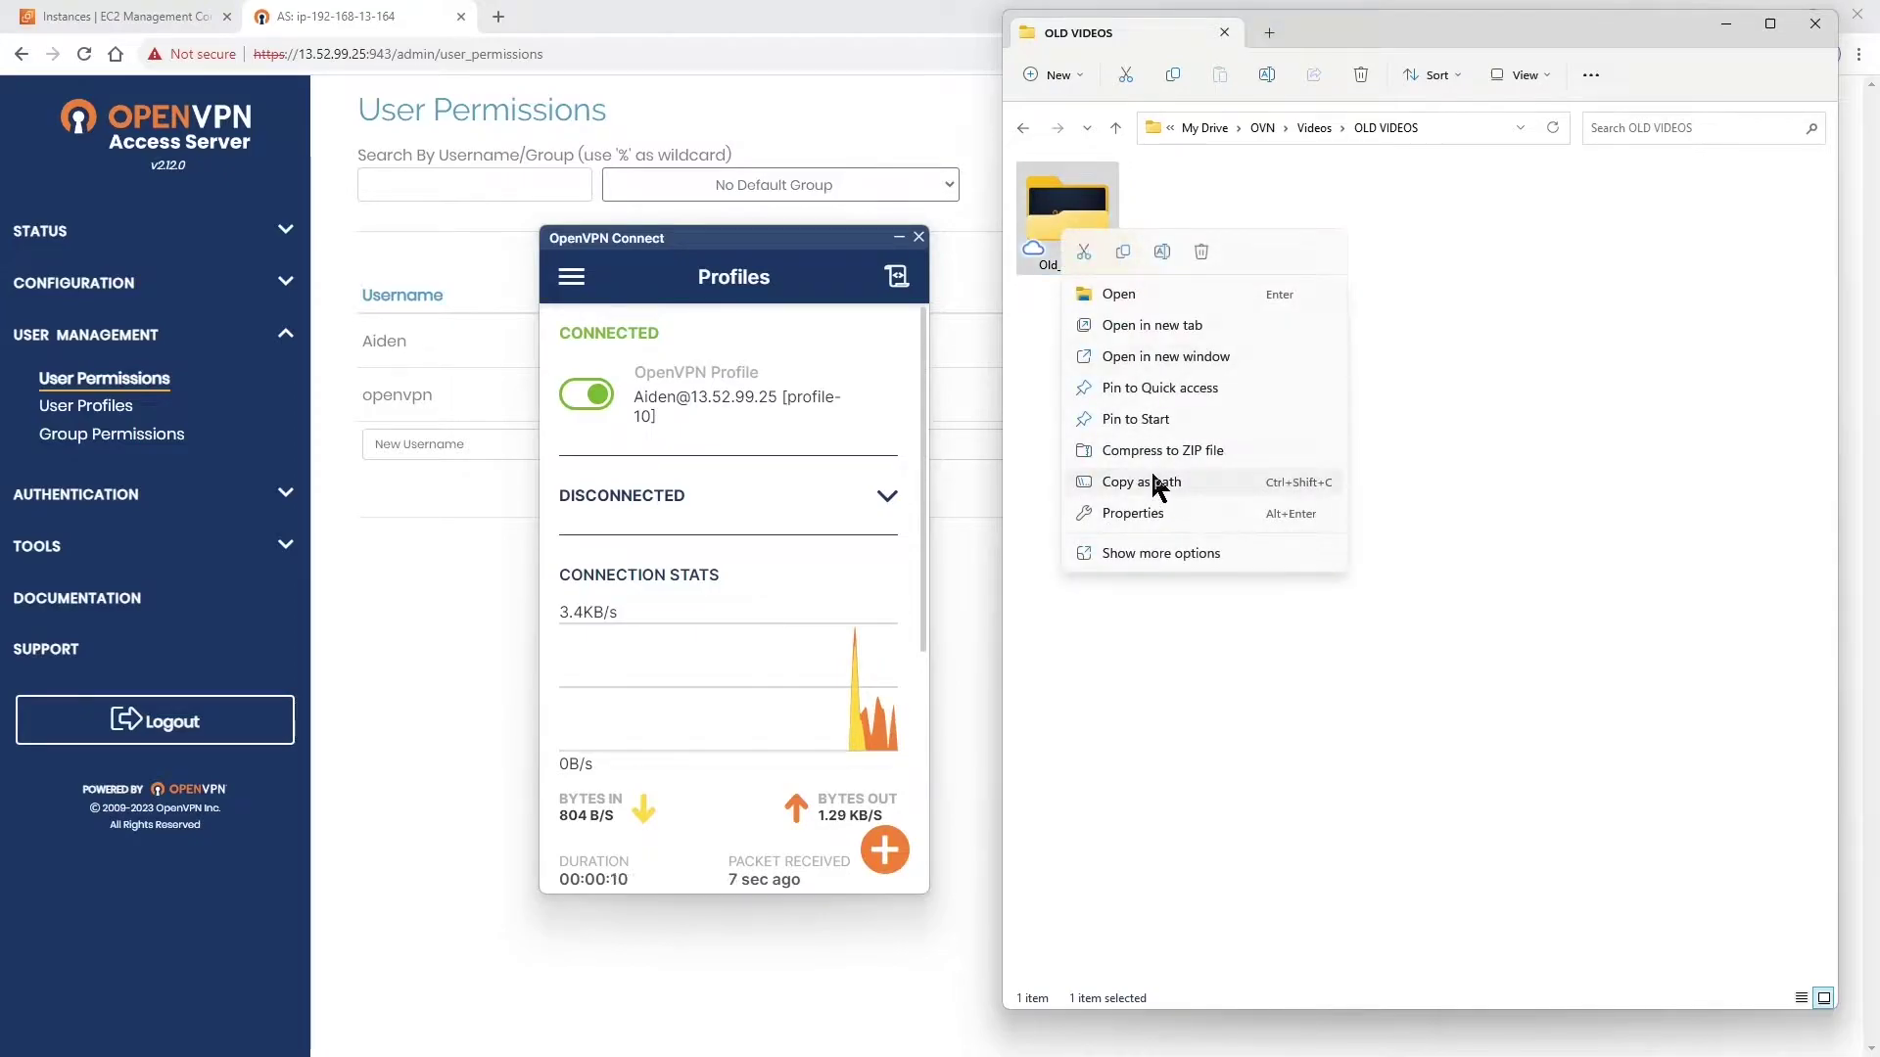
left_click(1124, 513)
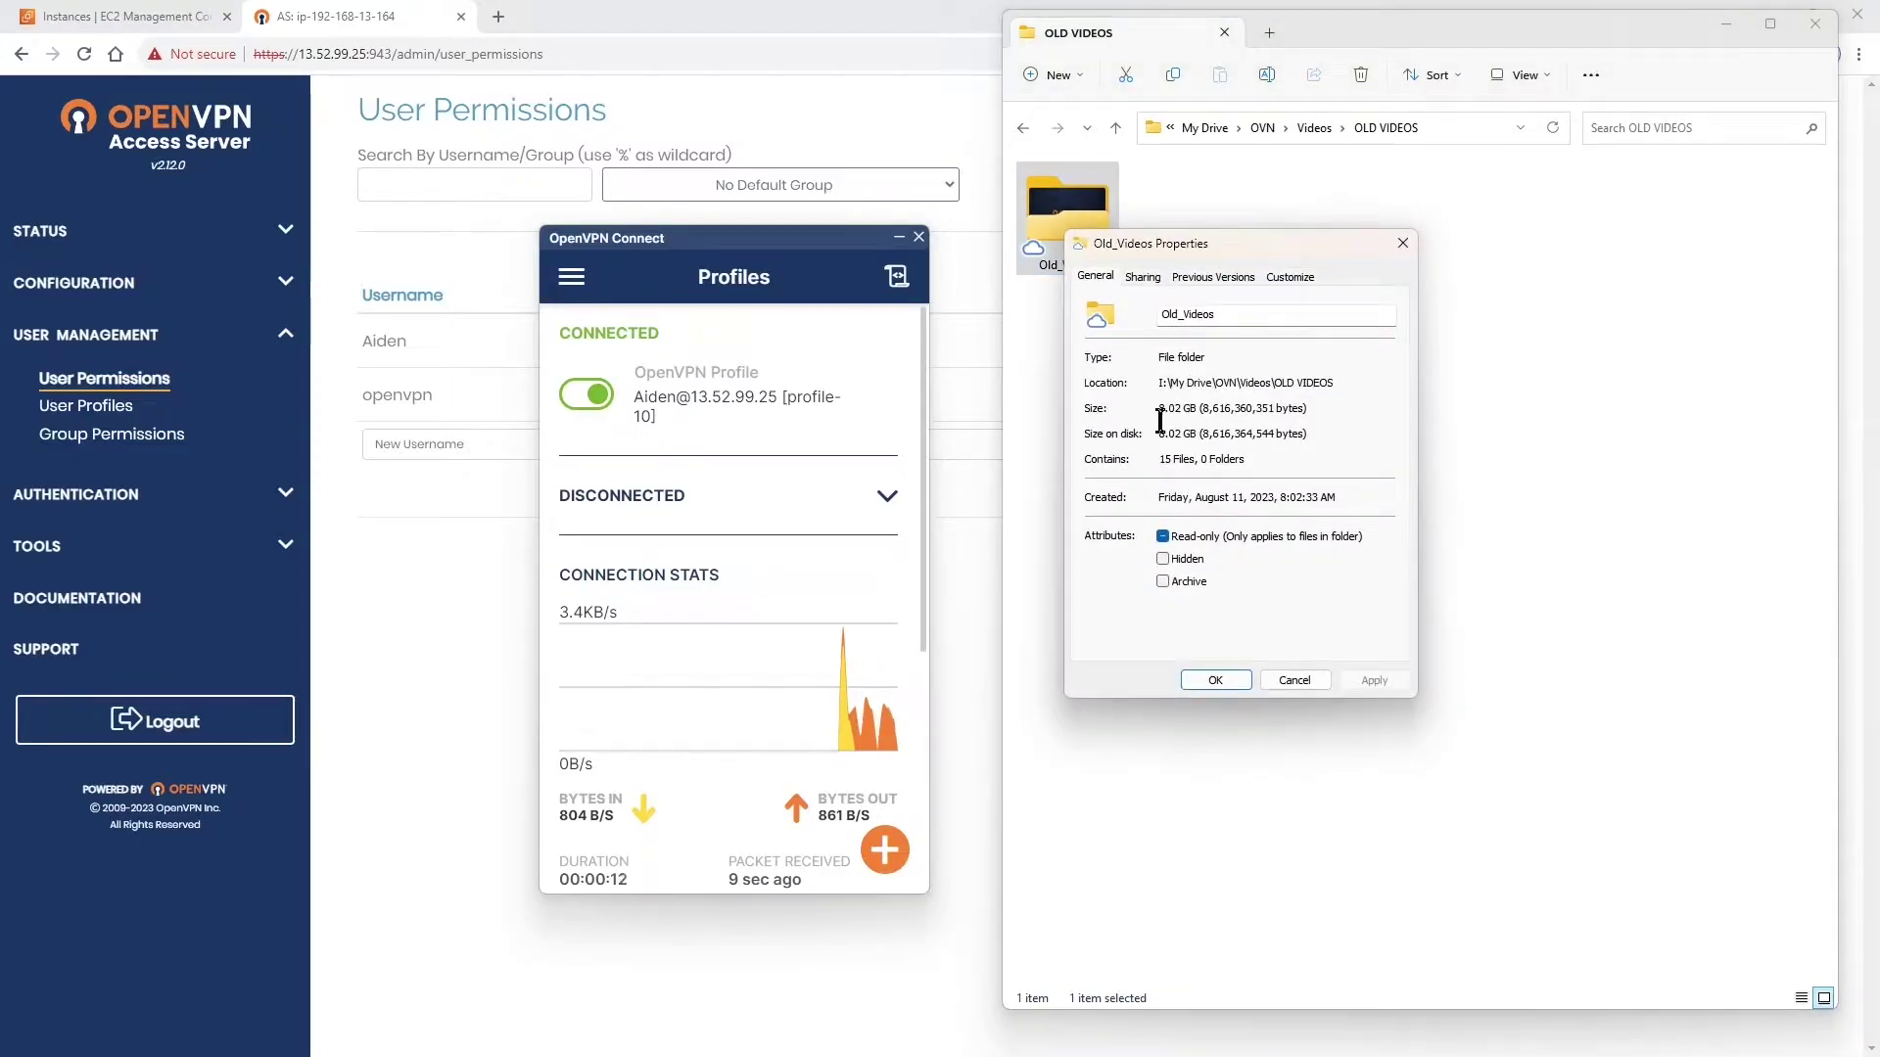
left_click_drag(1201, 409, 1133, 424)
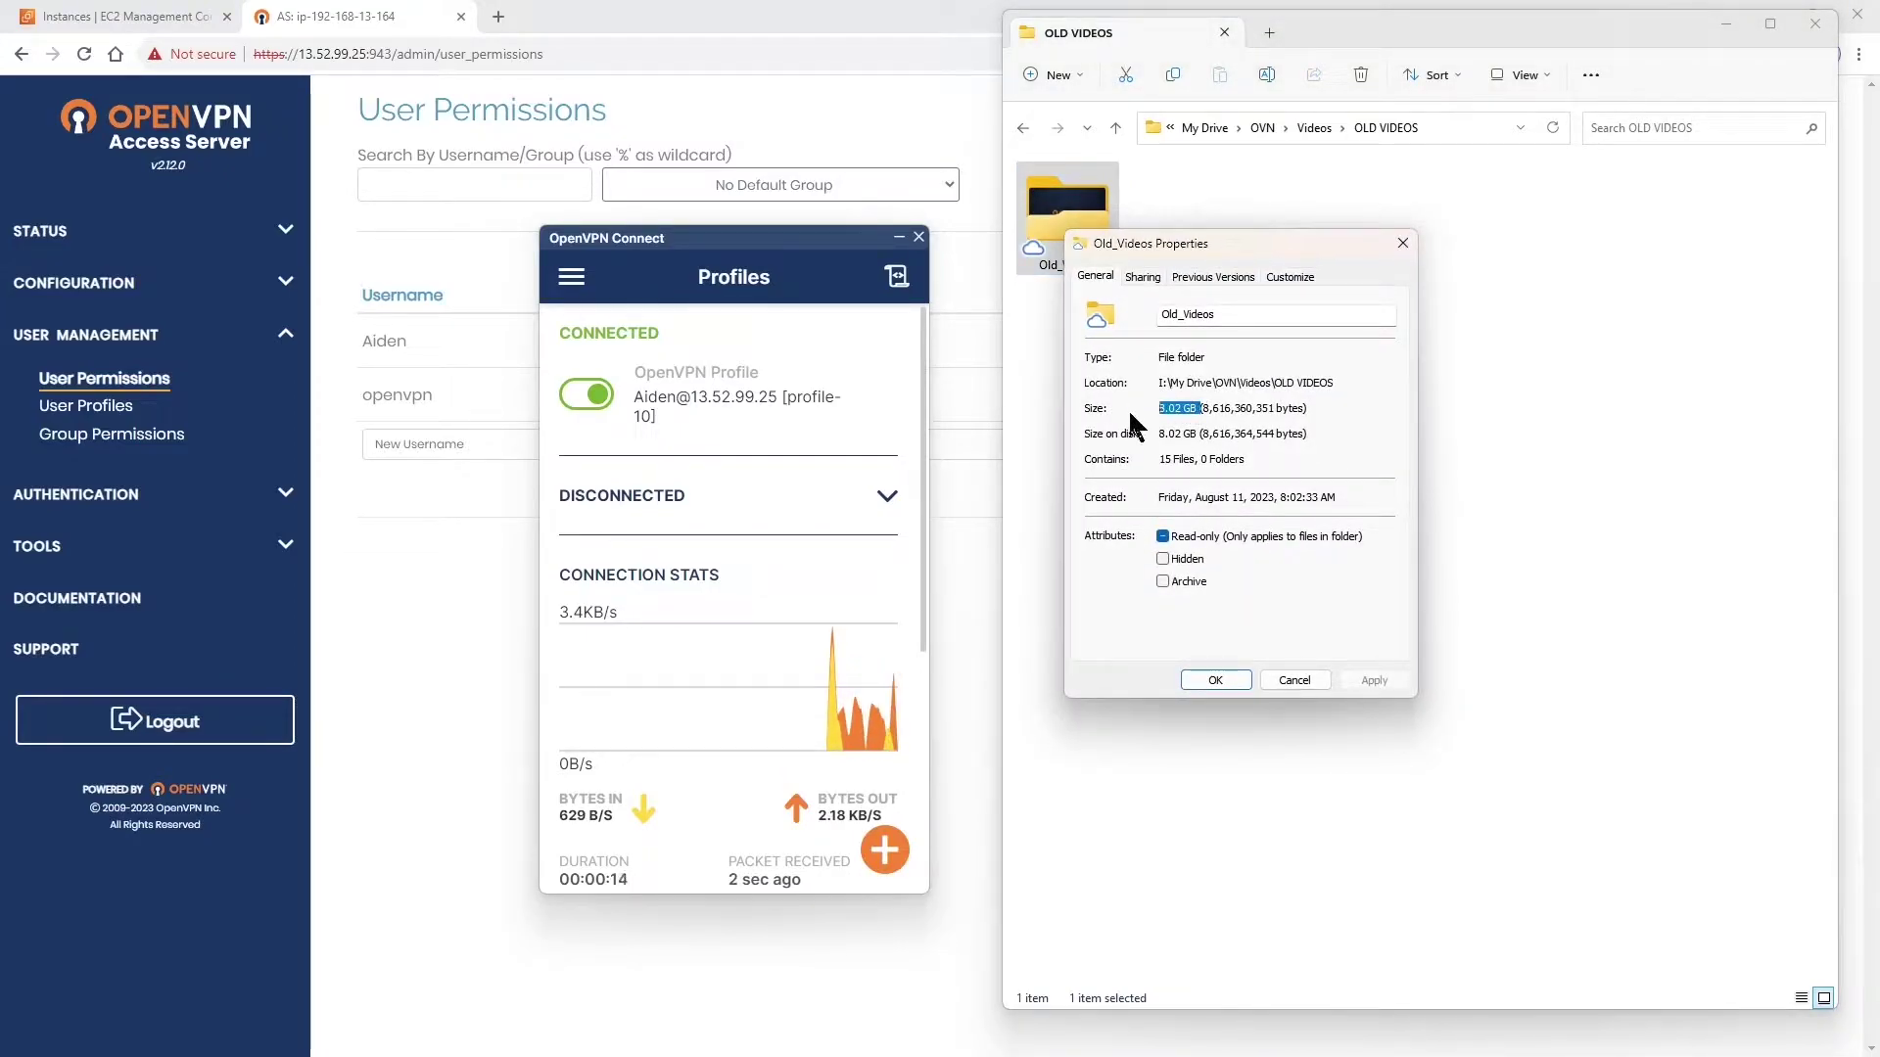
left_click(1200, 409)
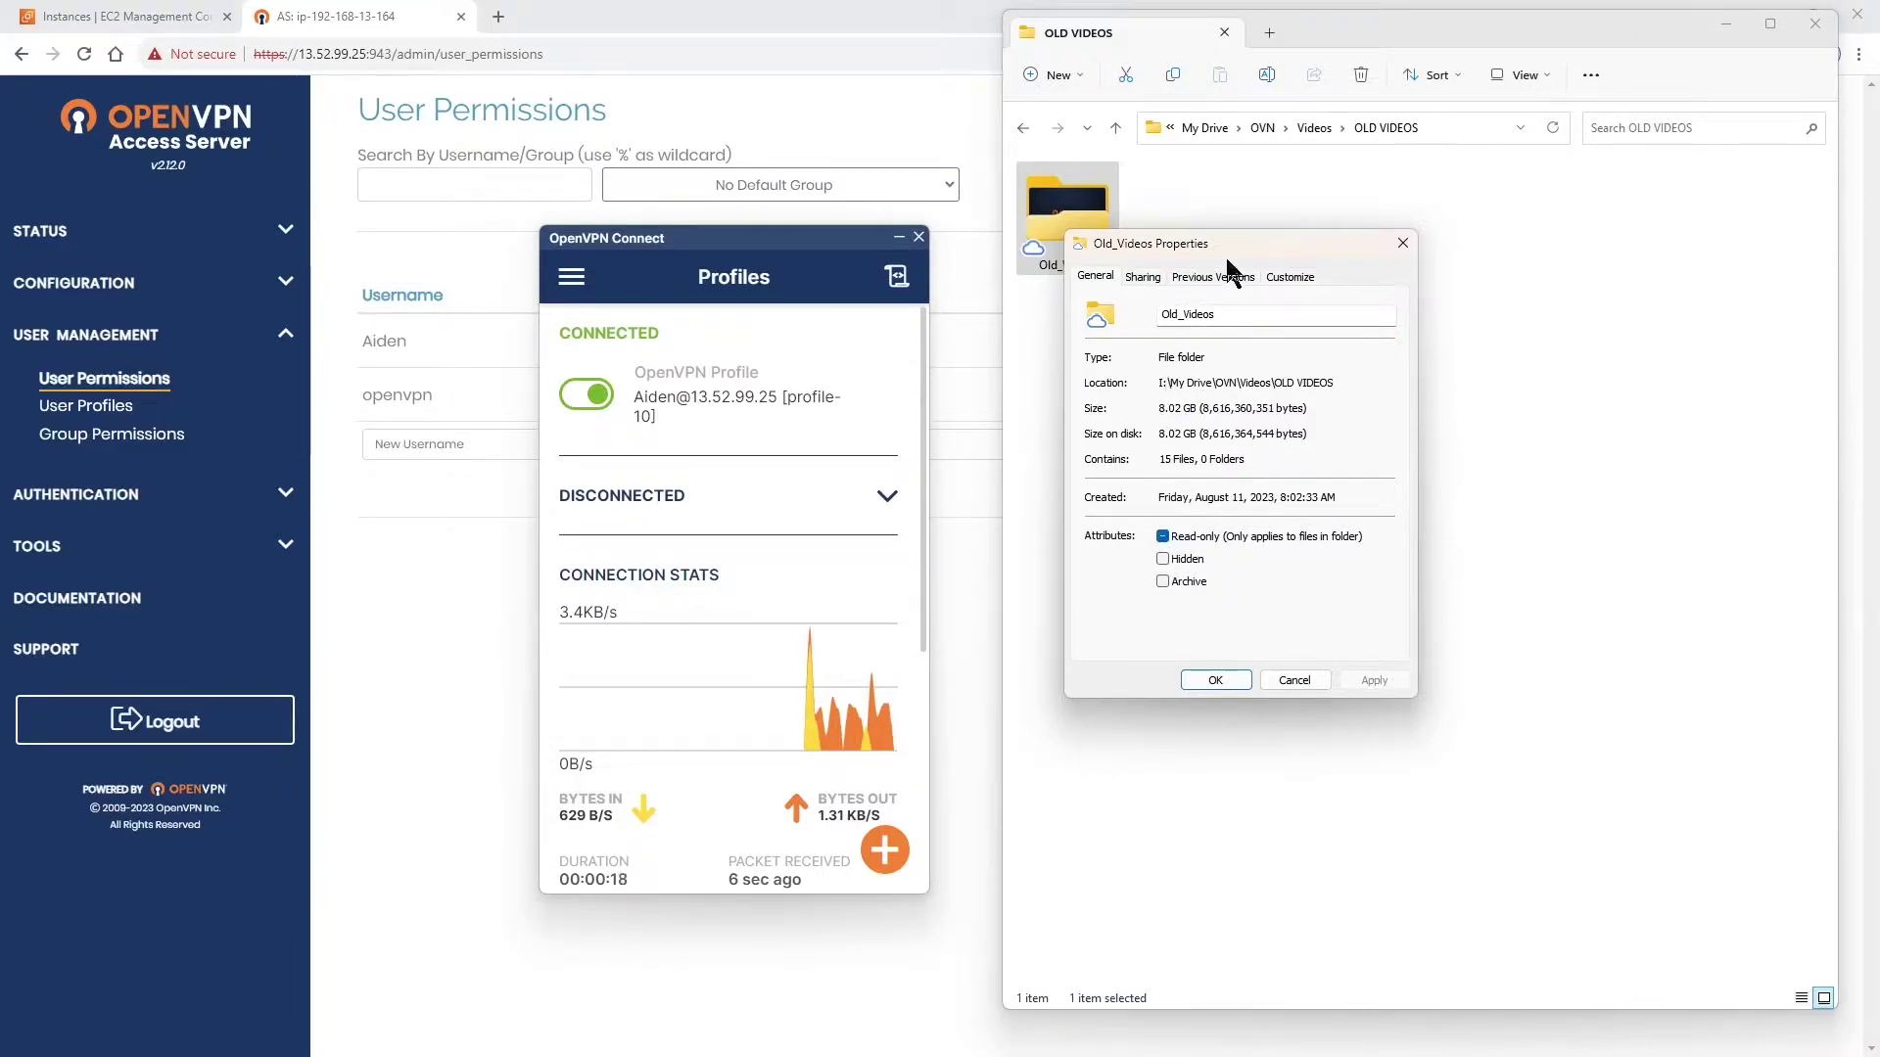
left_click(1387, 694)
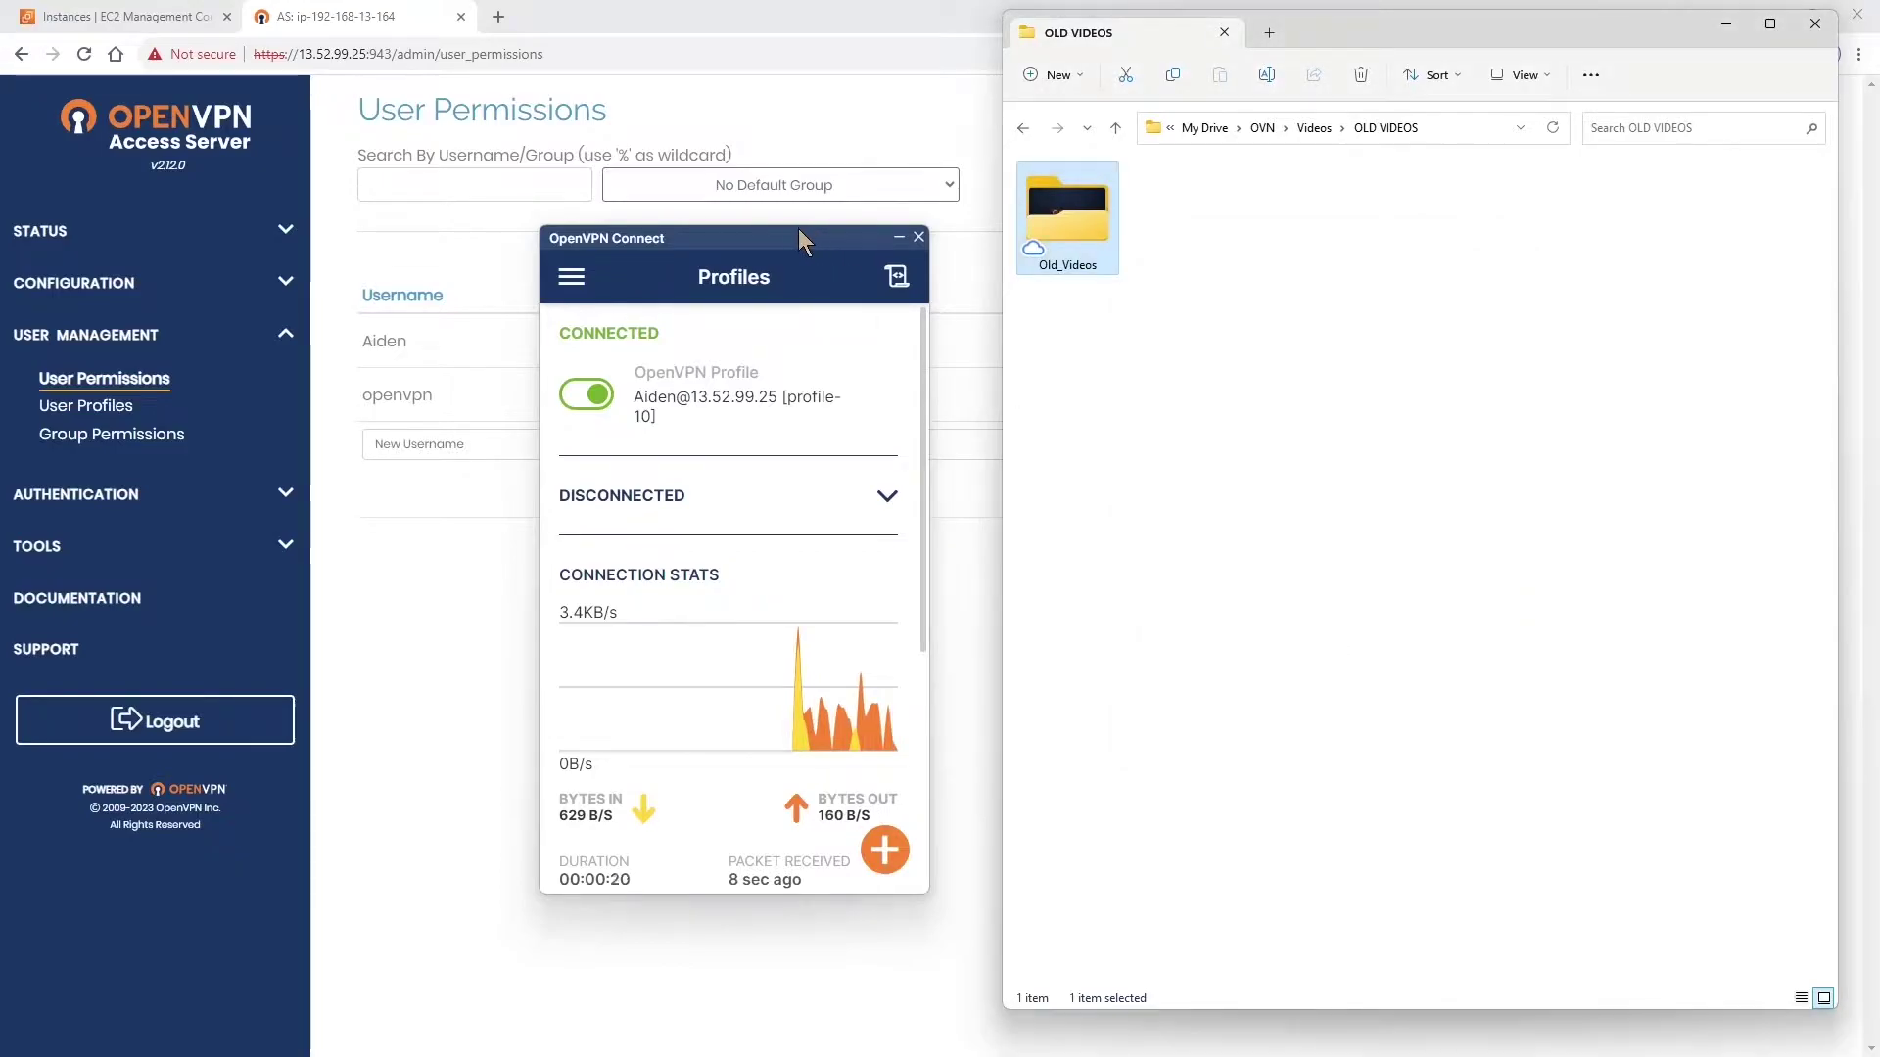
- Open the network location \\192.168.8.194 beside the OLD VIDEOS window and enter its Shared folder
left_click_drag(779, 237, 1356, 312)
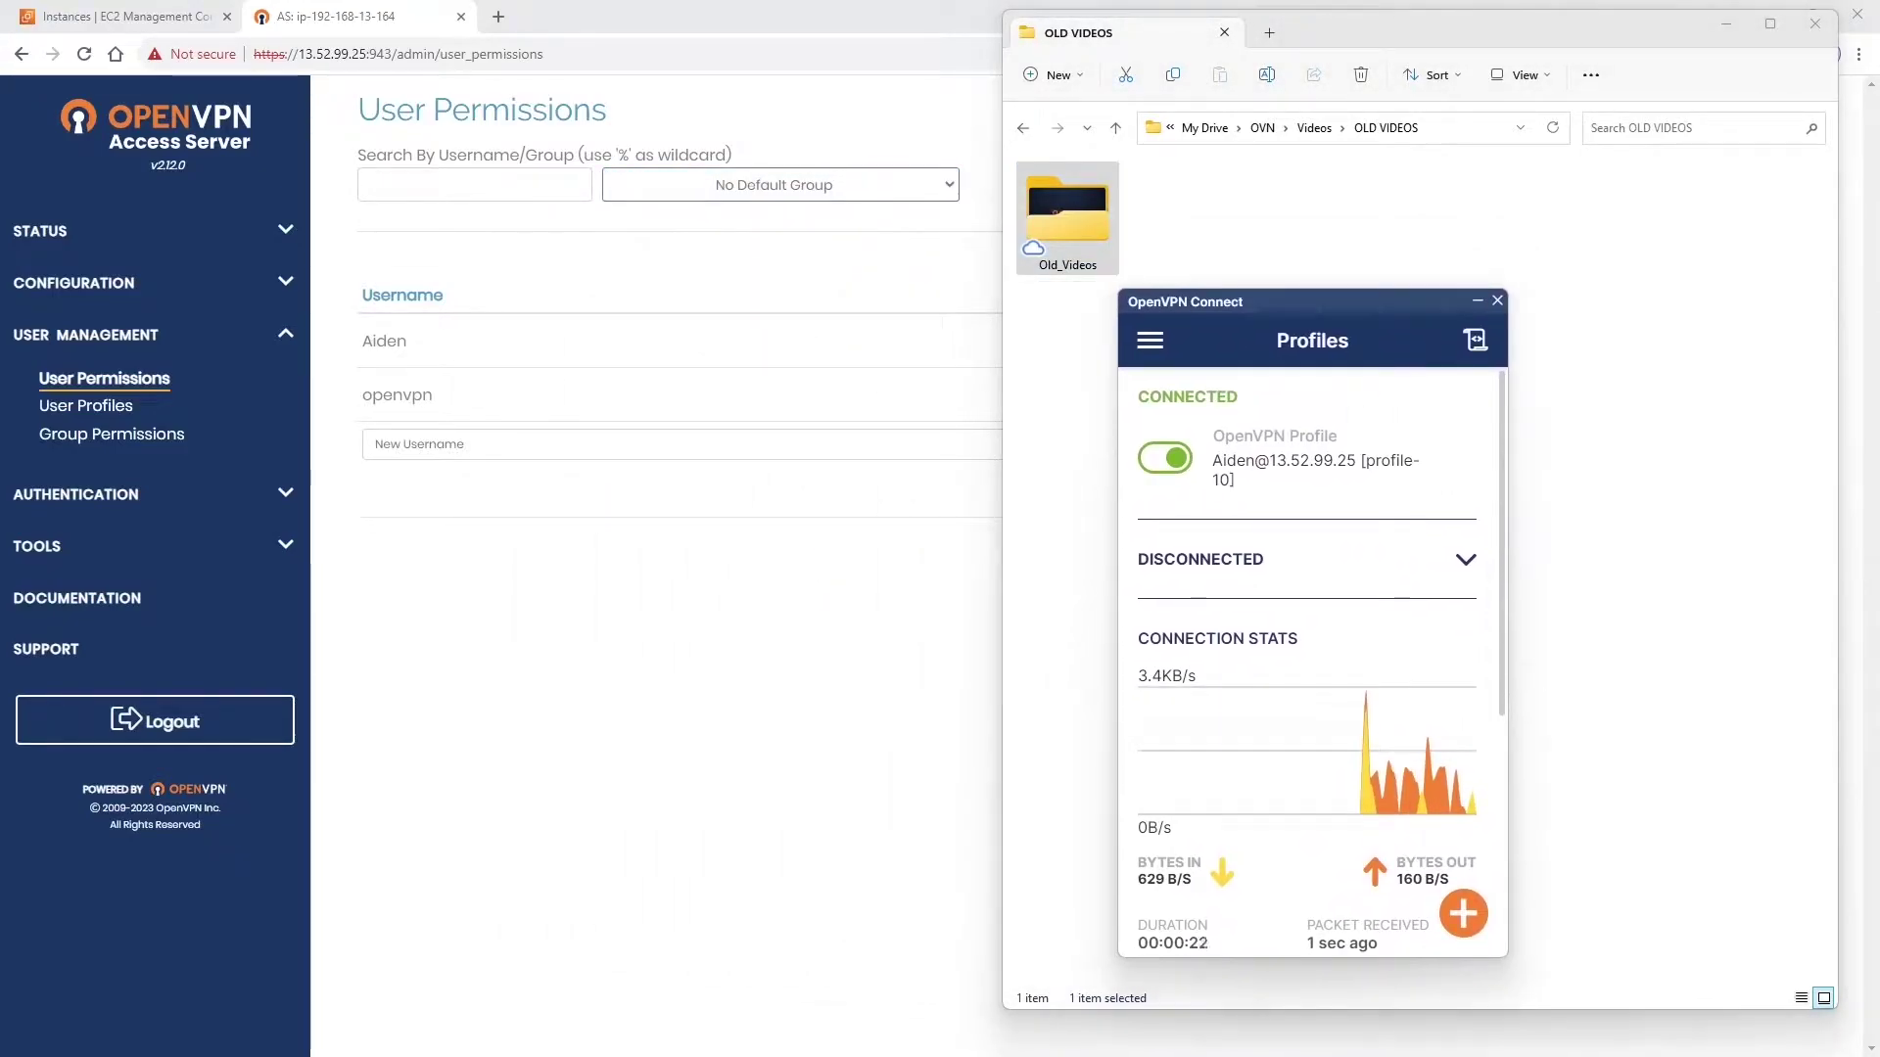
key("super+r")
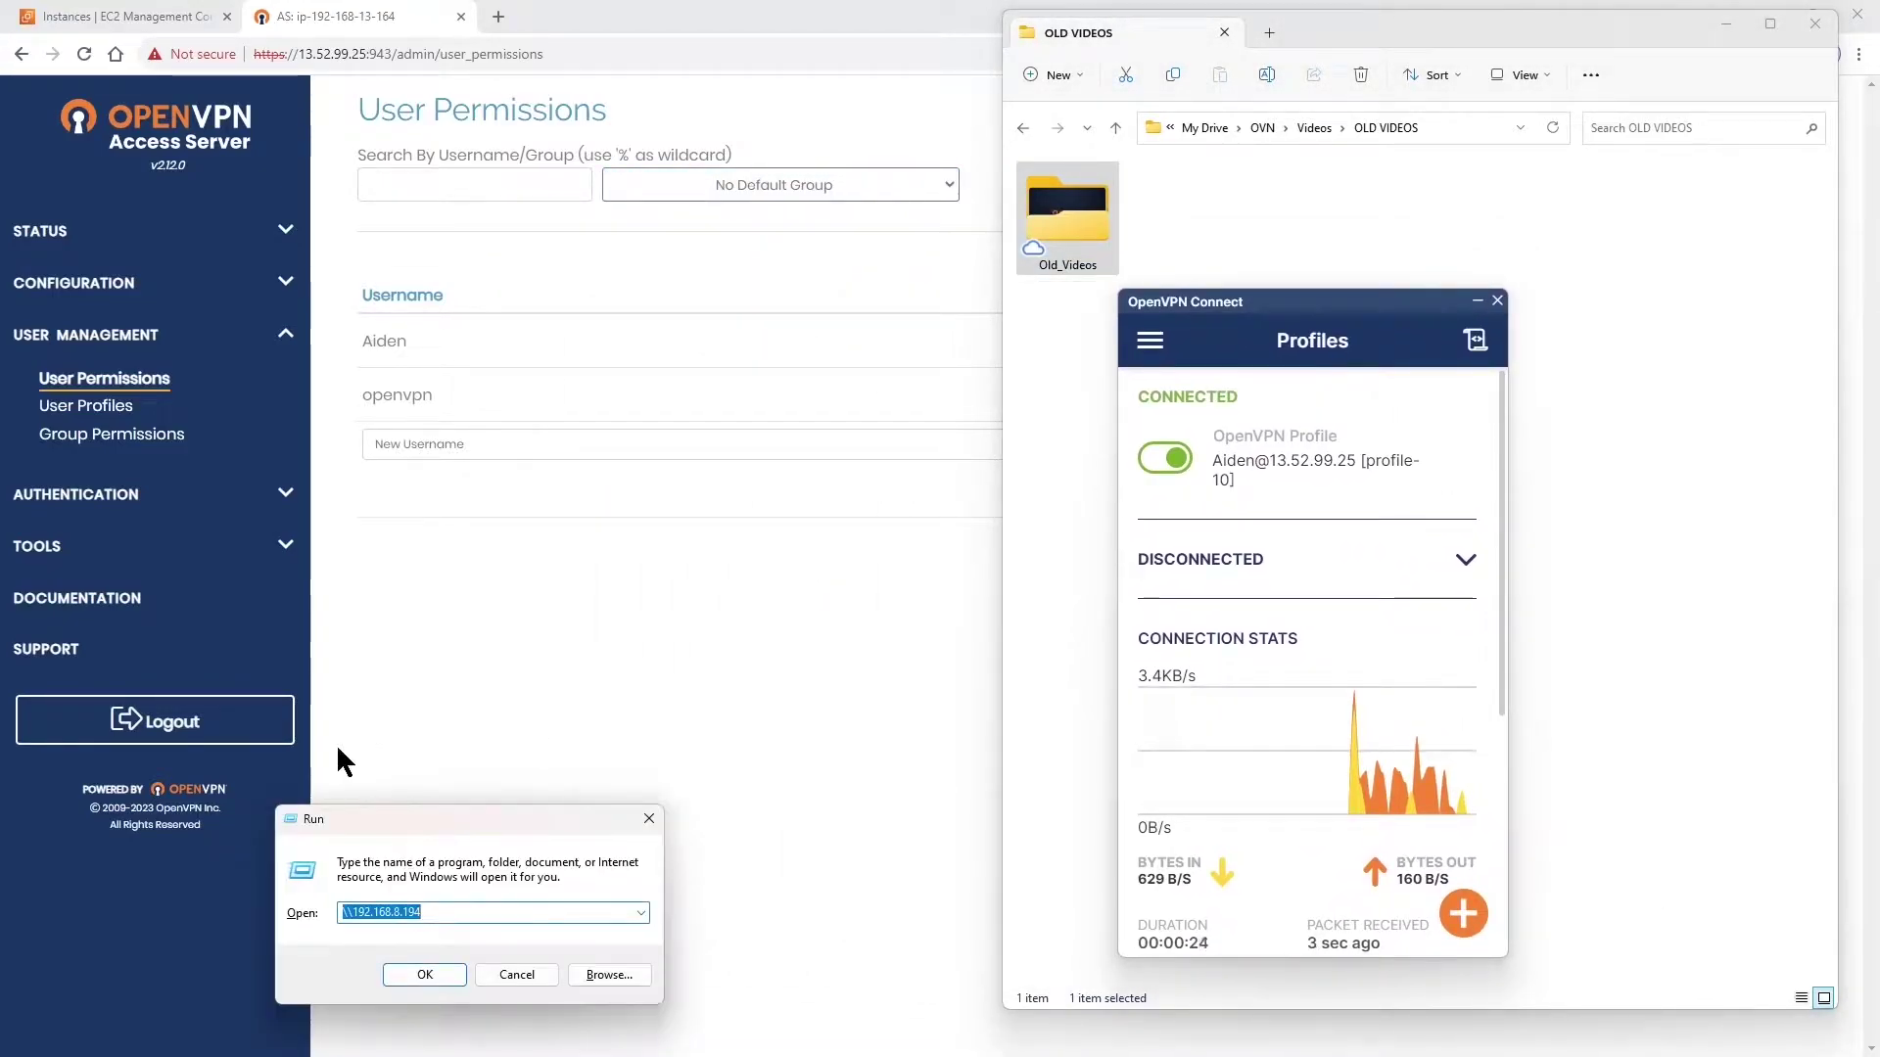
left_click(407, 972)
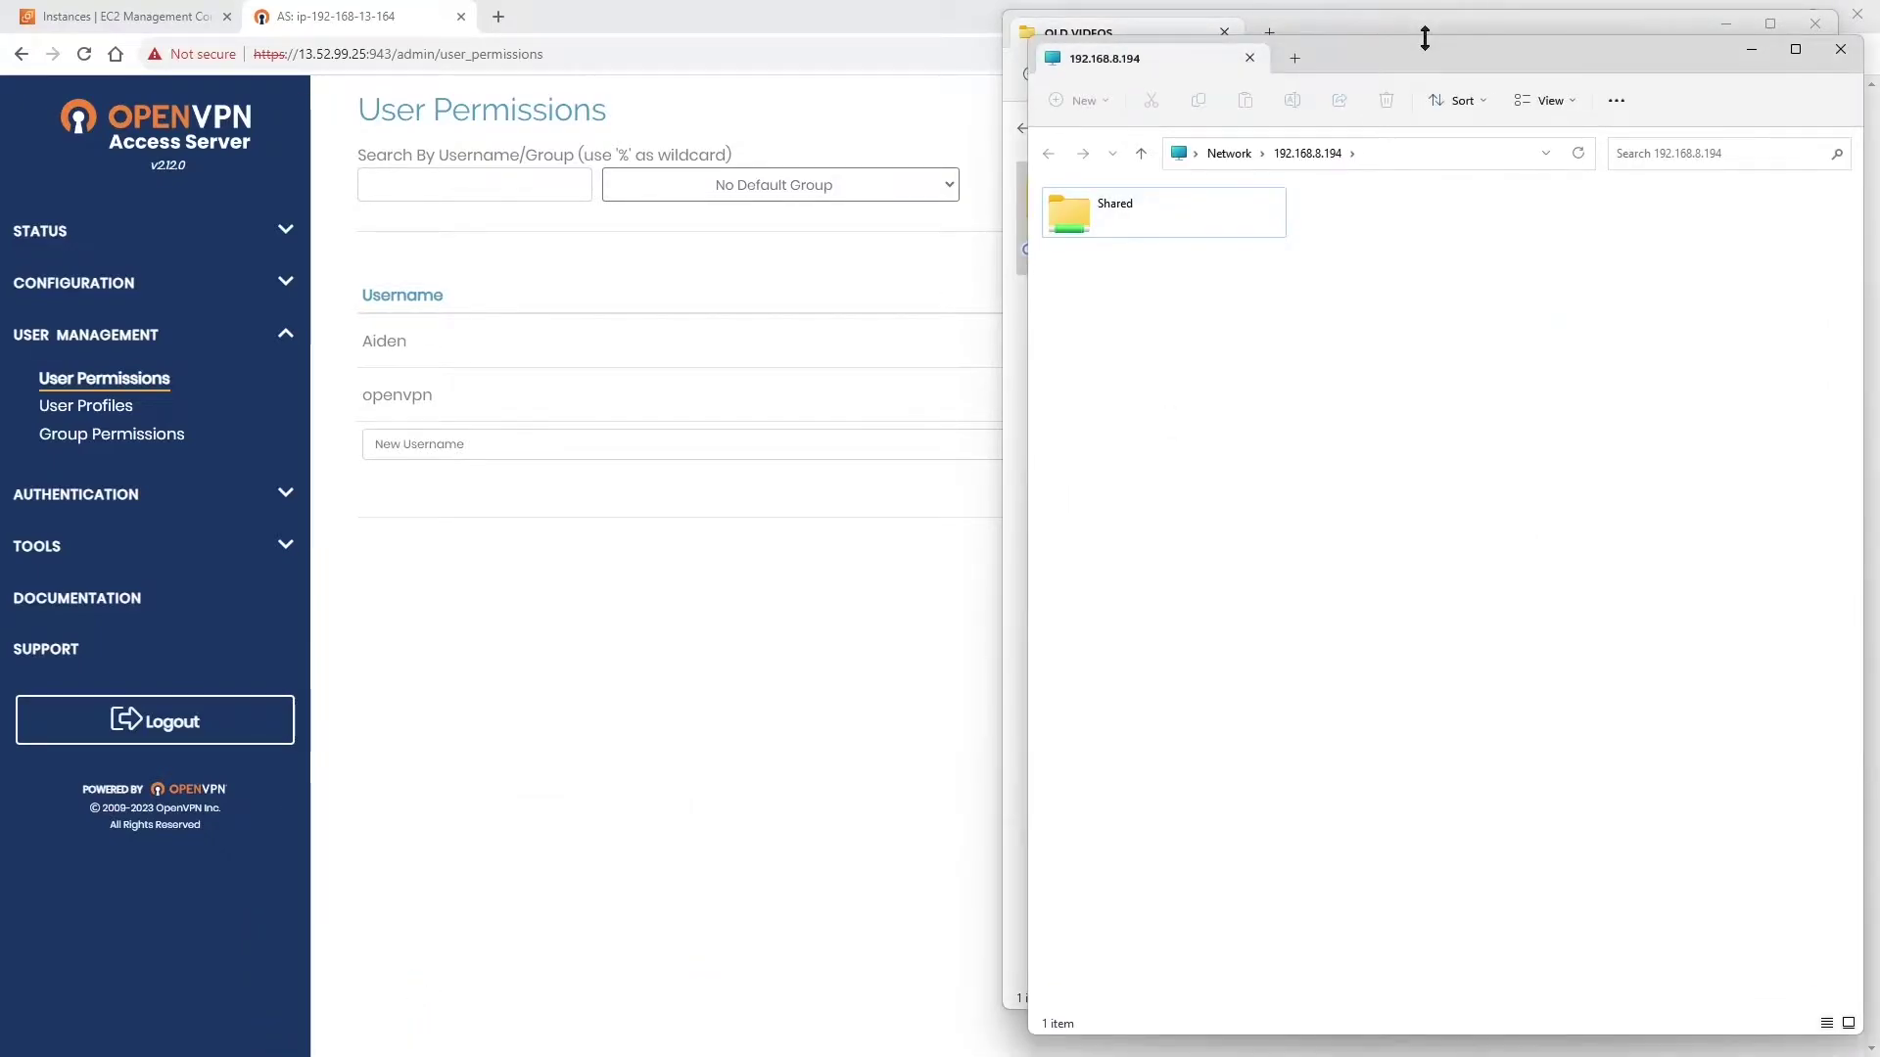
left_click_drag(1418, 63, 531, 31)
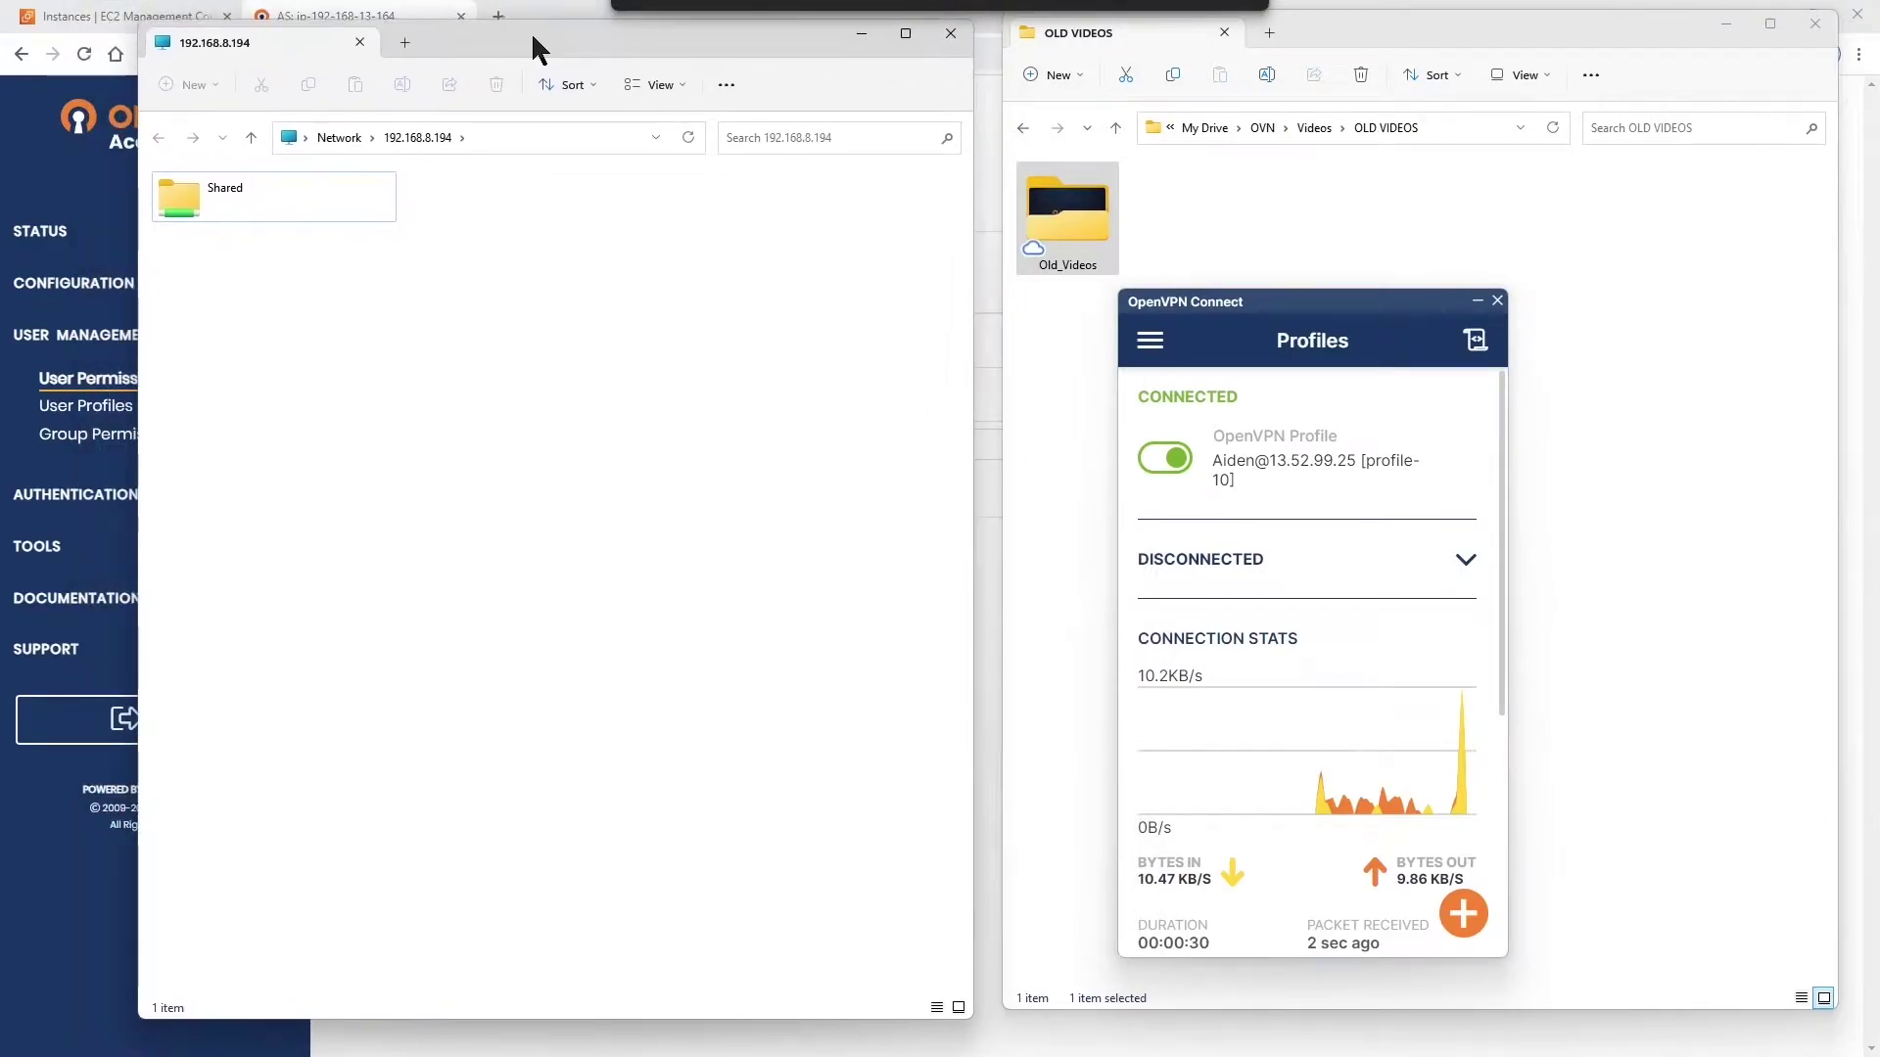
double_click(235, 194)
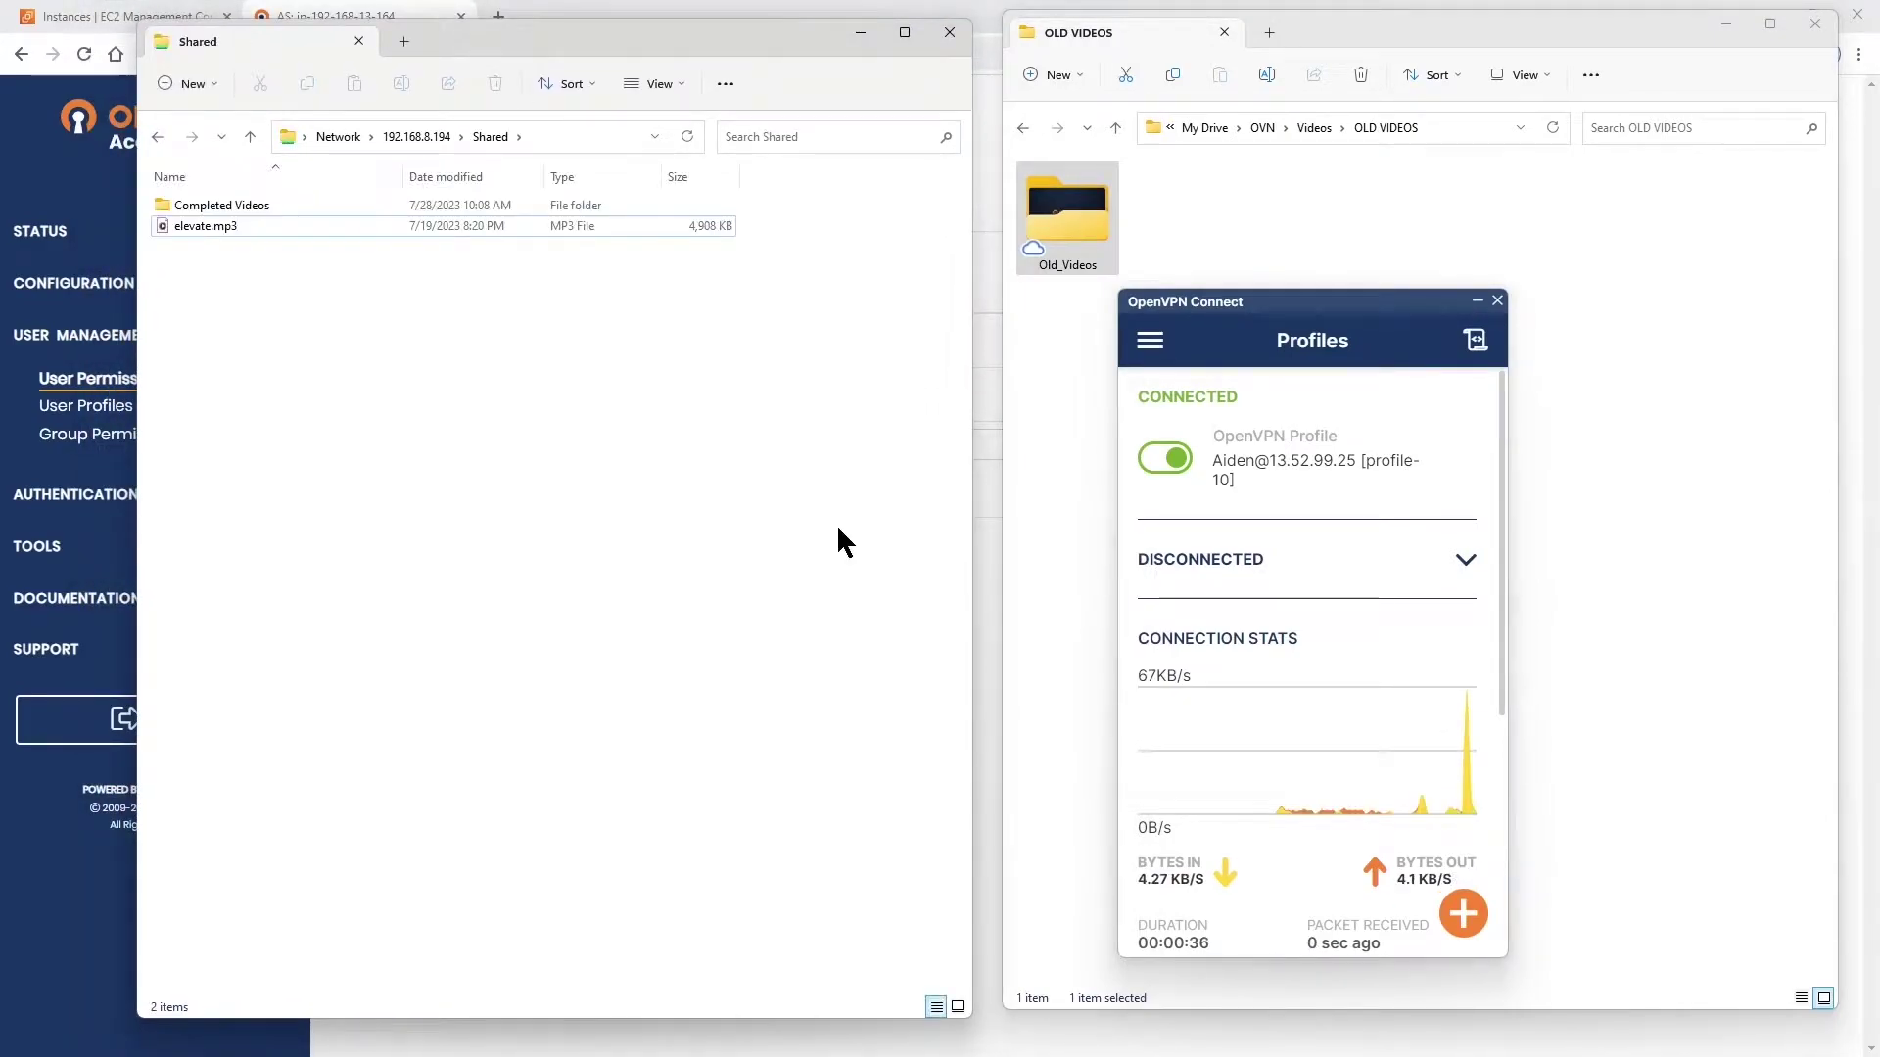
- Start copying Old_Videos into the Shared network folder and examine the transfer rate in OpenVPN Connect's connection stats
left_click_drag(1066, 208, 390, 370)
left_click(437, 384)
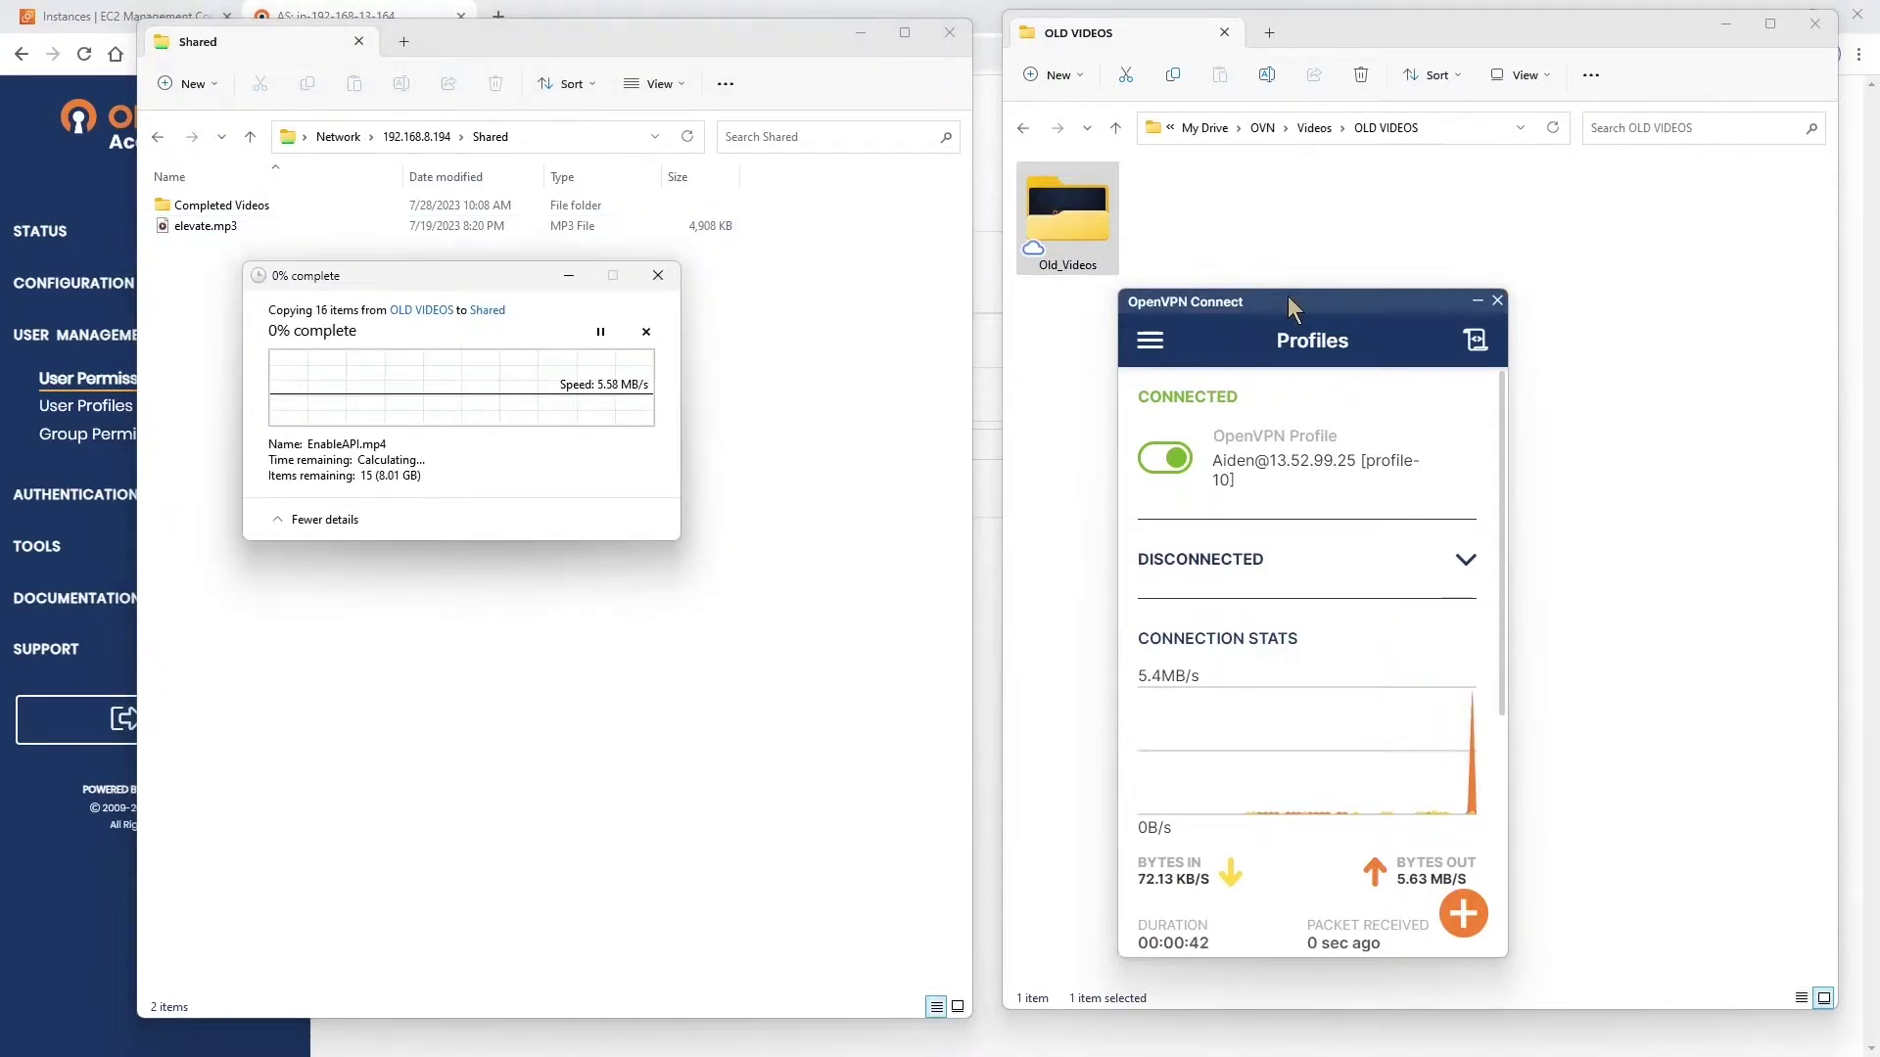
left_click_drag(1287, 297, 989, 292)
scroll(1007, 602, "down", 3)
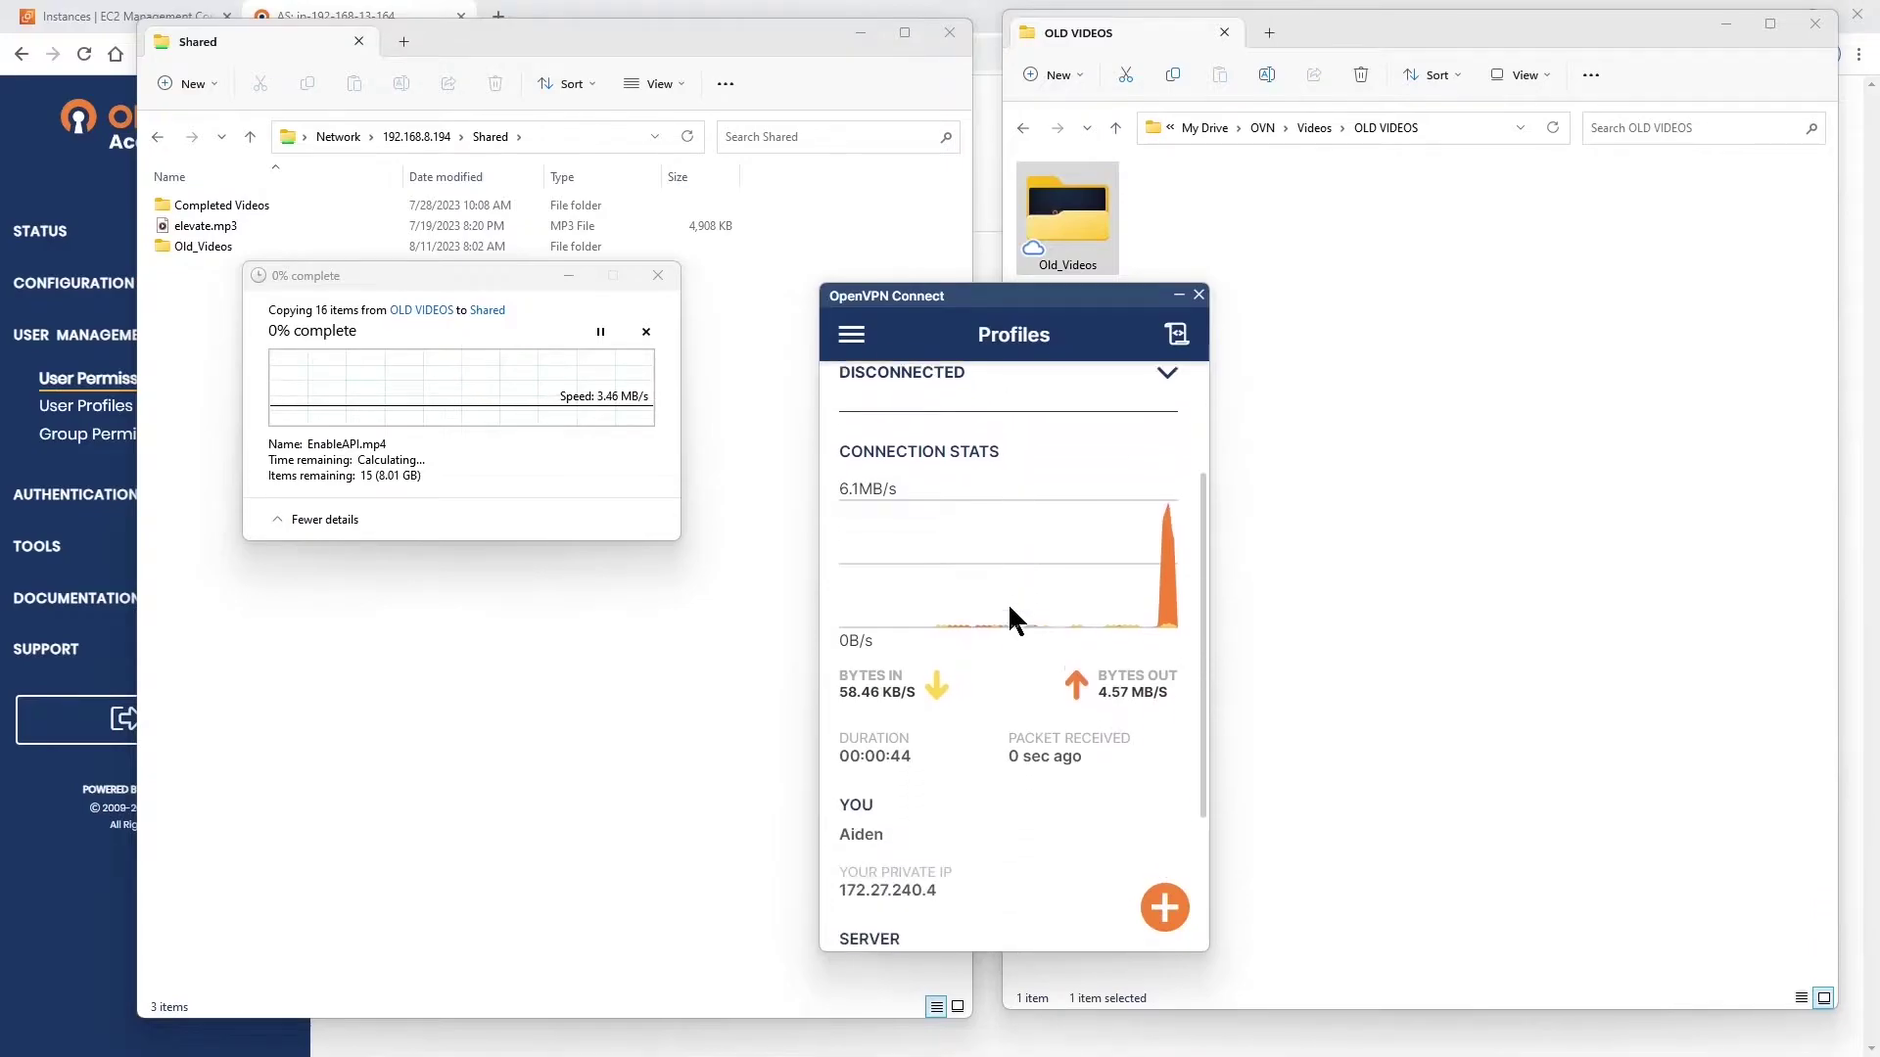
scroll(1008, 601, "up", 1)
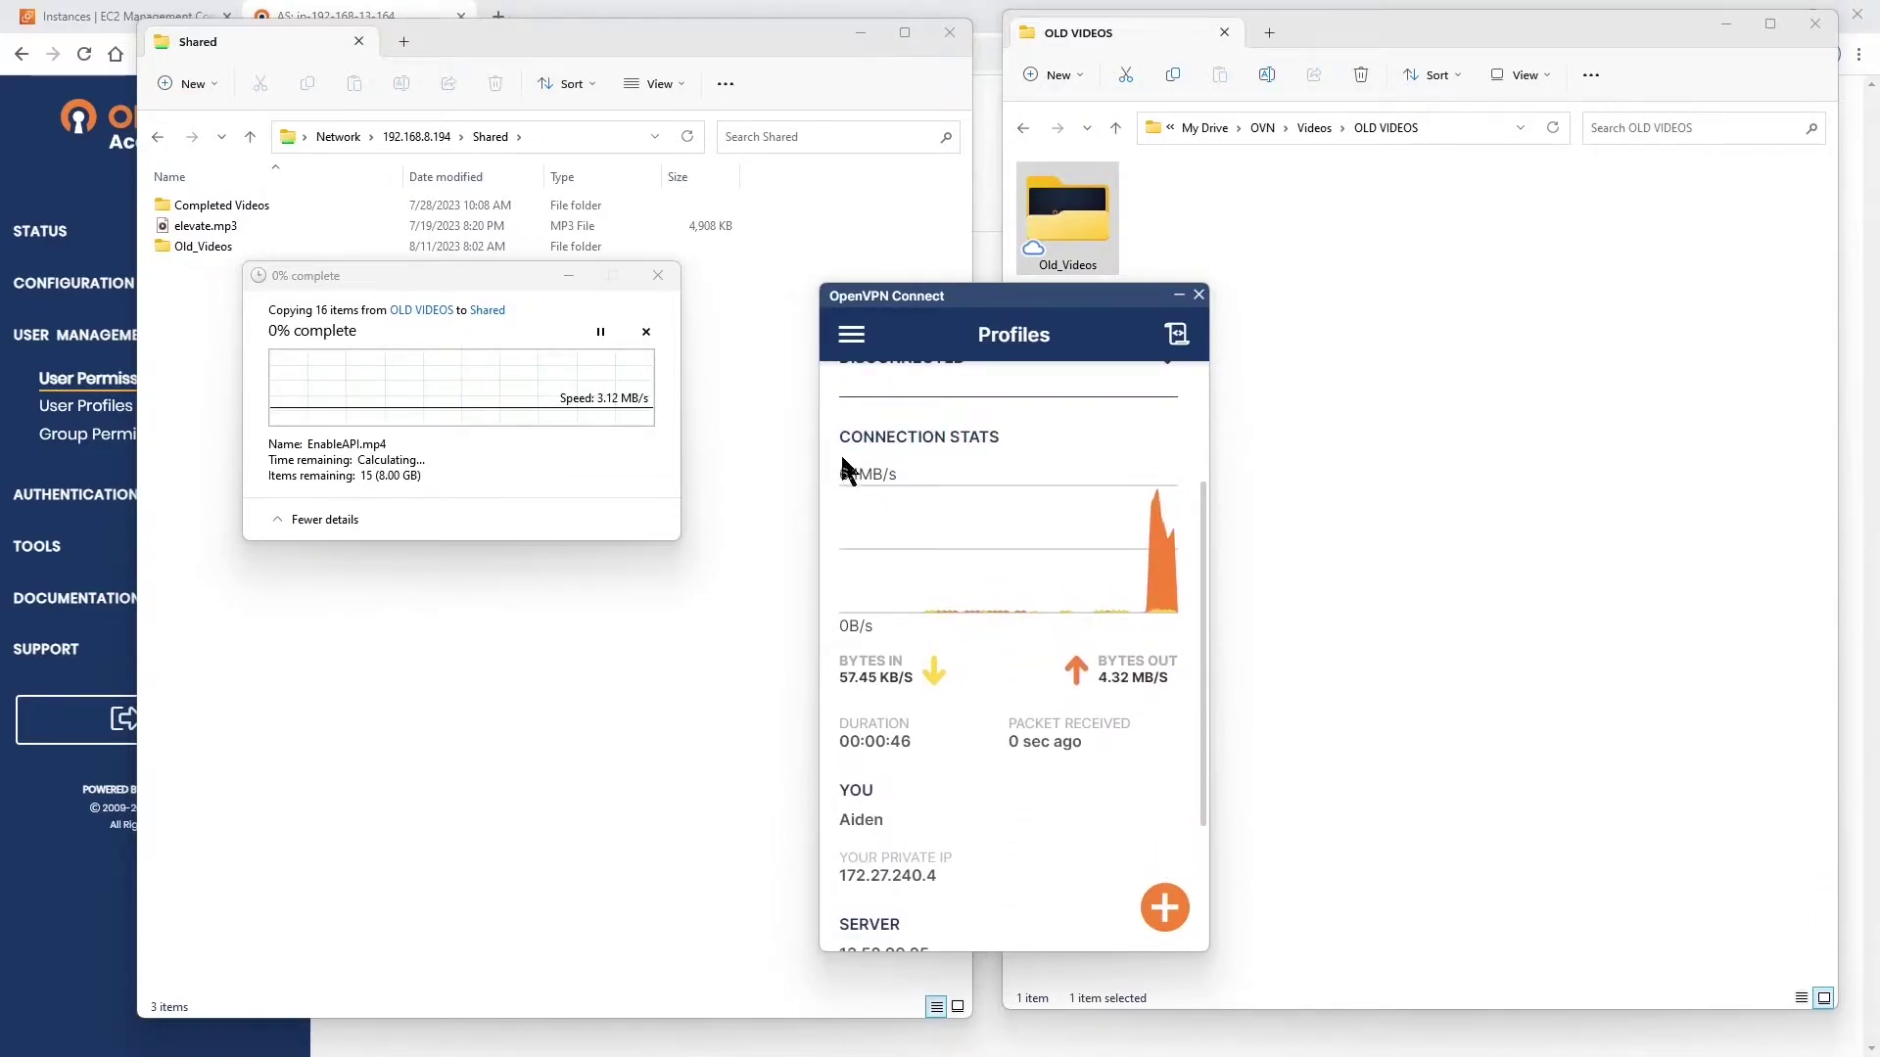
left_click_drag(824, 474, 913, 472)
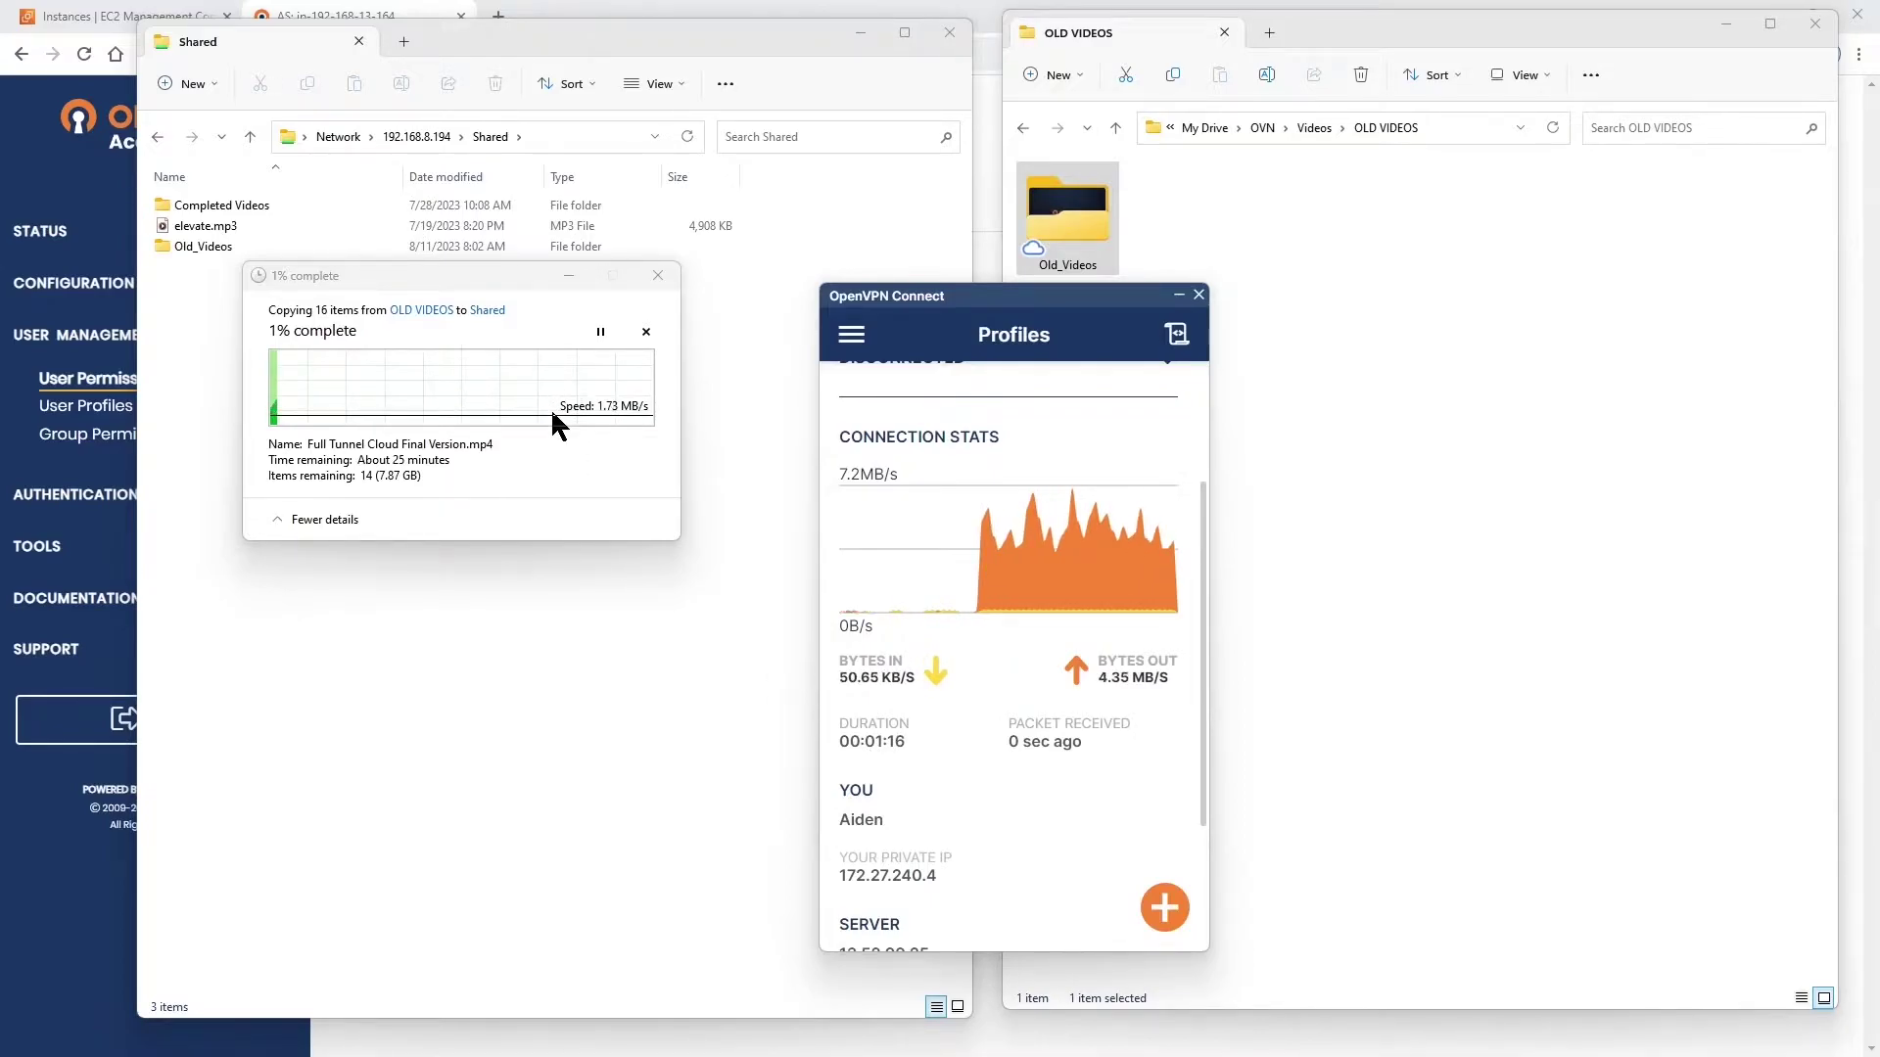
- Cancel the running copy and delete the partial Old_Videos folder from the Shared network folder
left_click(646, 332)
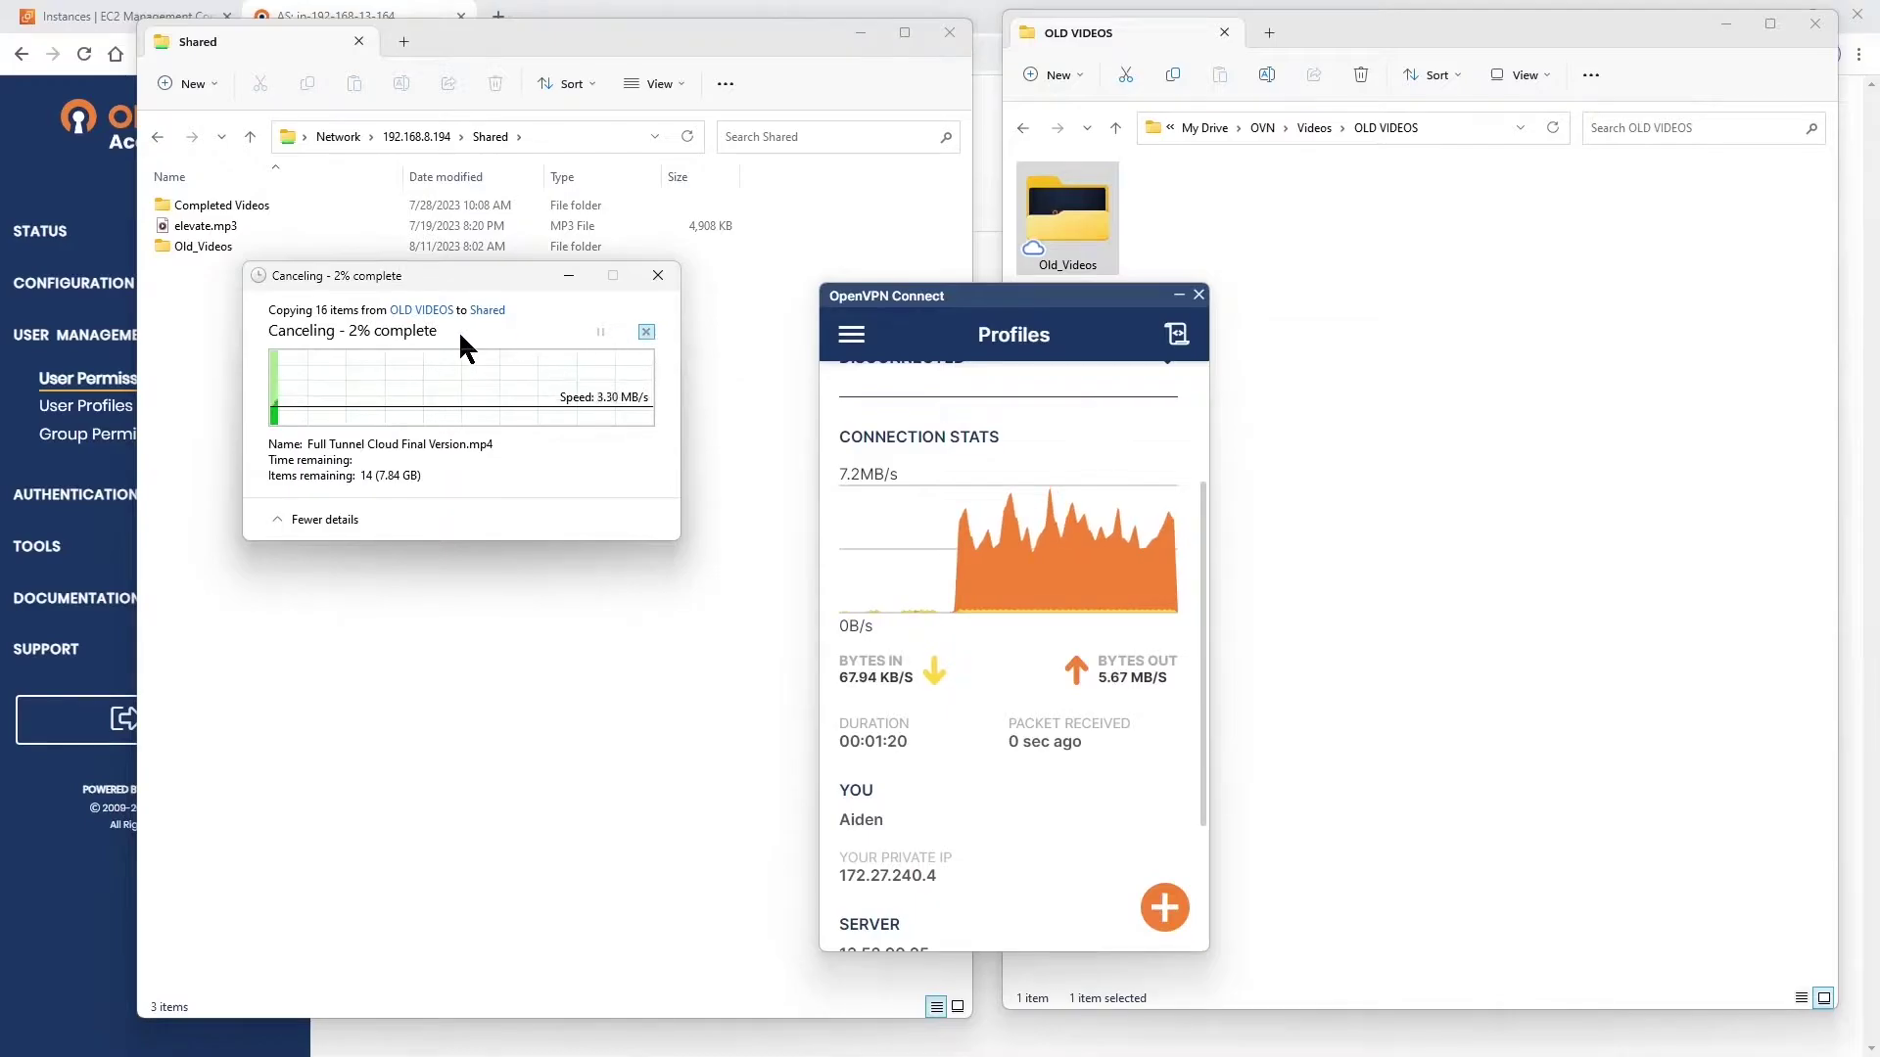
left_click(199, 247)
key("Delete")
key("Return")
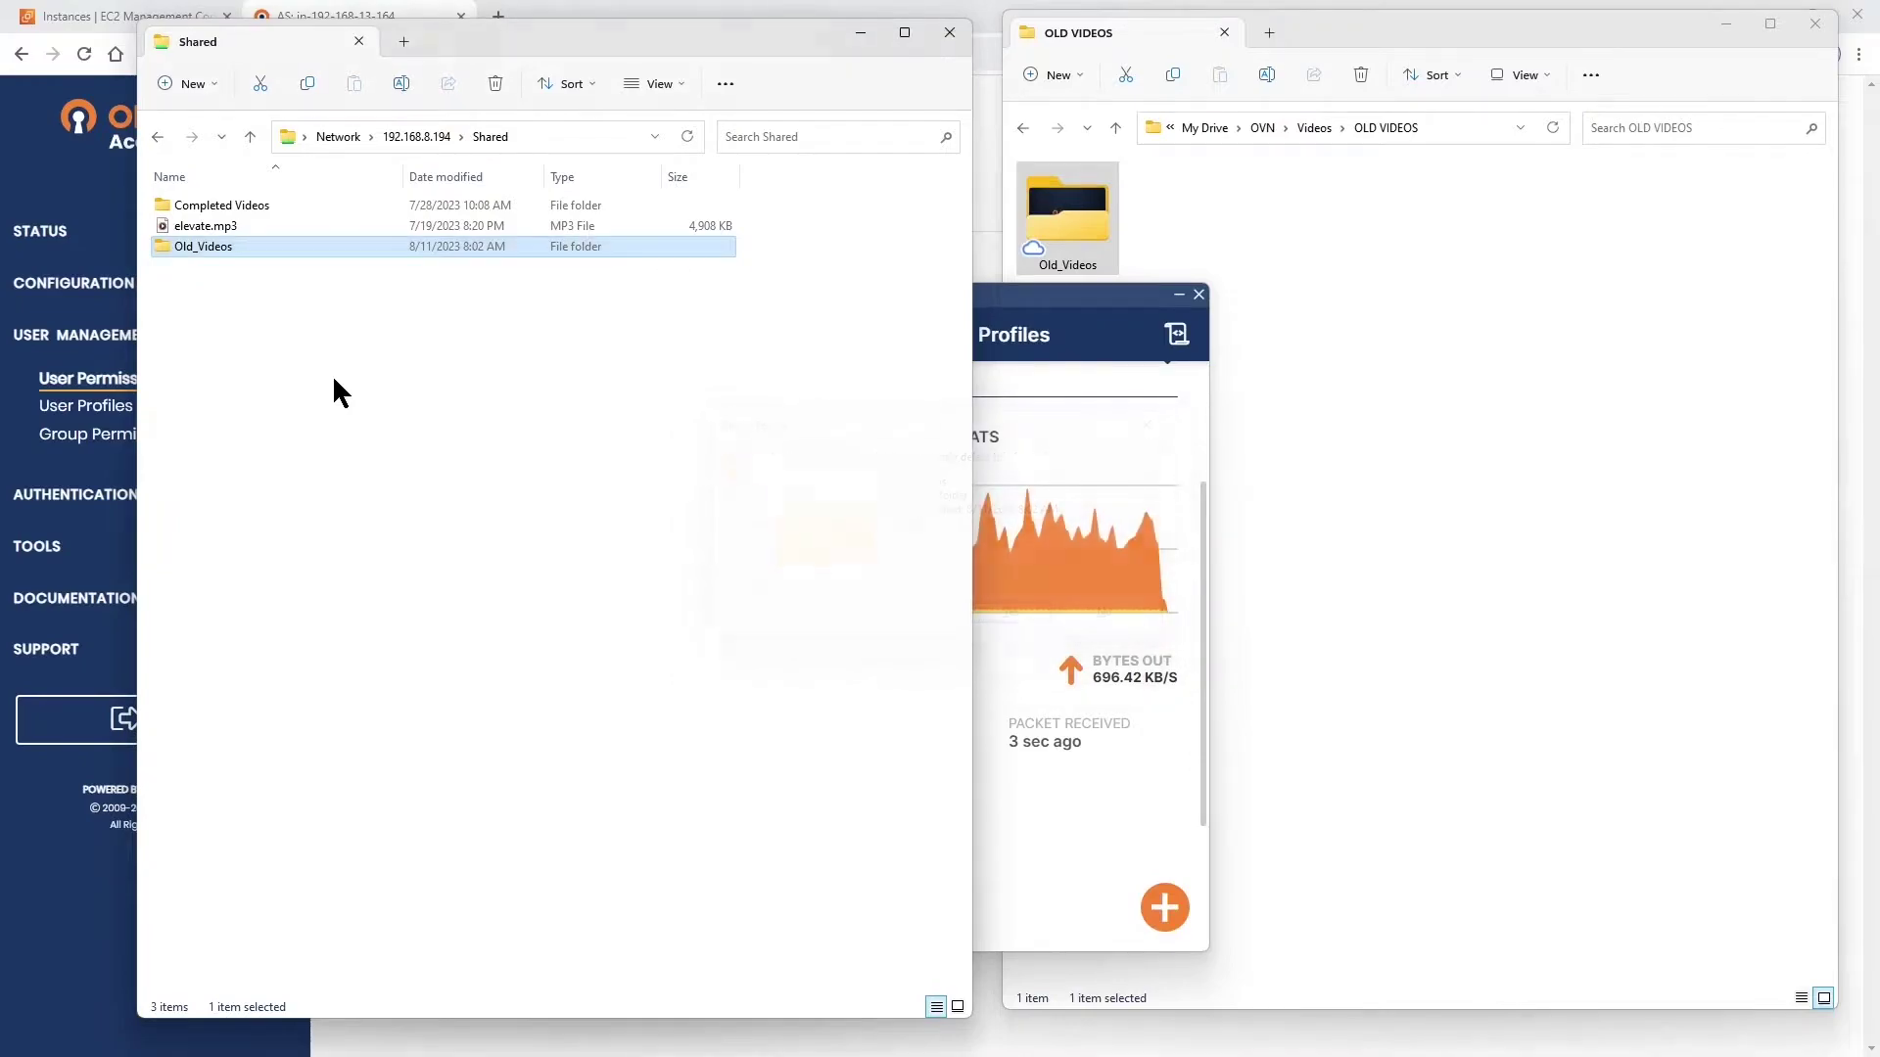
- Close the Shared folder window and disconnect the active 13.52.99.25 profile in OpenVPN Connect
left_click(949, 32)
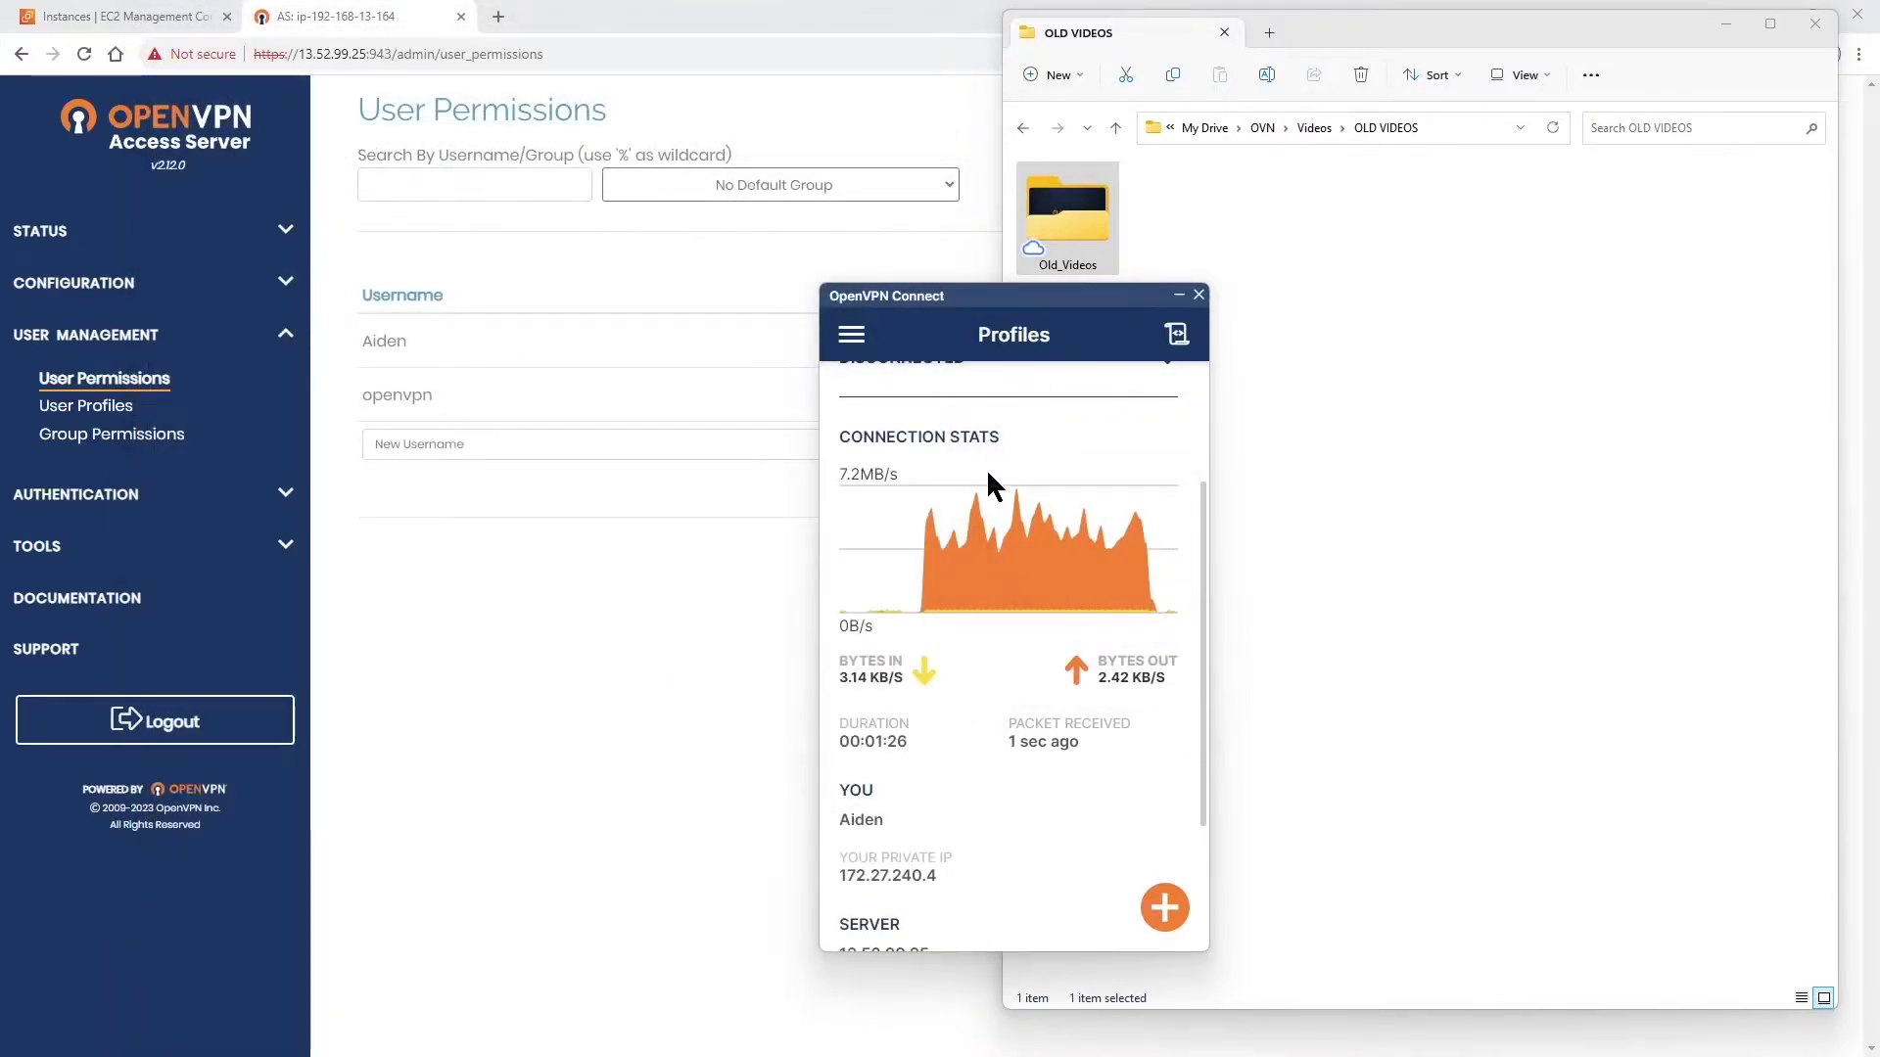
scroll(985, 479, "up", 3)
left_click(861, 460)
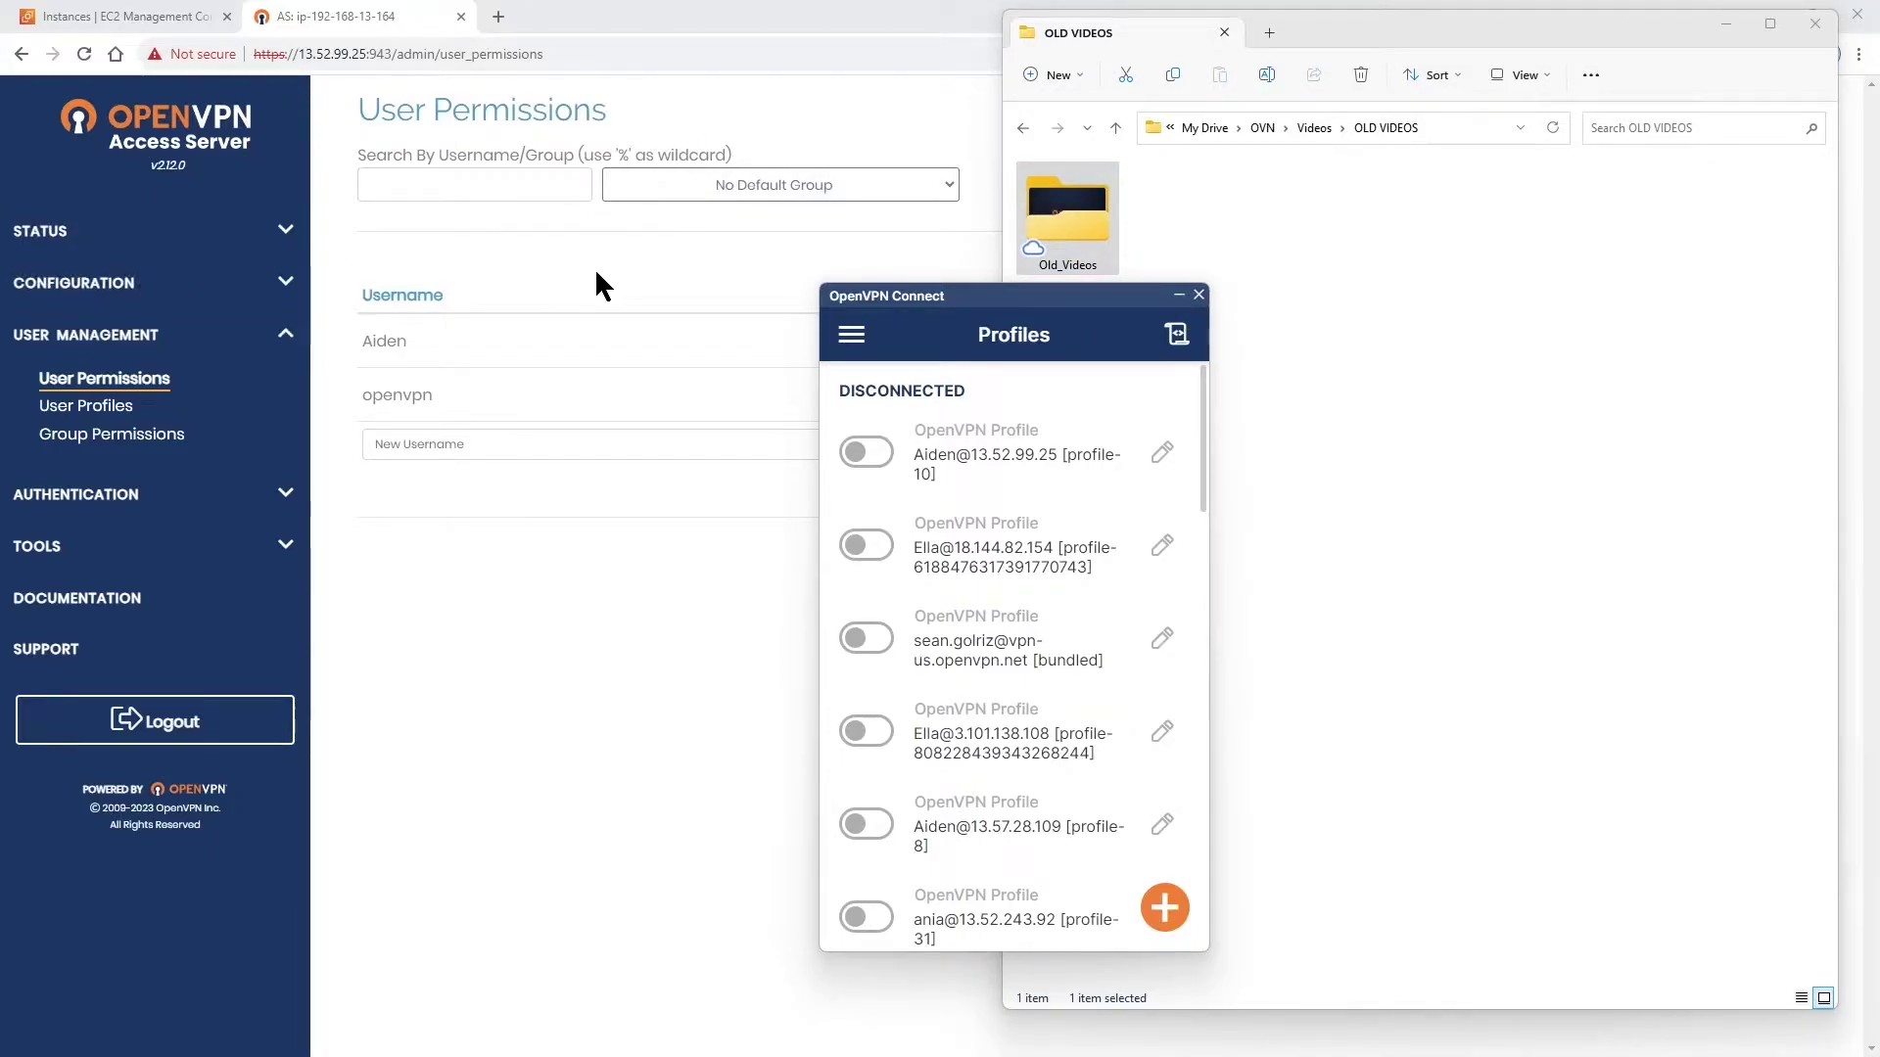
- Return to the Access Server admin page in the browser and check the server version on Status Overview
left_click(338, 16)
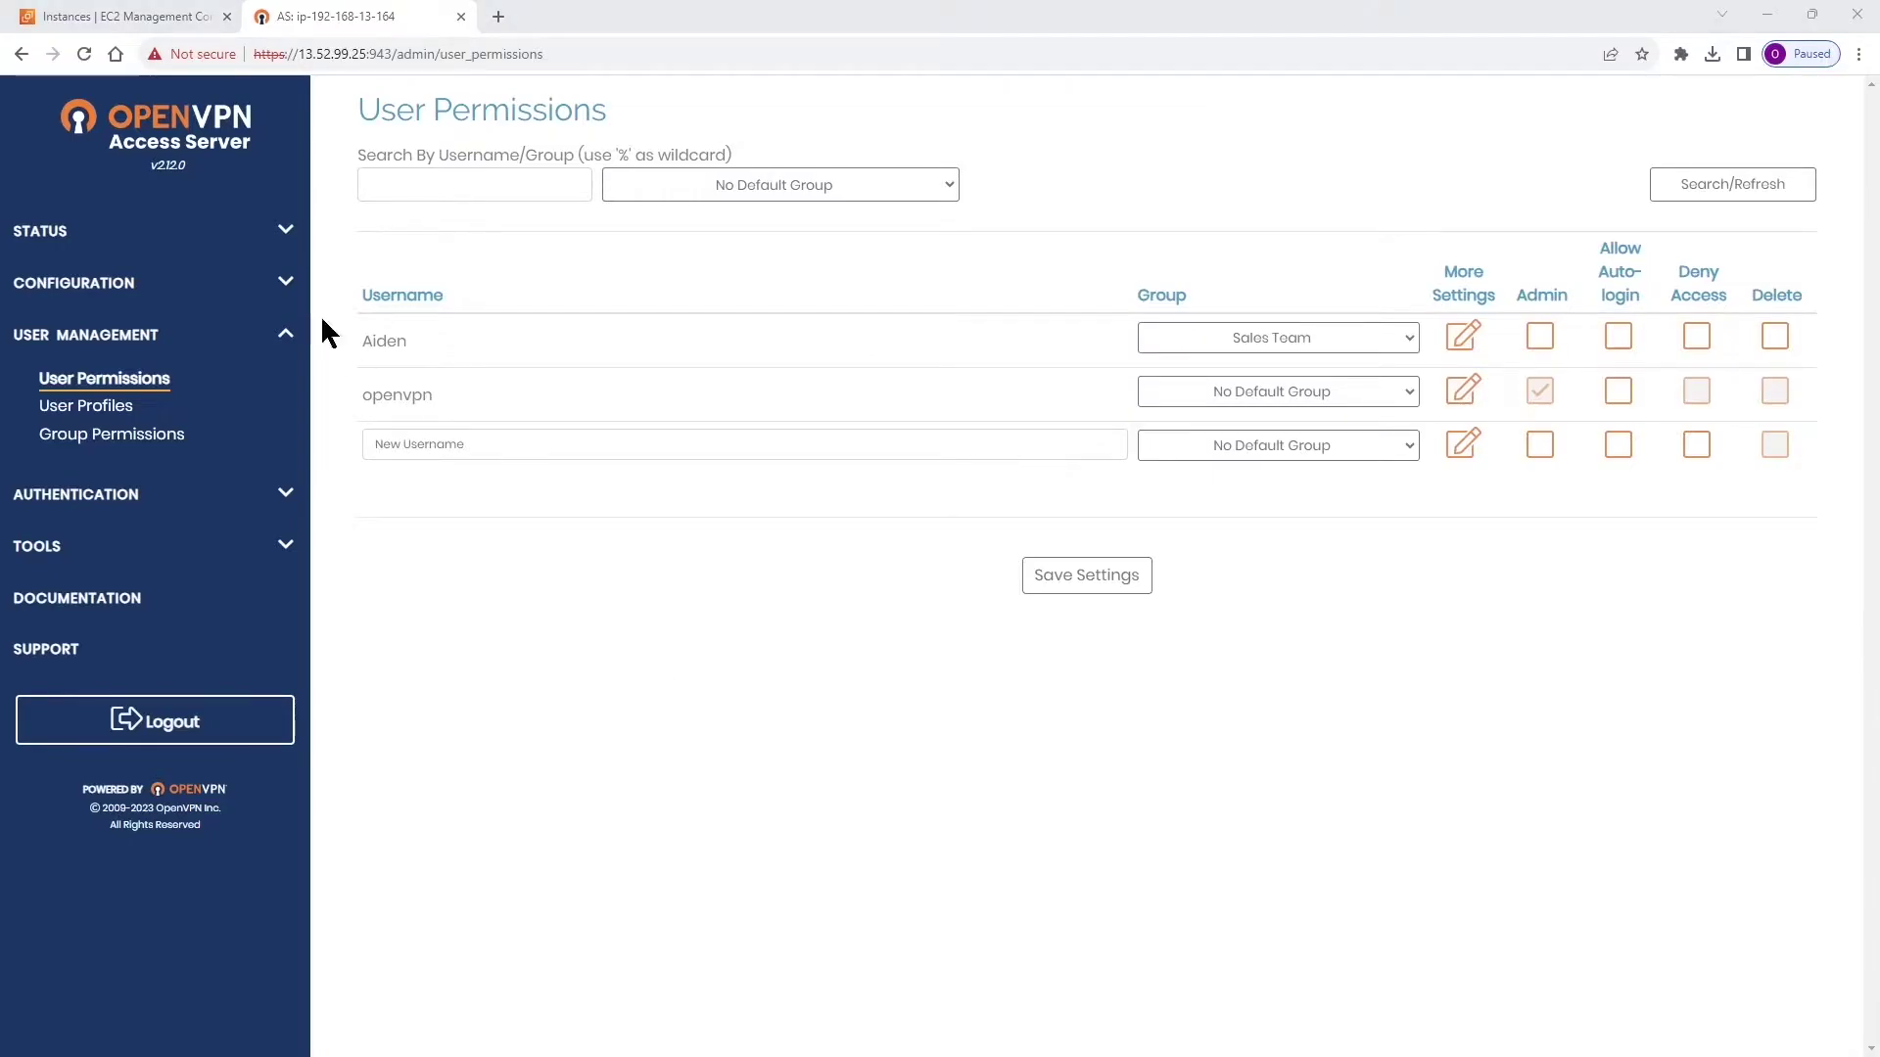
left_click(147, 231)
left_click(86, 279)
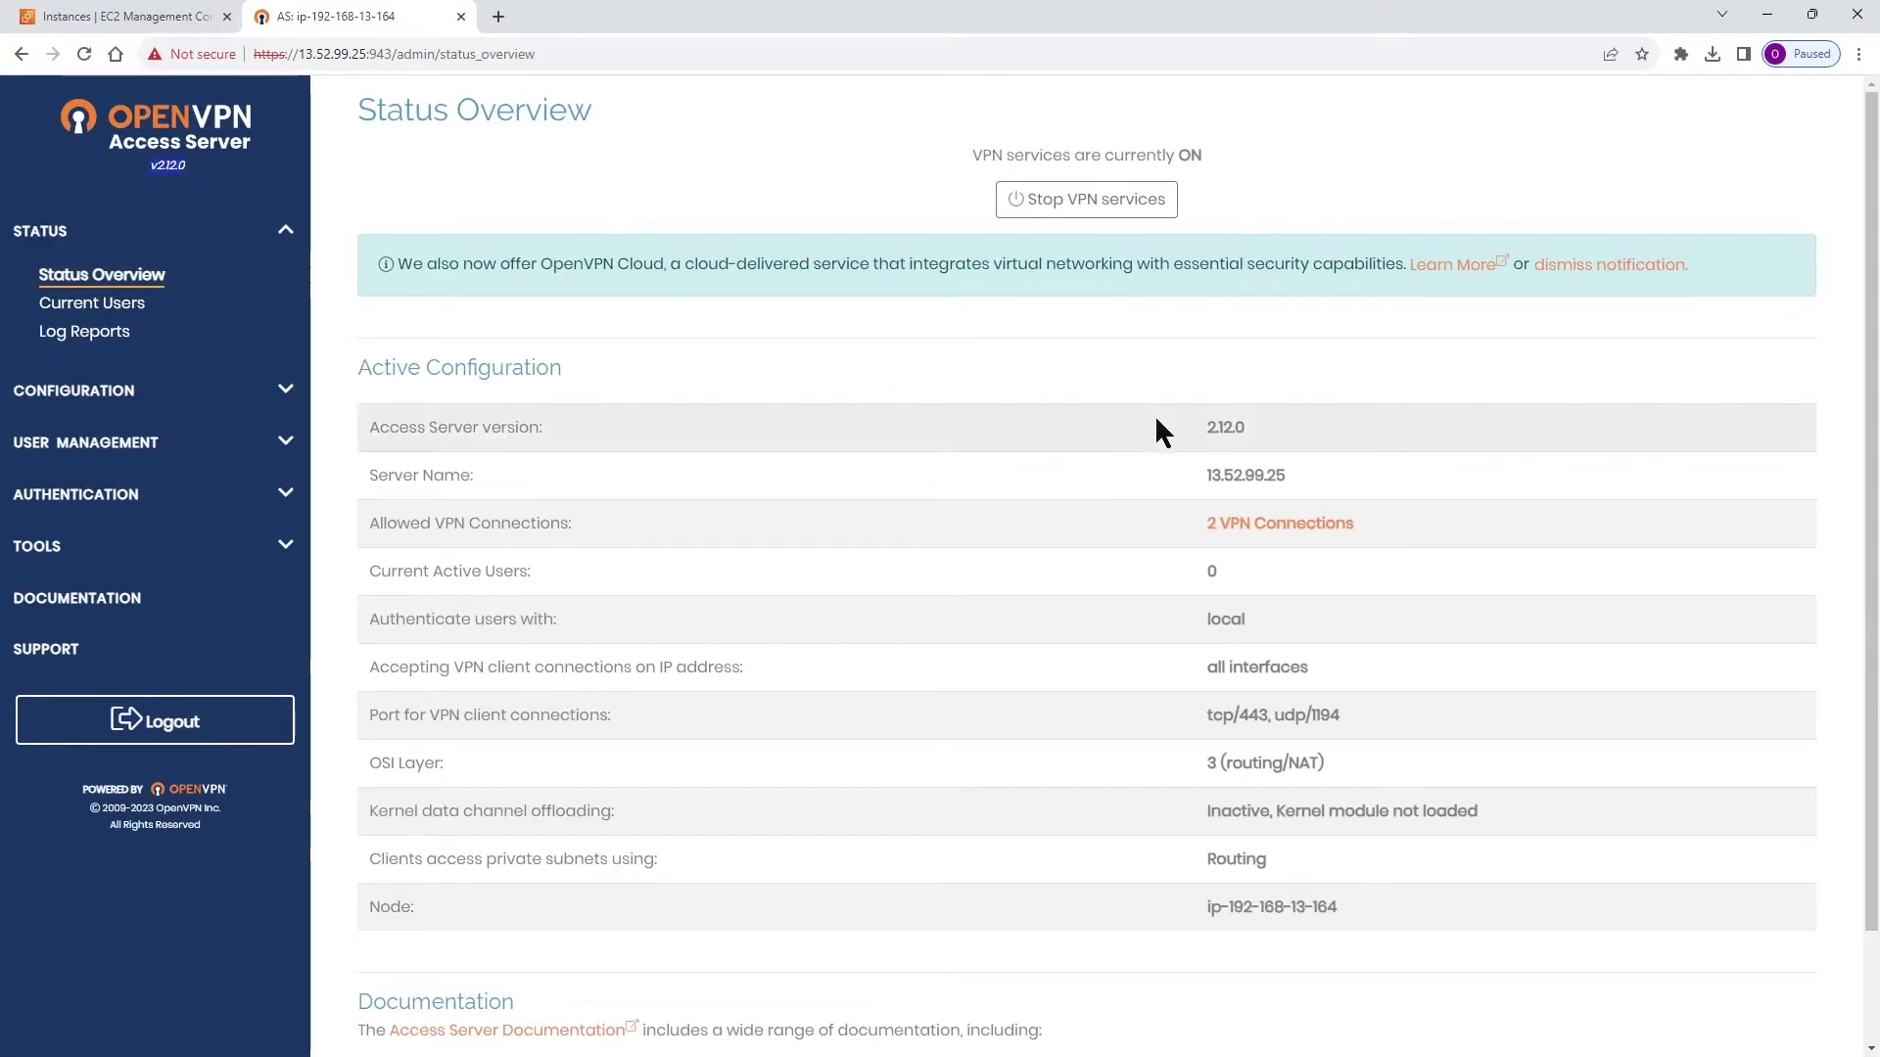
left_click_drag(1216, 426, 1244, 428)
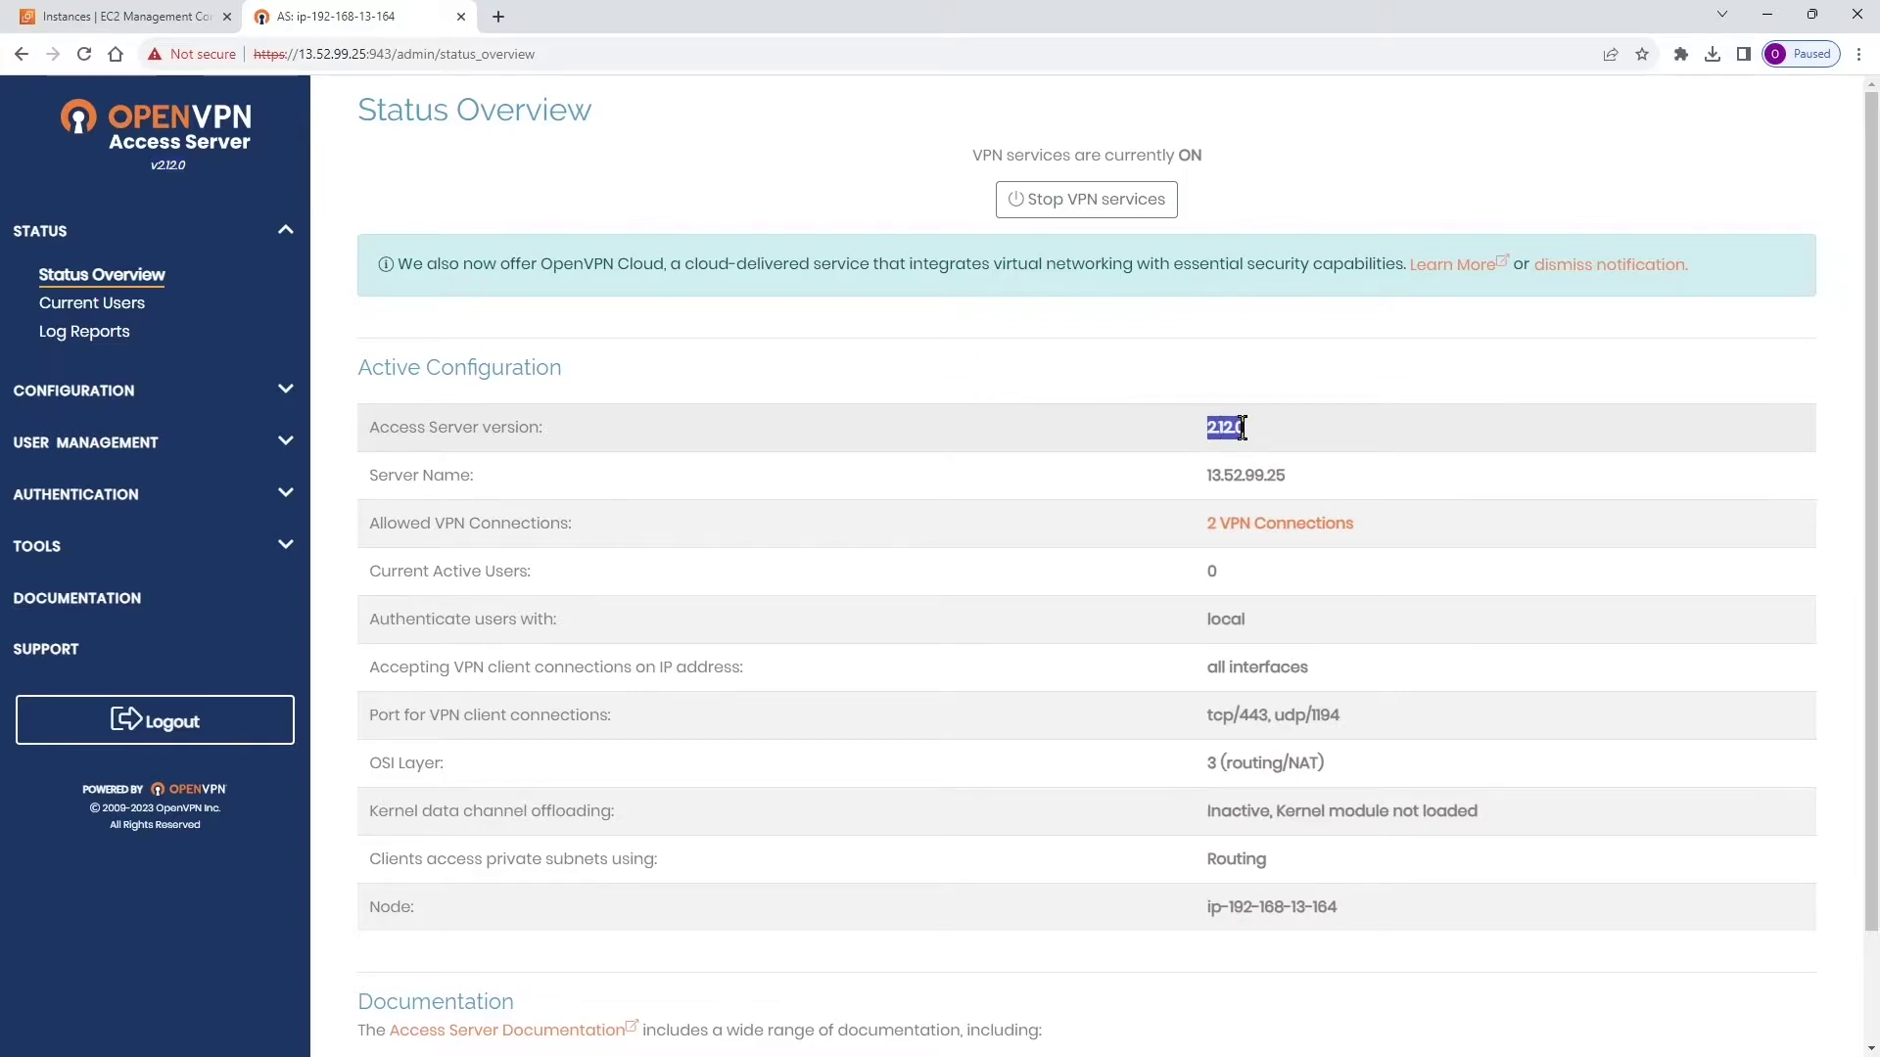
- Open the Advanced VPN configuration page and examine the OpenVPN data channel offloading section
left_click(237, 389)
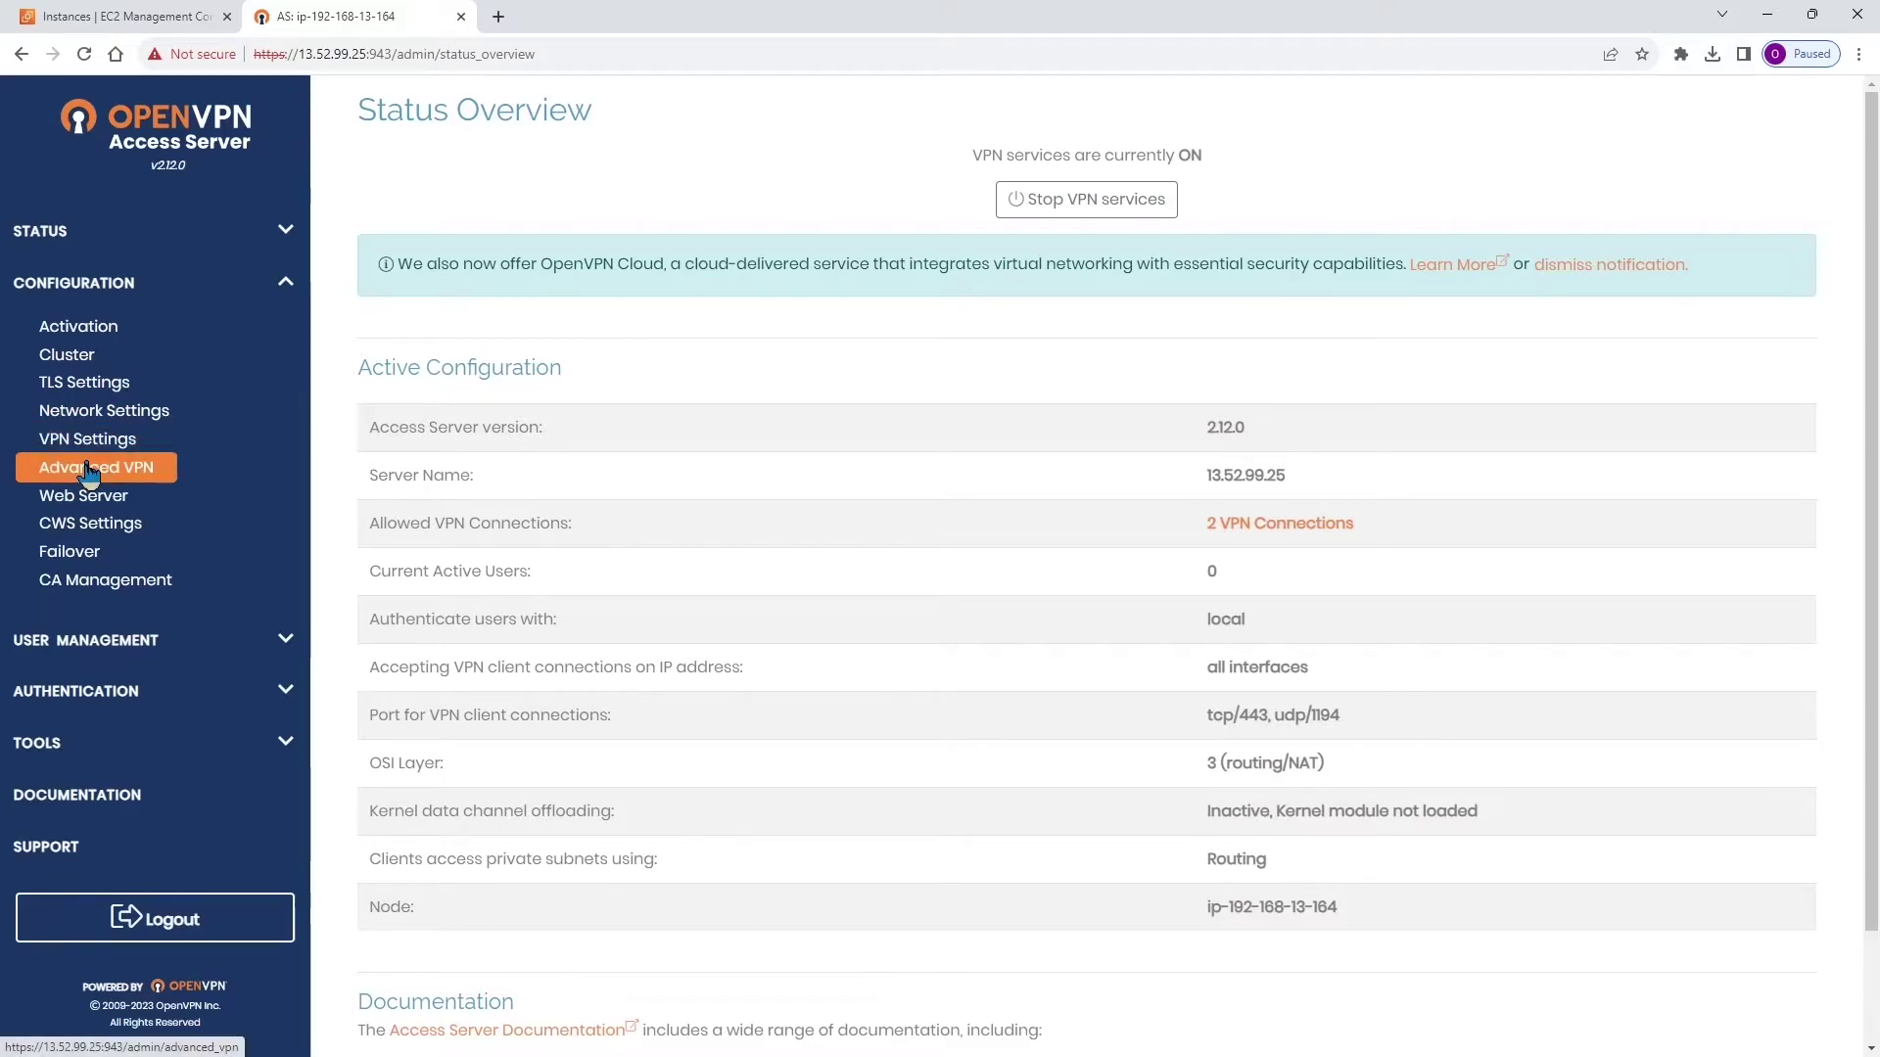
left_click(91, 470)
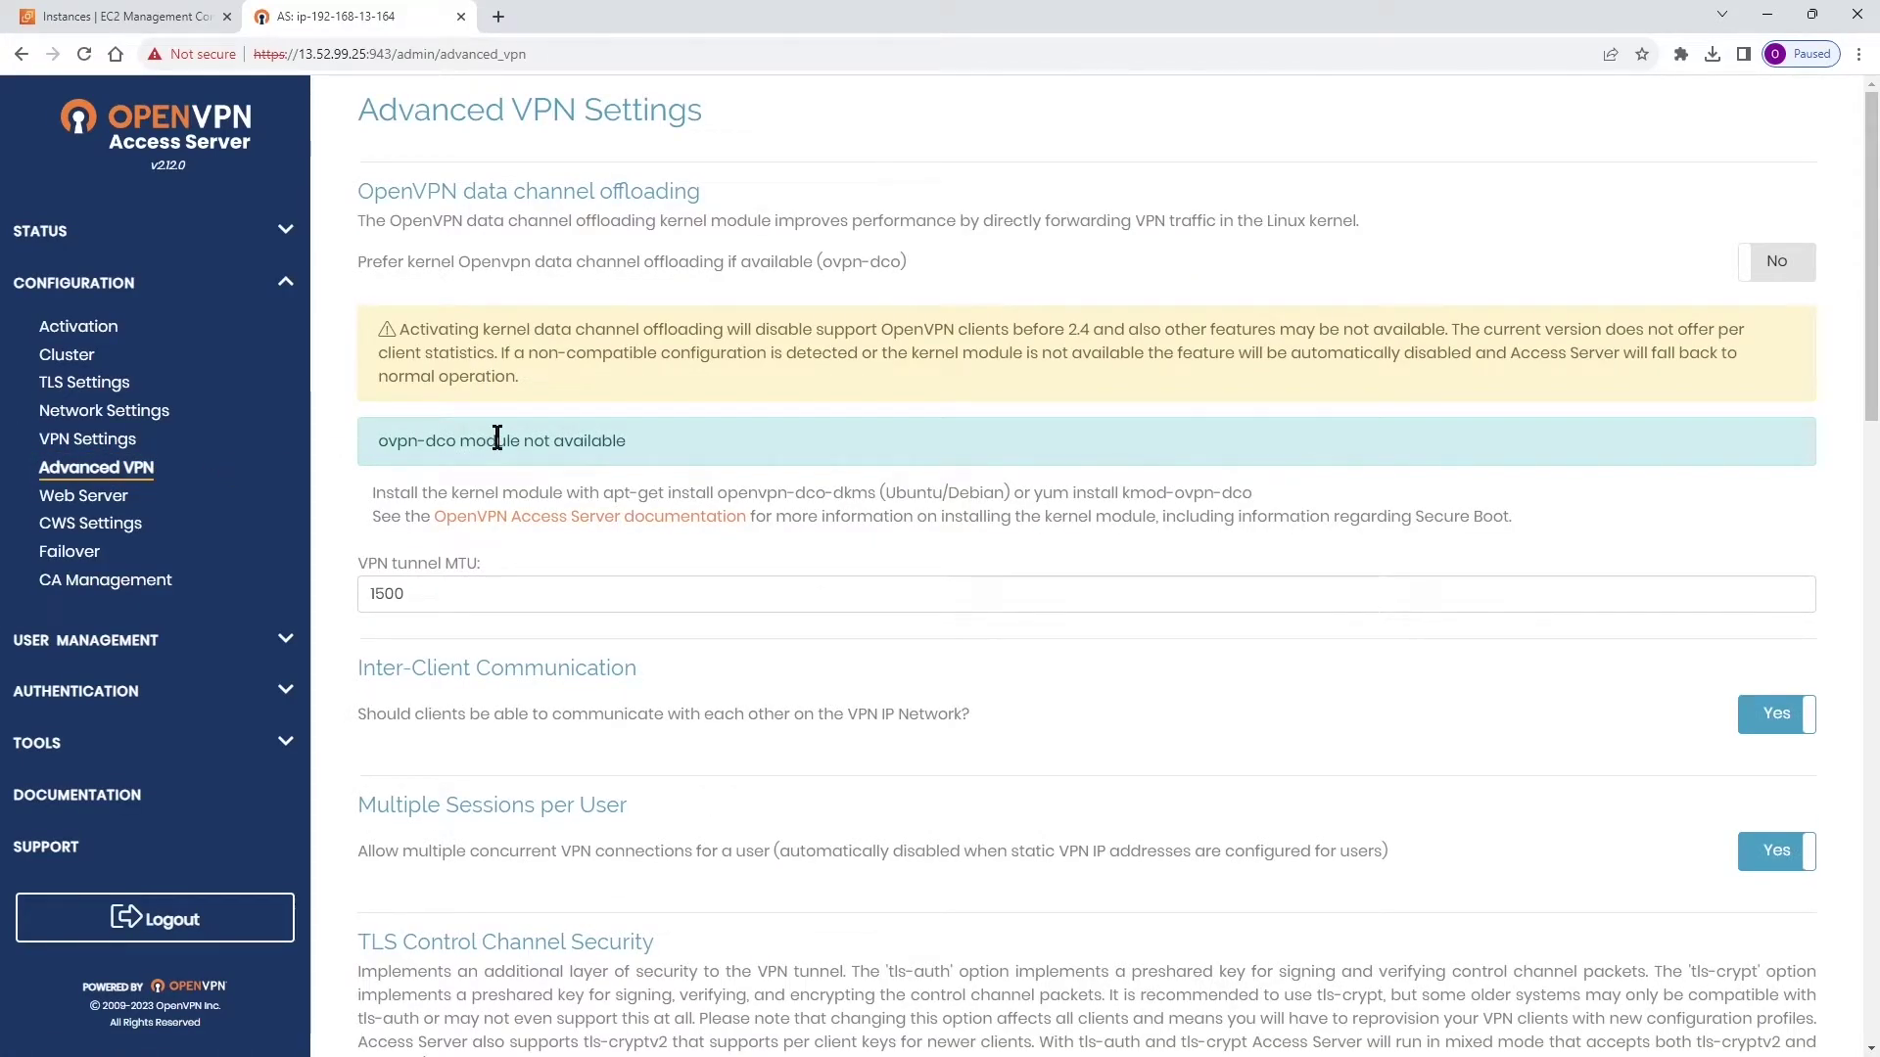
left_click_drag(355, 191, 703, 196)
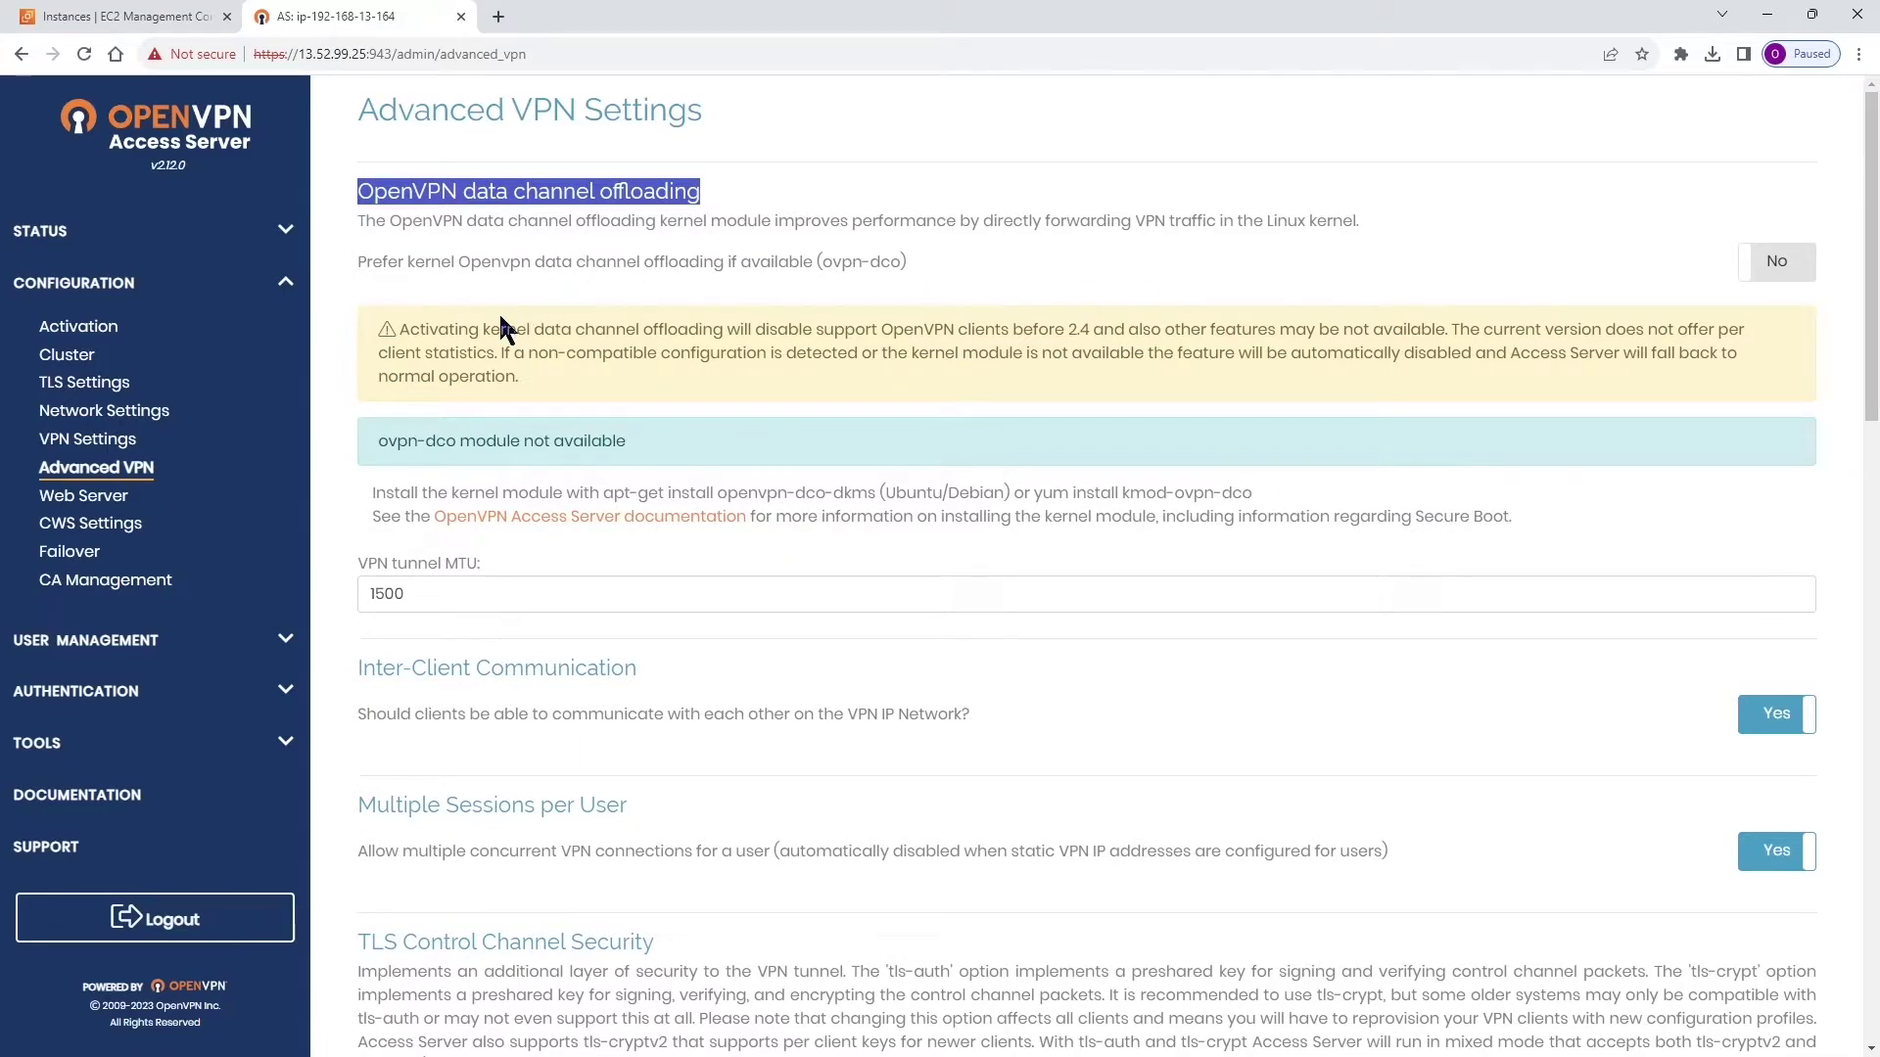
left_click(500, 355)
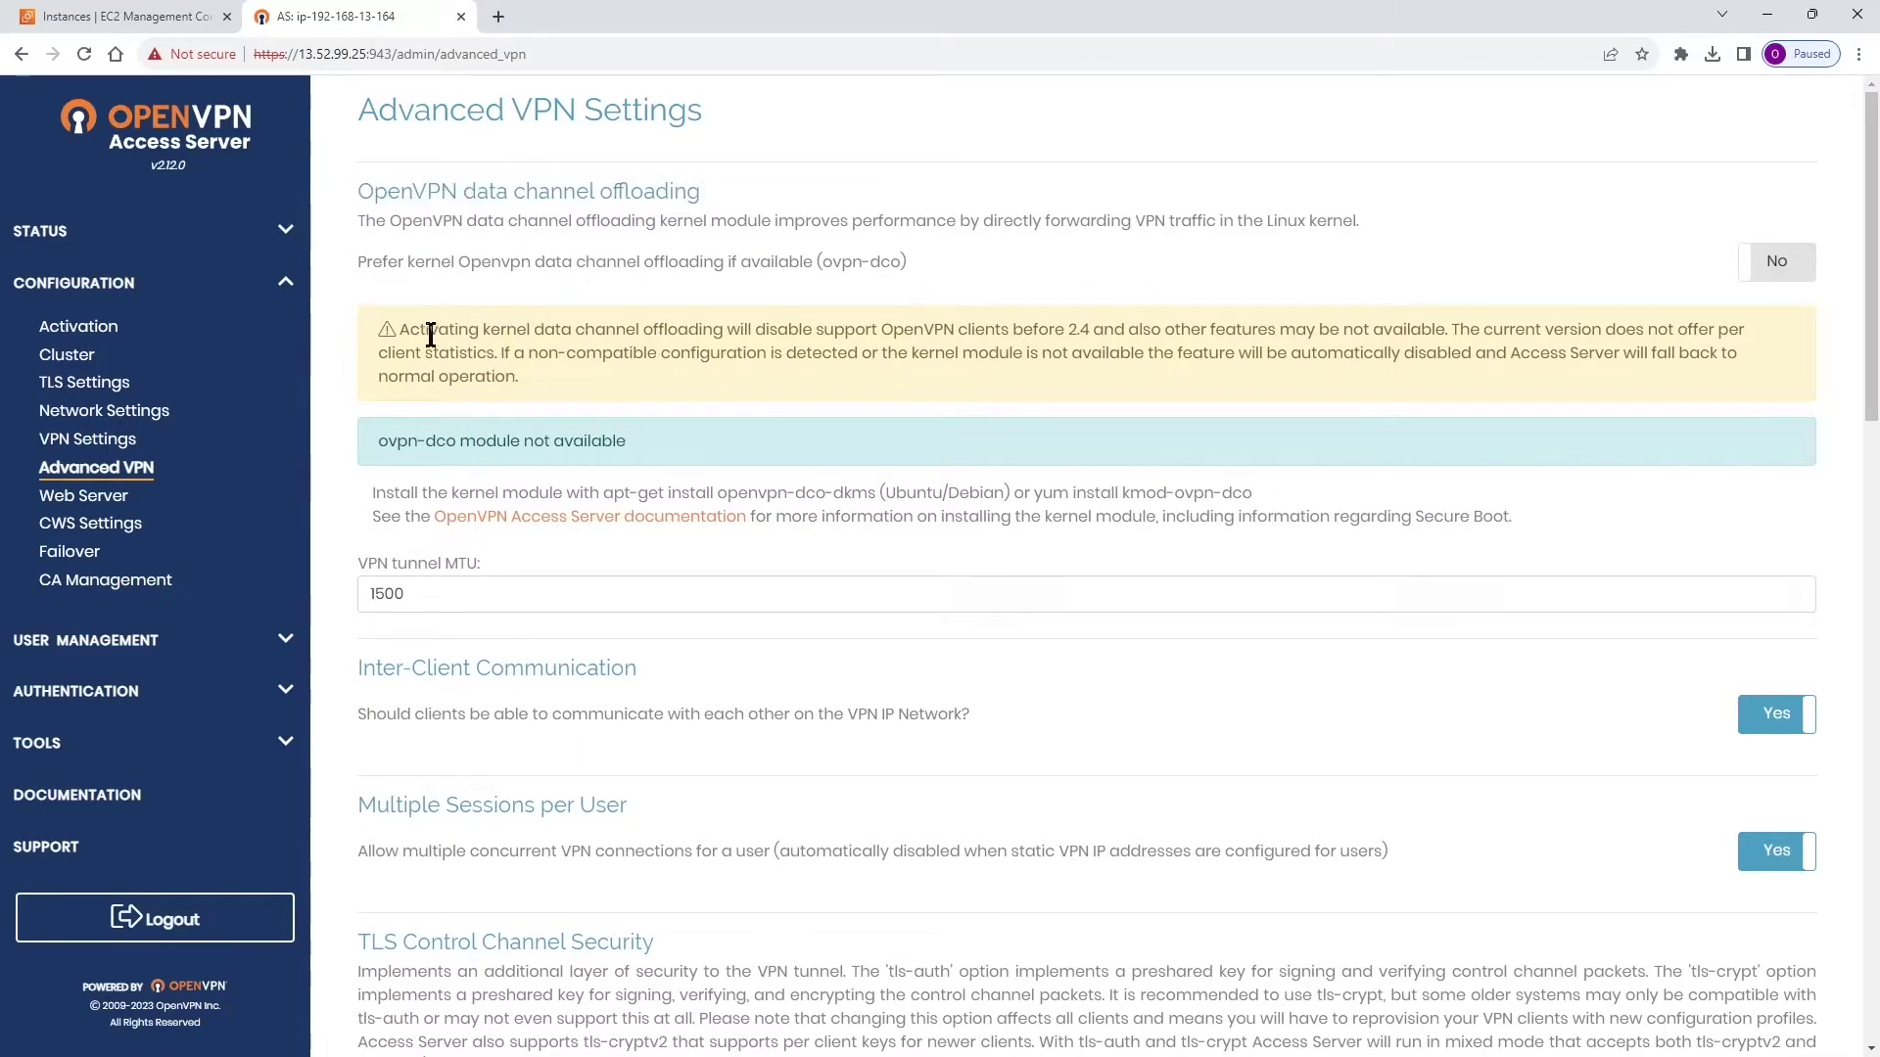
- Read the kernel data channel offloading compatibility warning and the ovpn-dco module availability notice on the Advanced VPN page
left_click_drag(401, 329, 1752, 397)
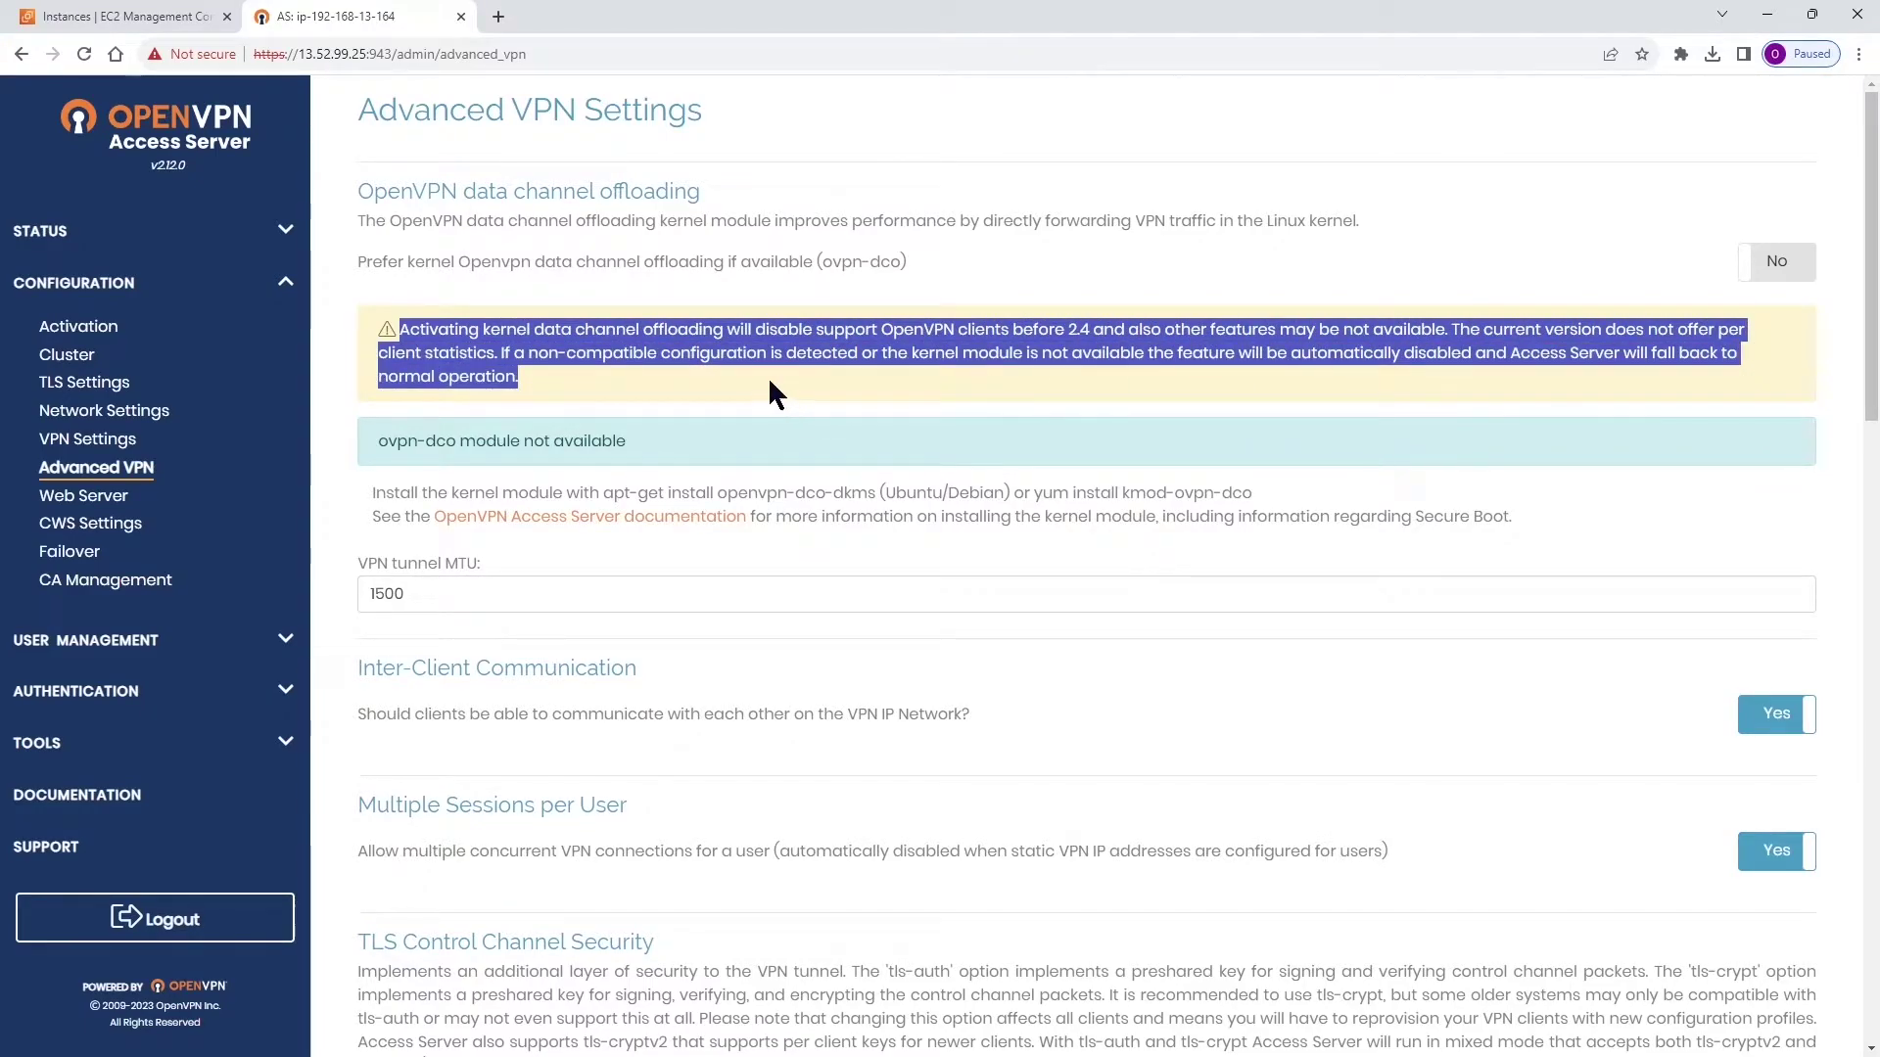
left_click(729, 372)
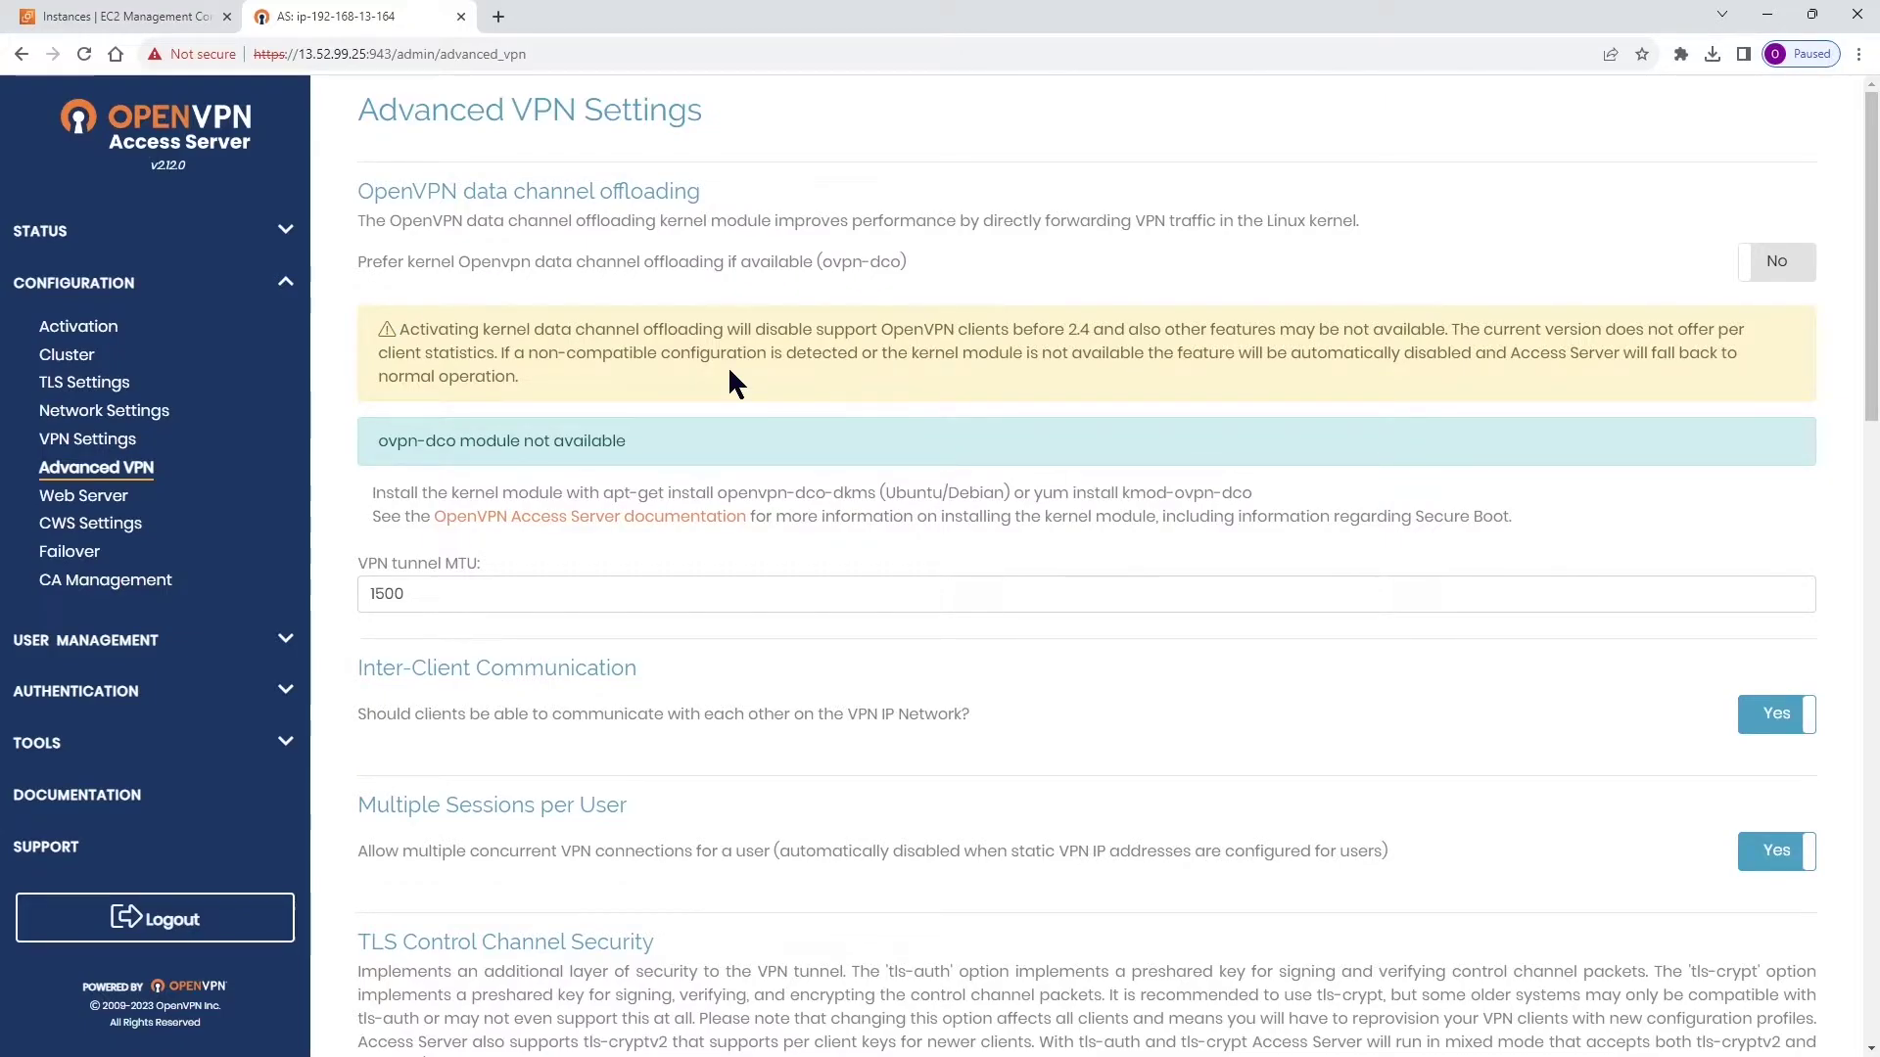
left_click_drag(627, 439, 372, 443)
left_click(493, 443)
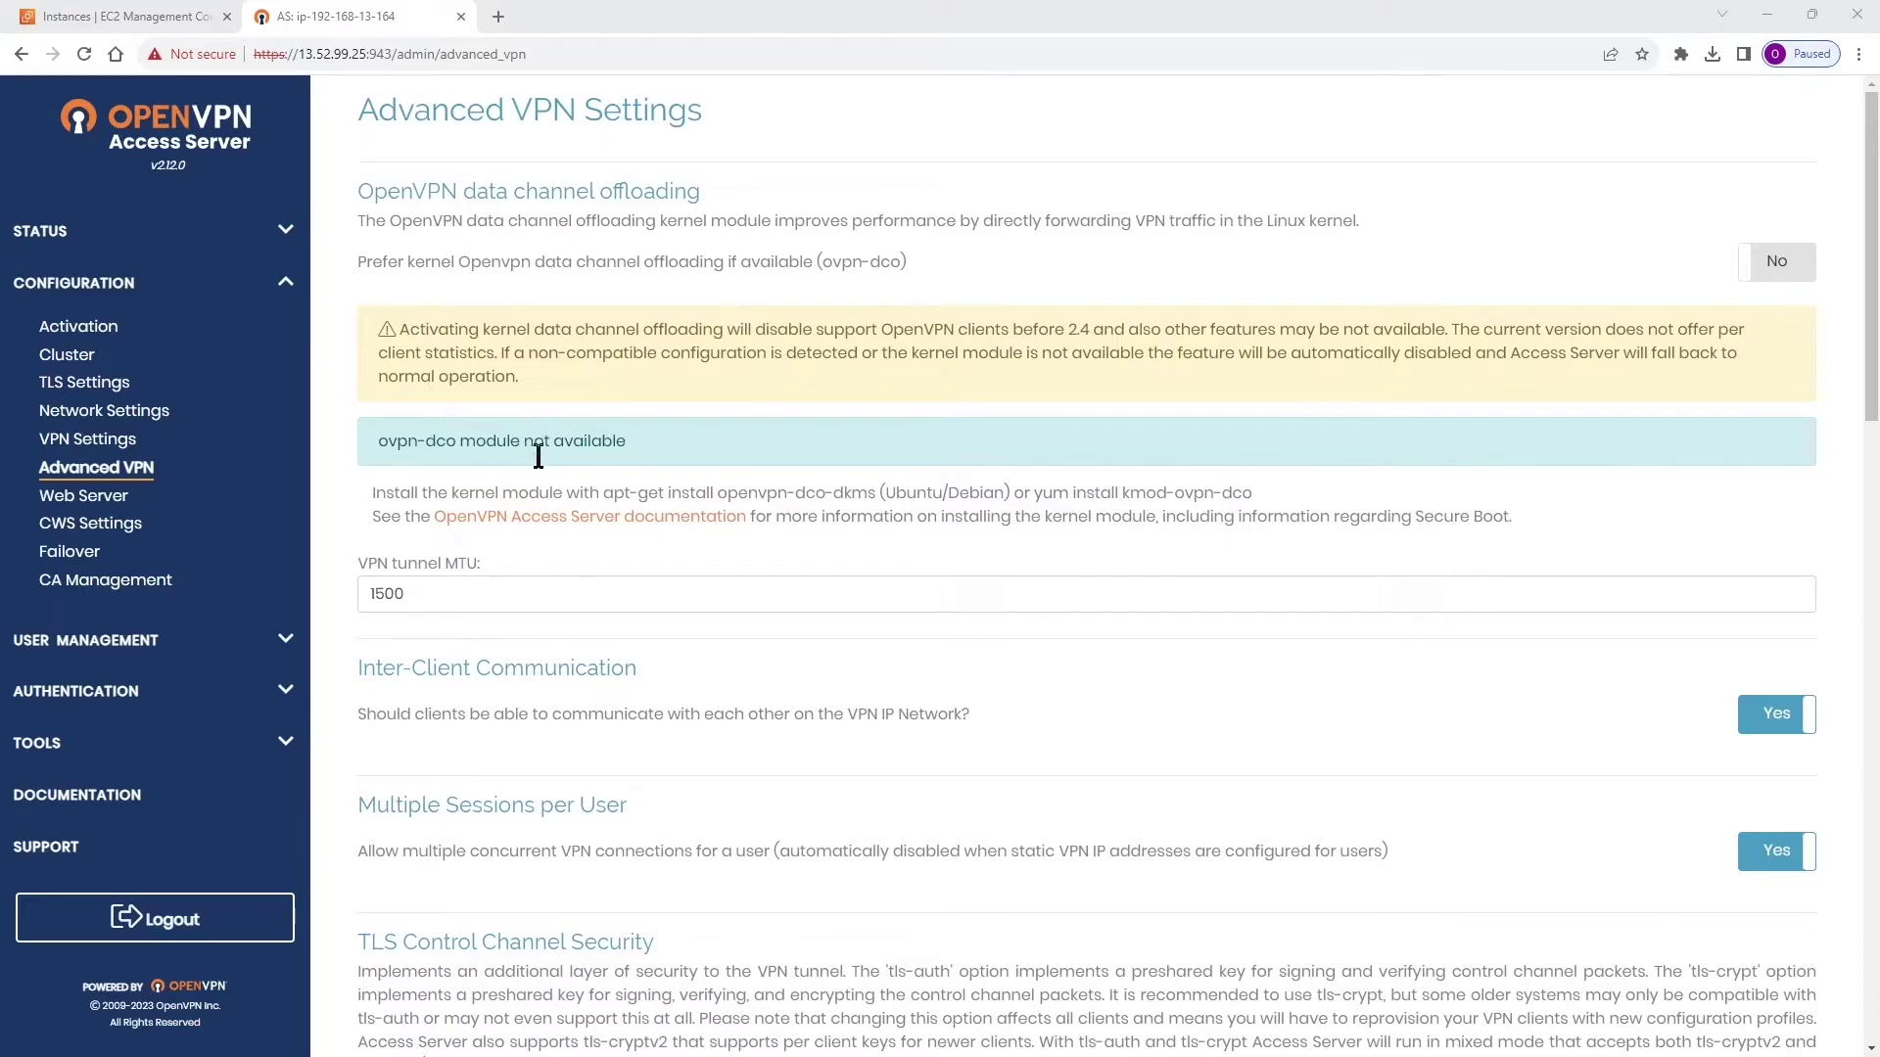
- Open the linked OpenVPN Access Server documentation in a new browser tab and review its instructions for installing DCO from the console
left_click(578, 521)
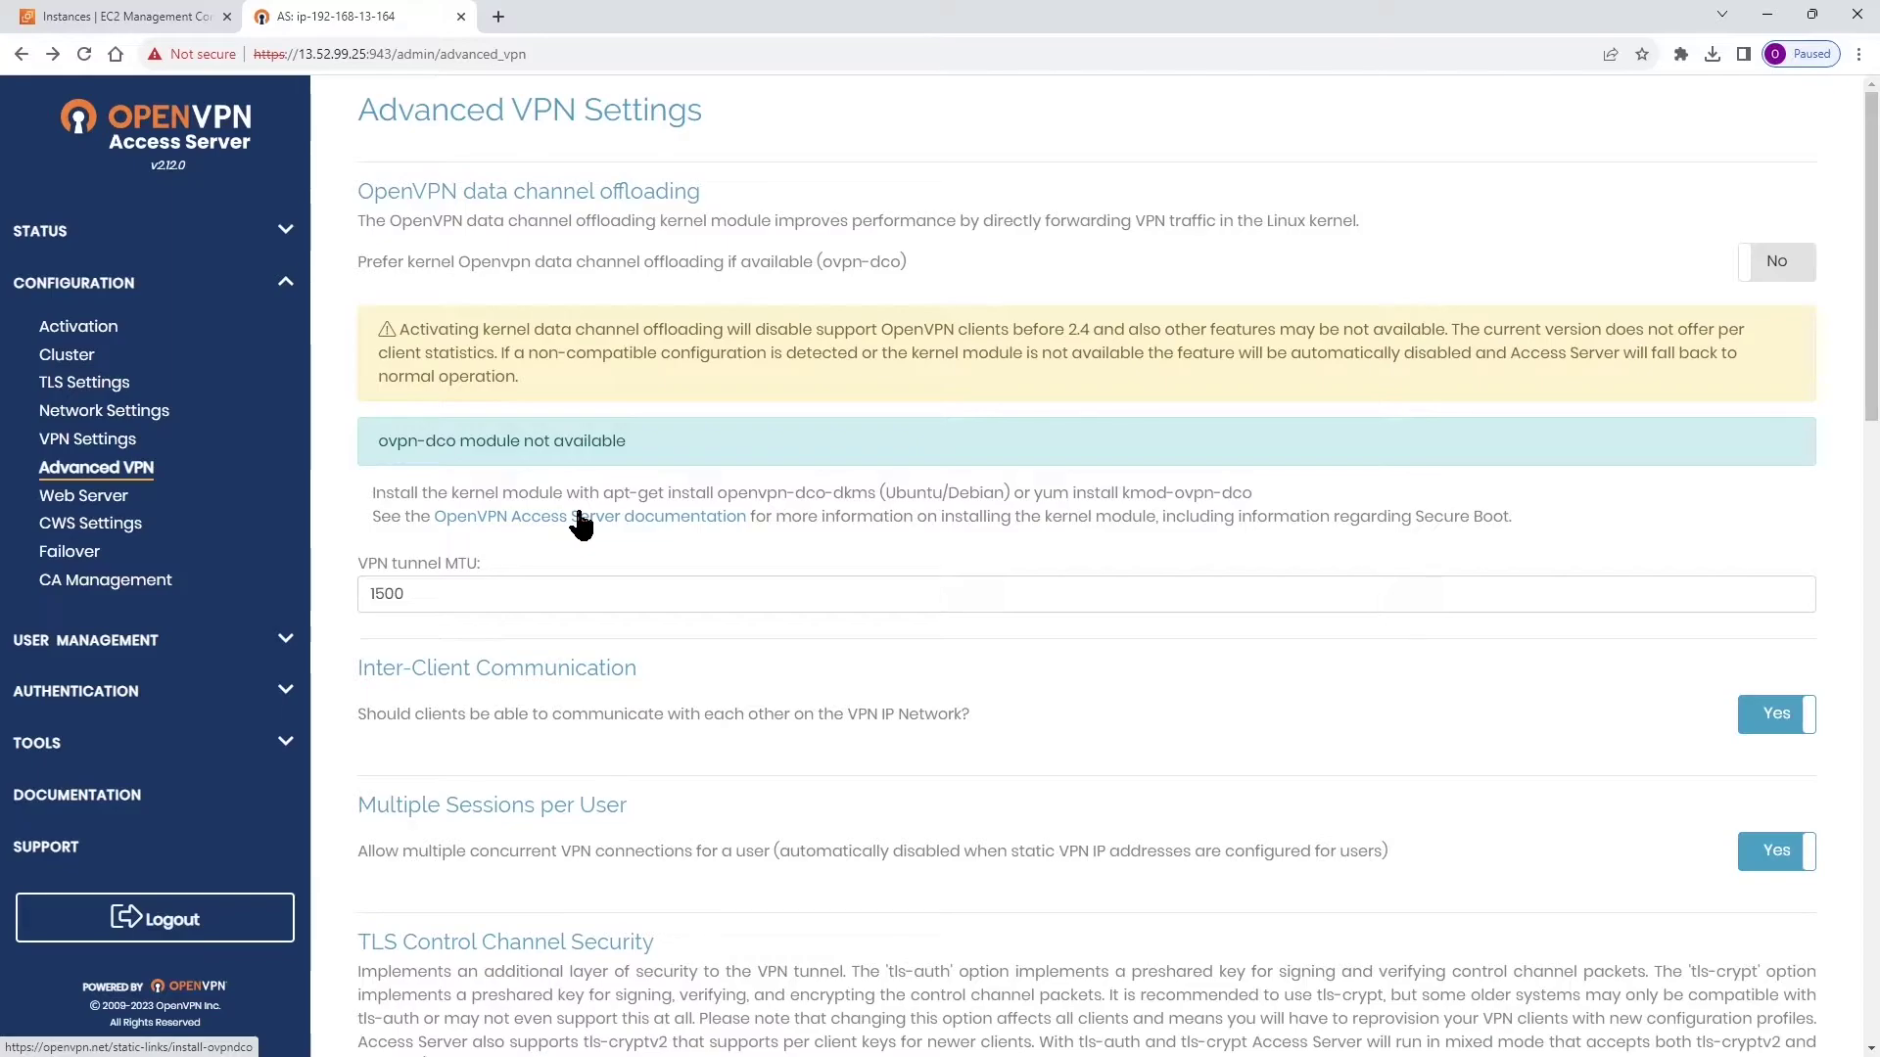
right_click(546, 514)
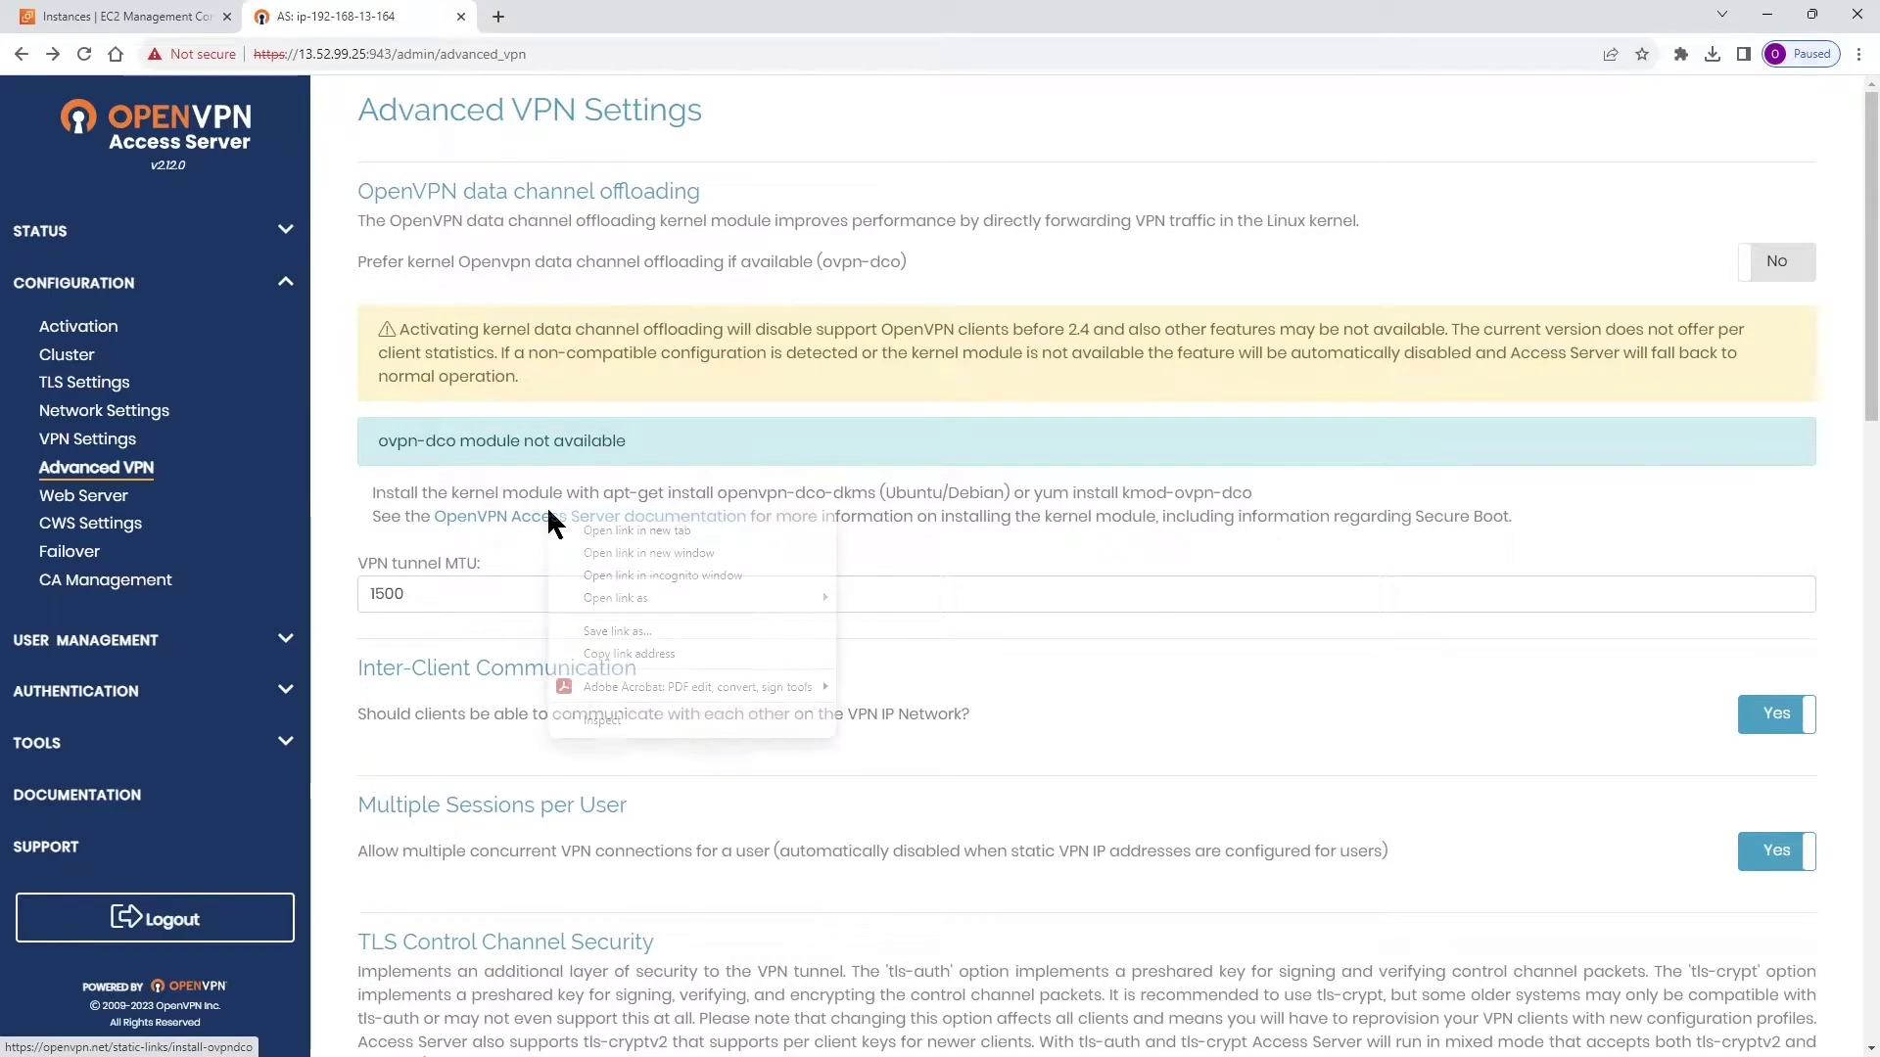
left_click(622, 530)
left_click(573, 20)
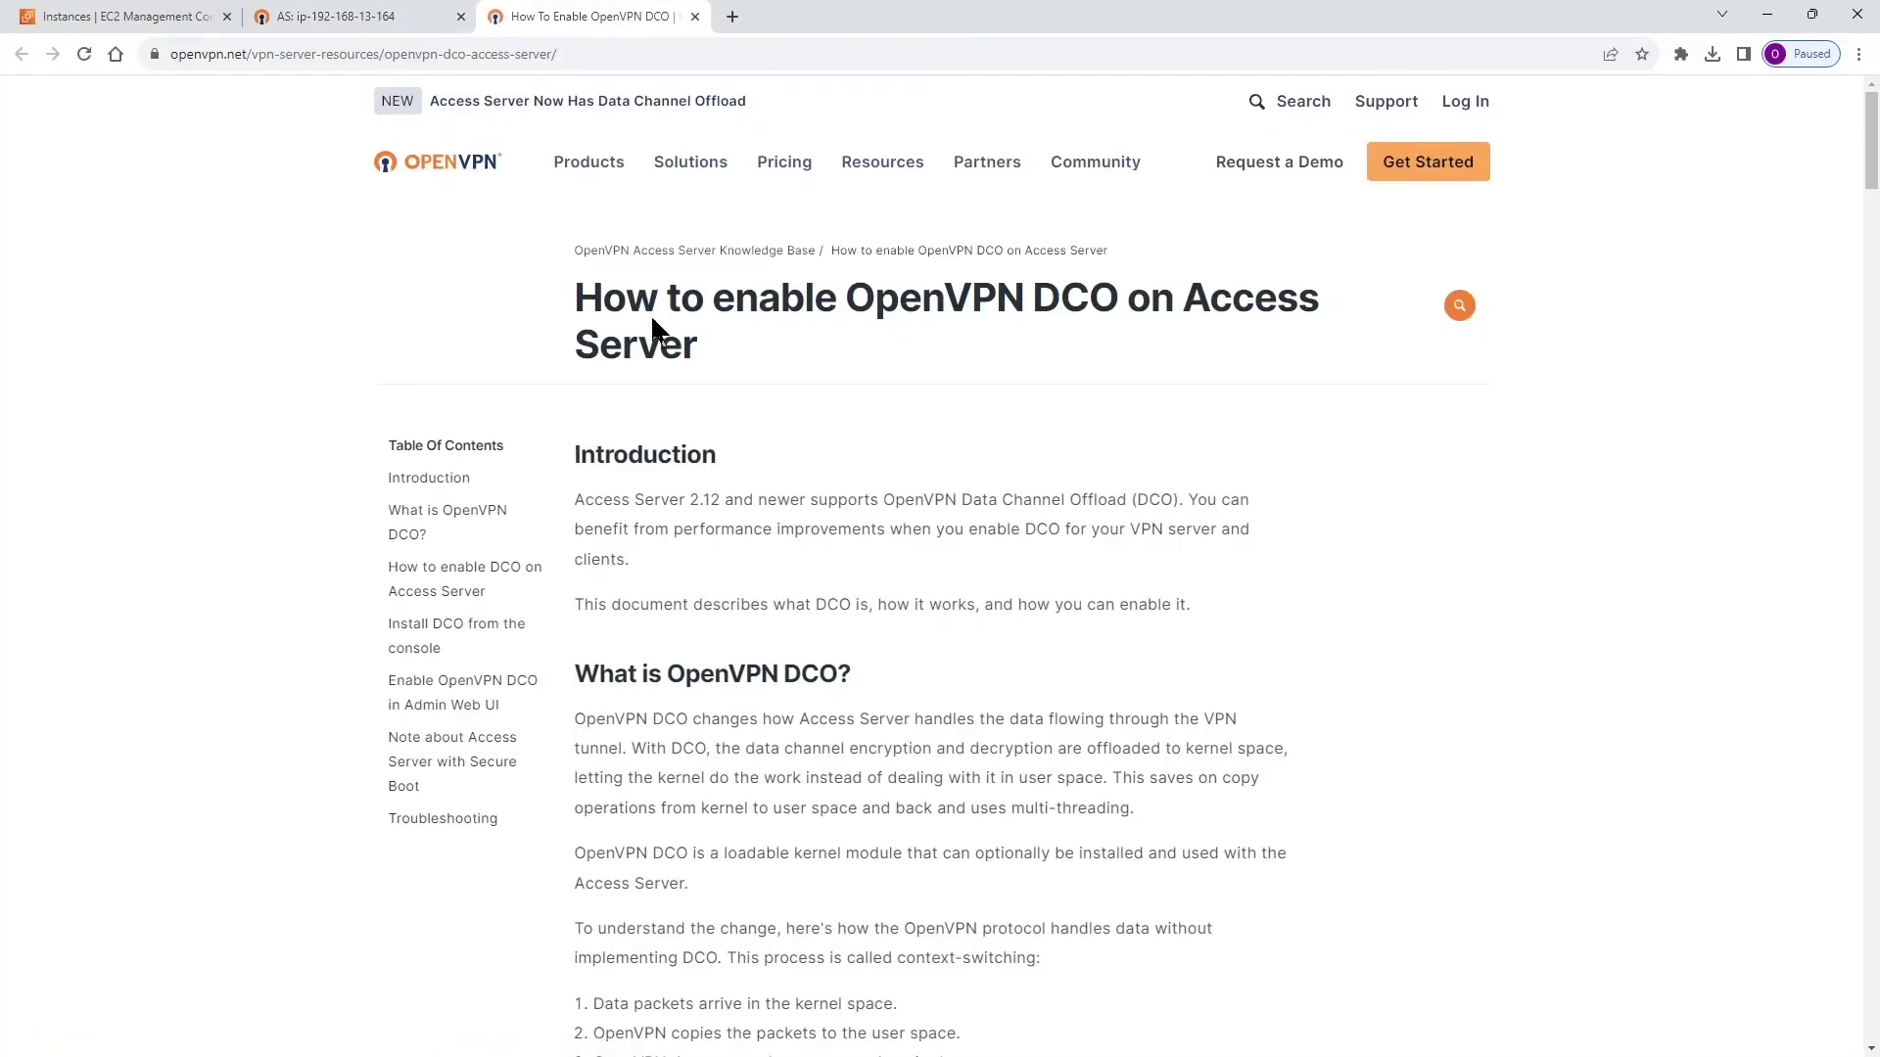
scroll(881, 402, "down", 4)
scroll(871, 431, "down", 18)
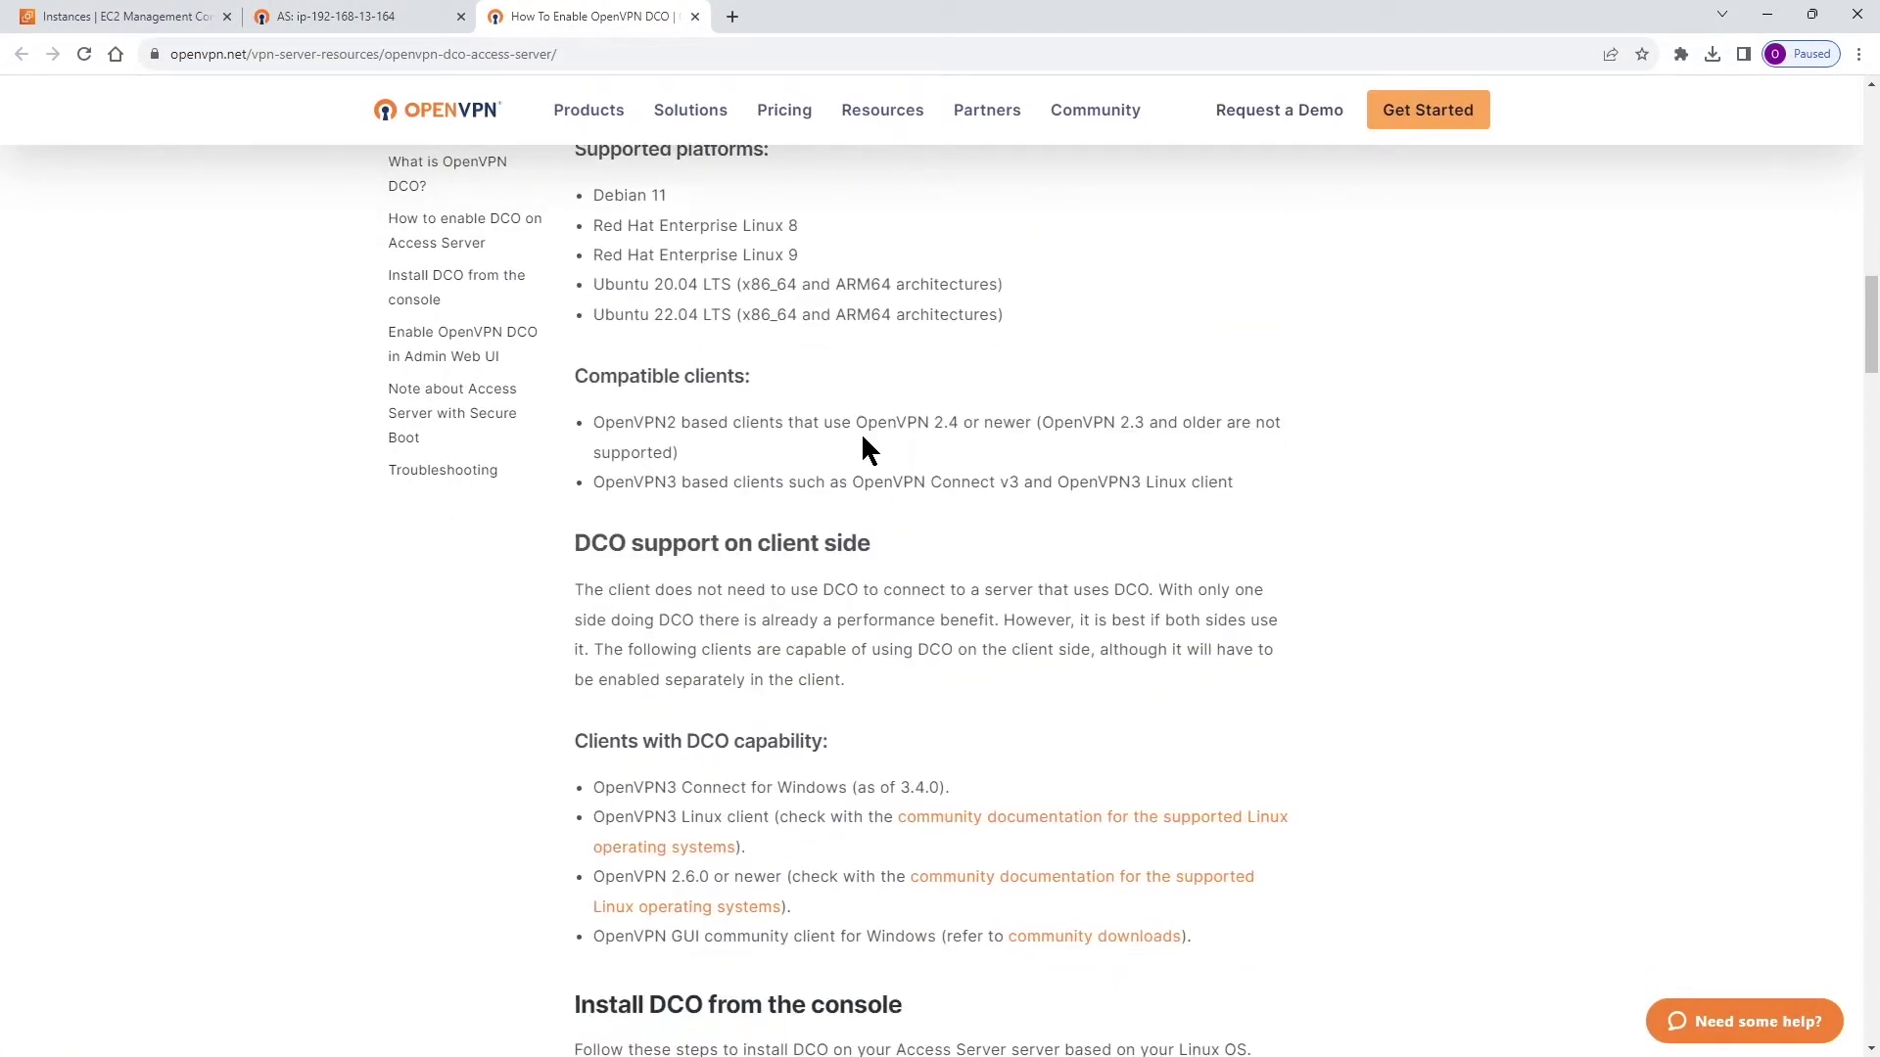
scroll(863, 439, "down", 10)
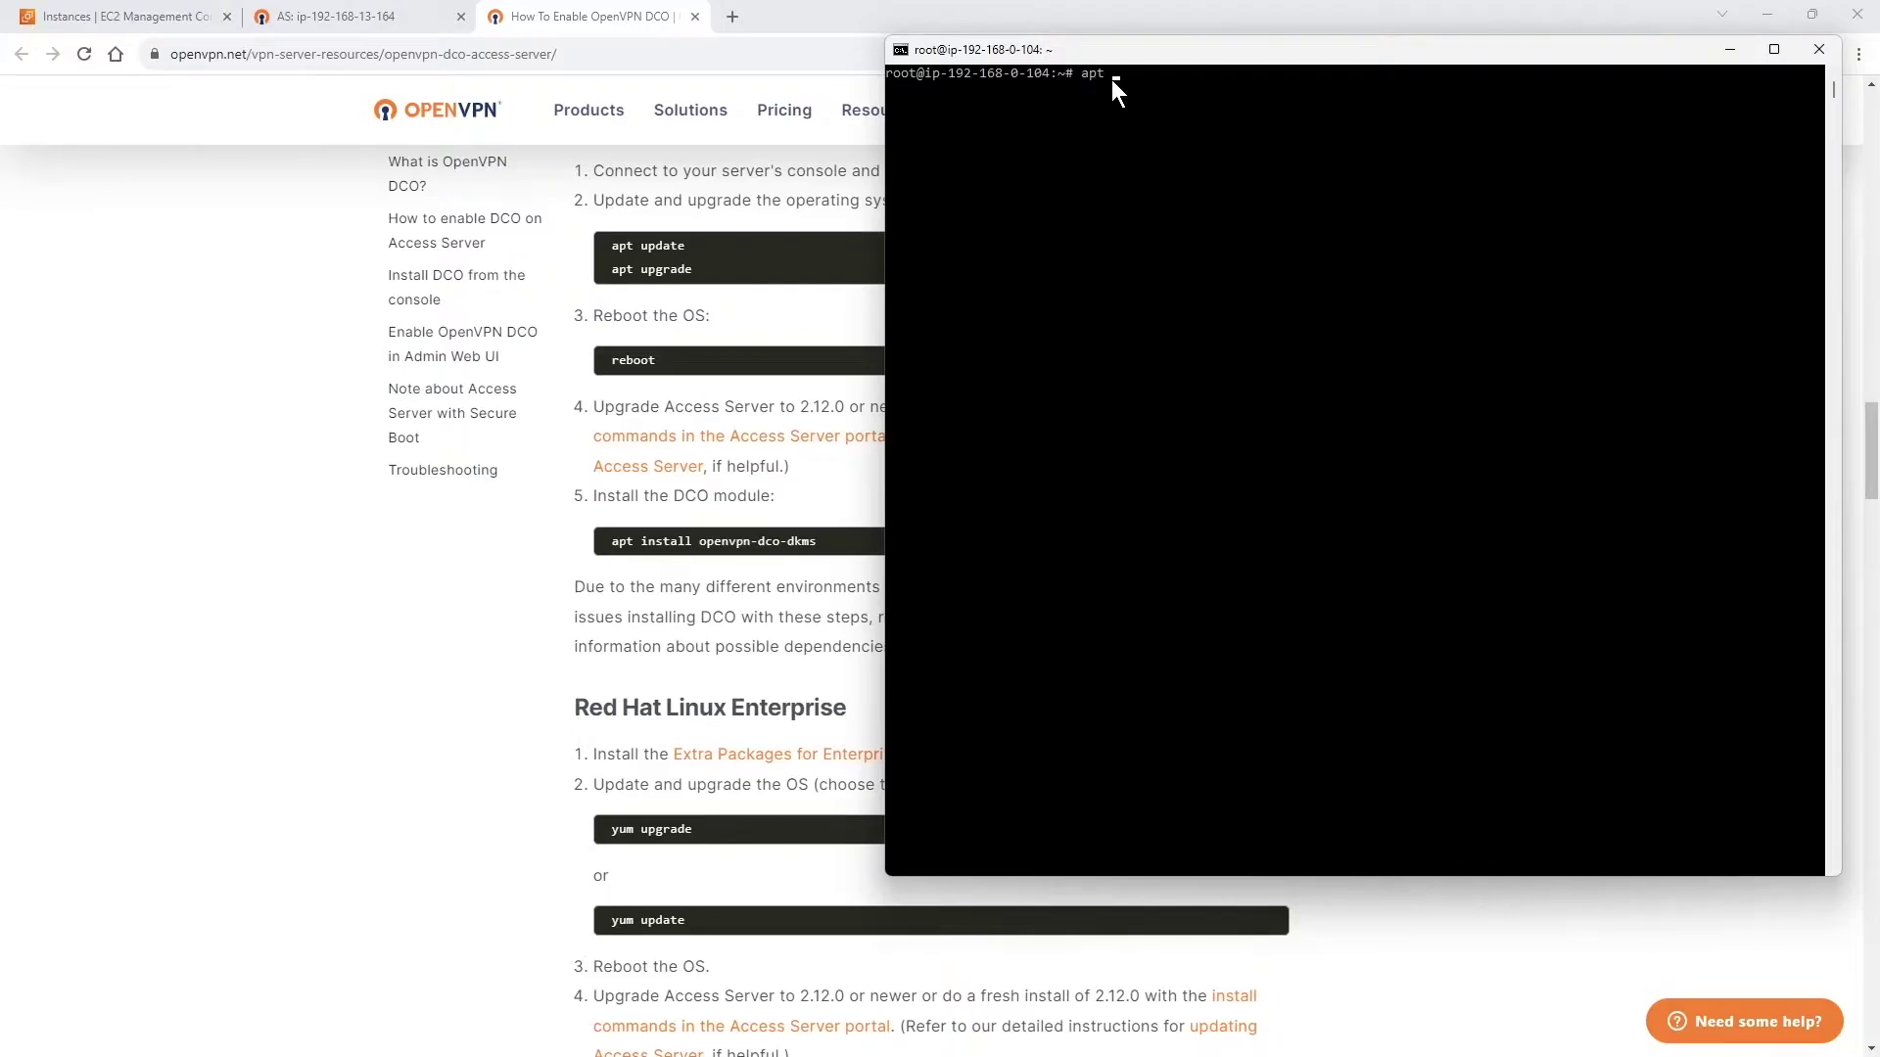
- Run apt update and apt upgrade in the server's root console, and restart the server with reboot
type("e")
key("Return")
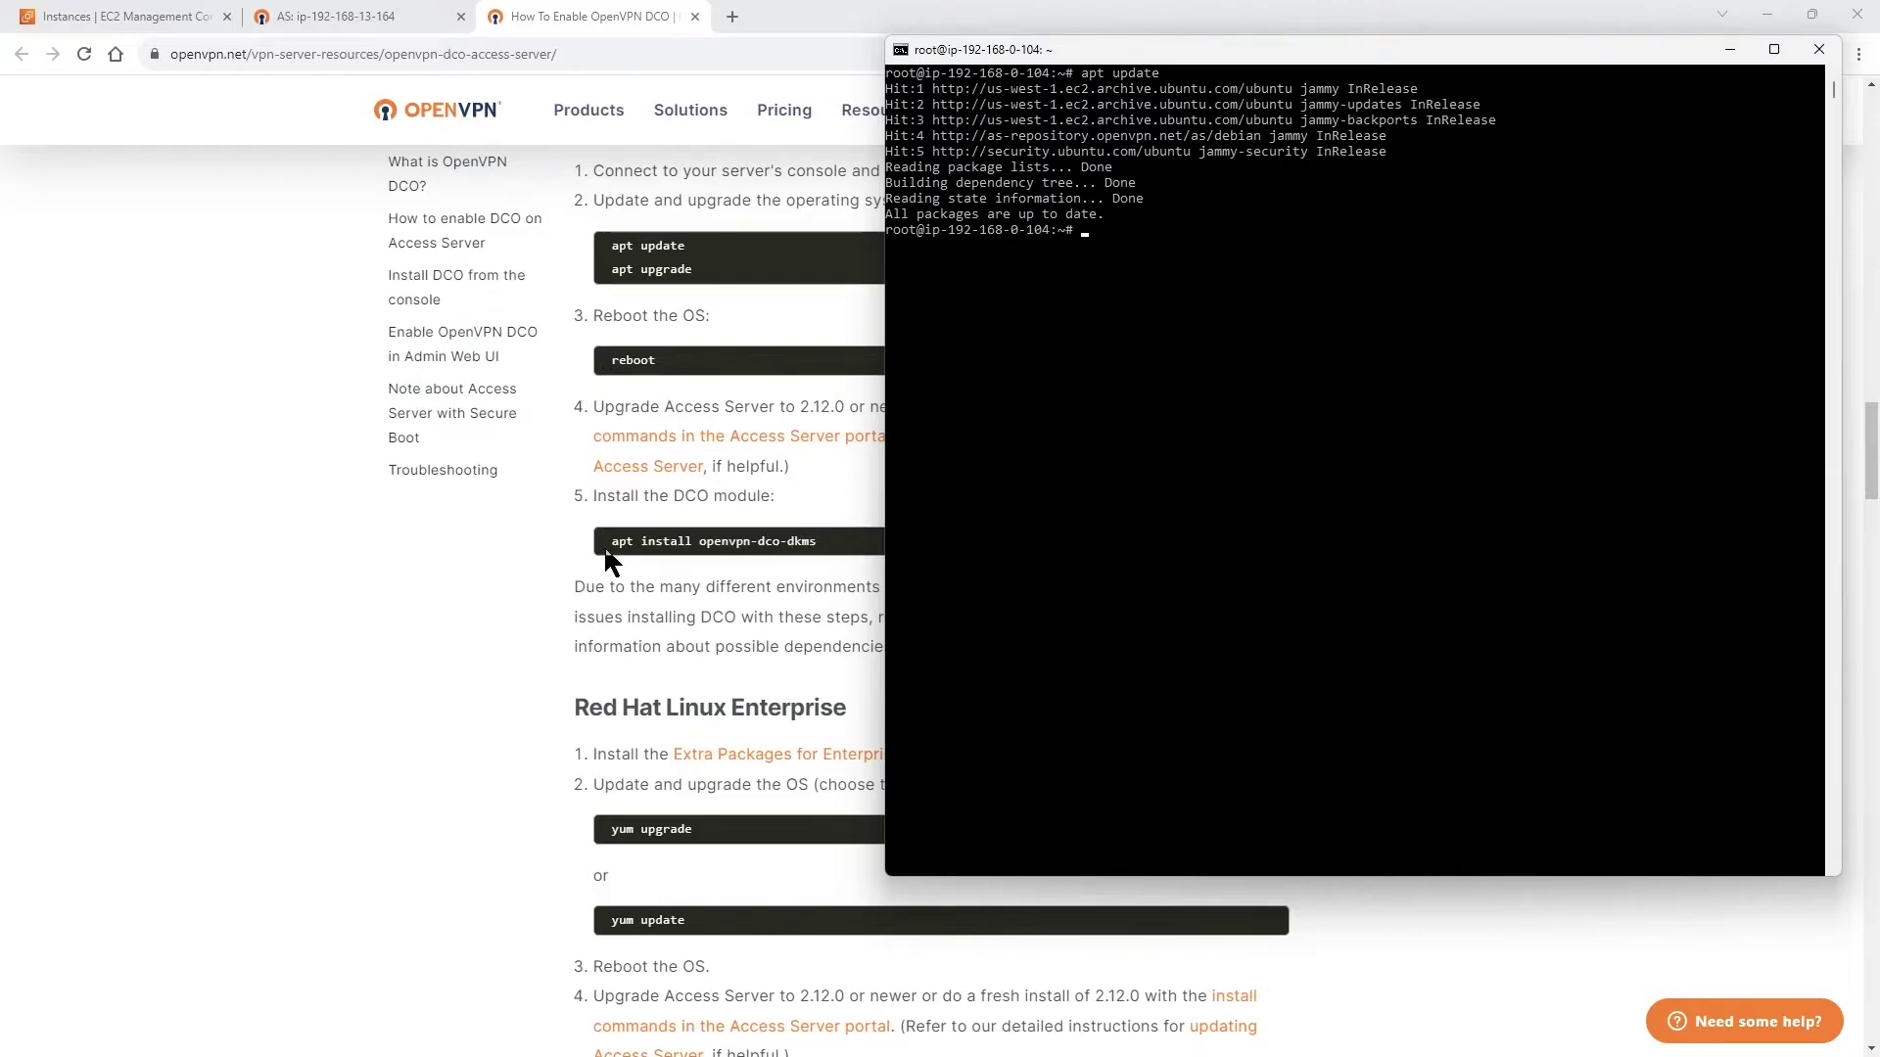
type("apt upgrade")
key("Return")
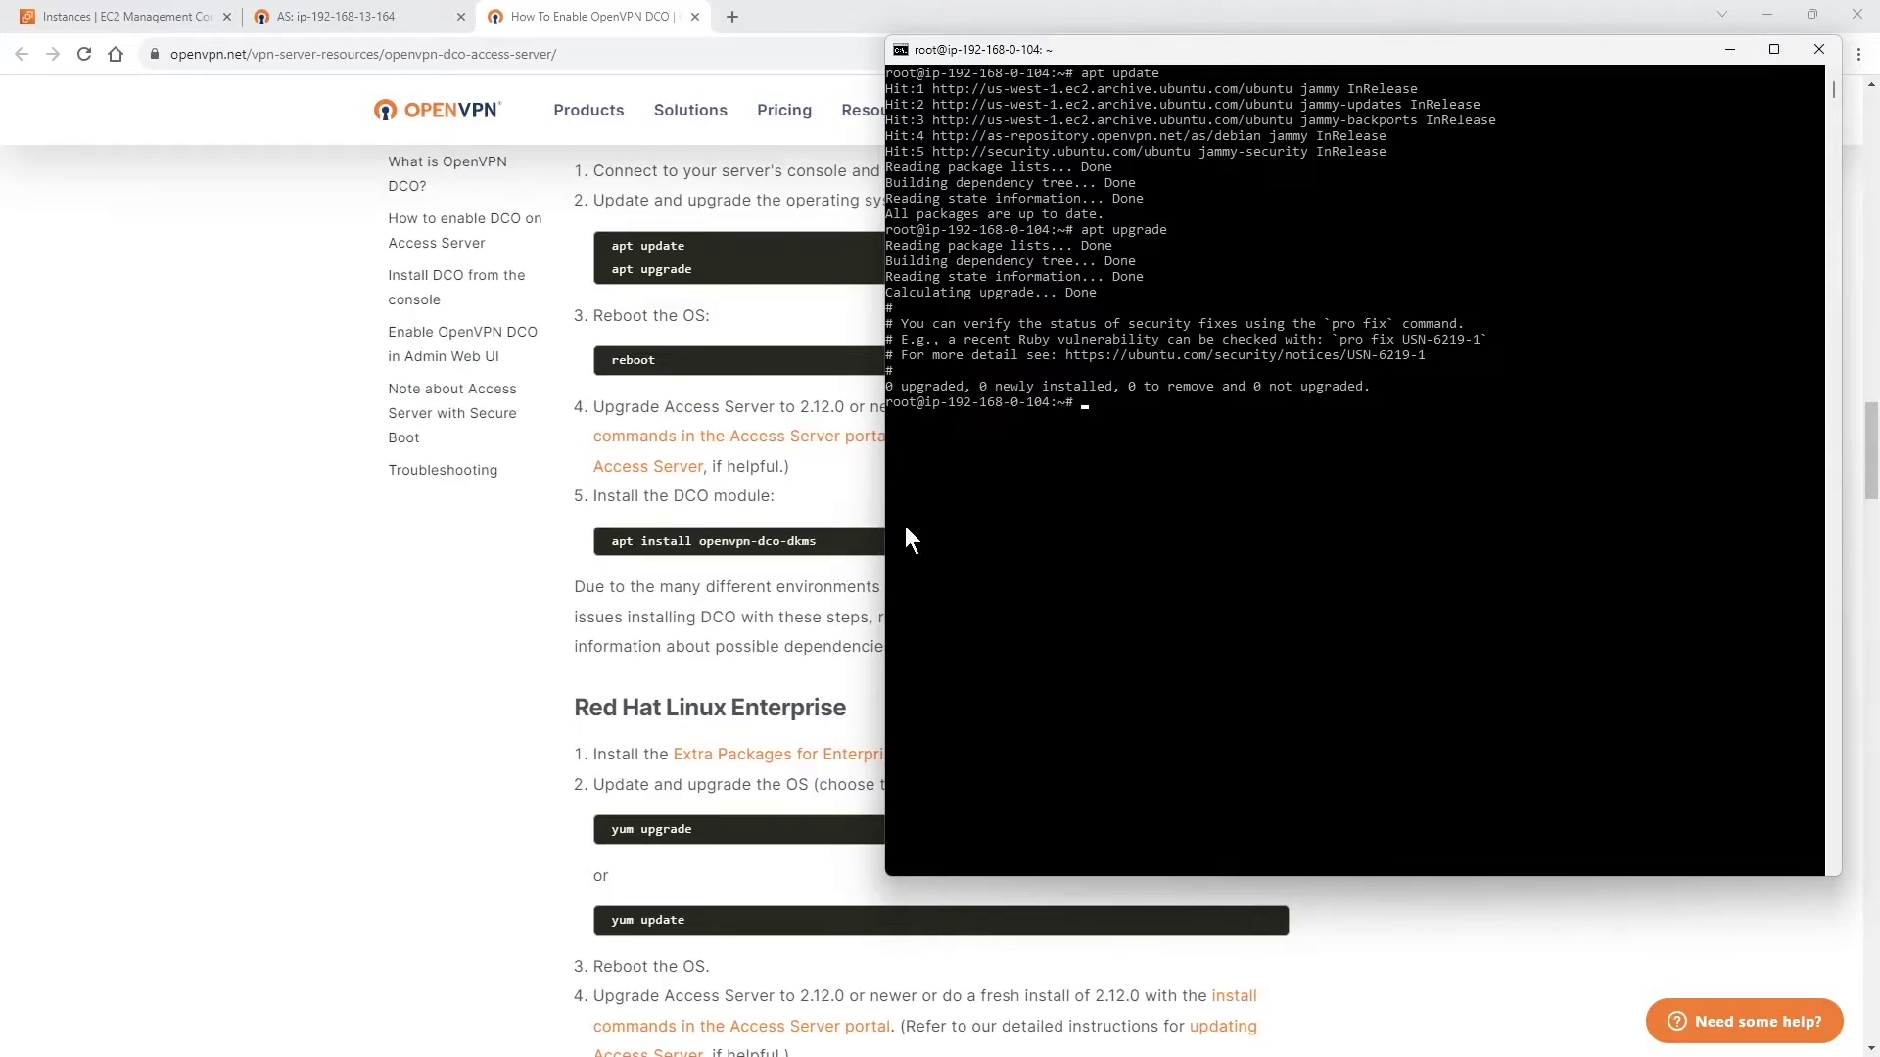
type("reboot")
key("Return")
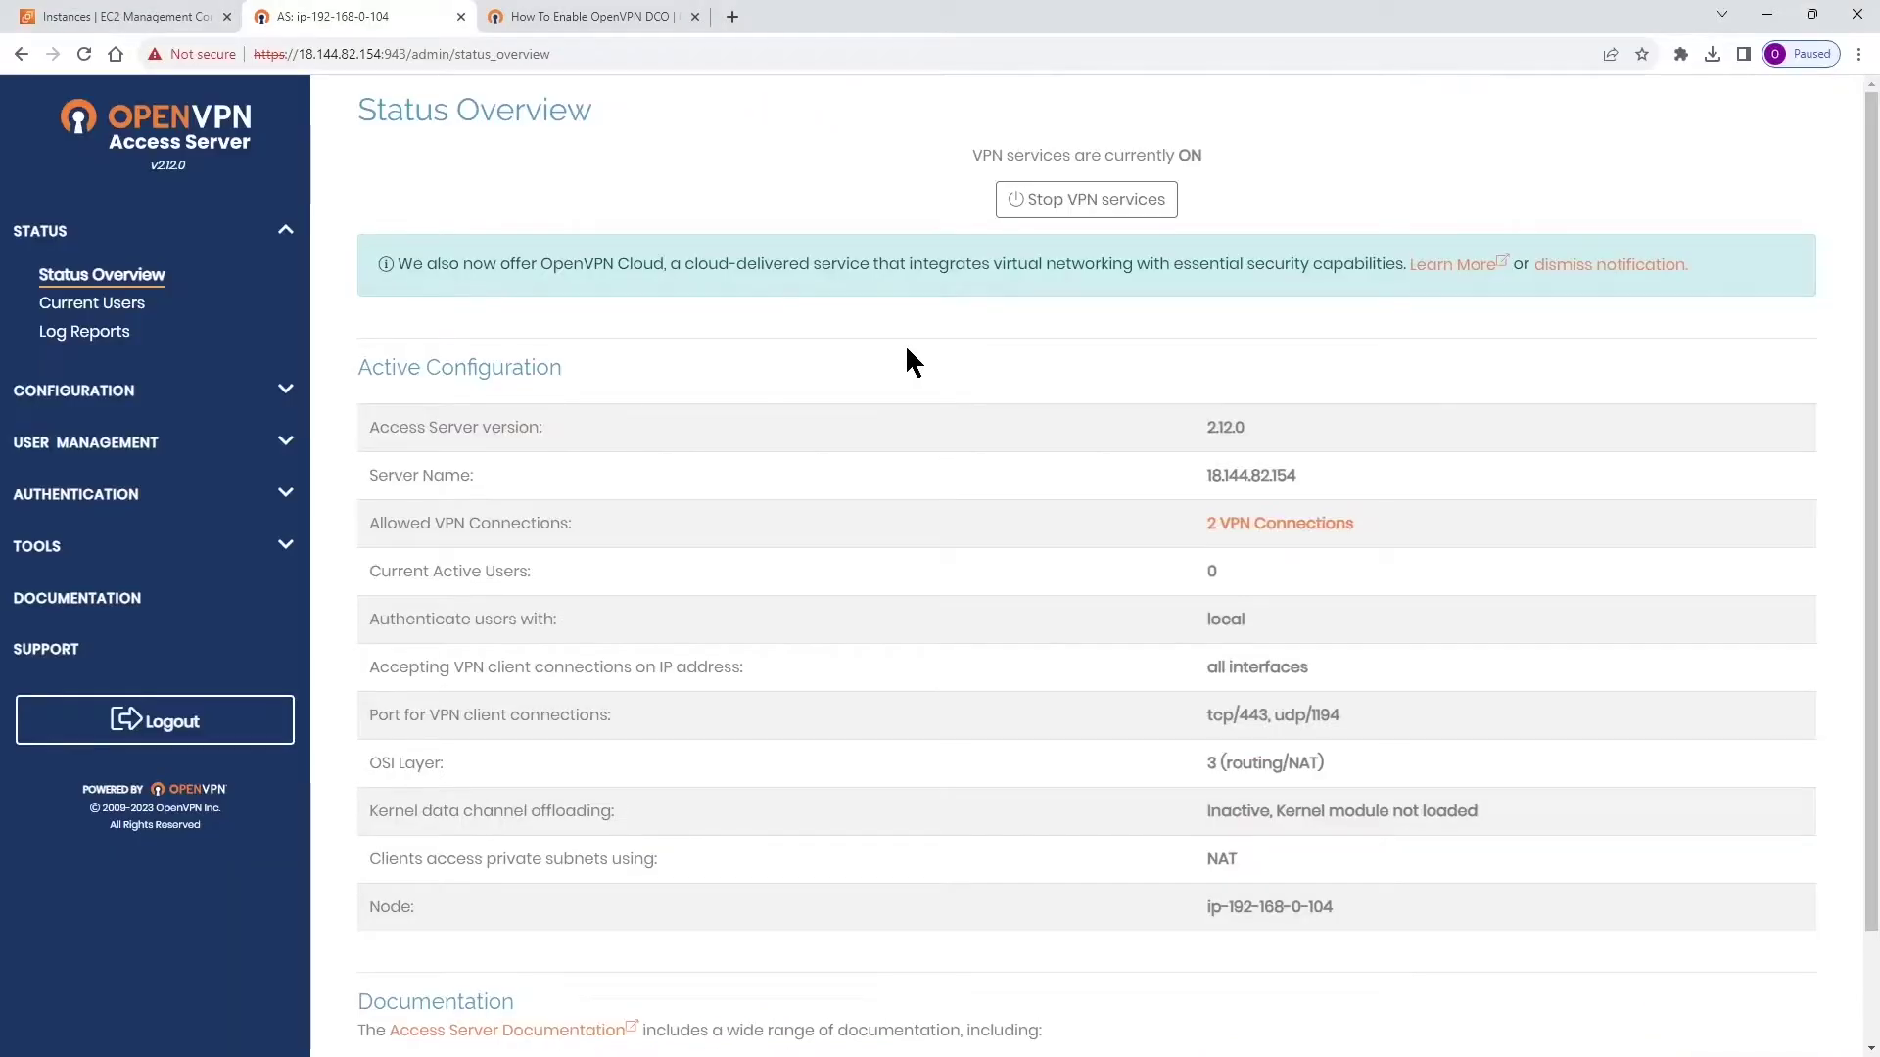
- Return to the Advanced VPN page of the 18.144.82.154 server and check the ovpn-dco module's availability and version
left_click(152, 392)
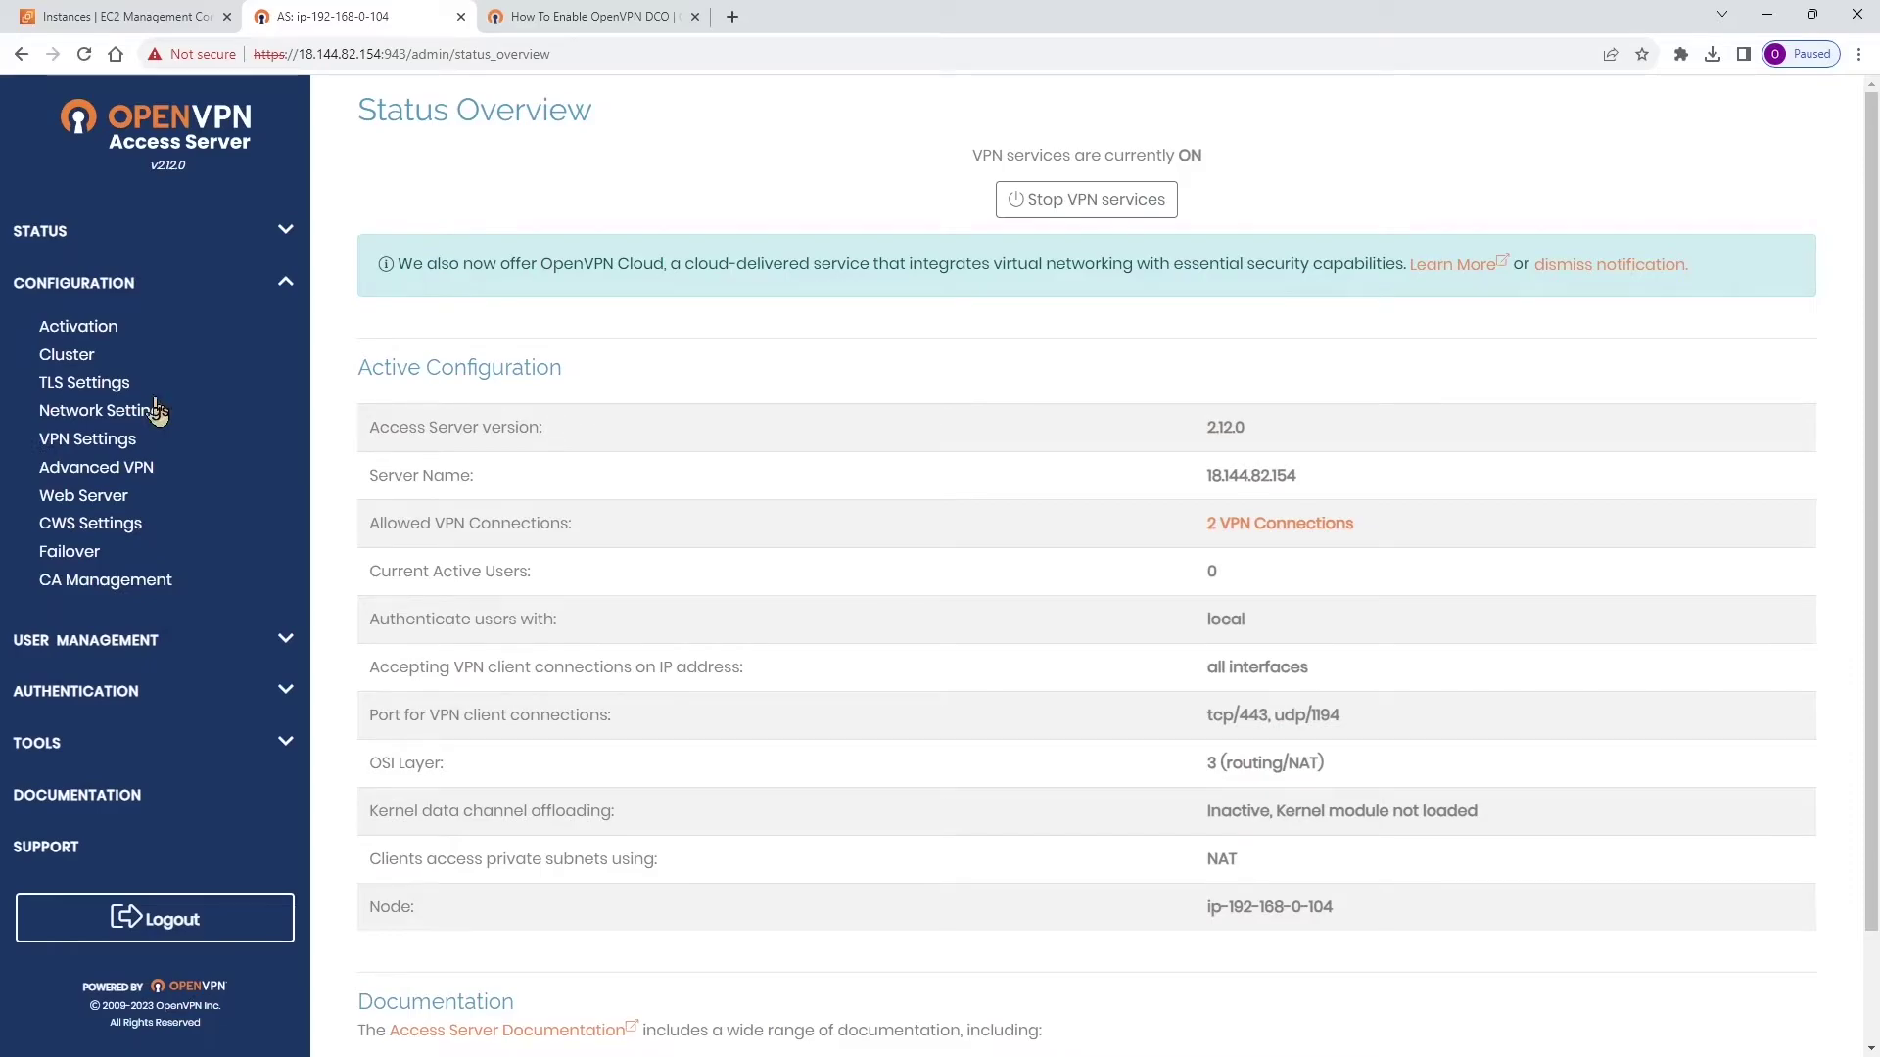
left_click(122, 469)
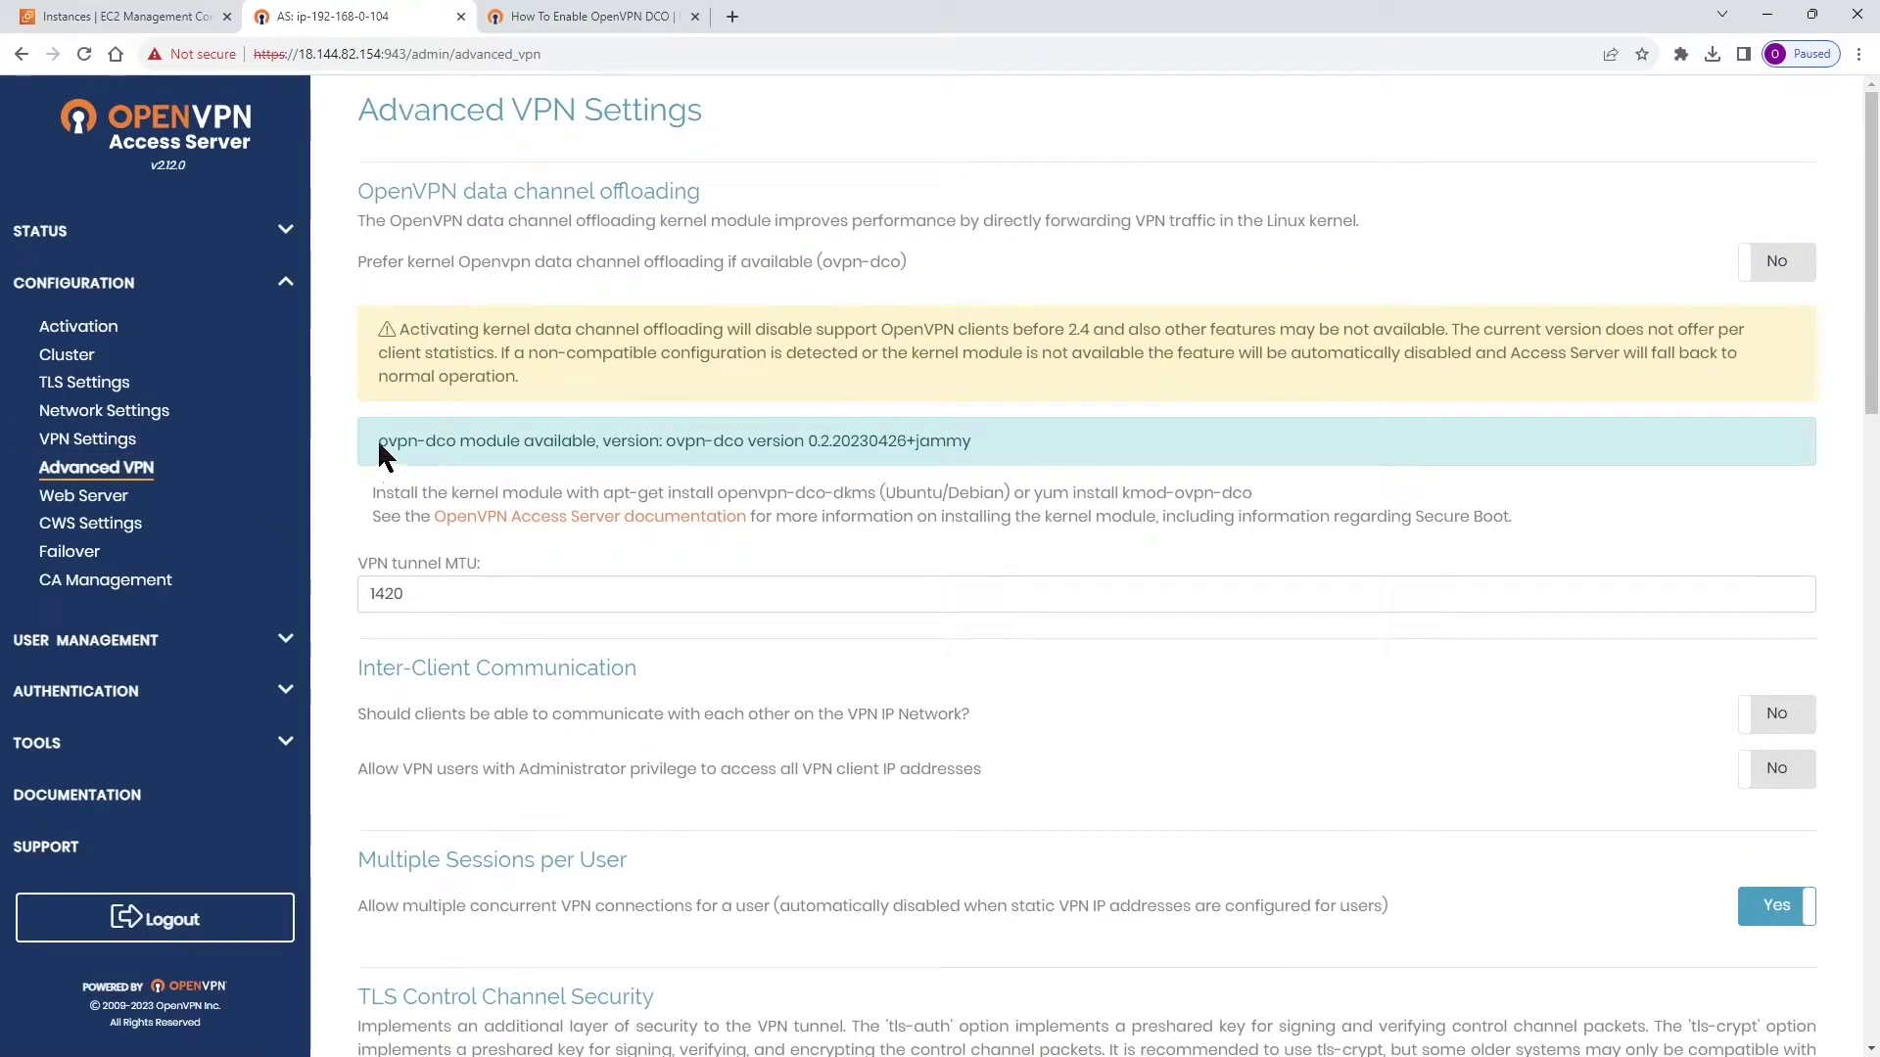
left_click_drag(378, 439, 997, 454)
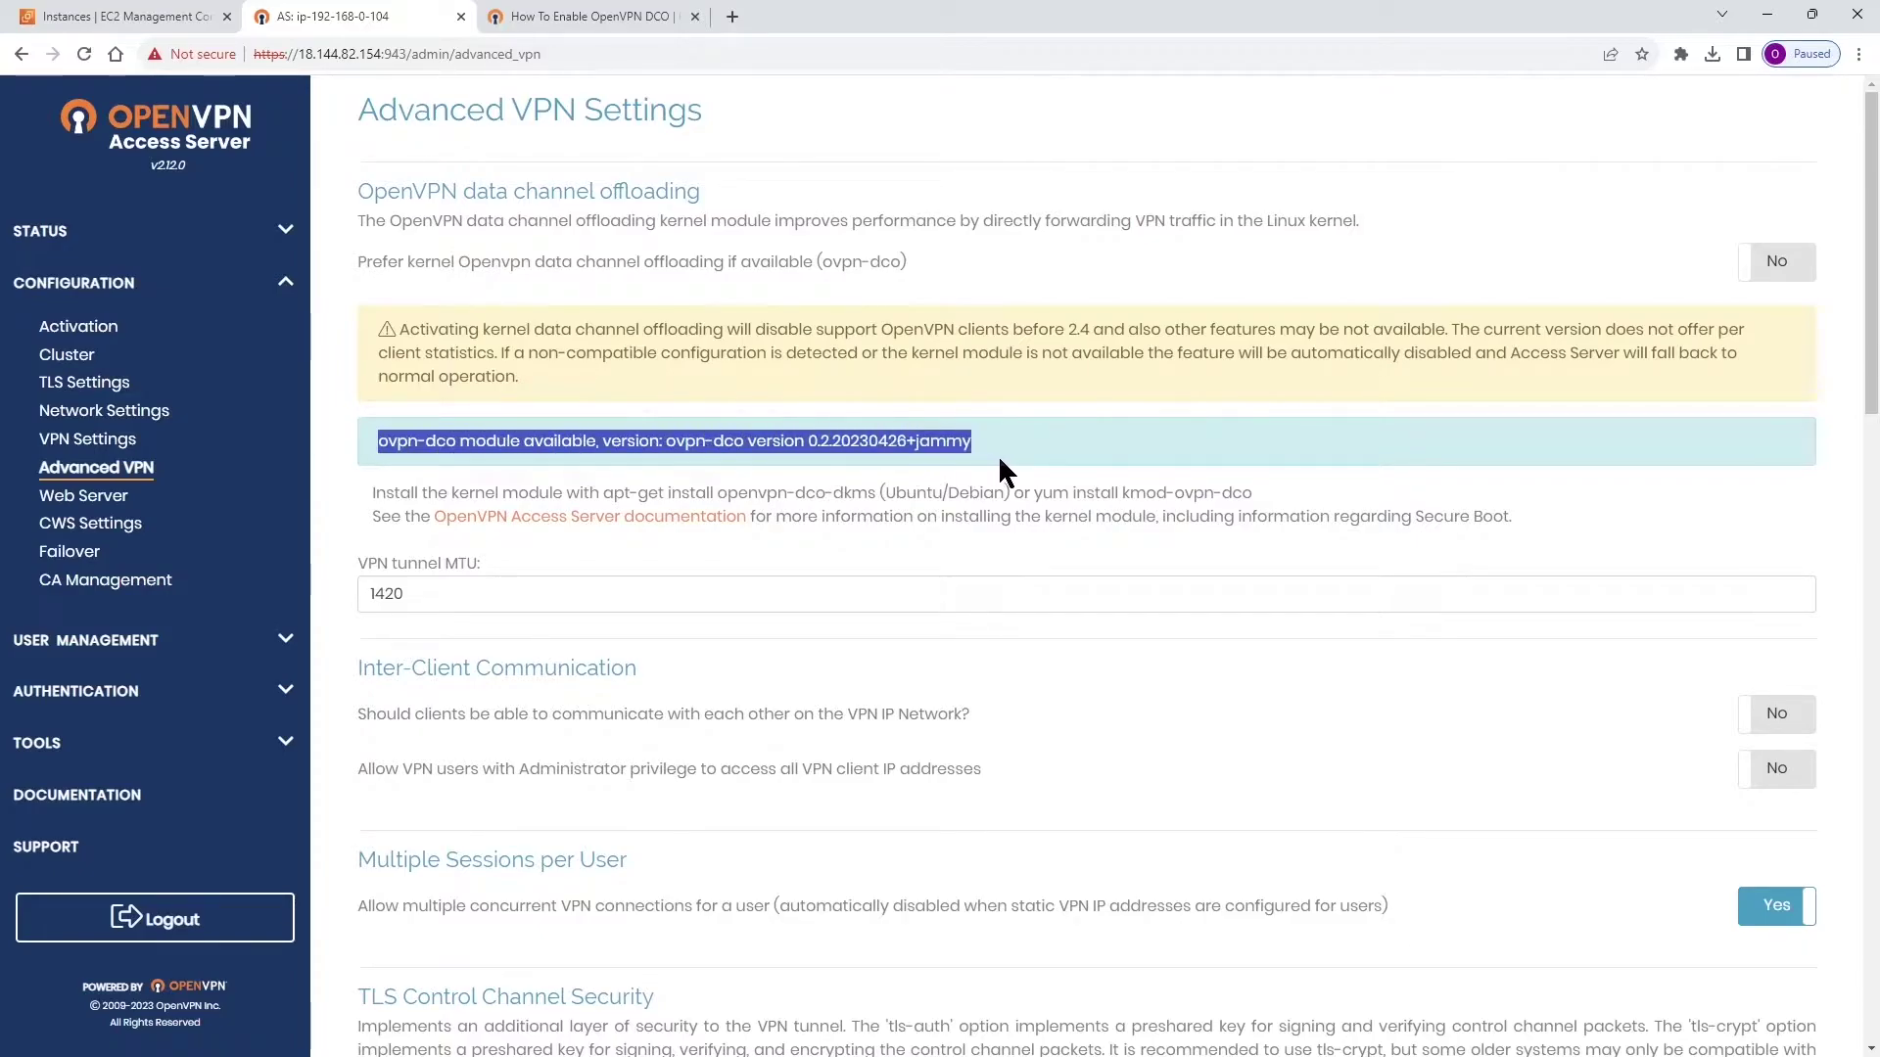
left_click(666, 453)
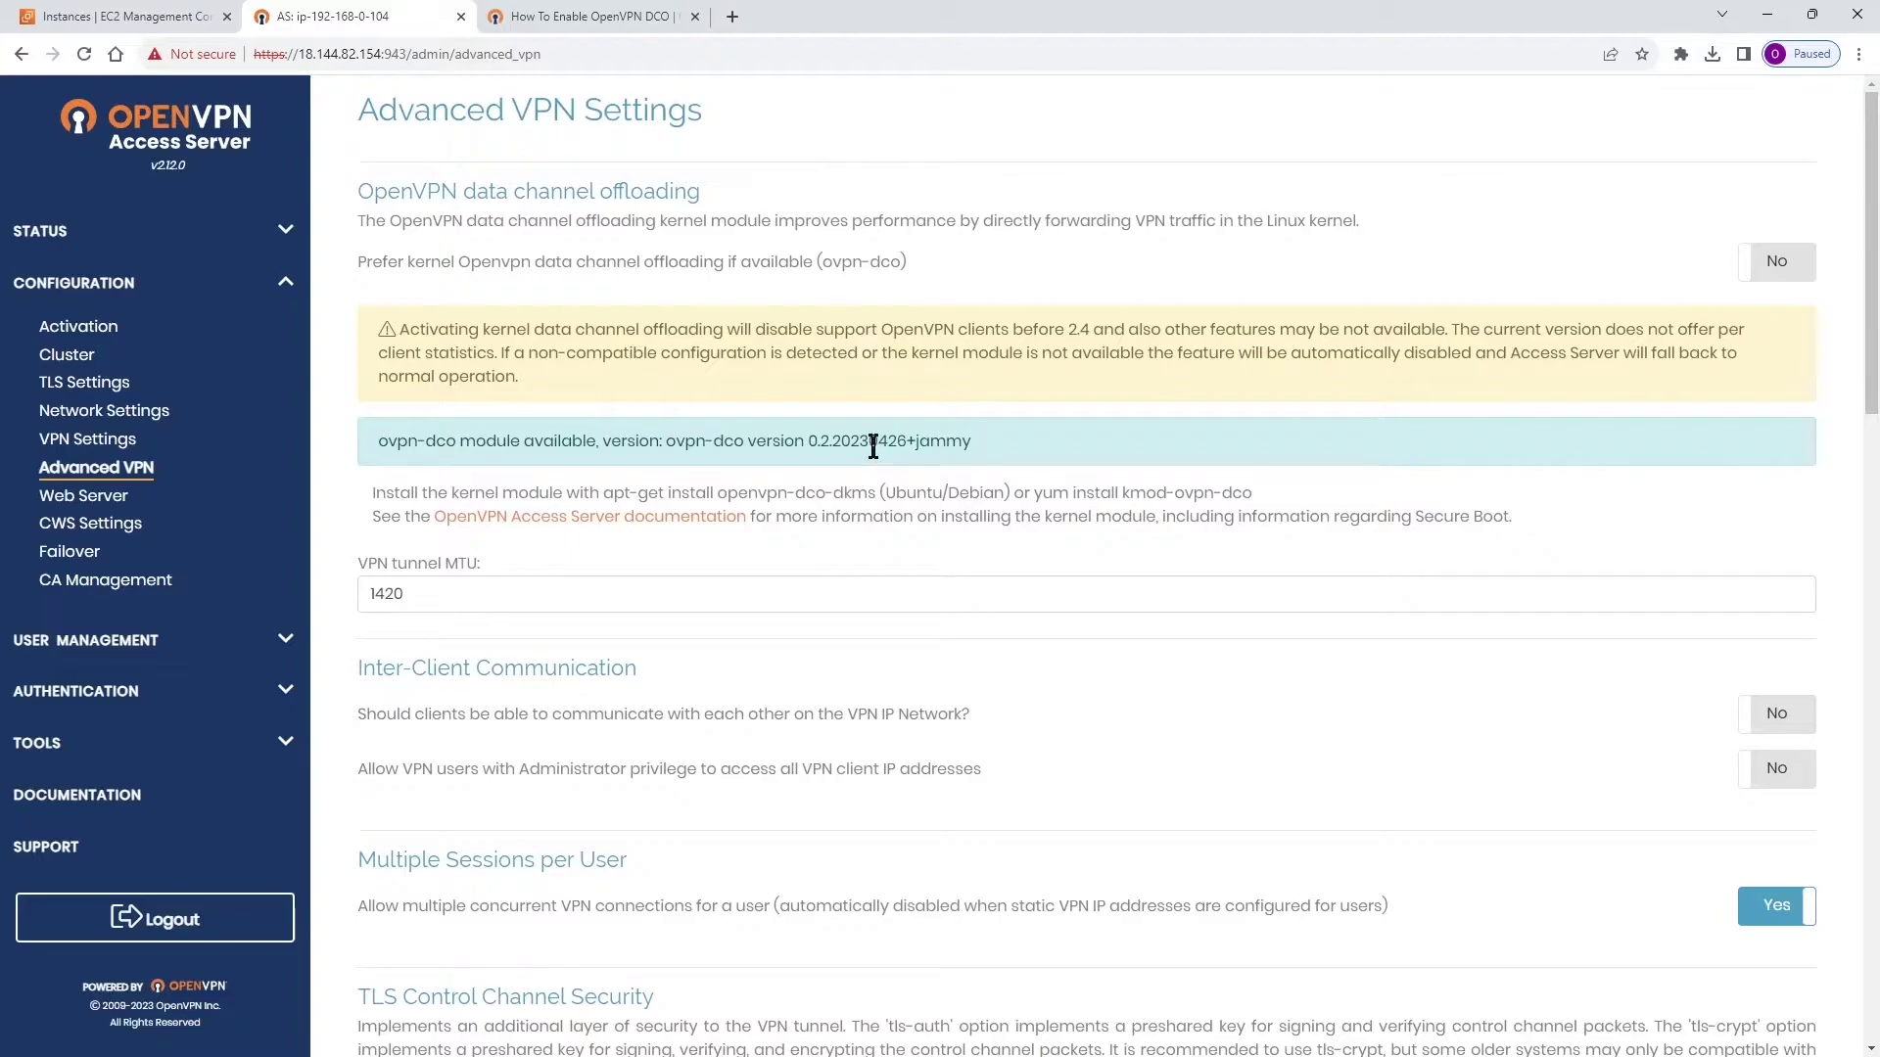
- Check the kernel data channel offloading entry under Active Configuration on the Status Overview page
left_click(36, 231)
left_click(98, 302)
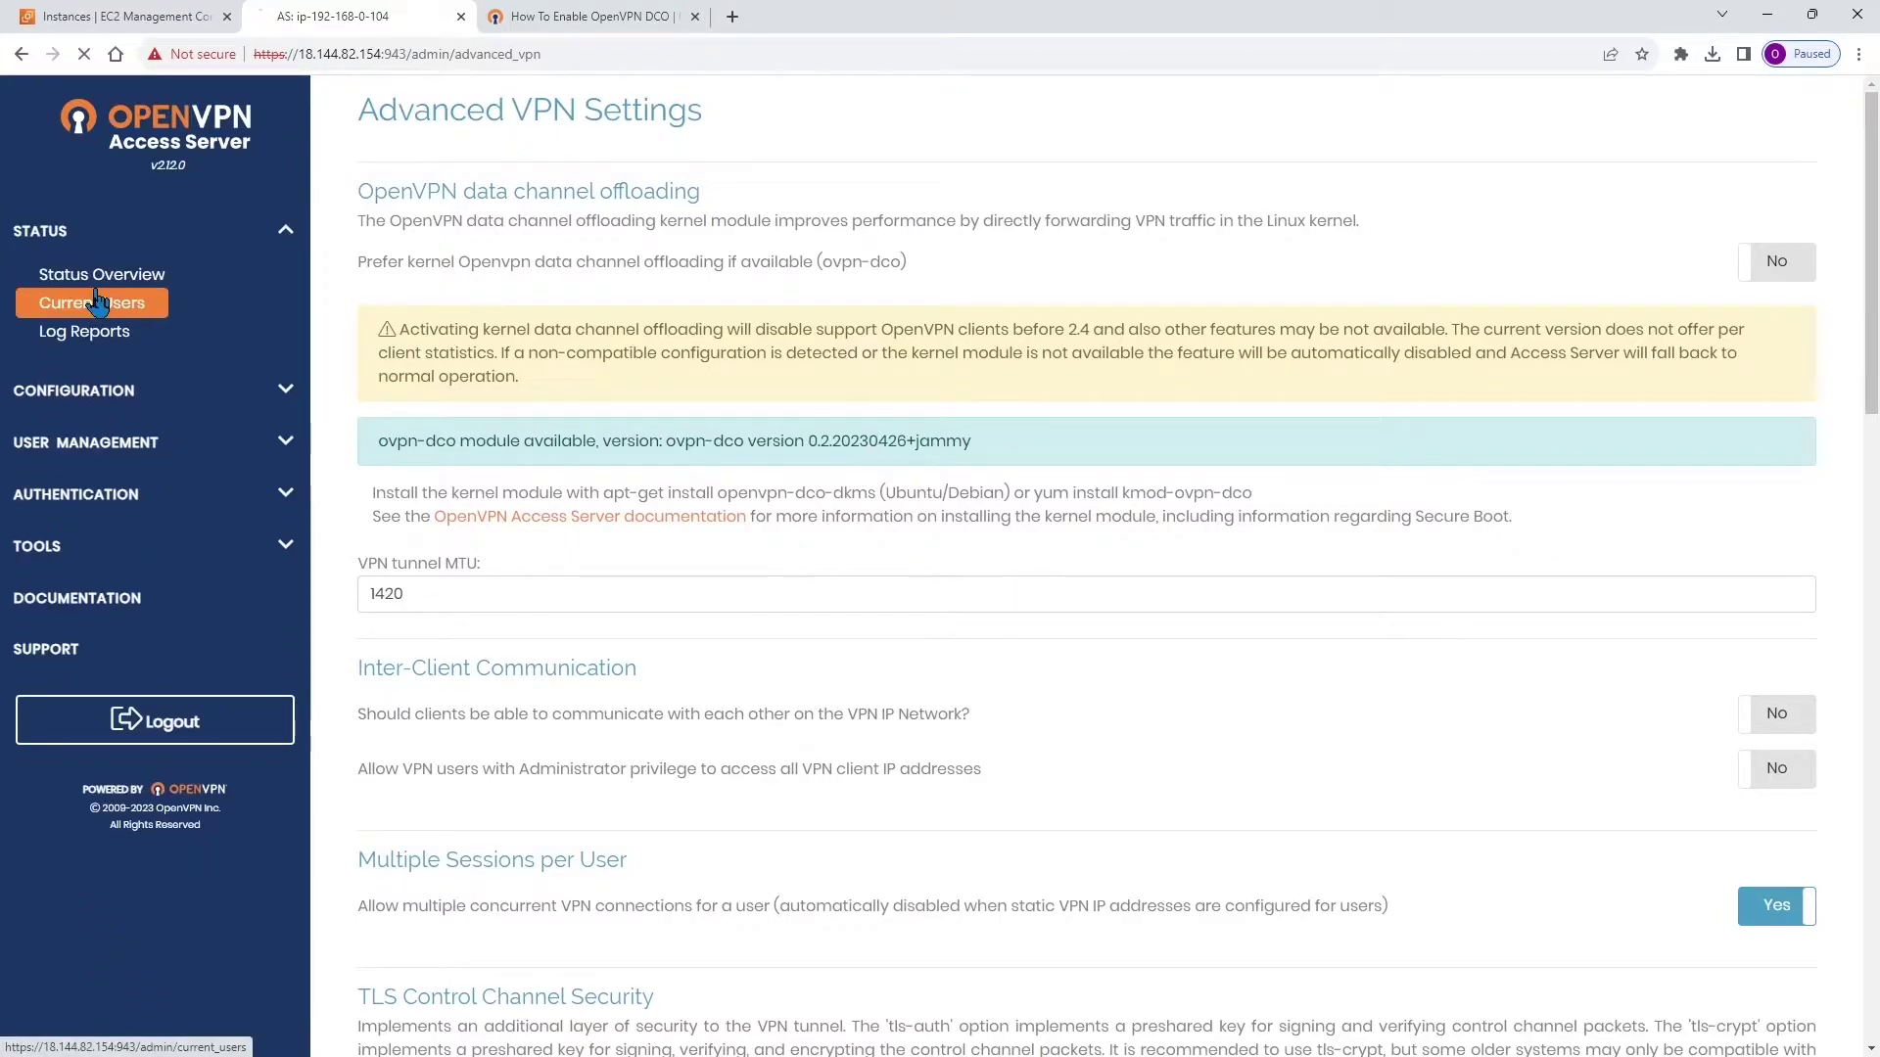
left_click(98, 277)
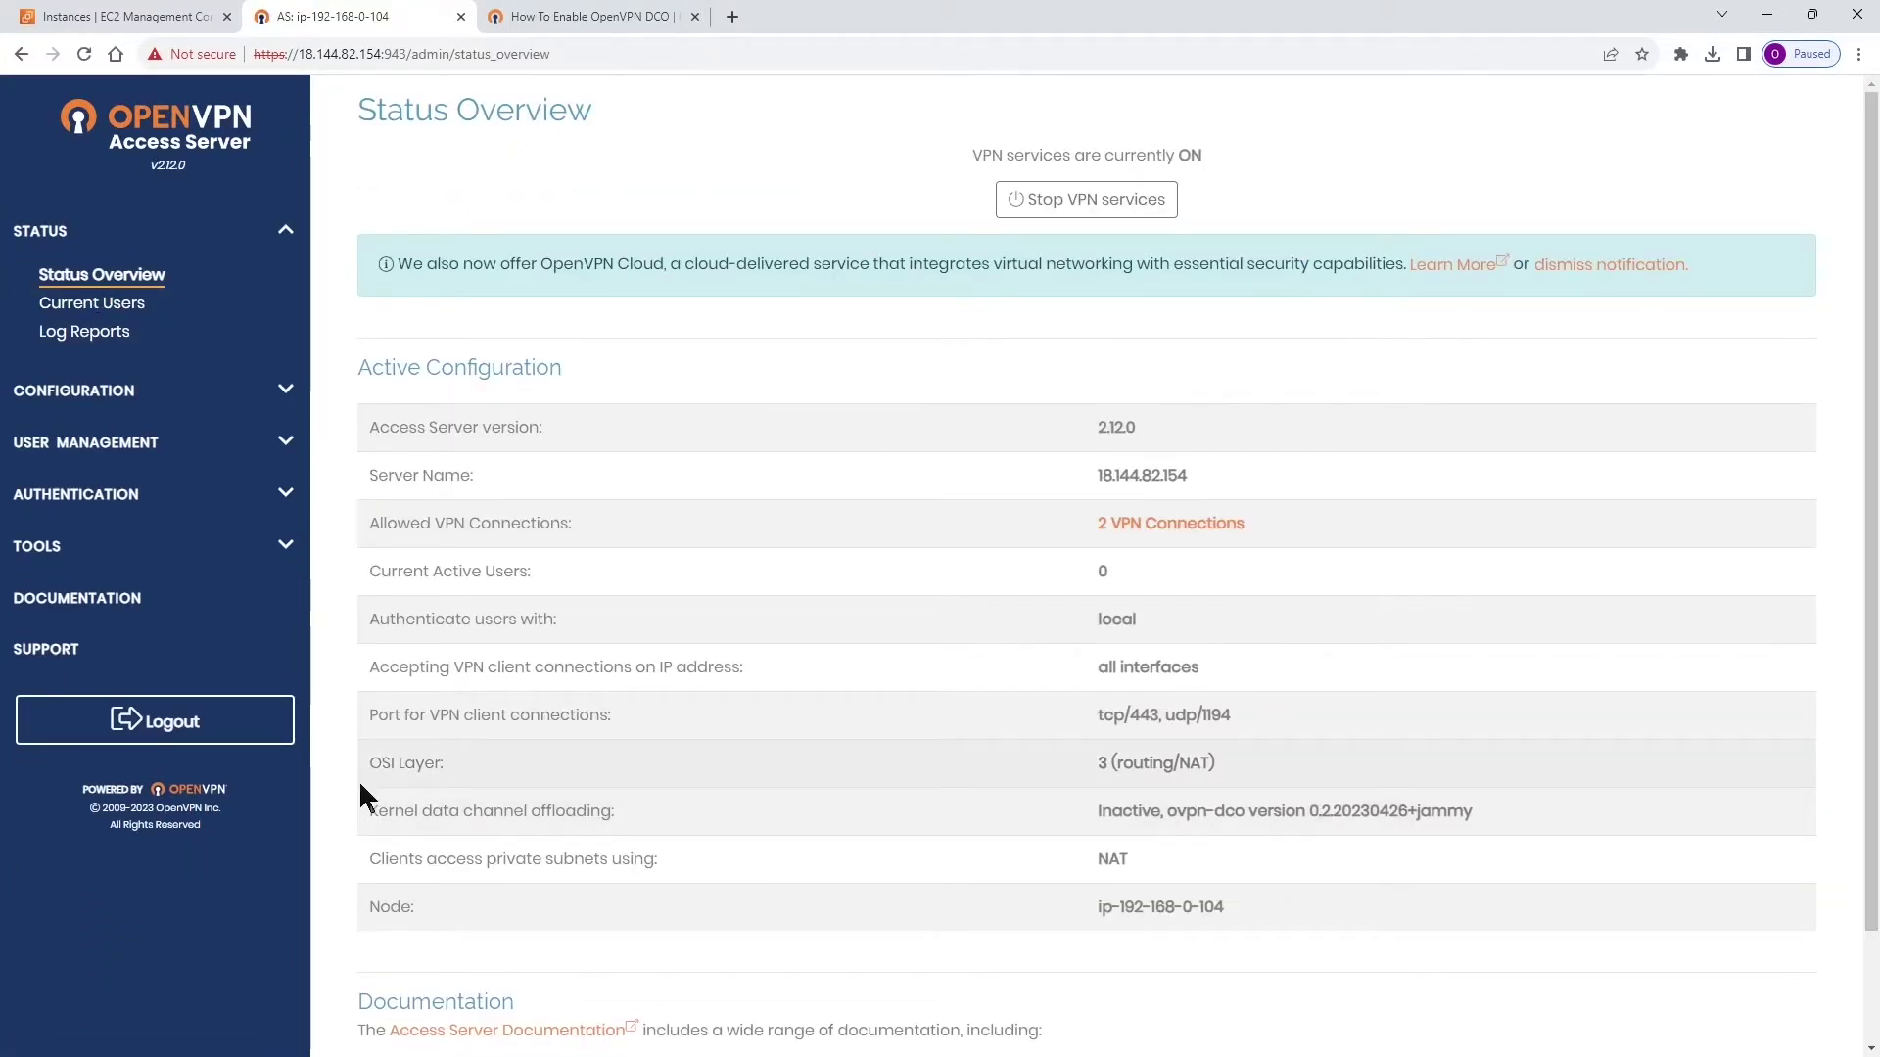
left_click_drag(362, 809, 1451, 825)
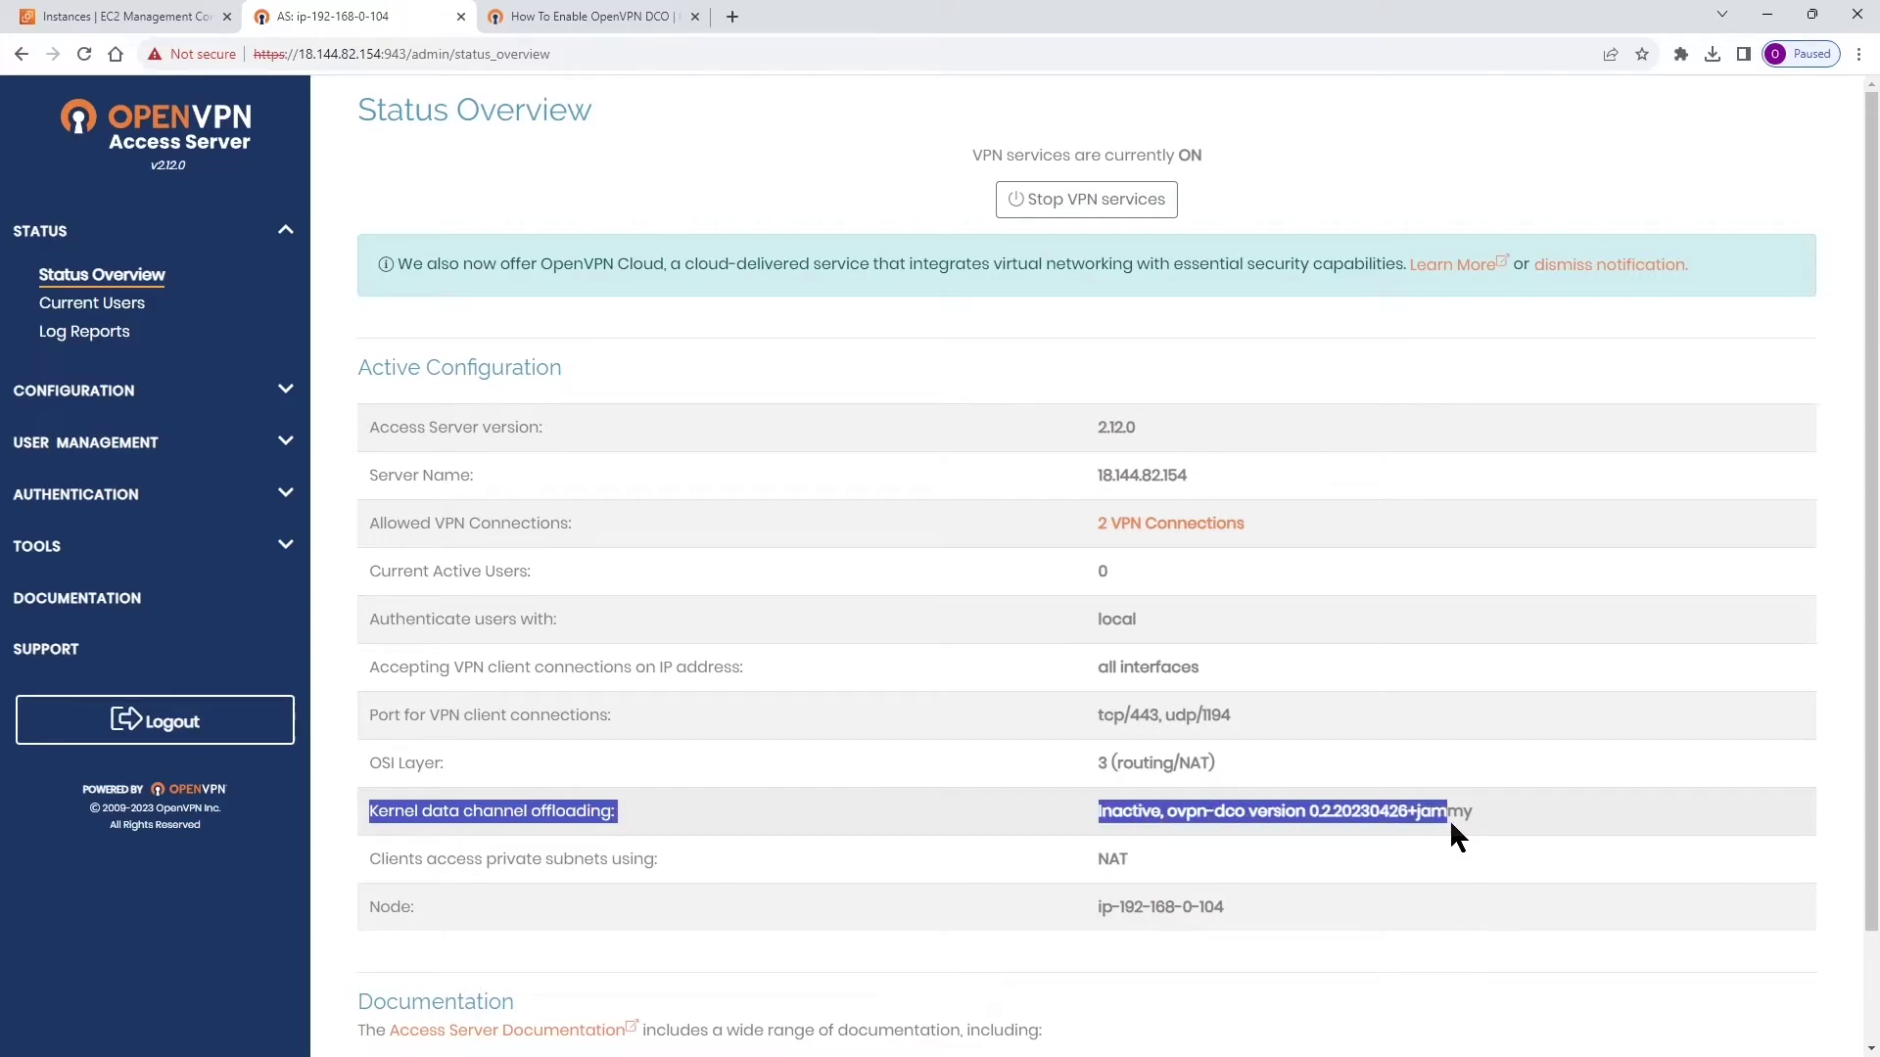
left_click(1506, 807)
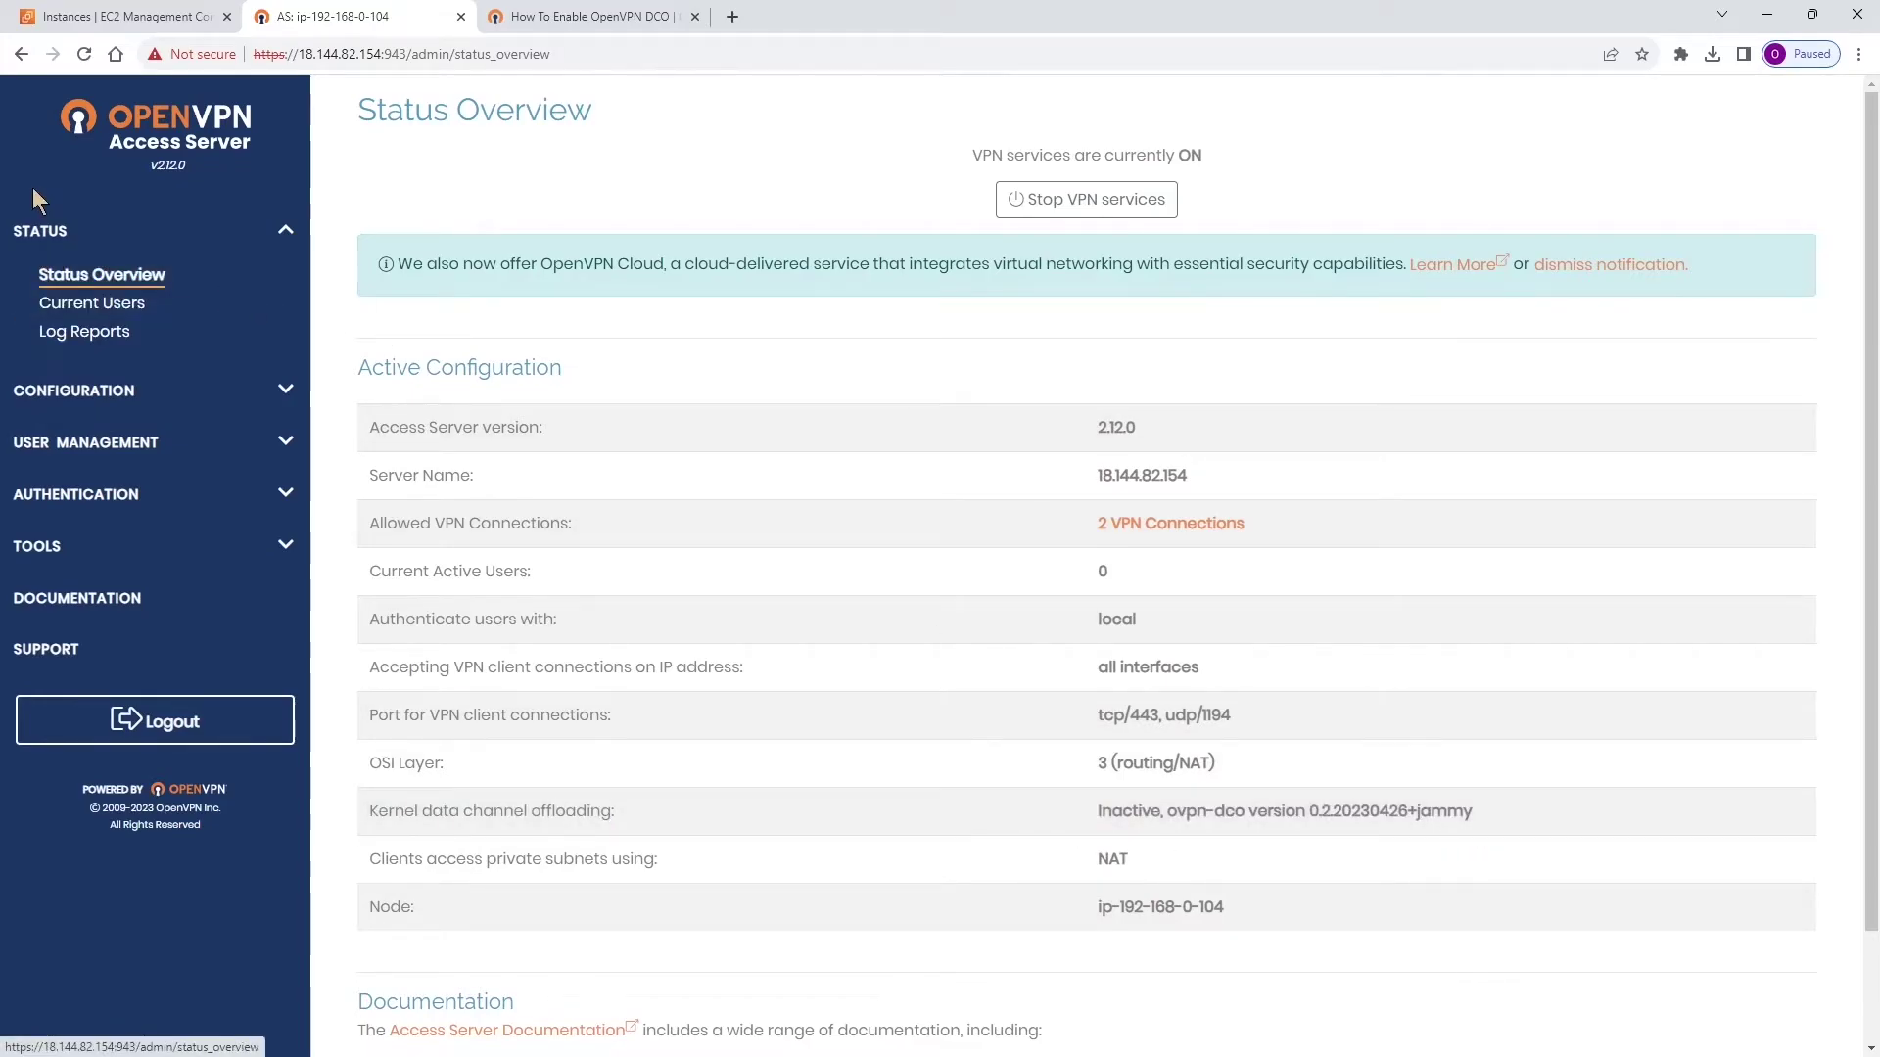
- Set the kernel OpenVPN data channel offloading preference to Yes in Advanced VPN, save the settings and update the running server
left_click(49, 391)
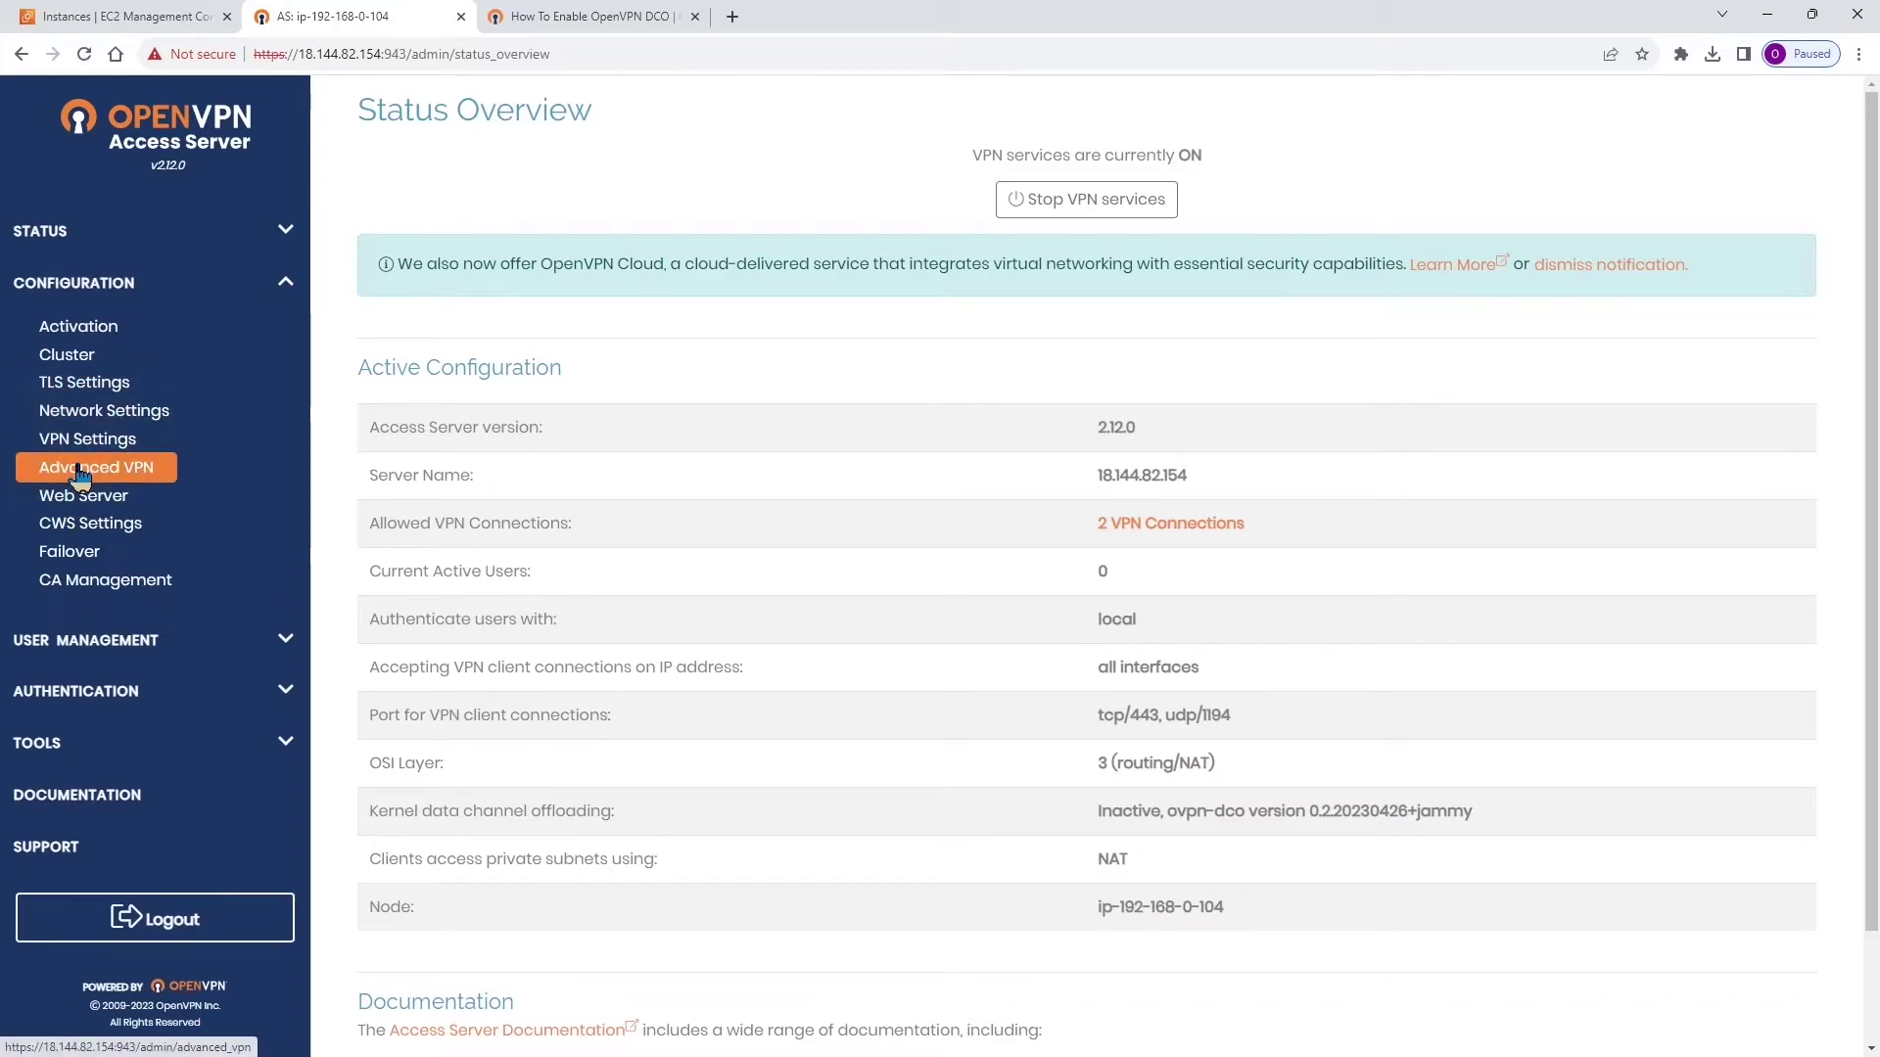
left_click(78, 474)
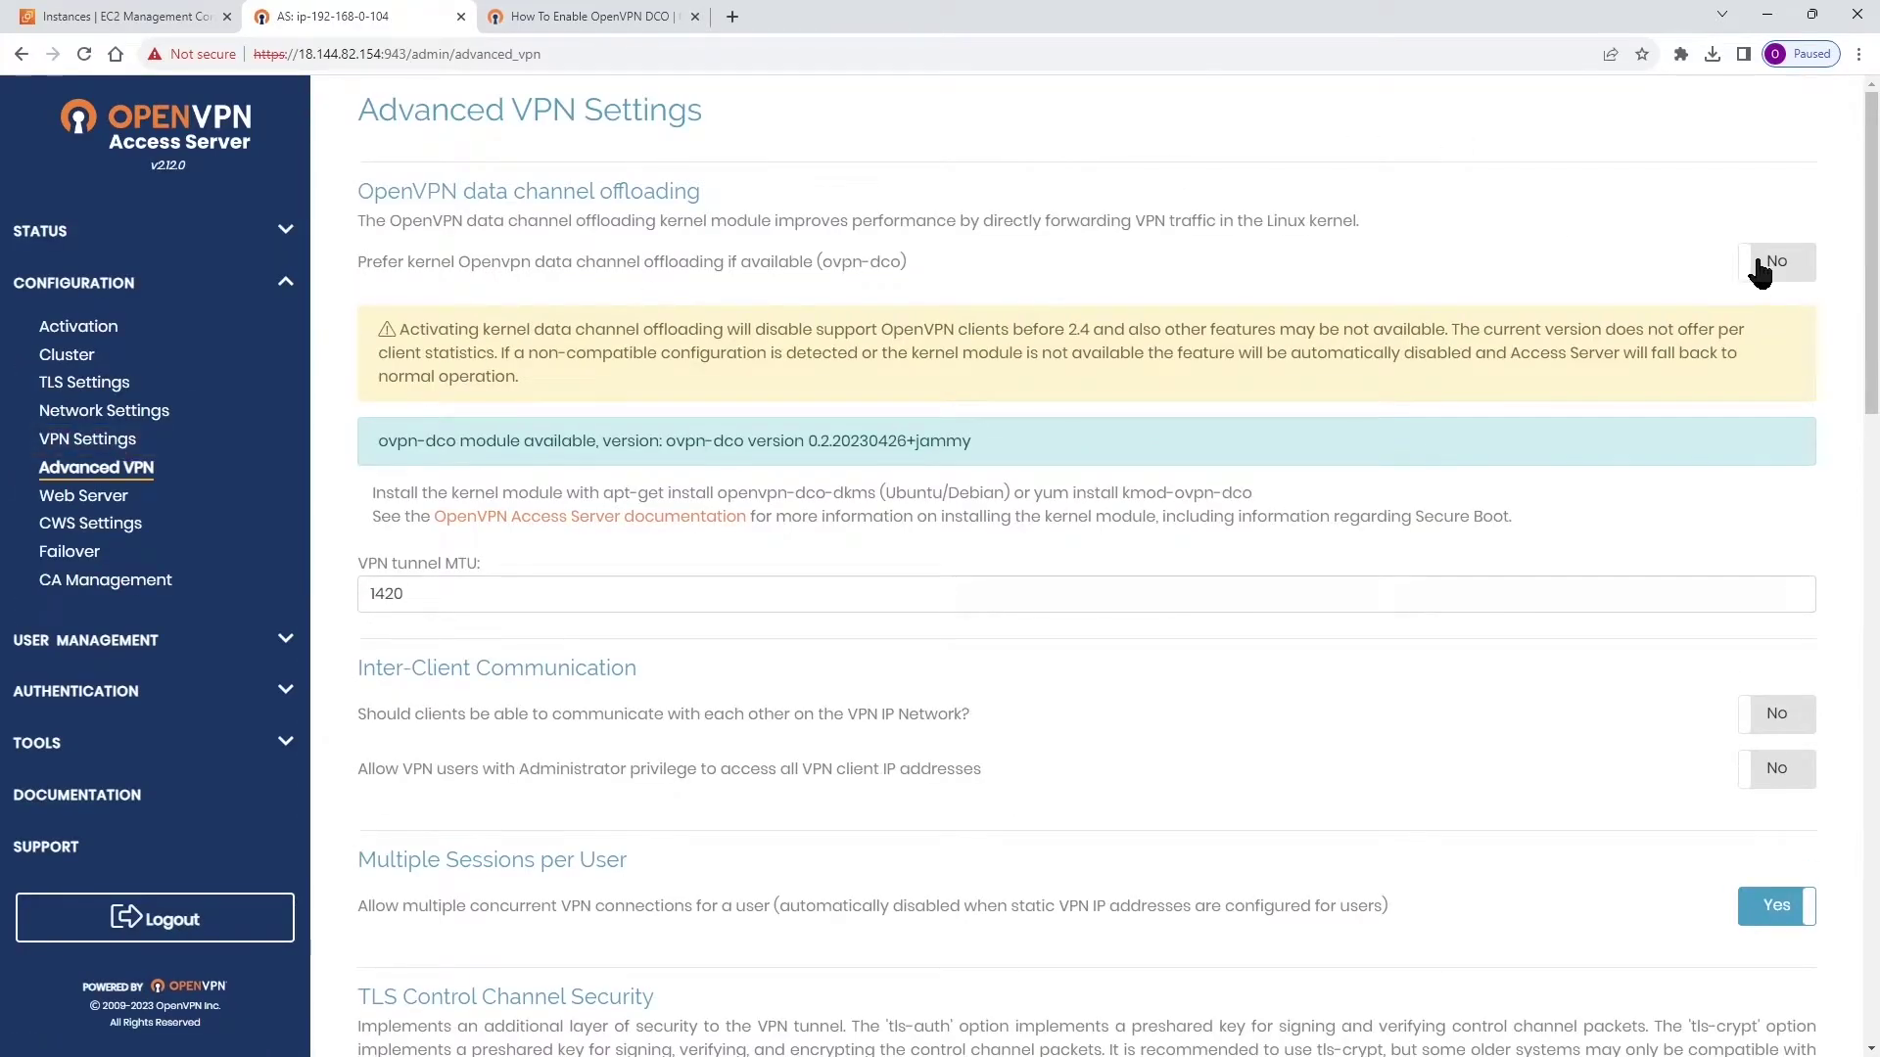
left_click(1759, 272)
scroll(1049, 426, "down", 5)
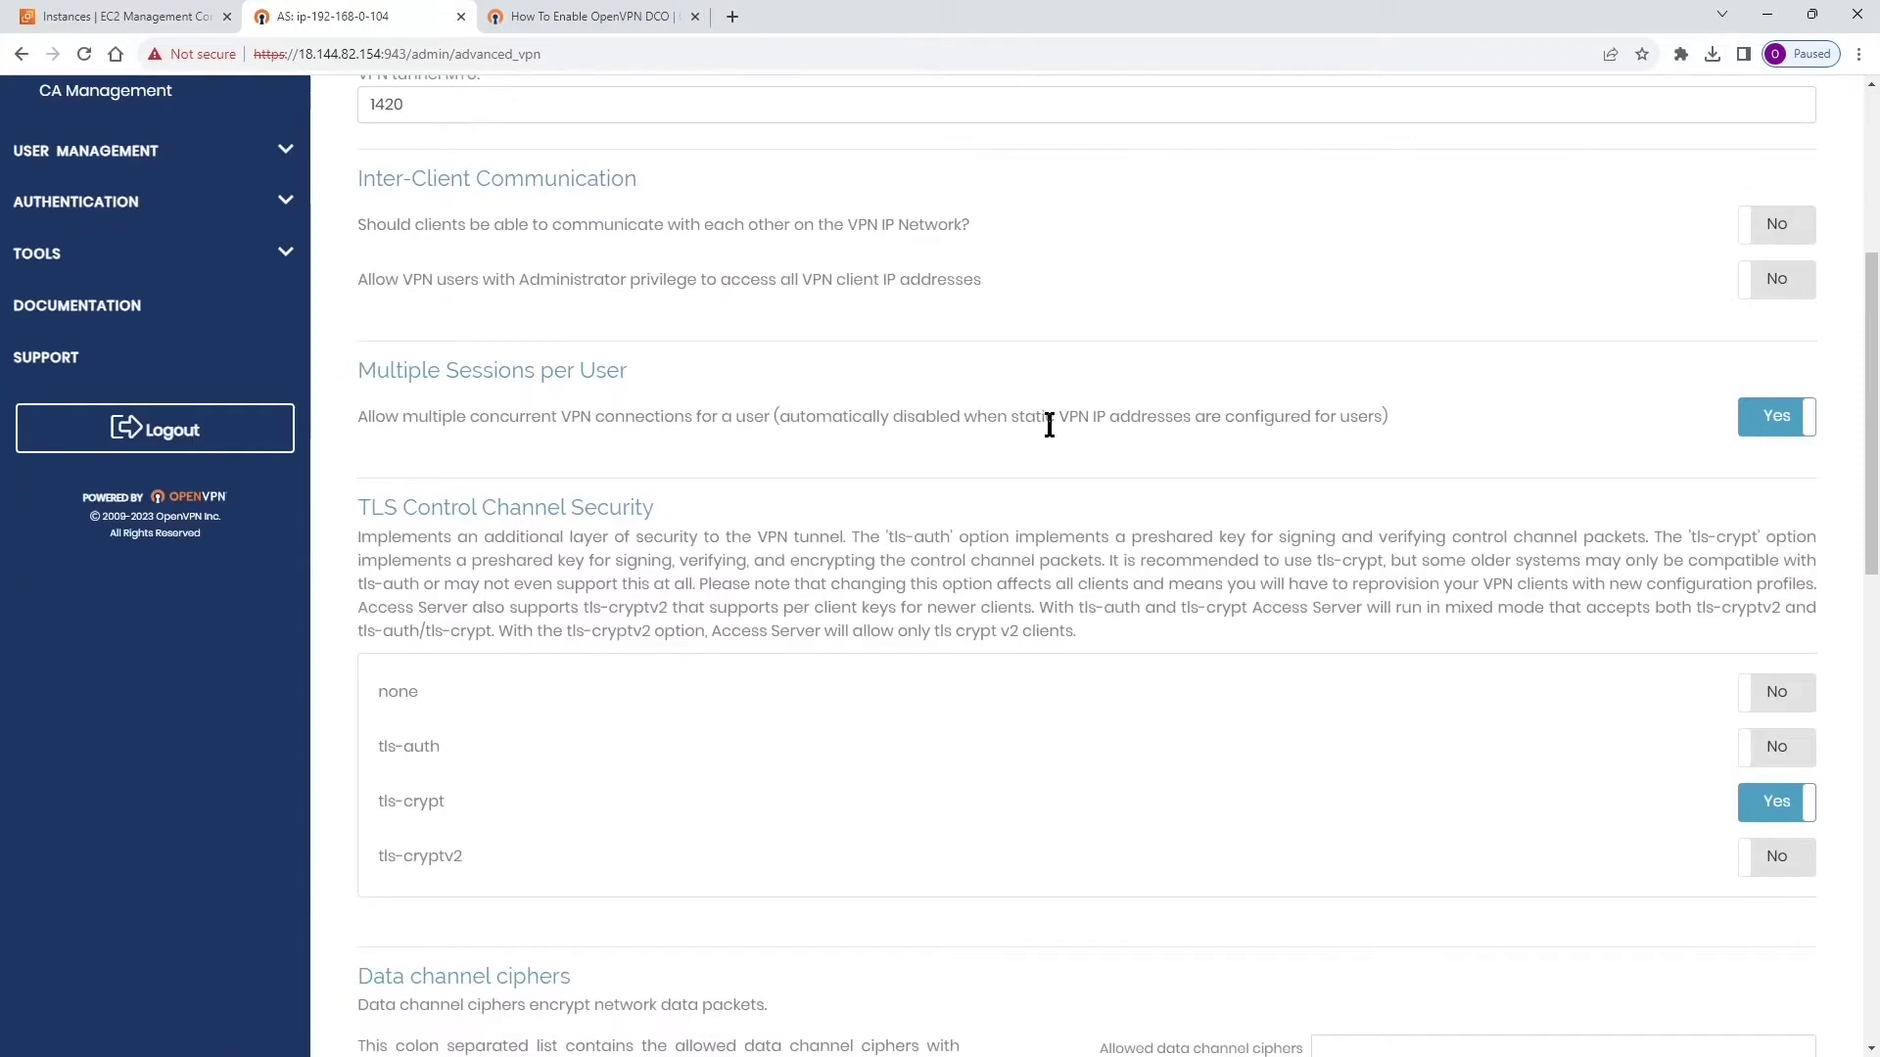
scroll(1049, 426, "down", 15)
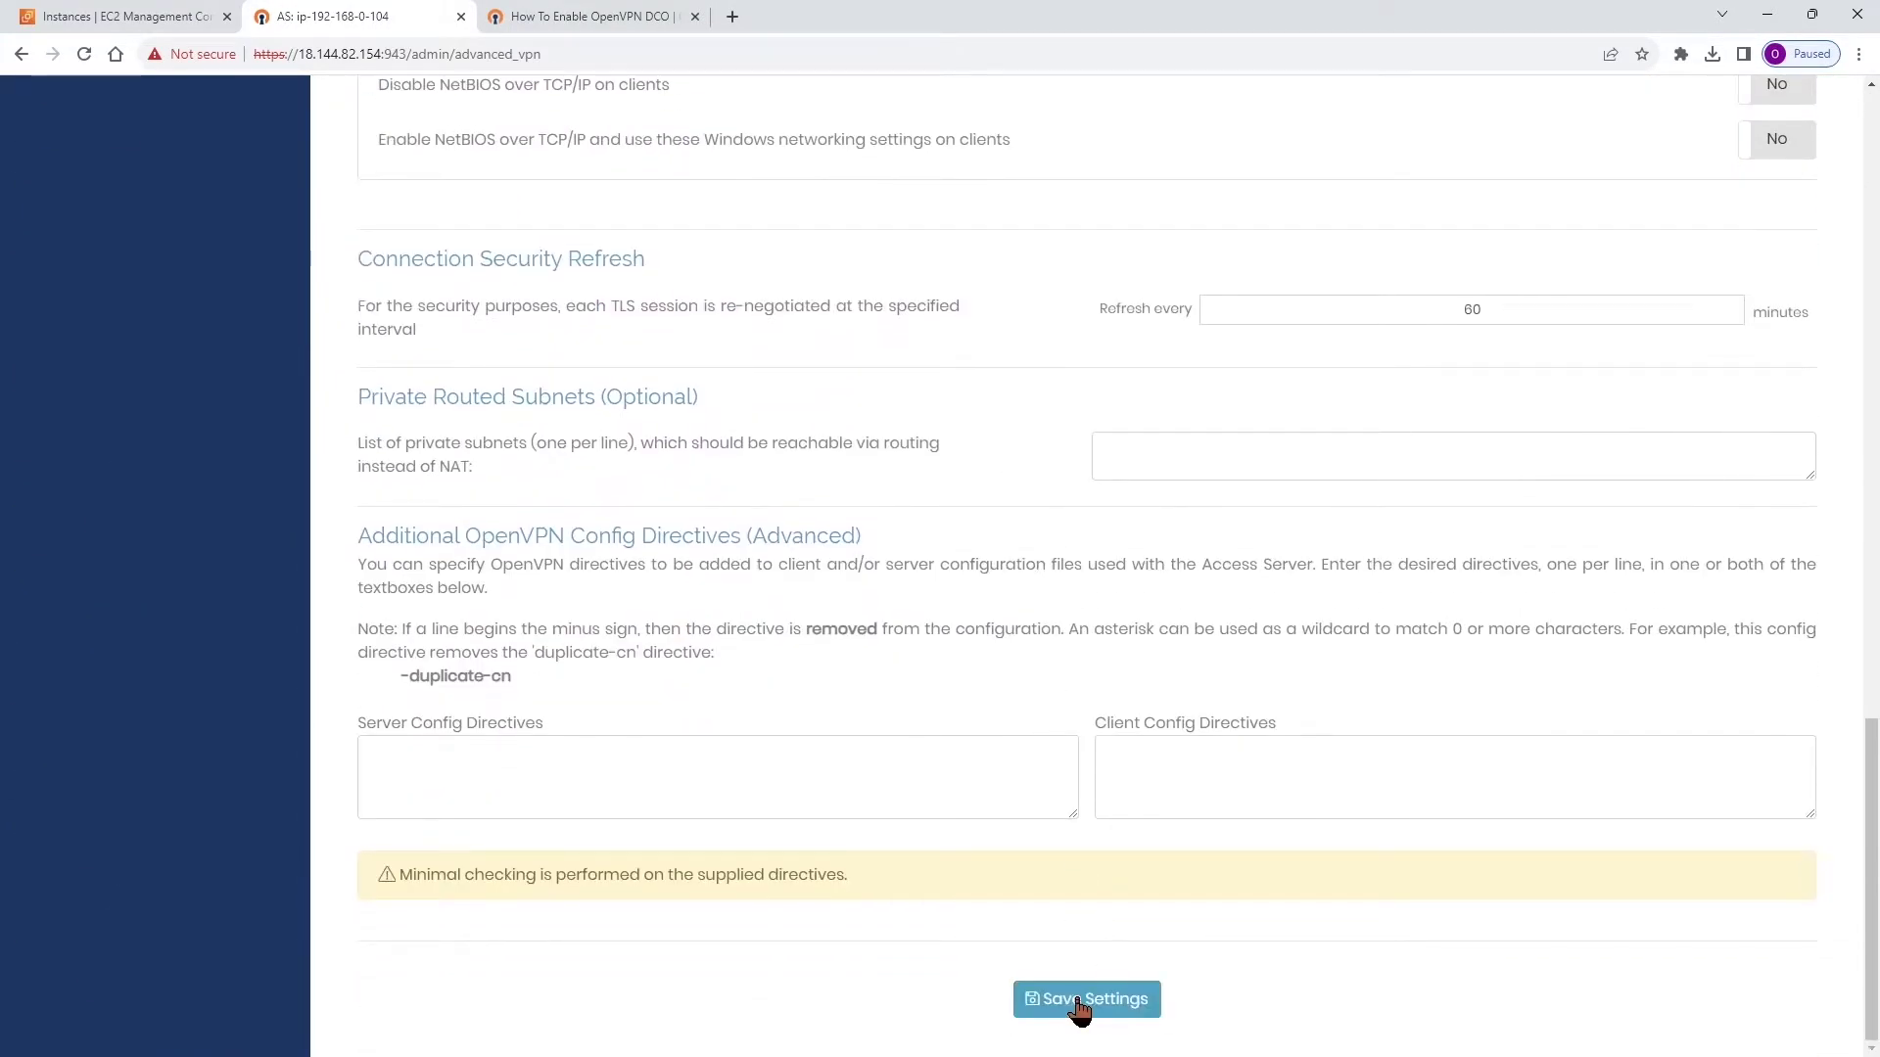
left_click(1080, 1001)
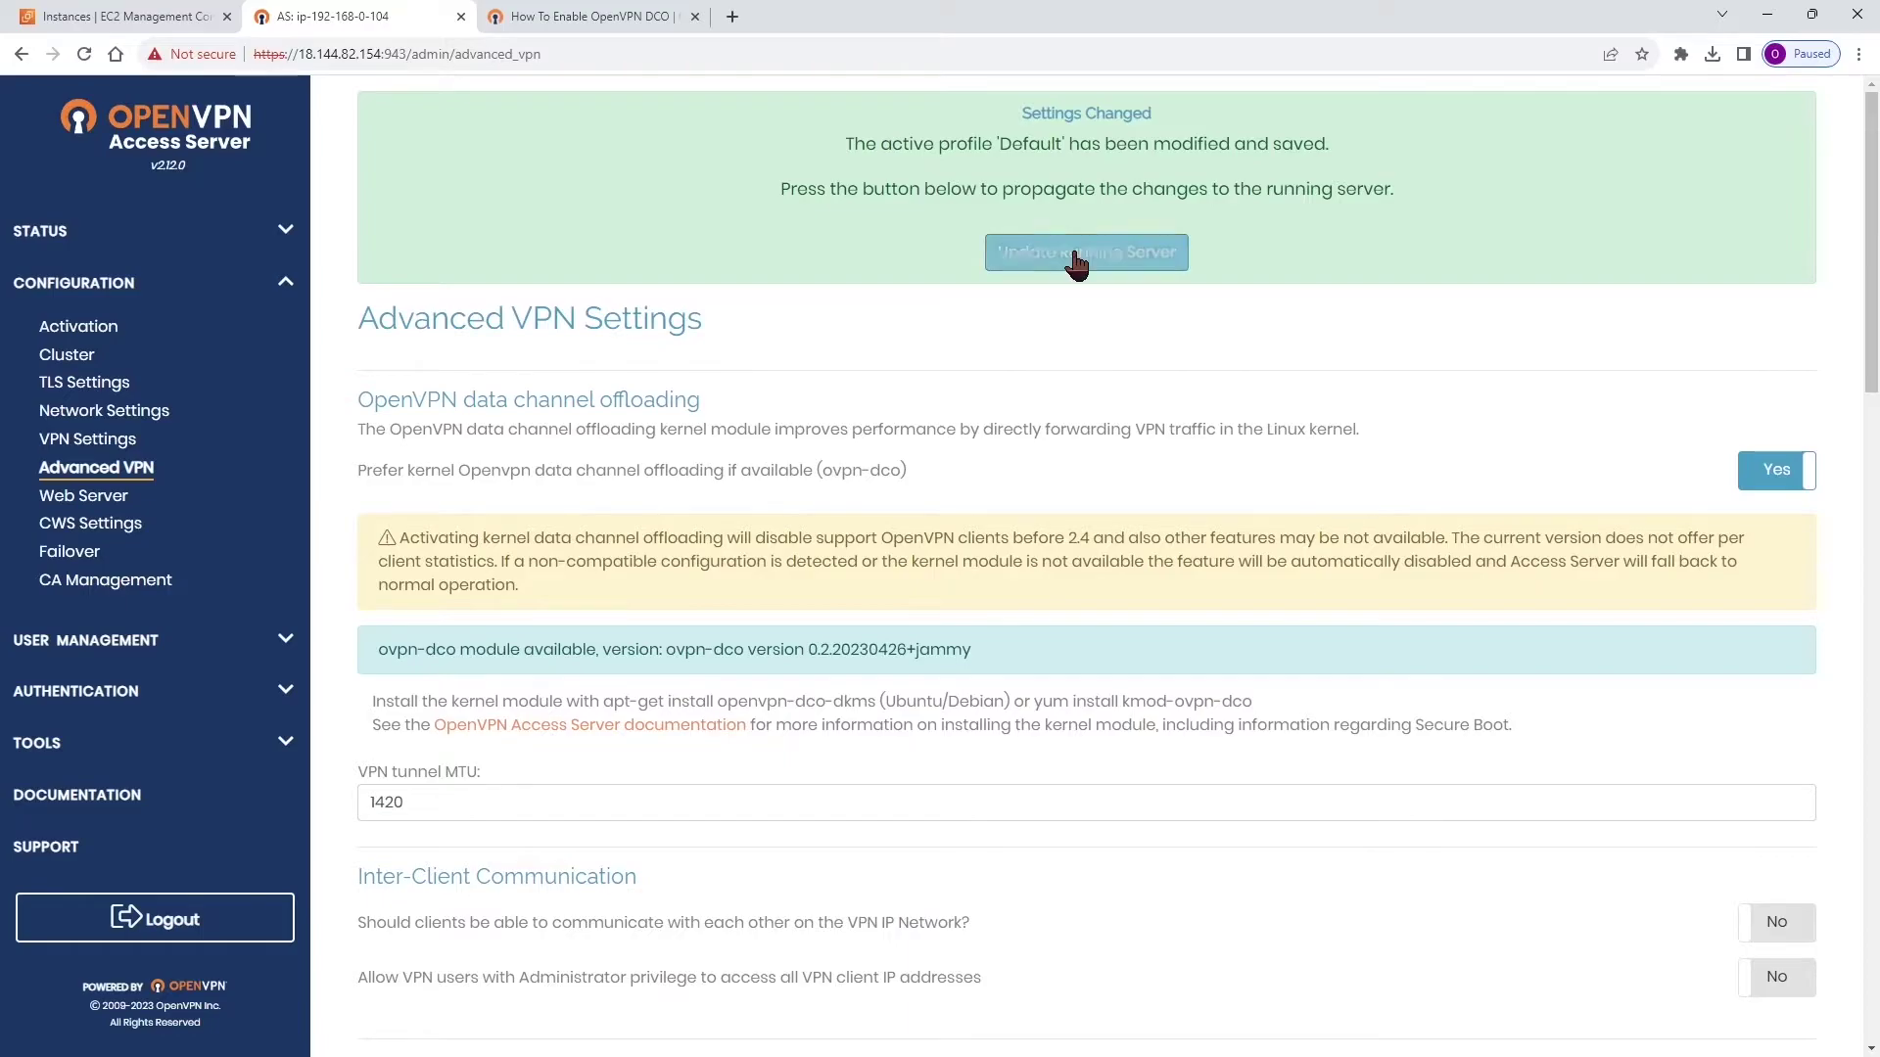
left_click(1077, 256)
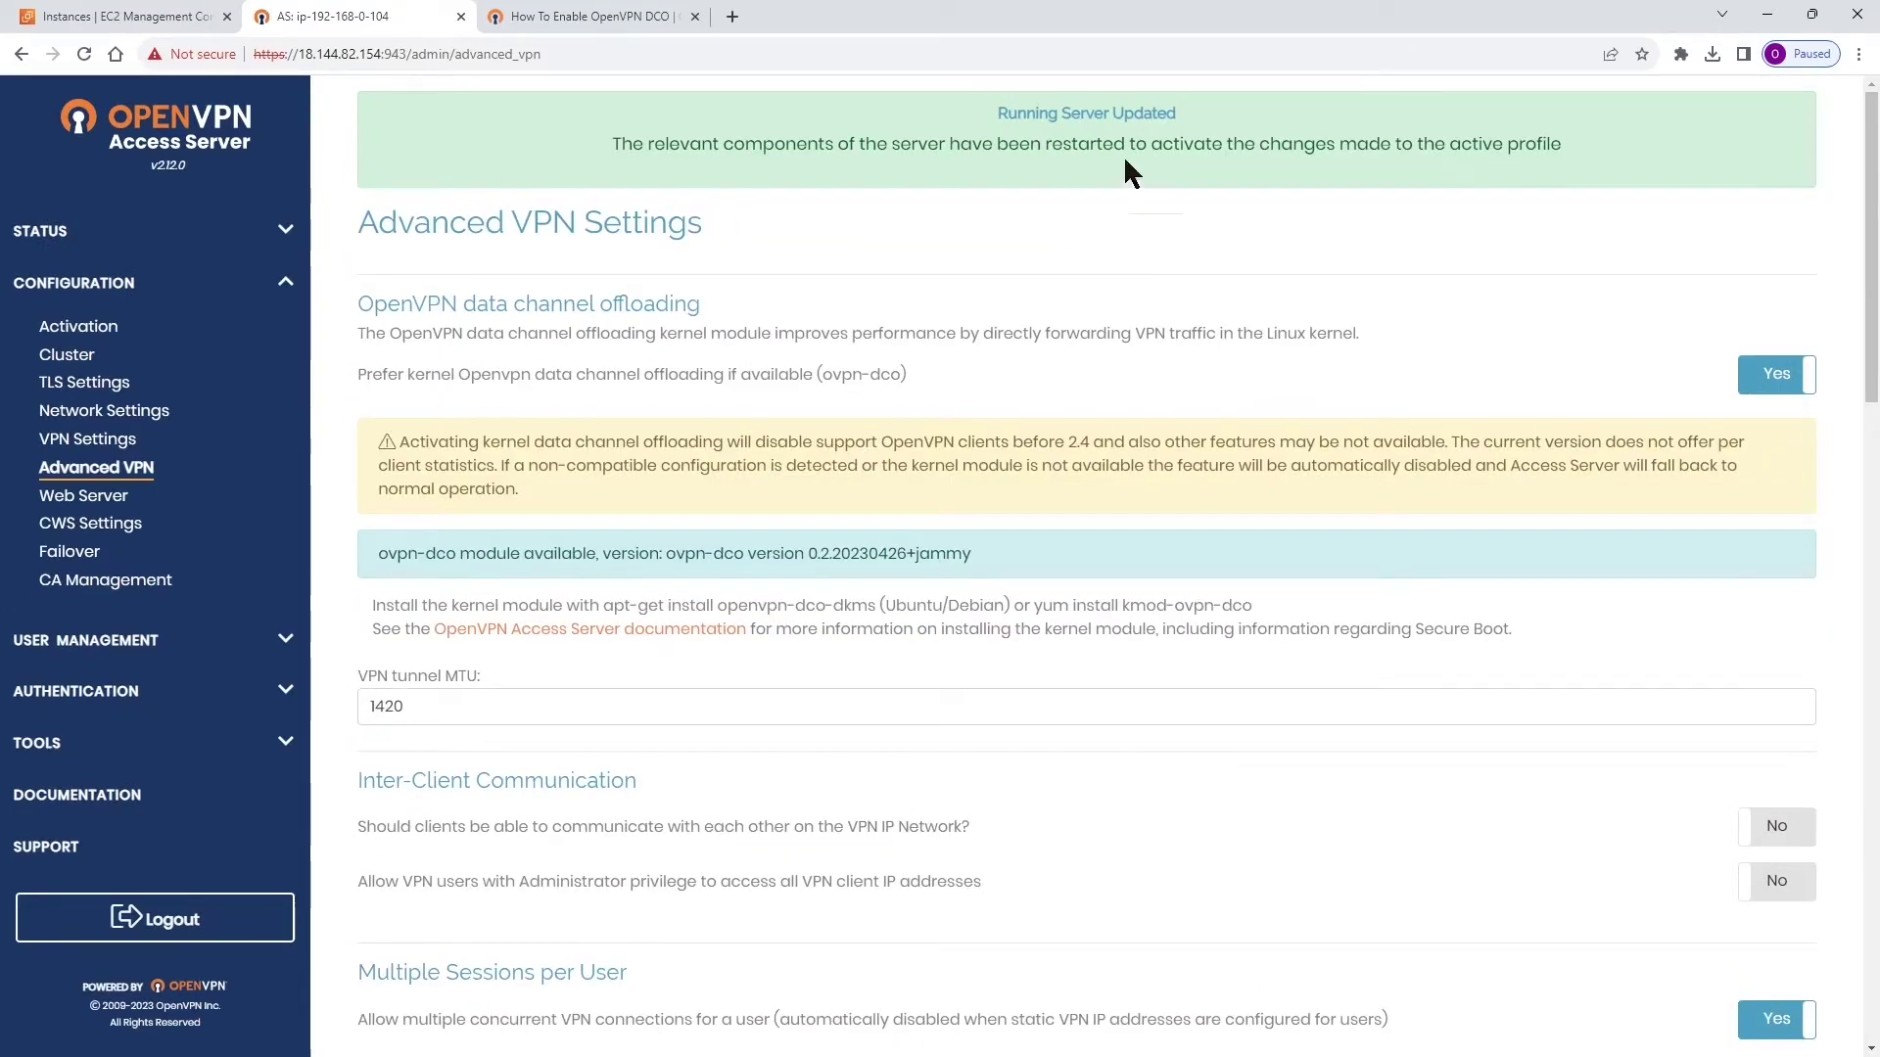
- Verify on Status Overview whether kernel data channel offloading is active after the running server update
left_click(66, 231)
left_click(60, 277)
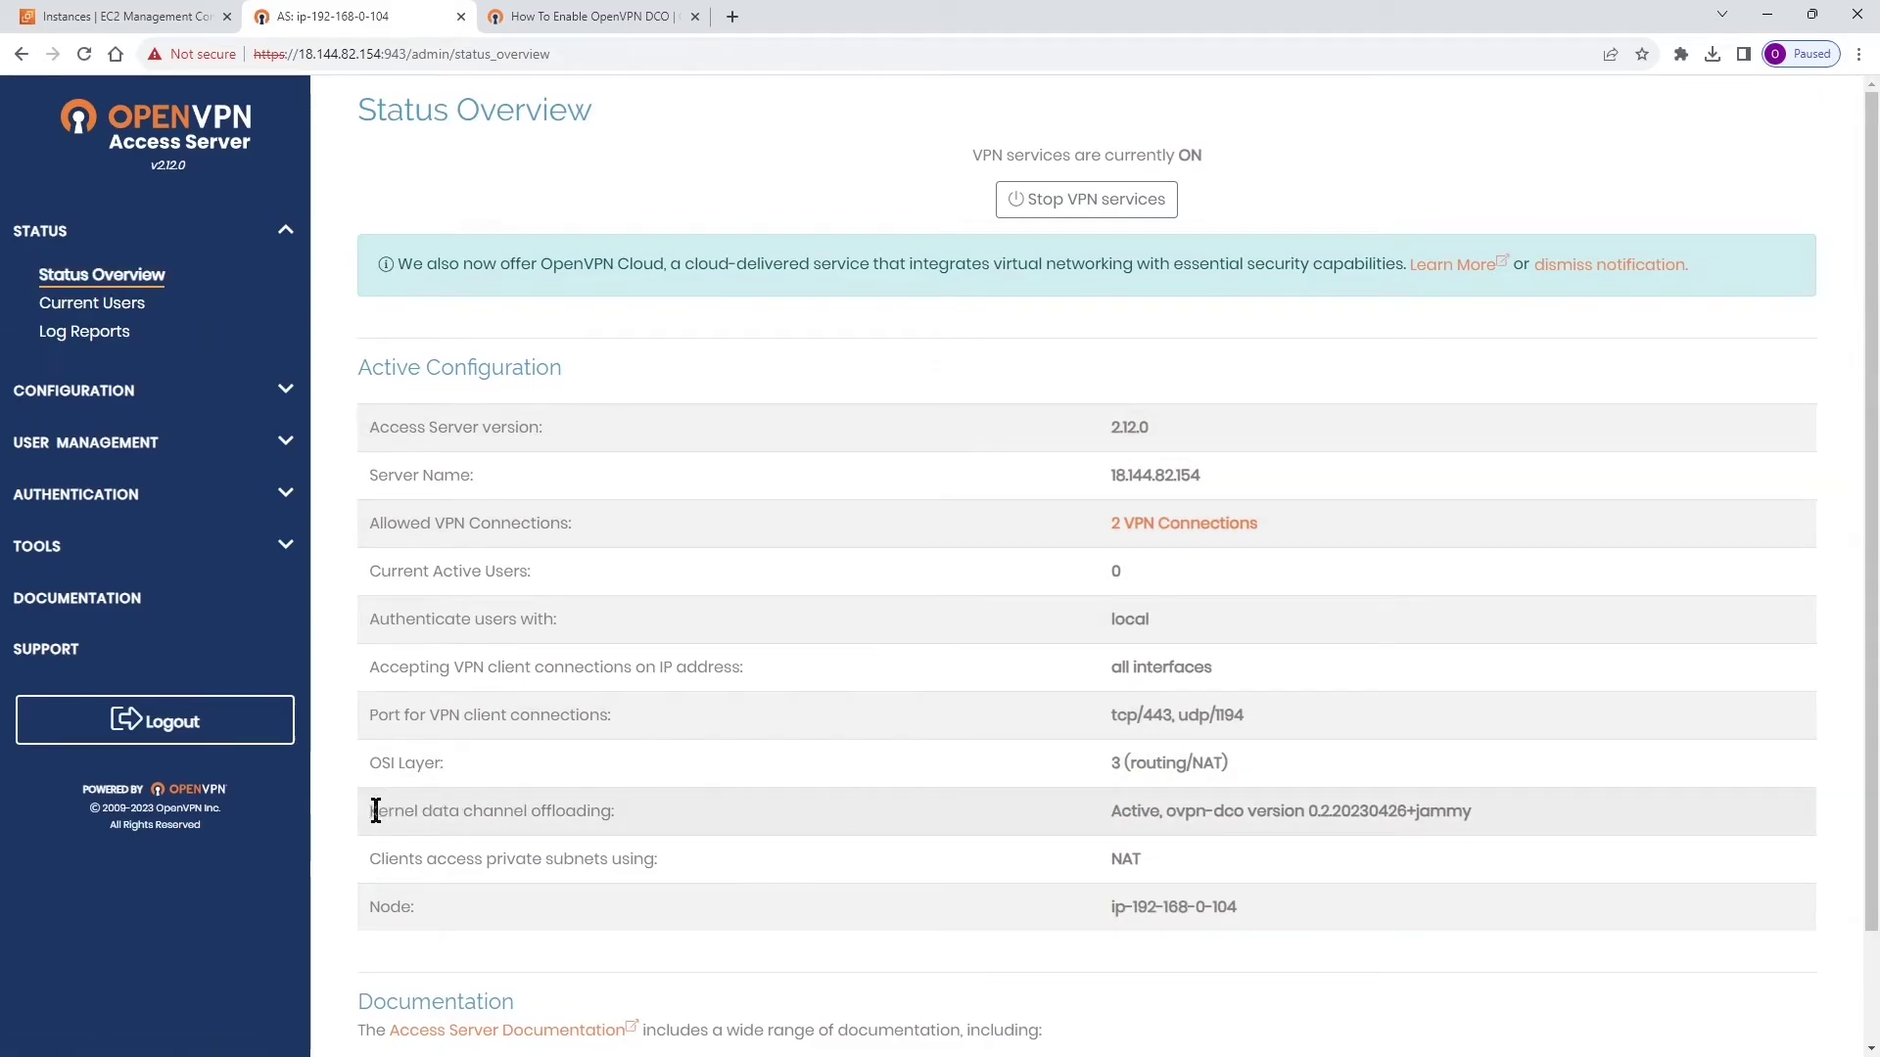
left_click_drag(375, 811, 1506, 826)
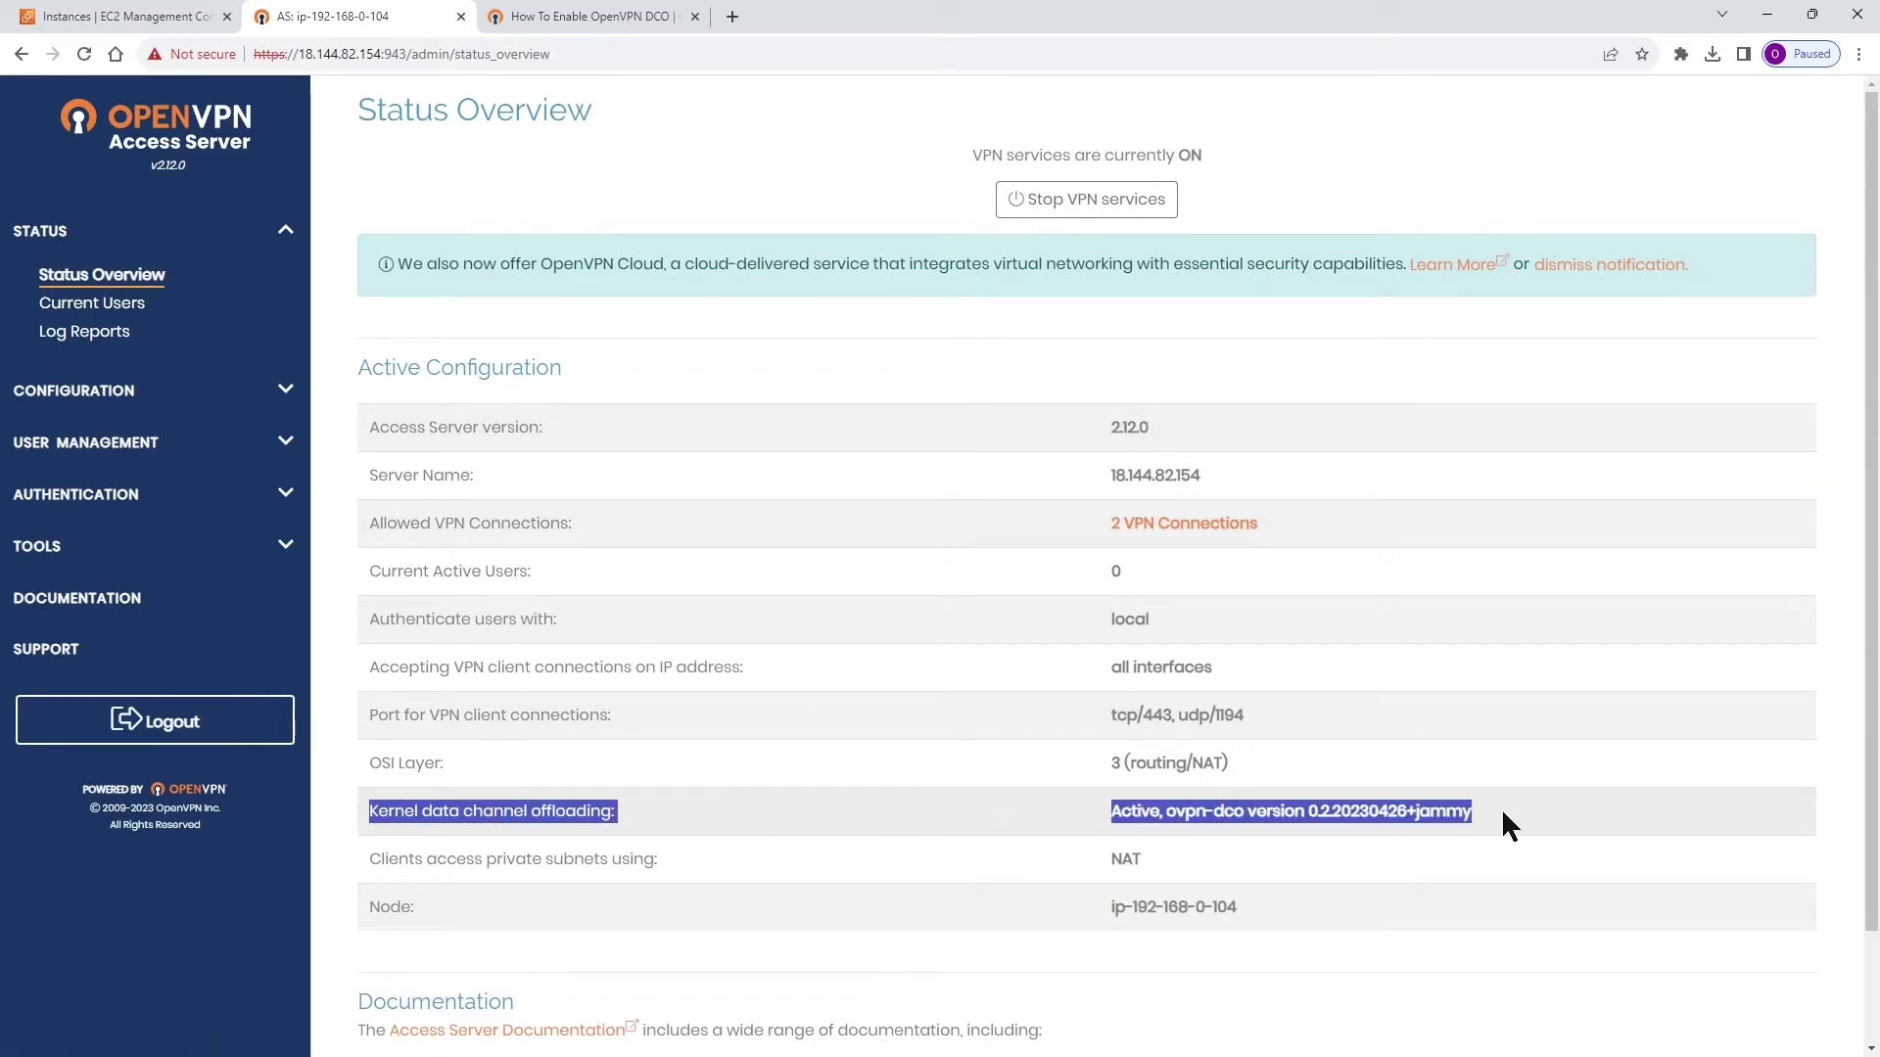
left_click(1516, 802)
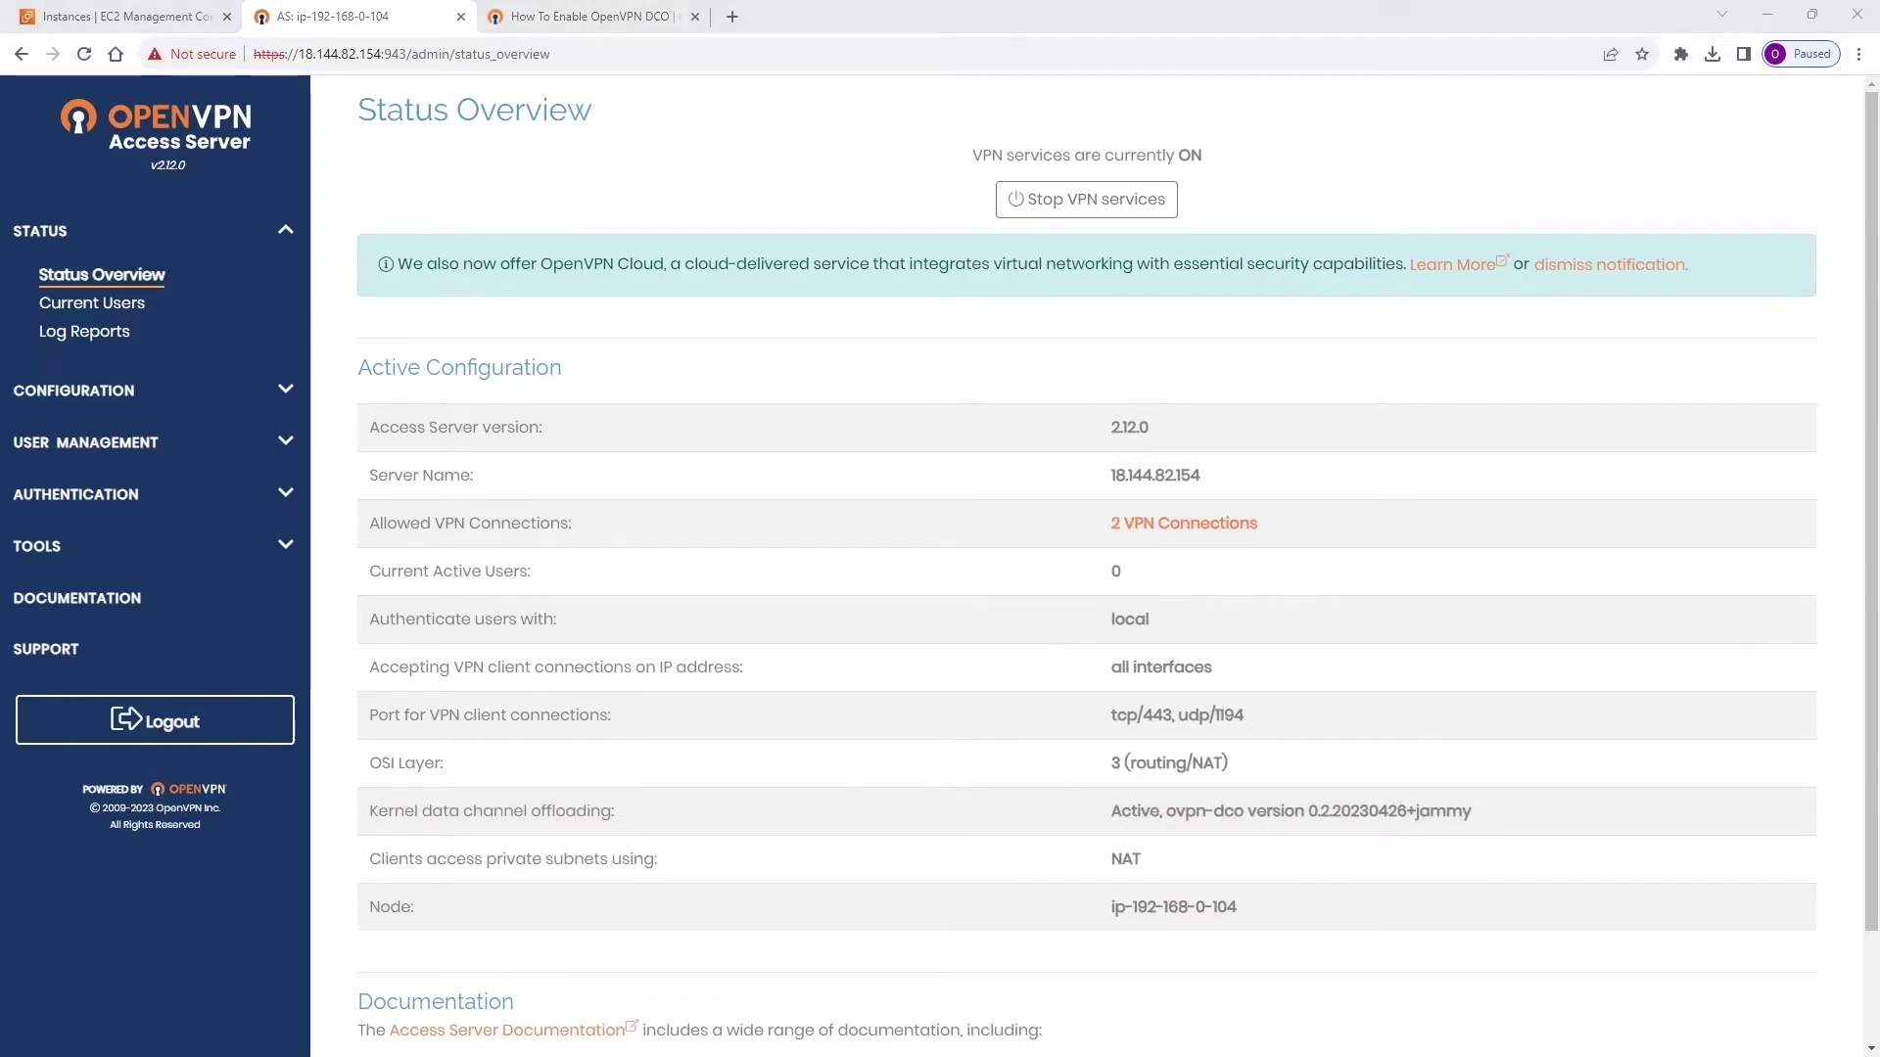
- Switch to OpenVPN Connect and turn on Enable DCO (BETA) in the advanced settings
left_click_drag(1010, 290, 975, 169)
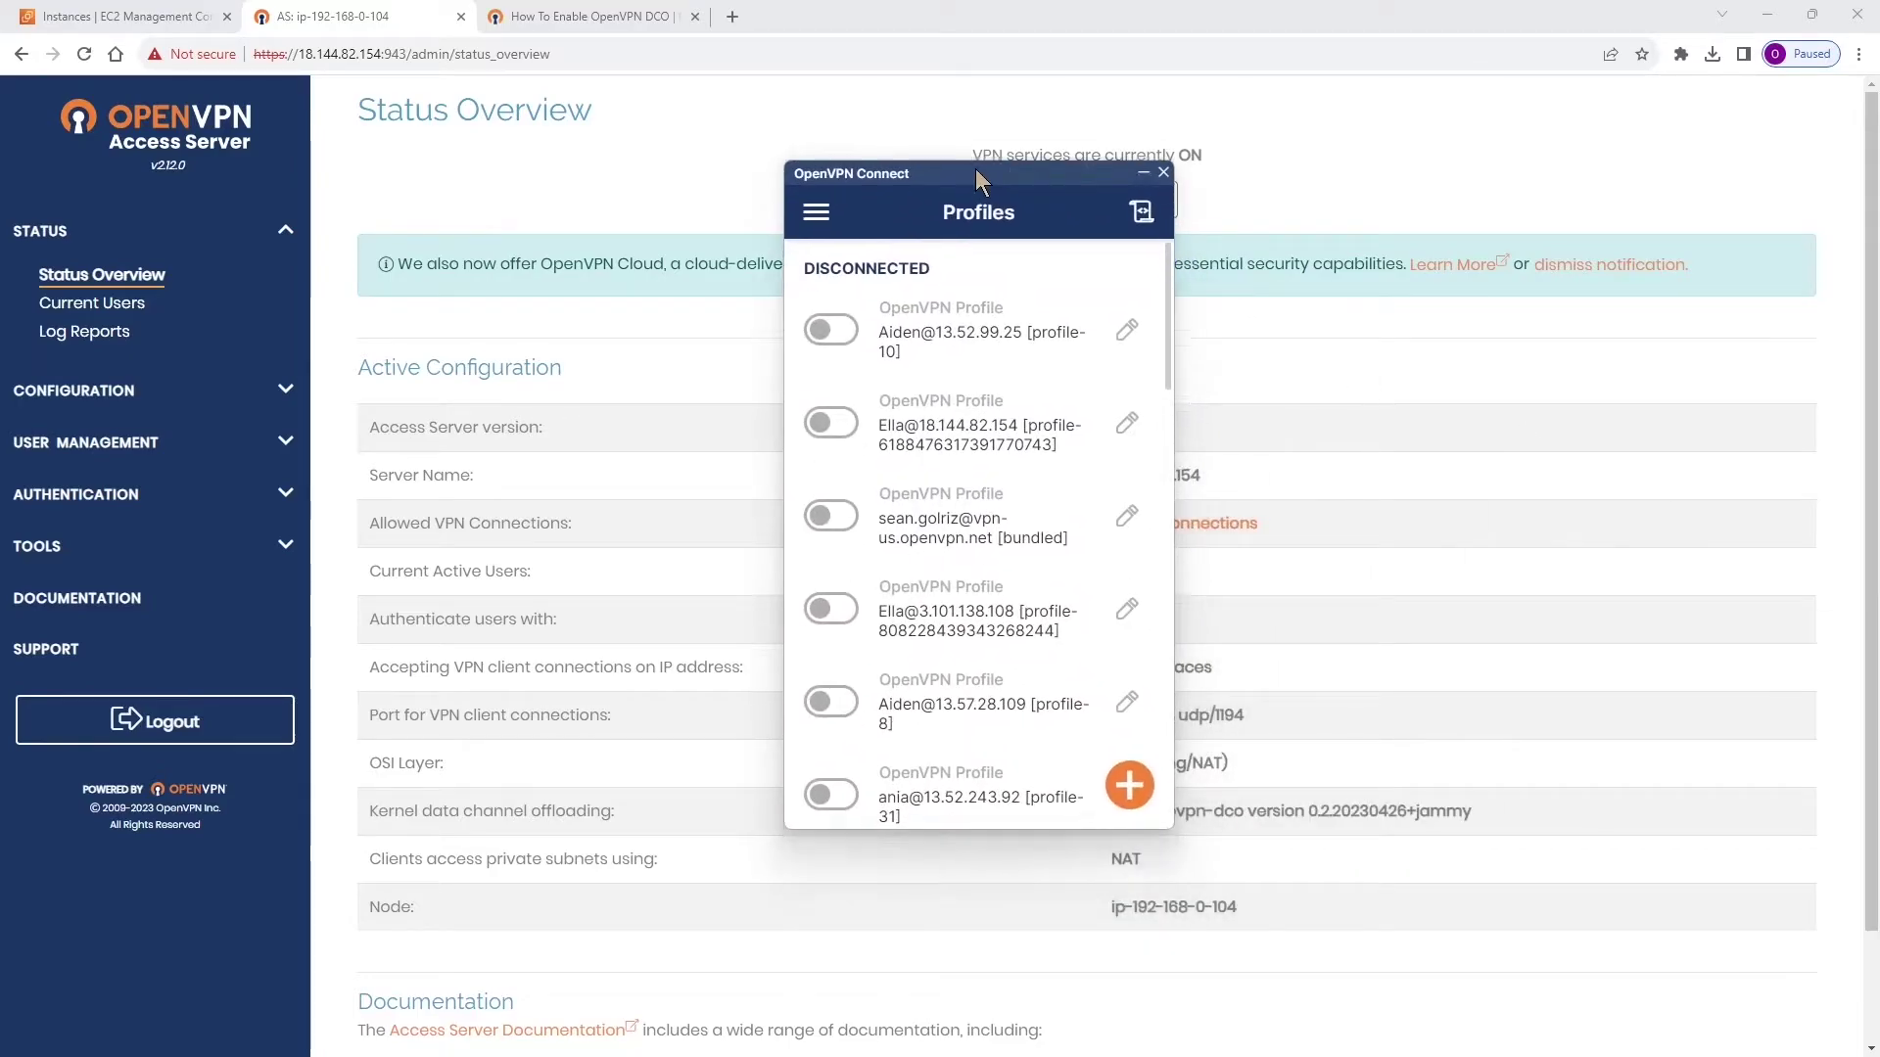
left_click(898, 202)
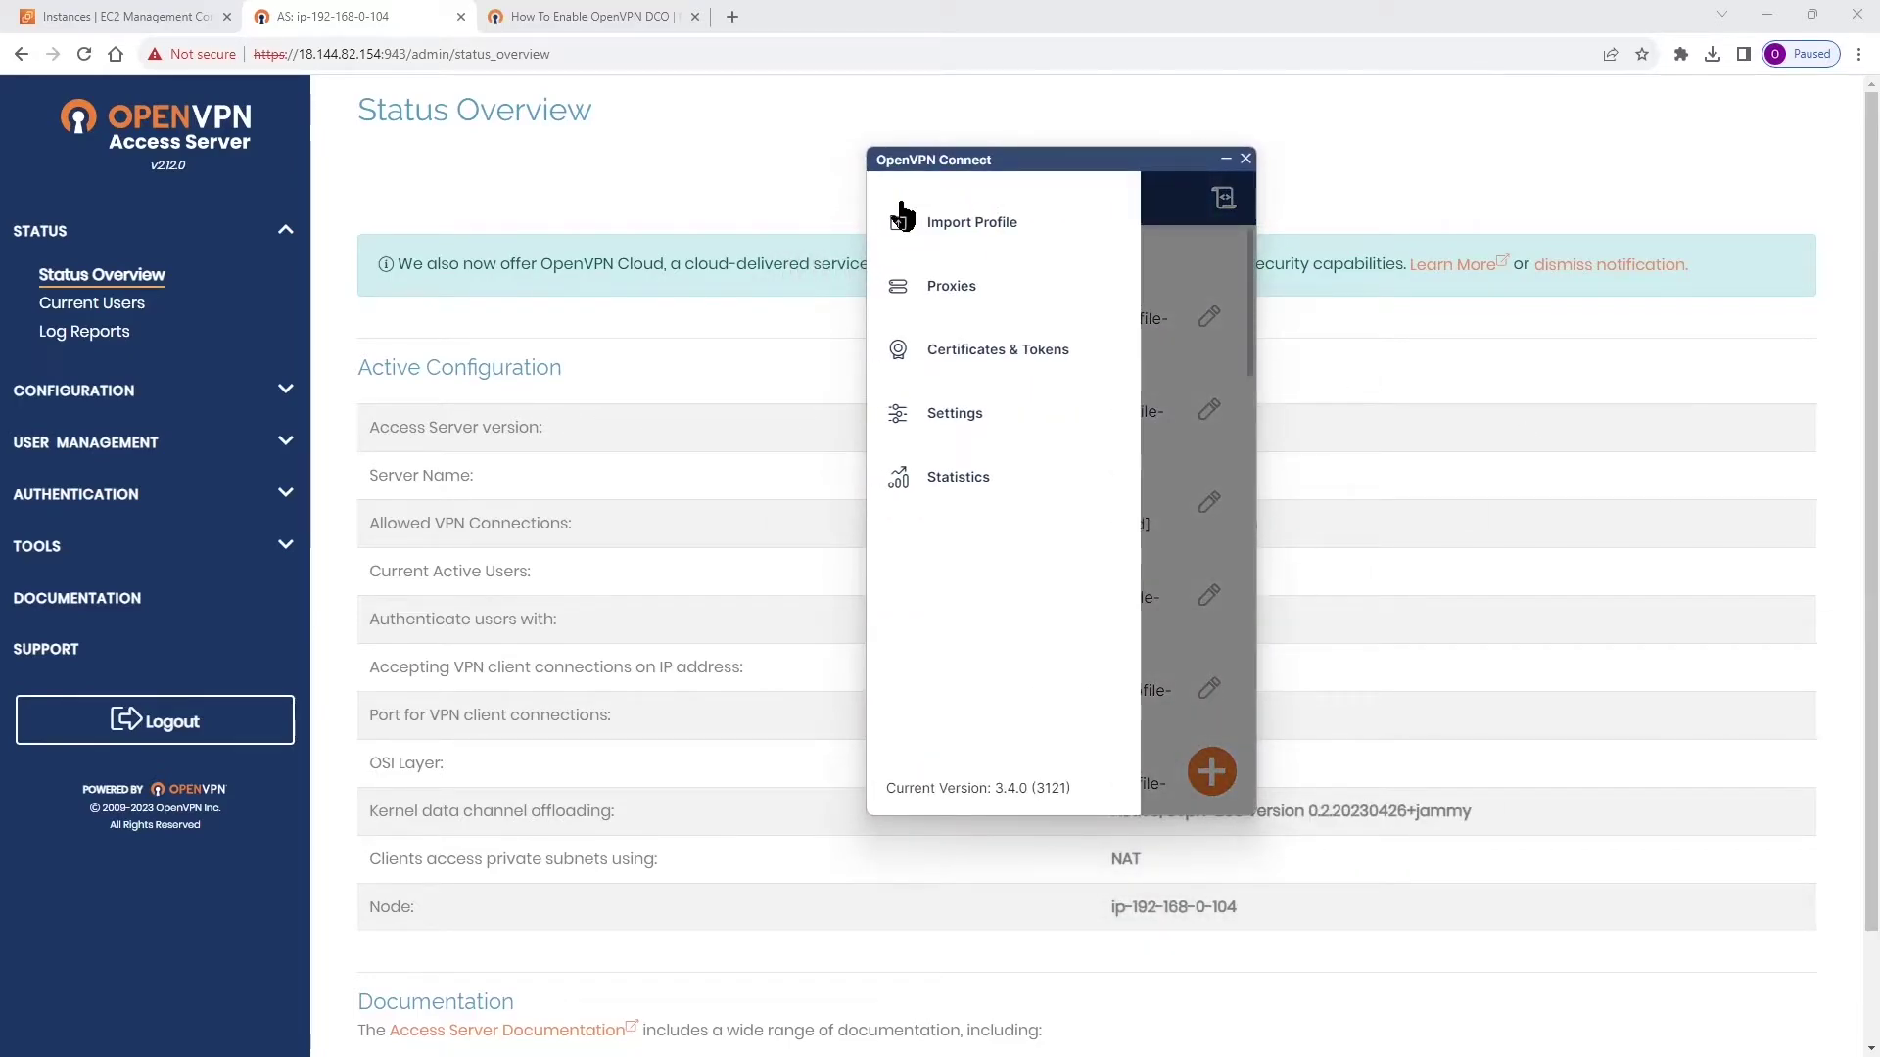
left_click(944, 424)
scroll(1073, 425, "down", 10)
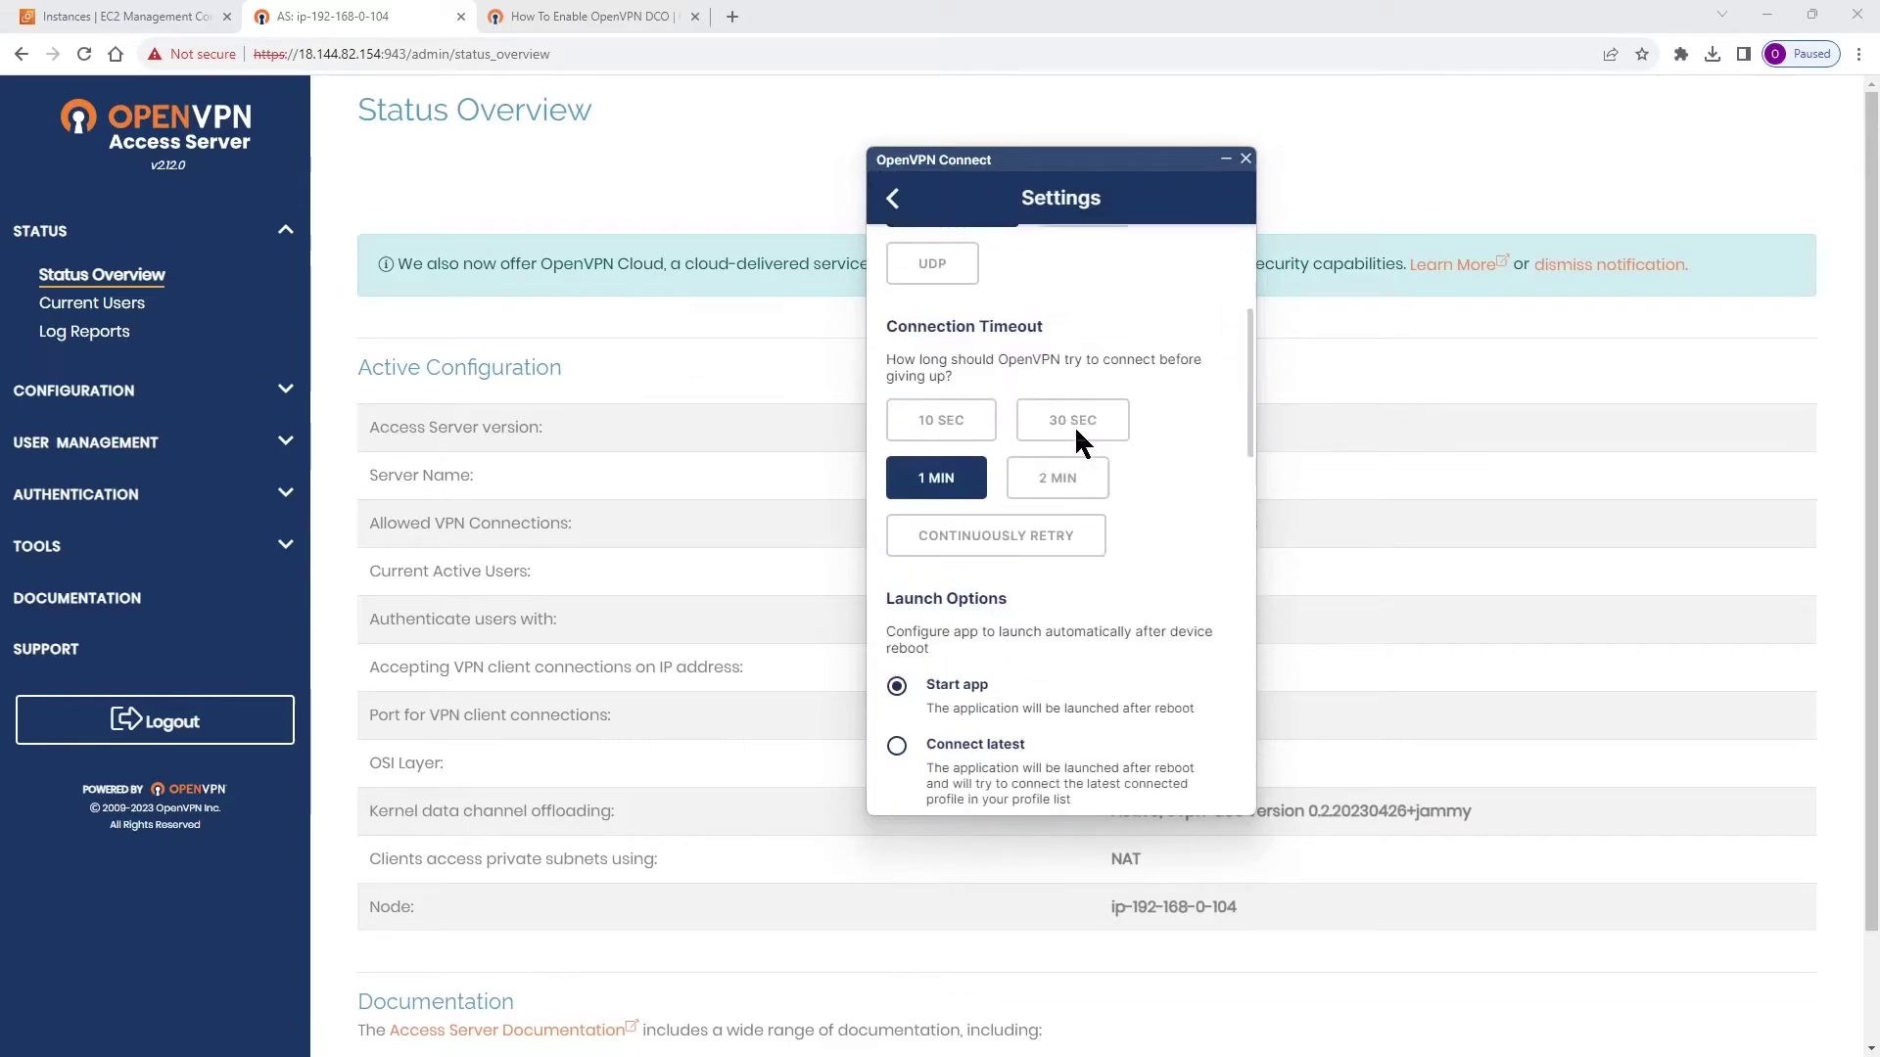
scroll(1120, 539, "down", 3)
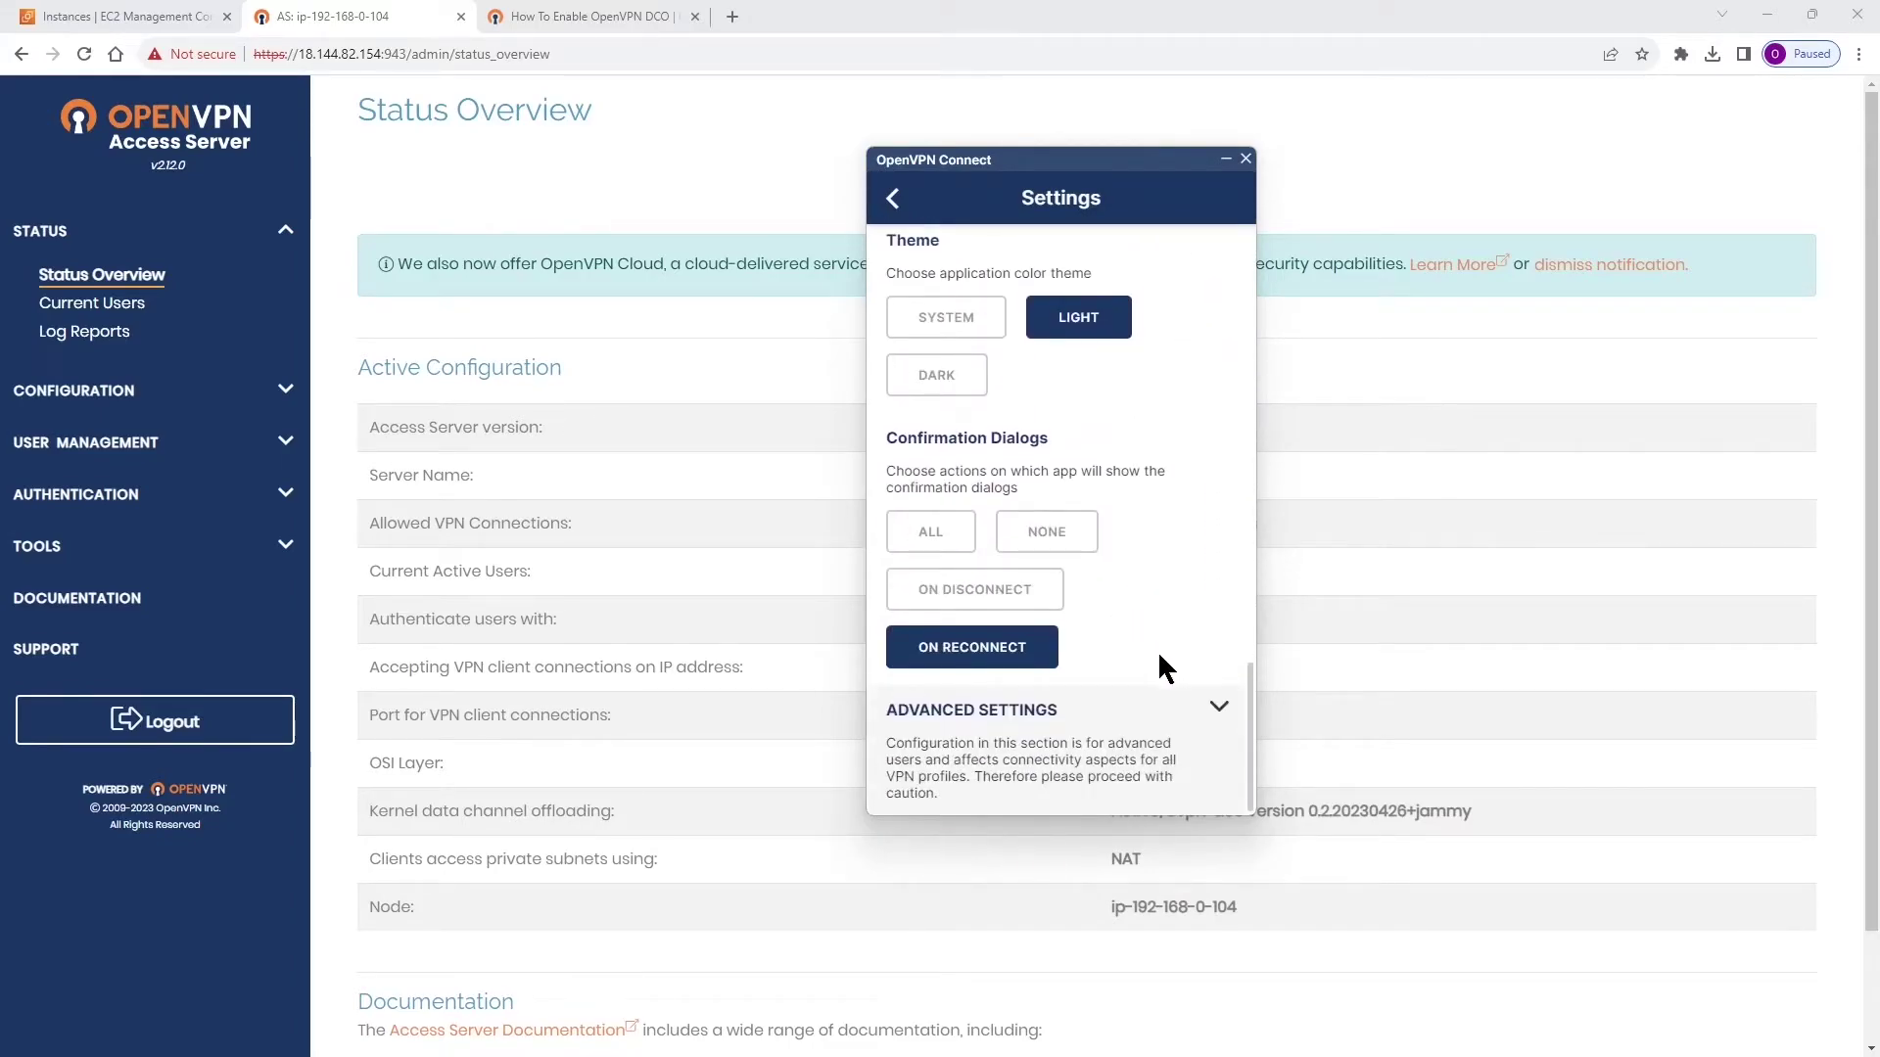
left_click(1217, 707)
scroll(1190, 680, "down", 3)
scroll(1190, 680, "down", 4)
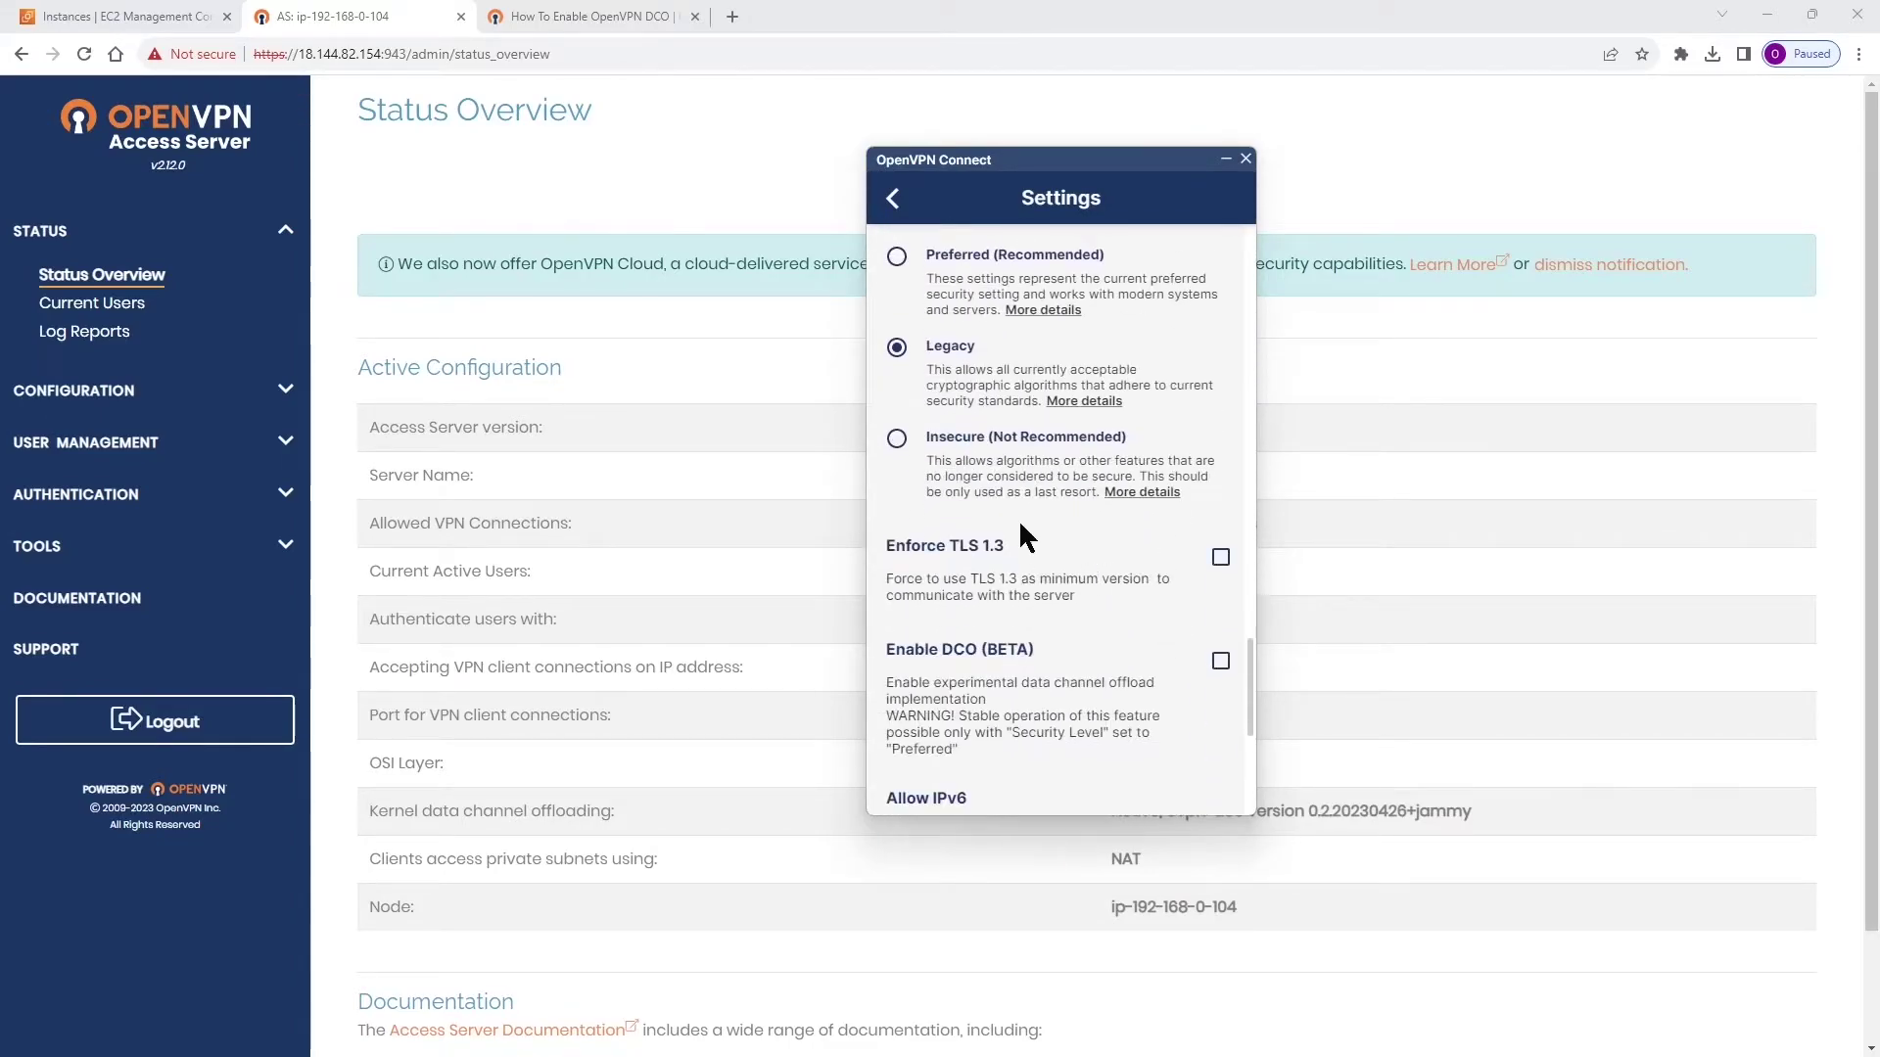
scroll(1020, 526, "down", 2)
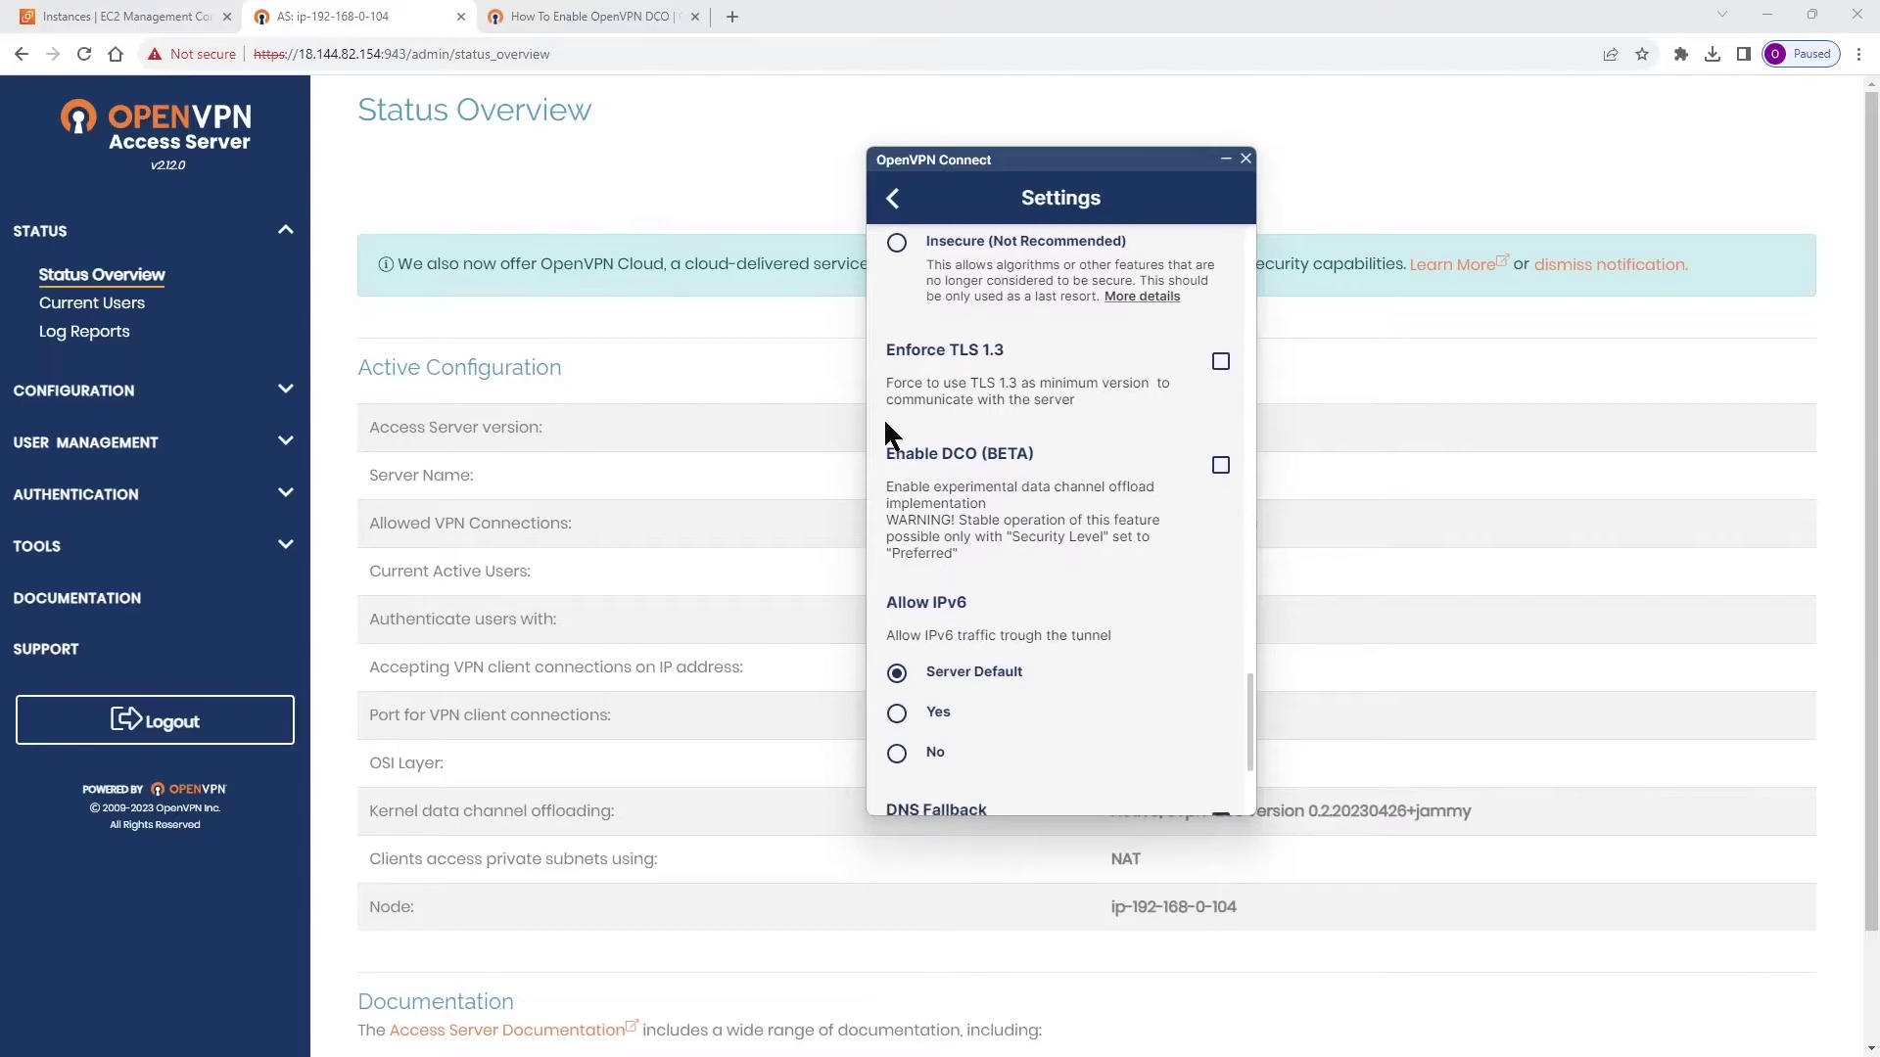
left_click(1223, 468)
scroll(1062, 519, "up", 4)
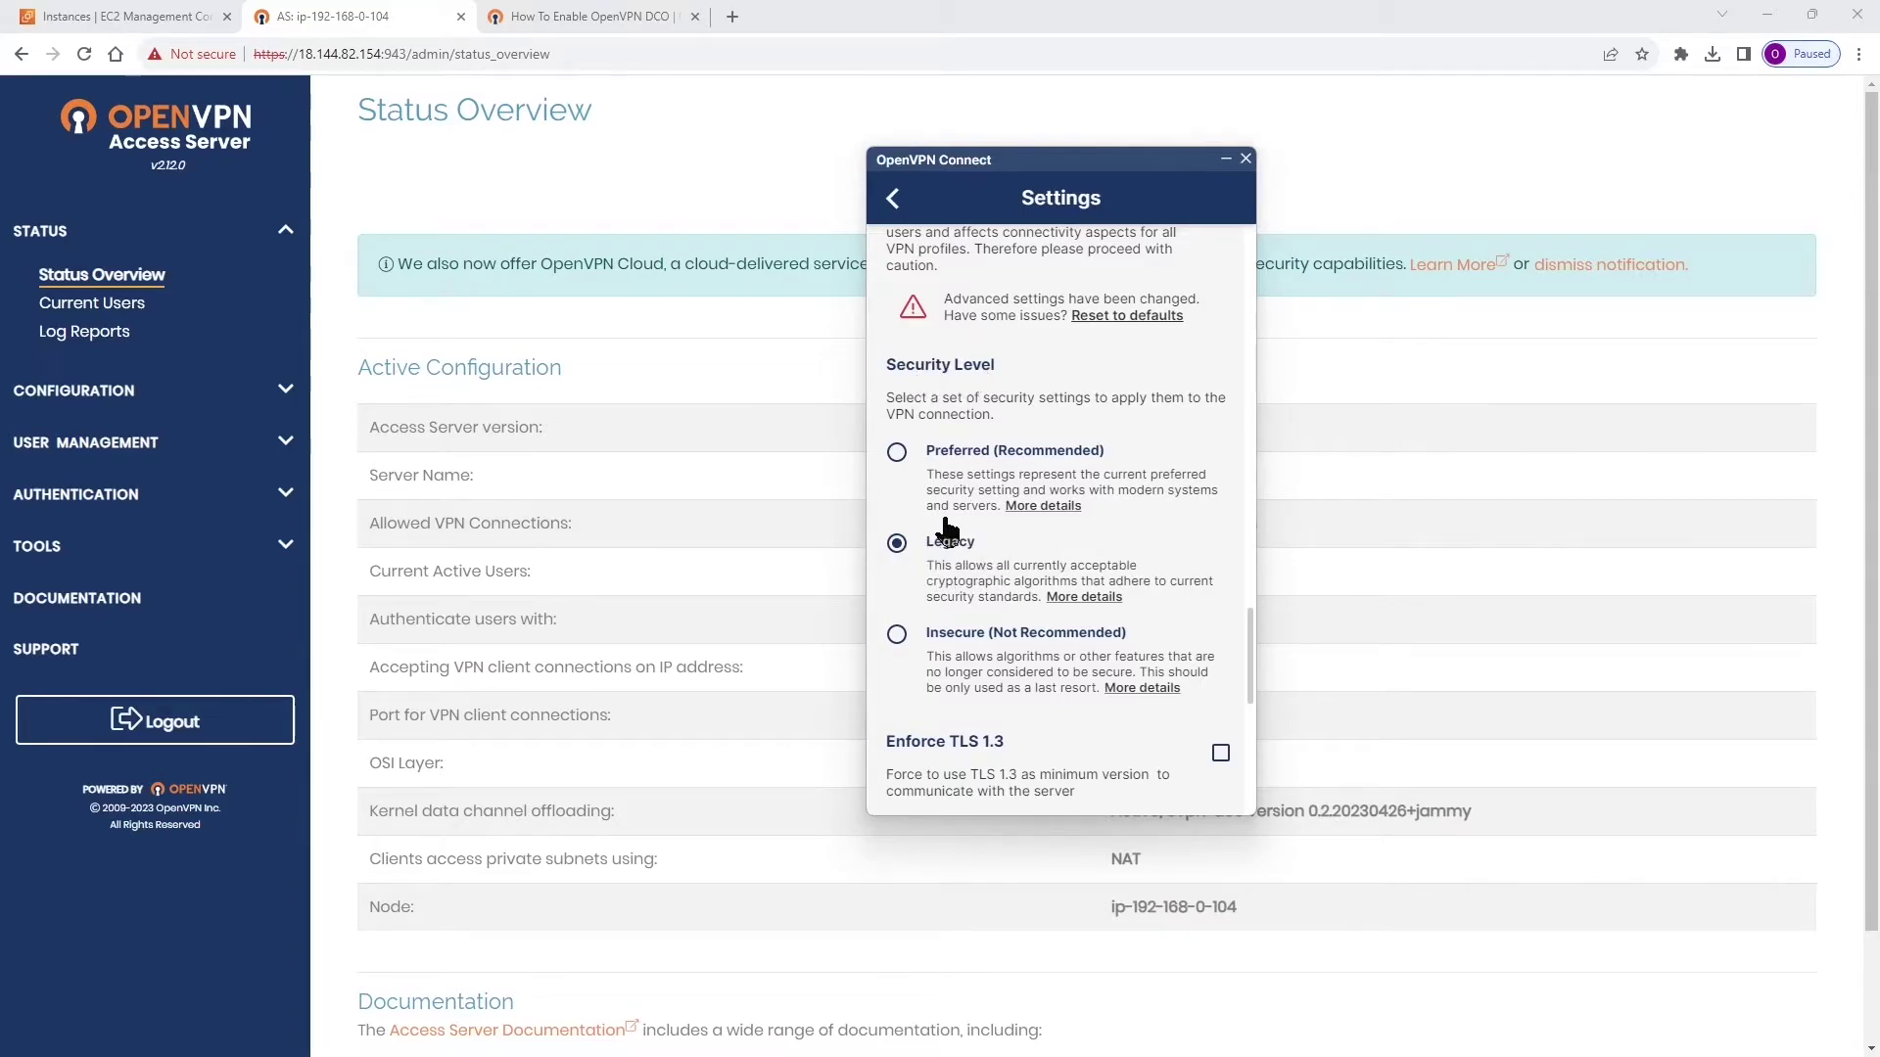
- Set the OpenVPN Connect security level to Preferred (Recommended) and return to the profile list
left_click(897, 452)
scroll(931, 377, "up", 3)
left_click(893, 200)
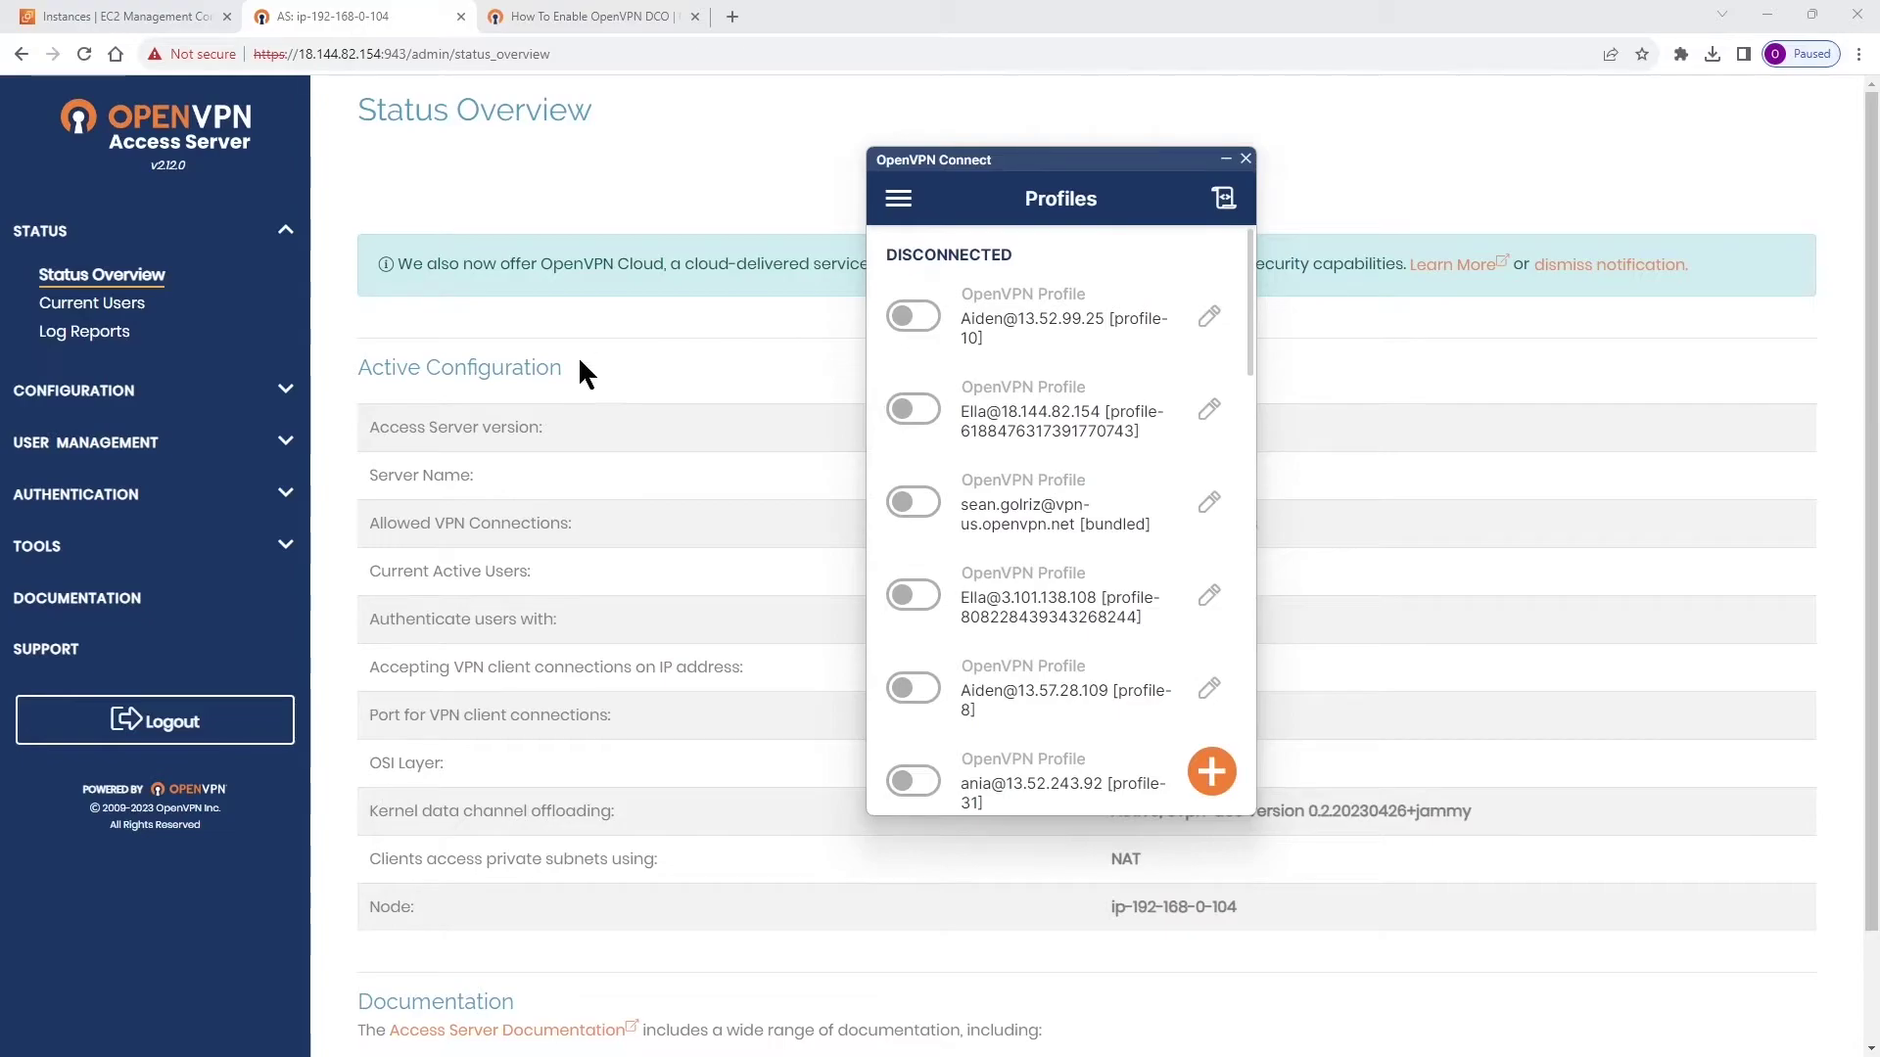
- Open User Permissions in Access Server, and connect the 18.144.82.154 profile in OpenVPN Connect using the account password
left_click(156, 426)
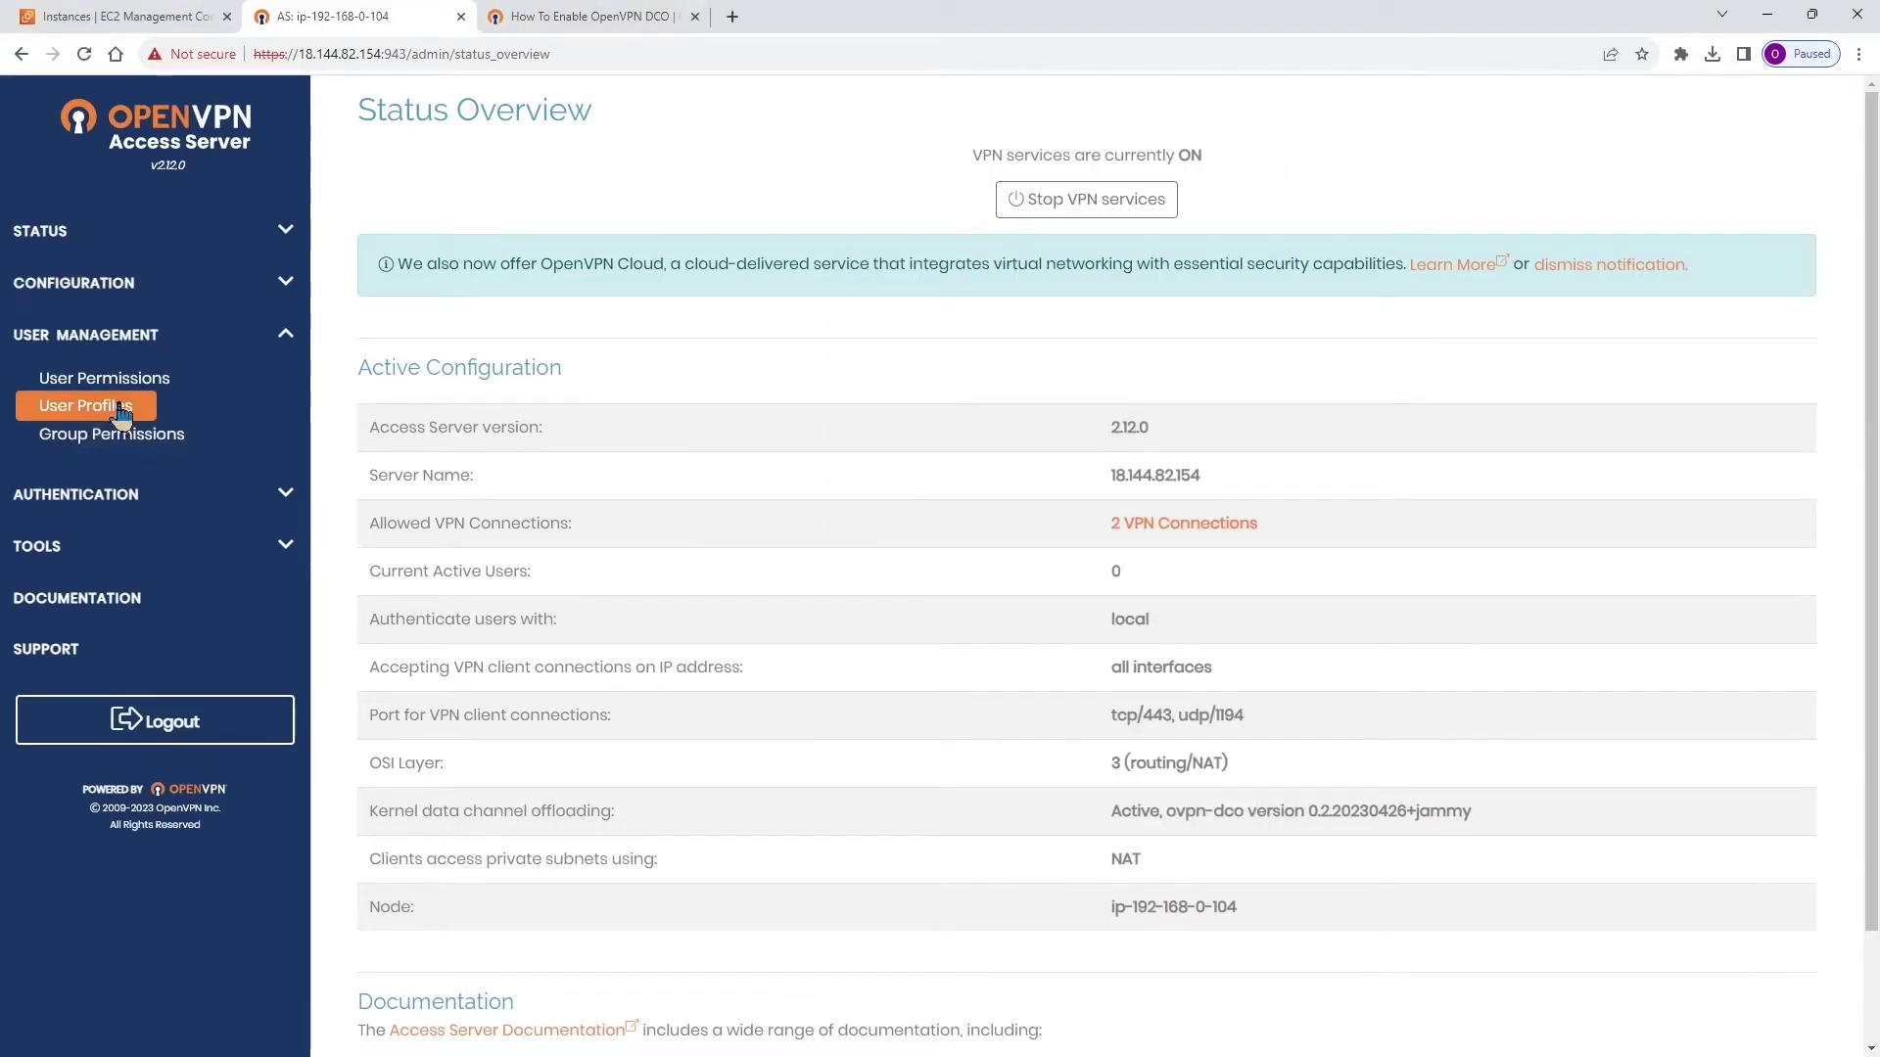
left_click(107, 378)
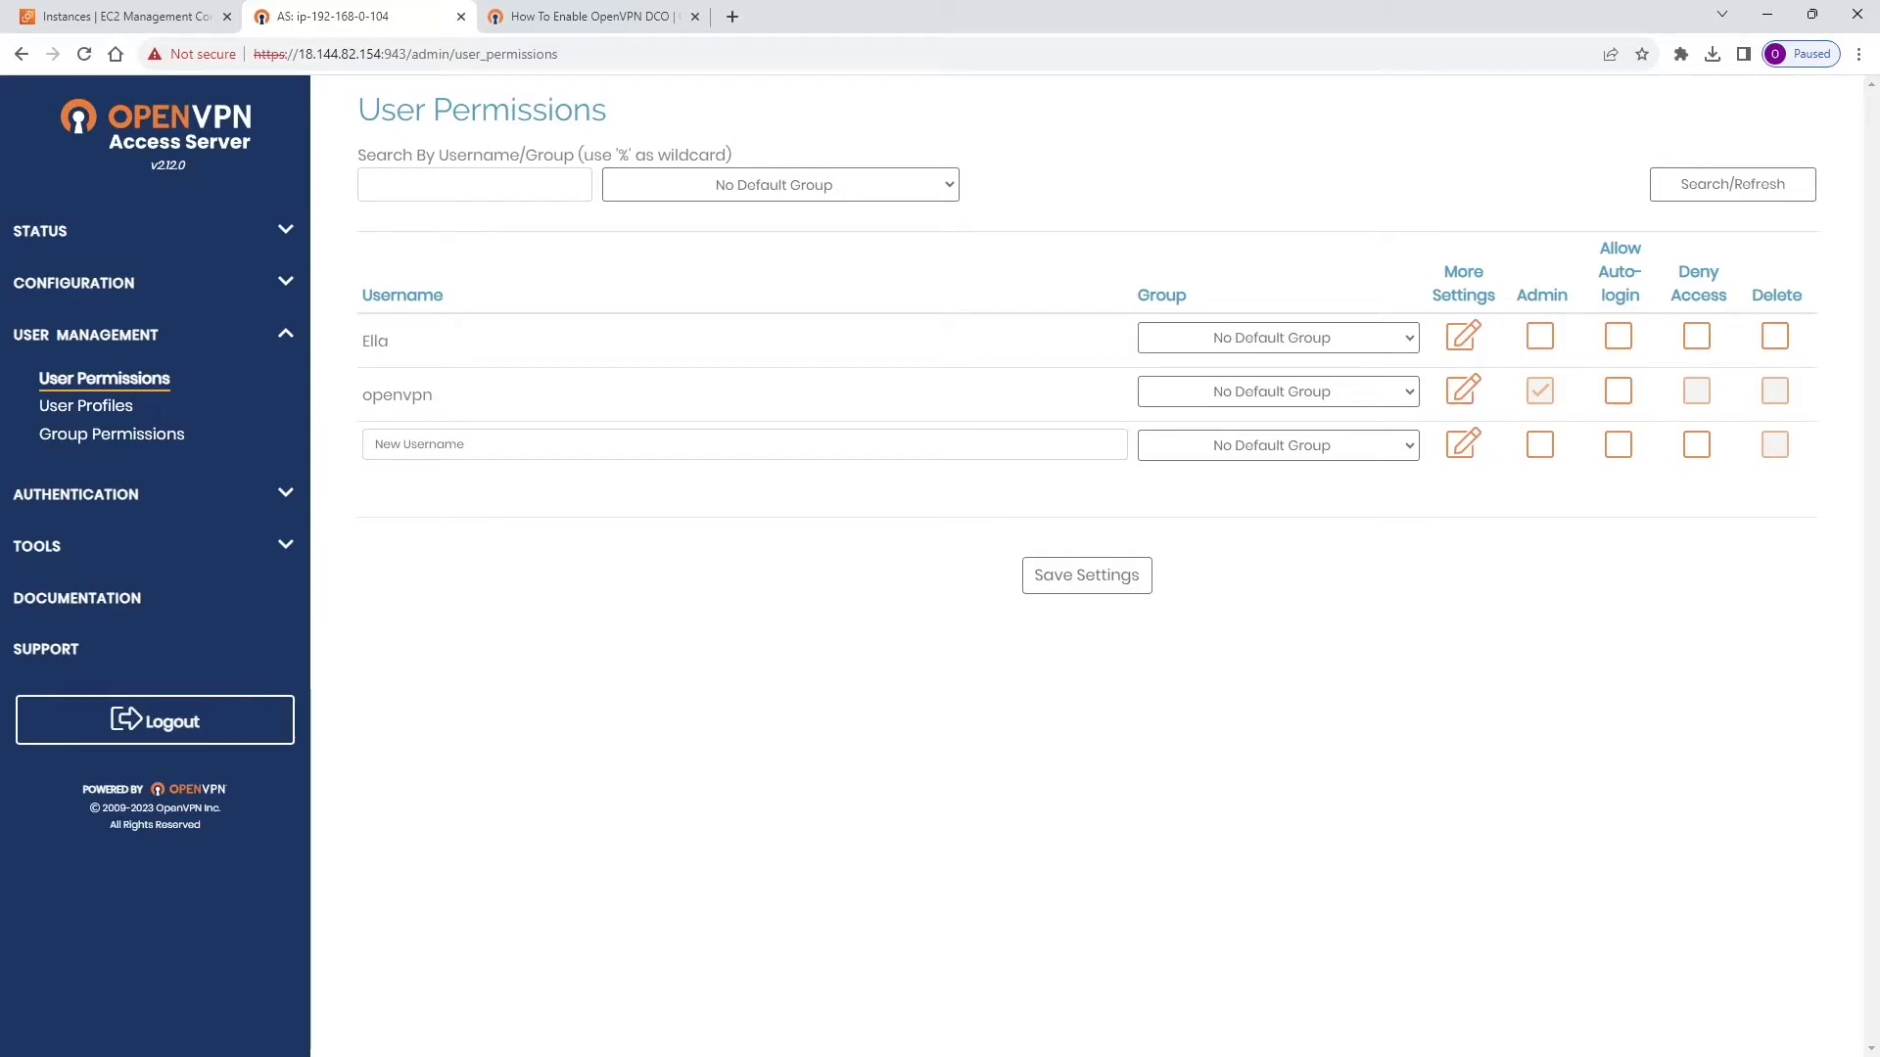
key("alt+Tab")
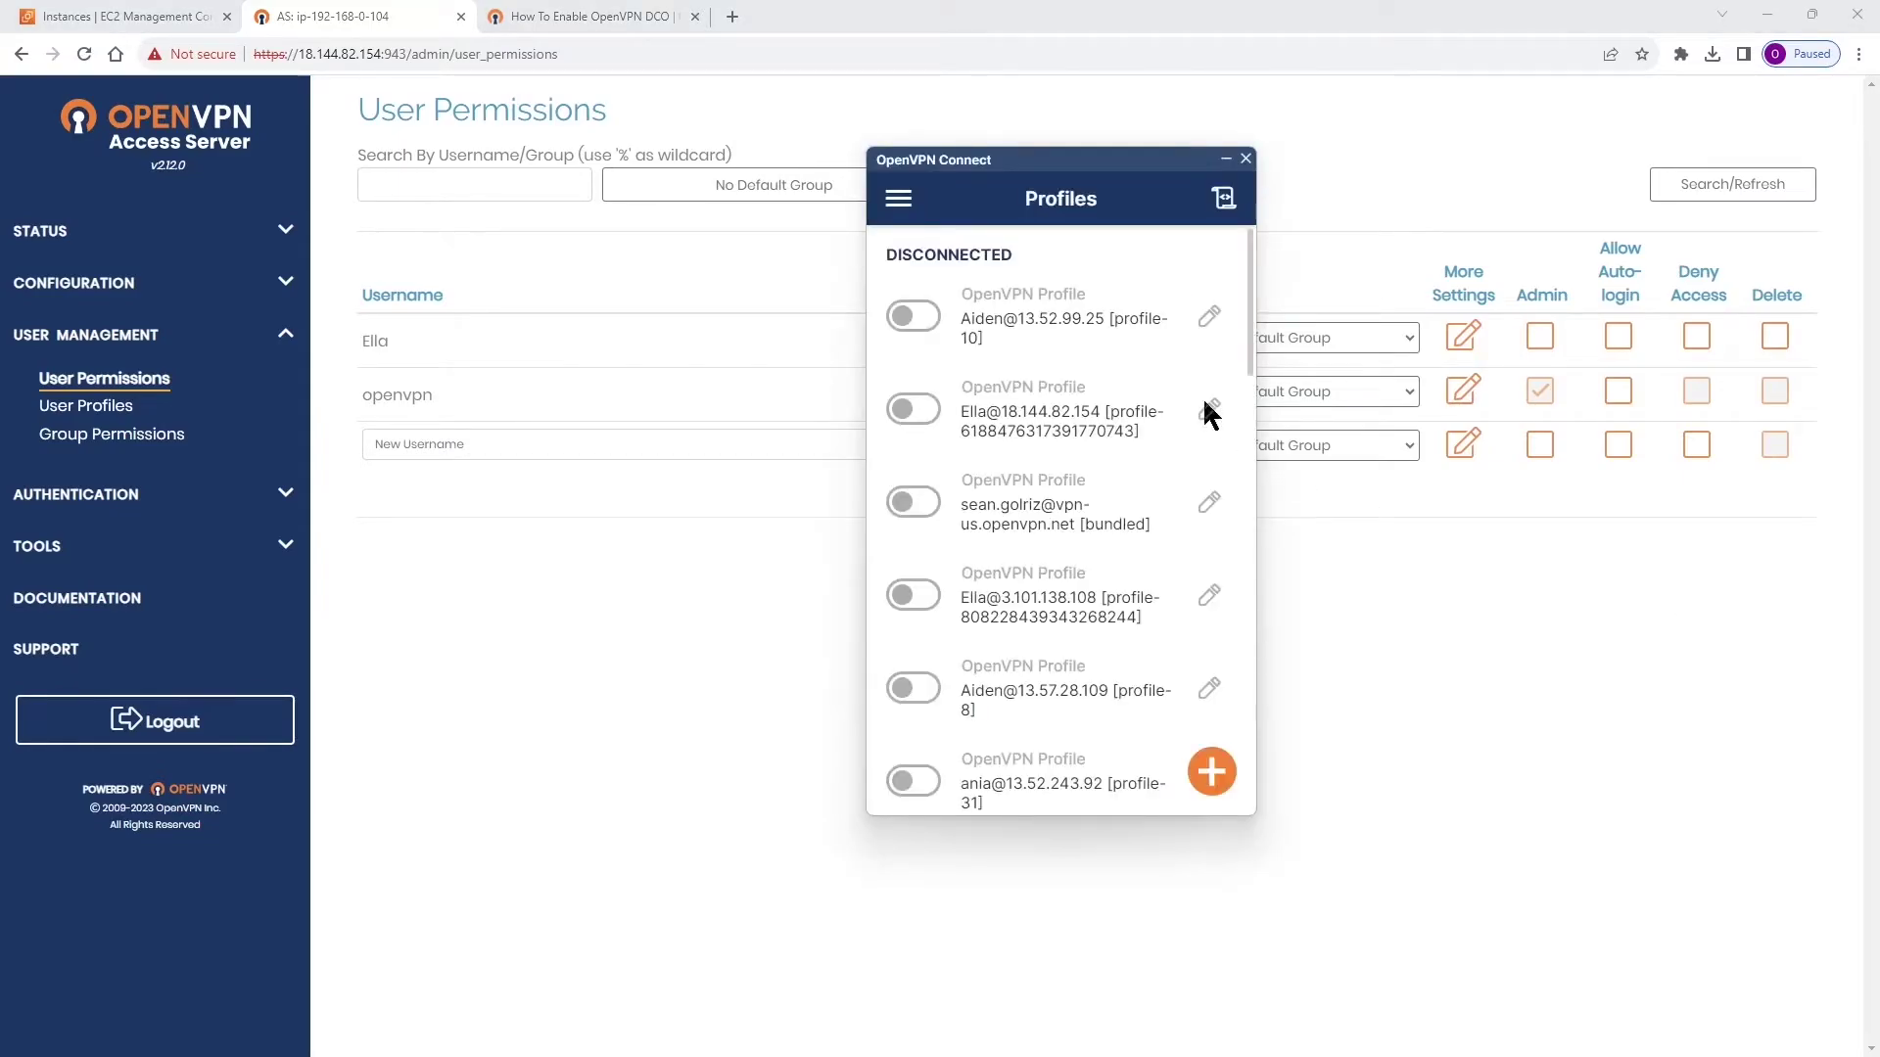
left_click(913, 410)
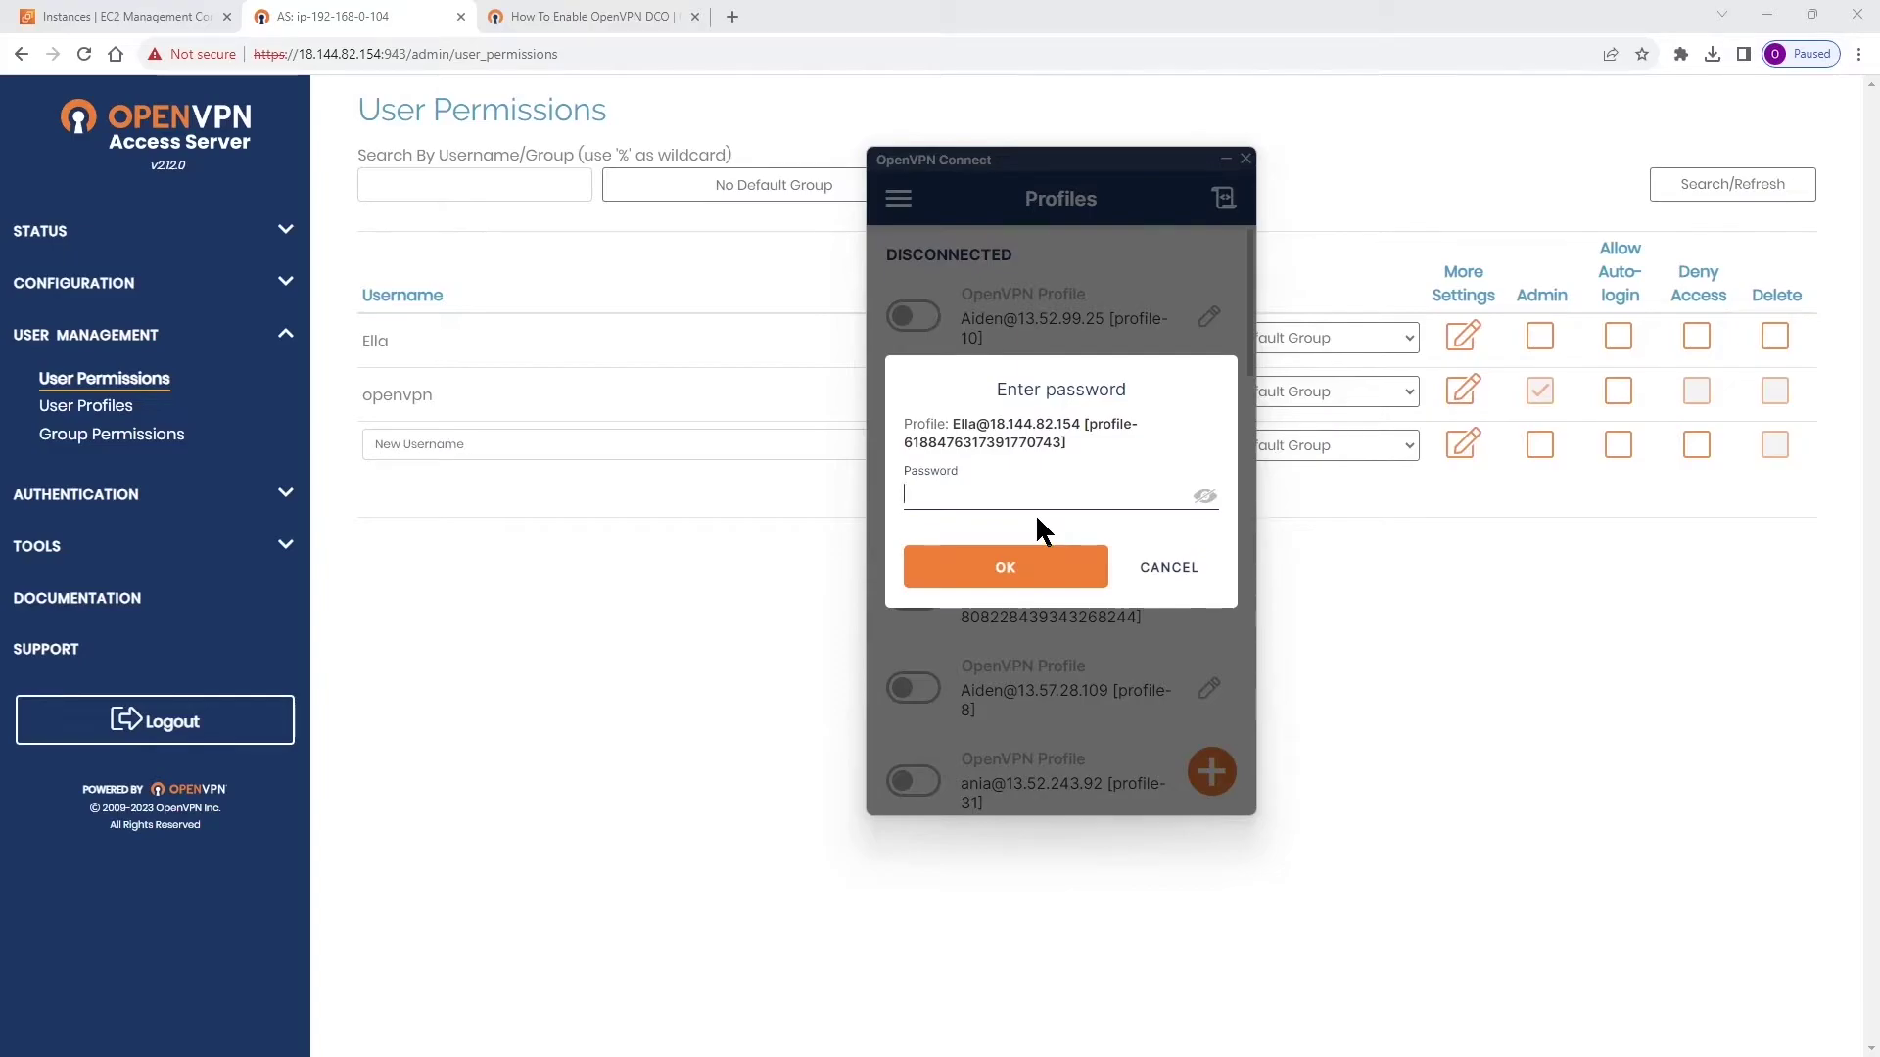
type("********")
key("Return")
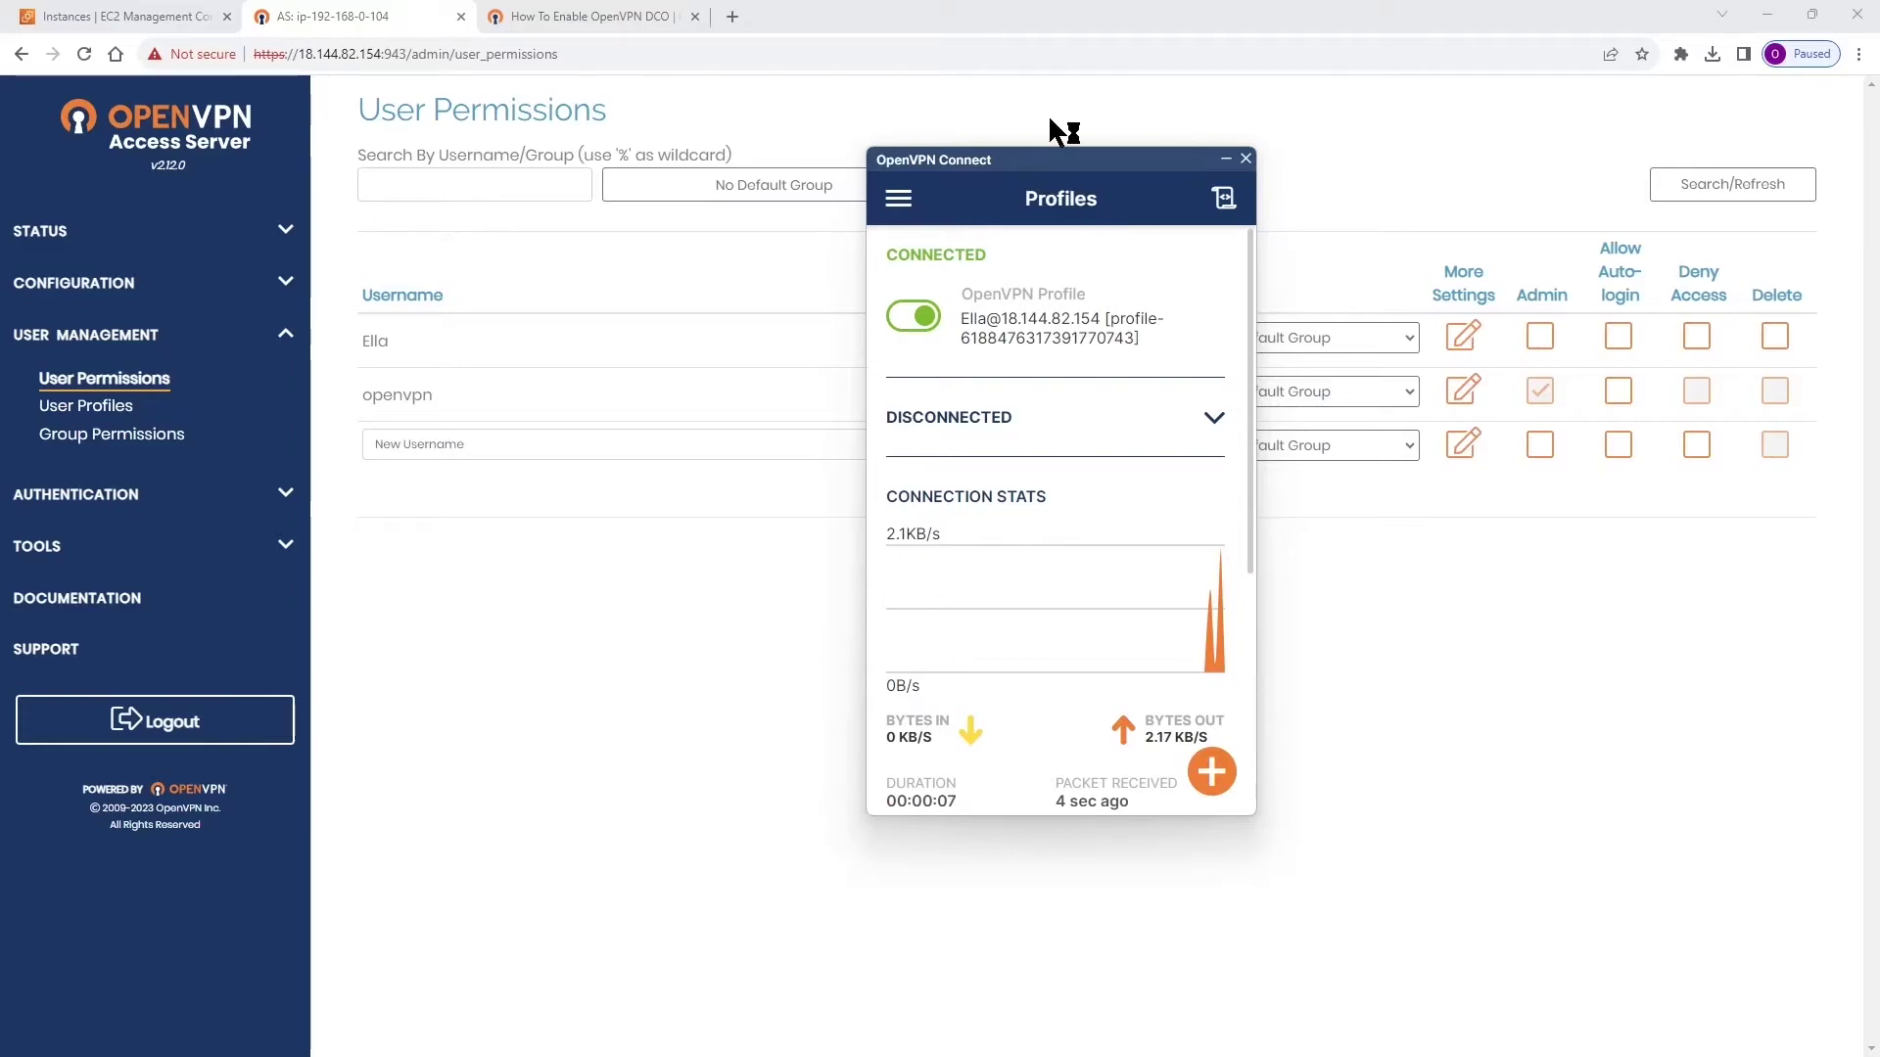
left_click_drag(1032, 160, 917, 160)
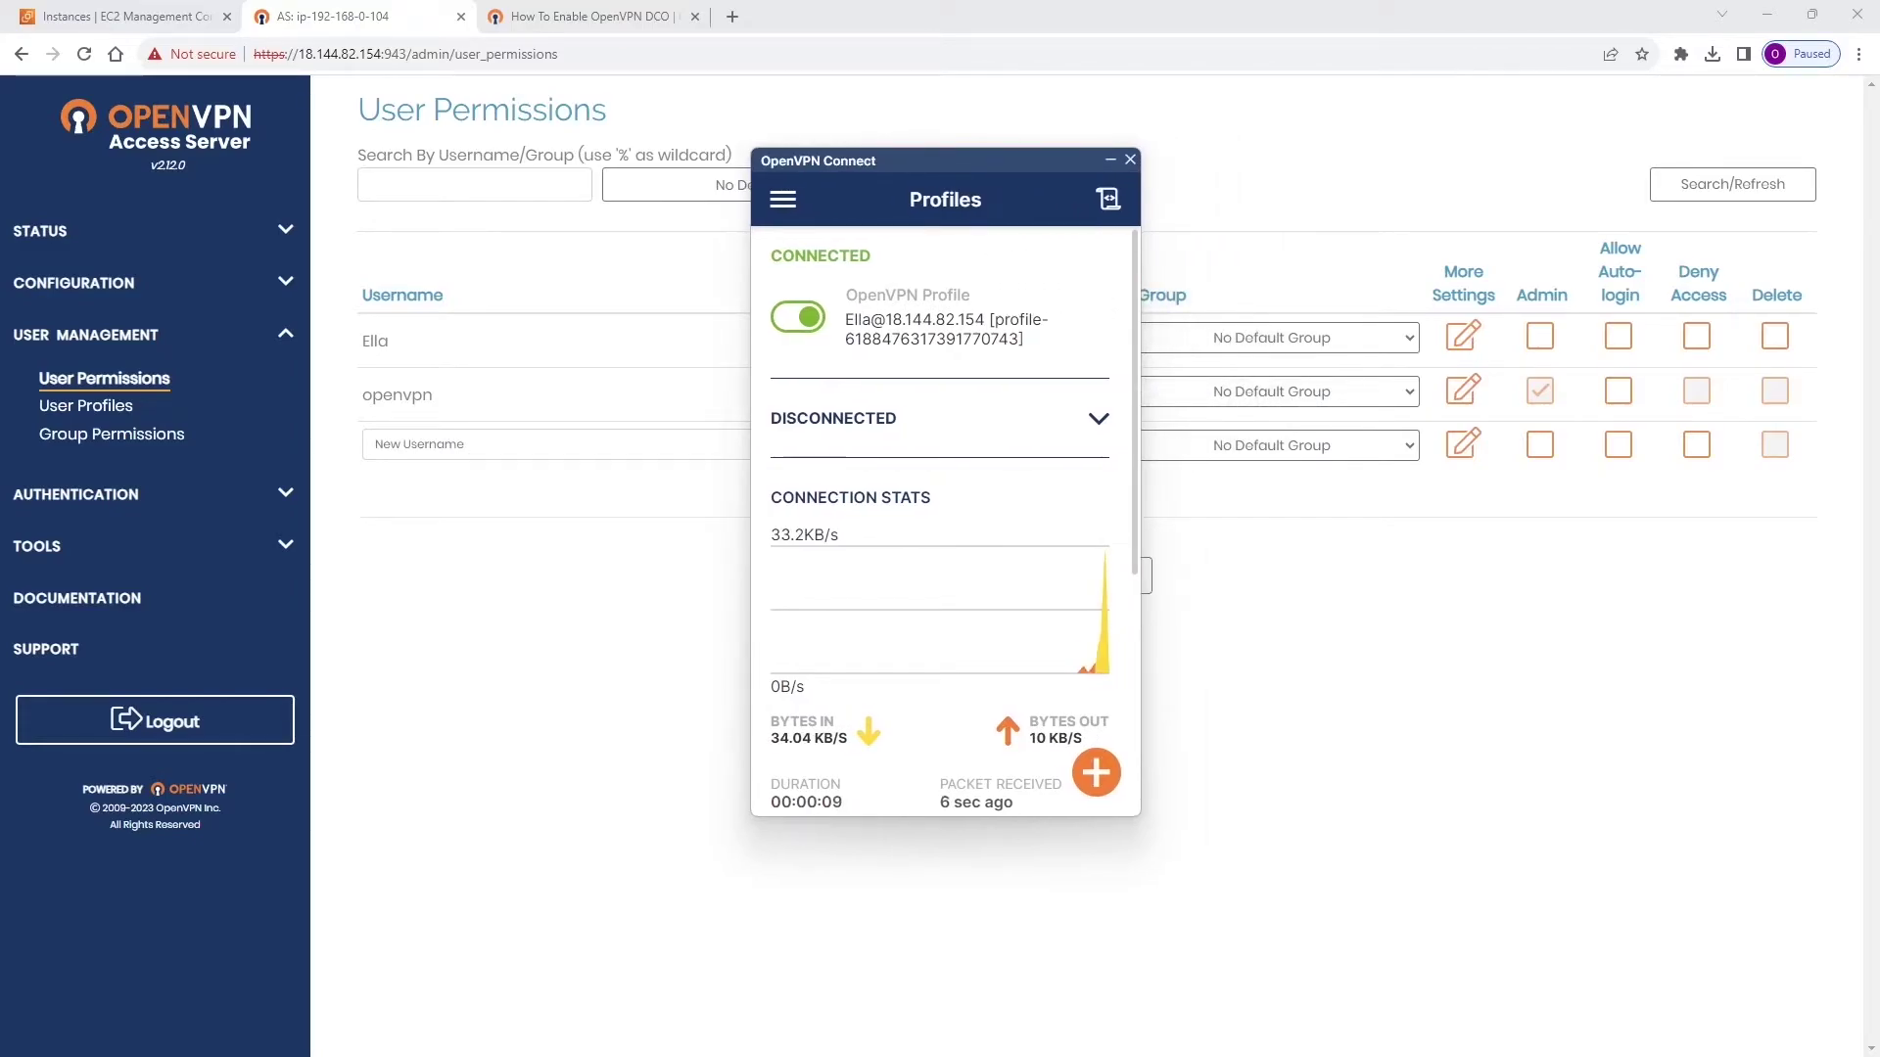
- Switch to File Explorer and check the size and file count of the Old_Videos folder in its properties
key("alt+Tab")
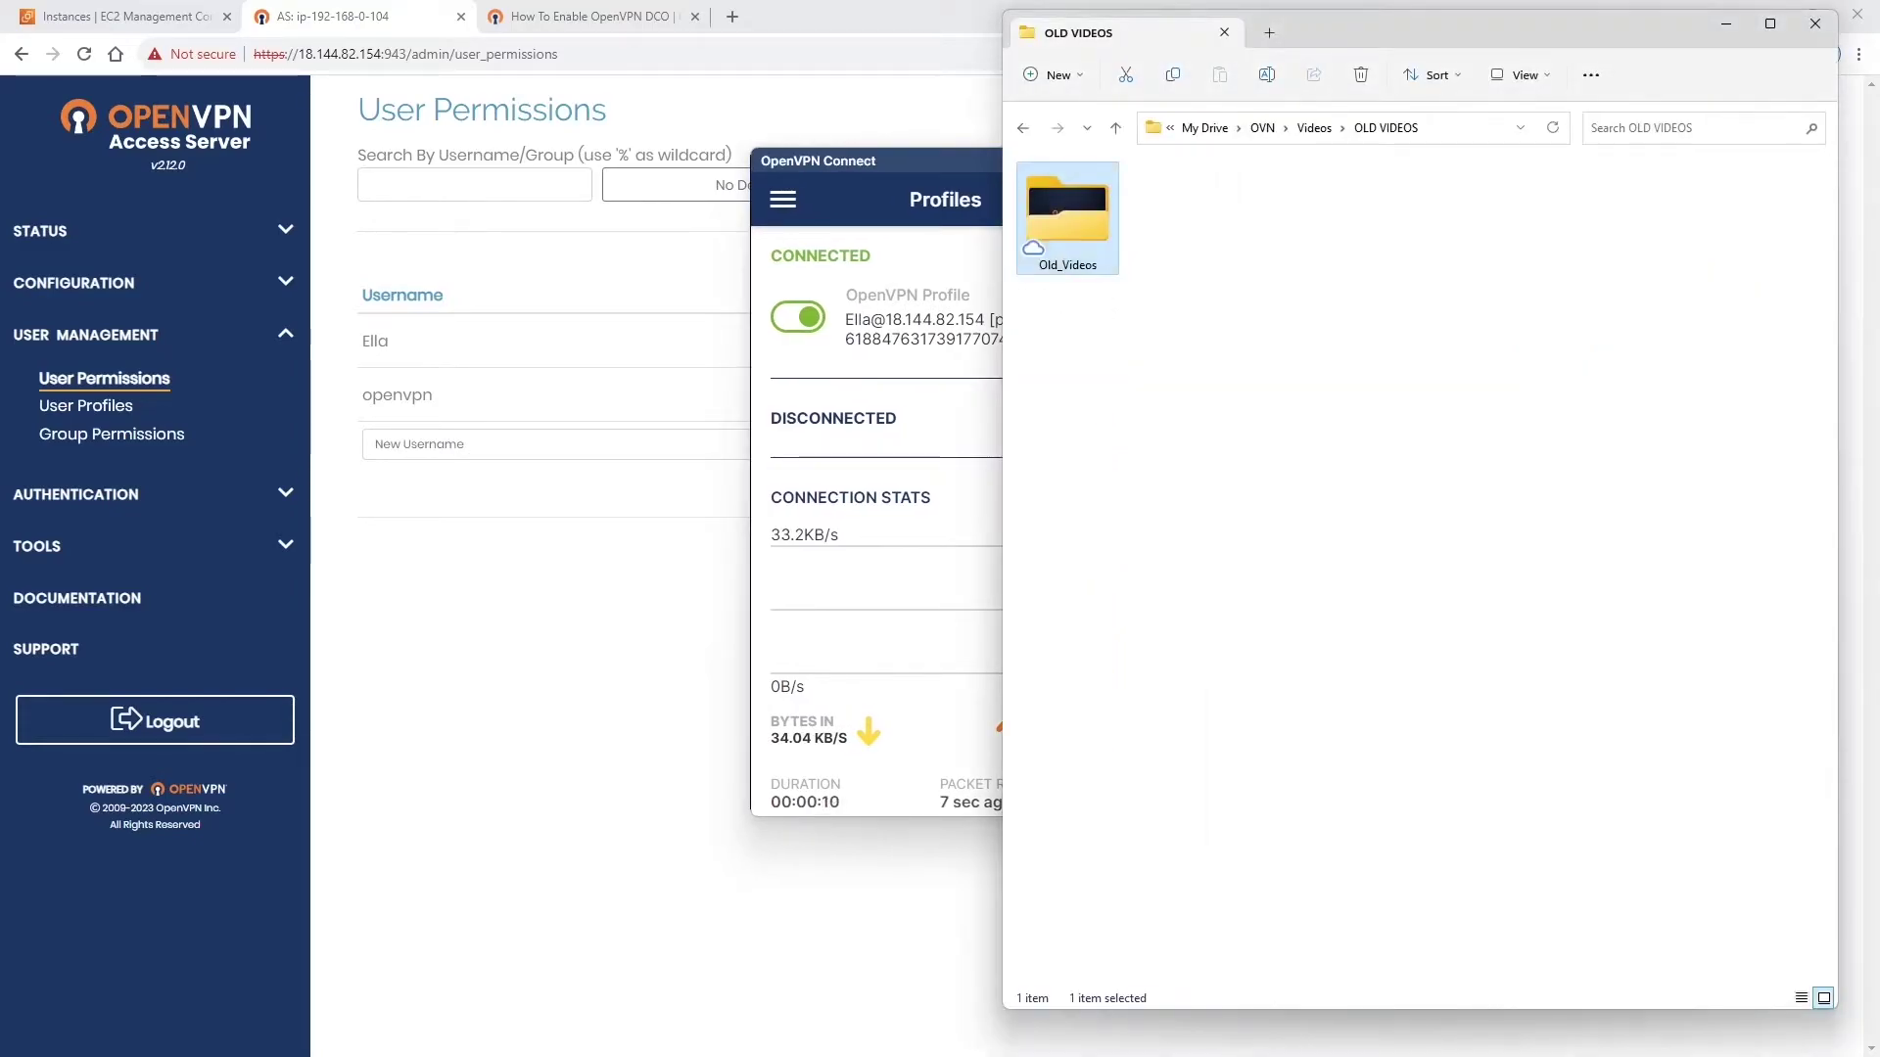
right_click(1066, 208)
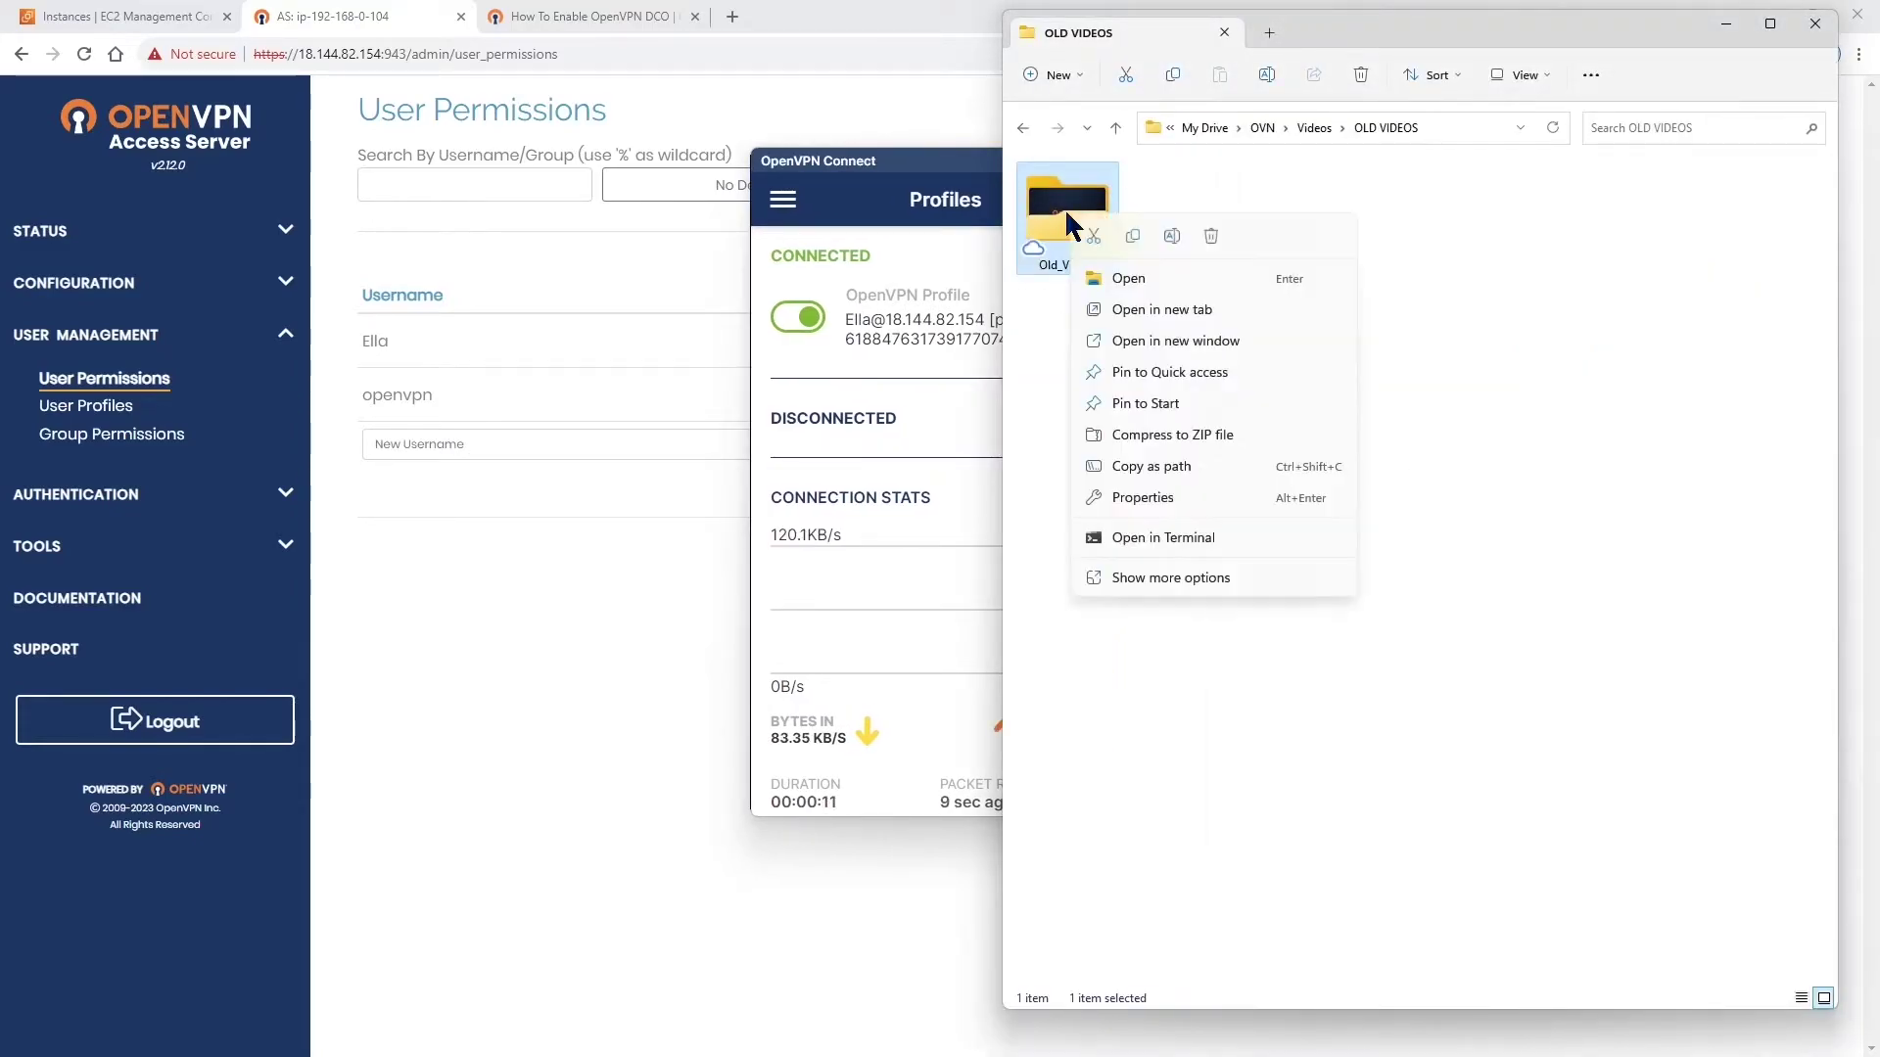
left_click(1149, 501)
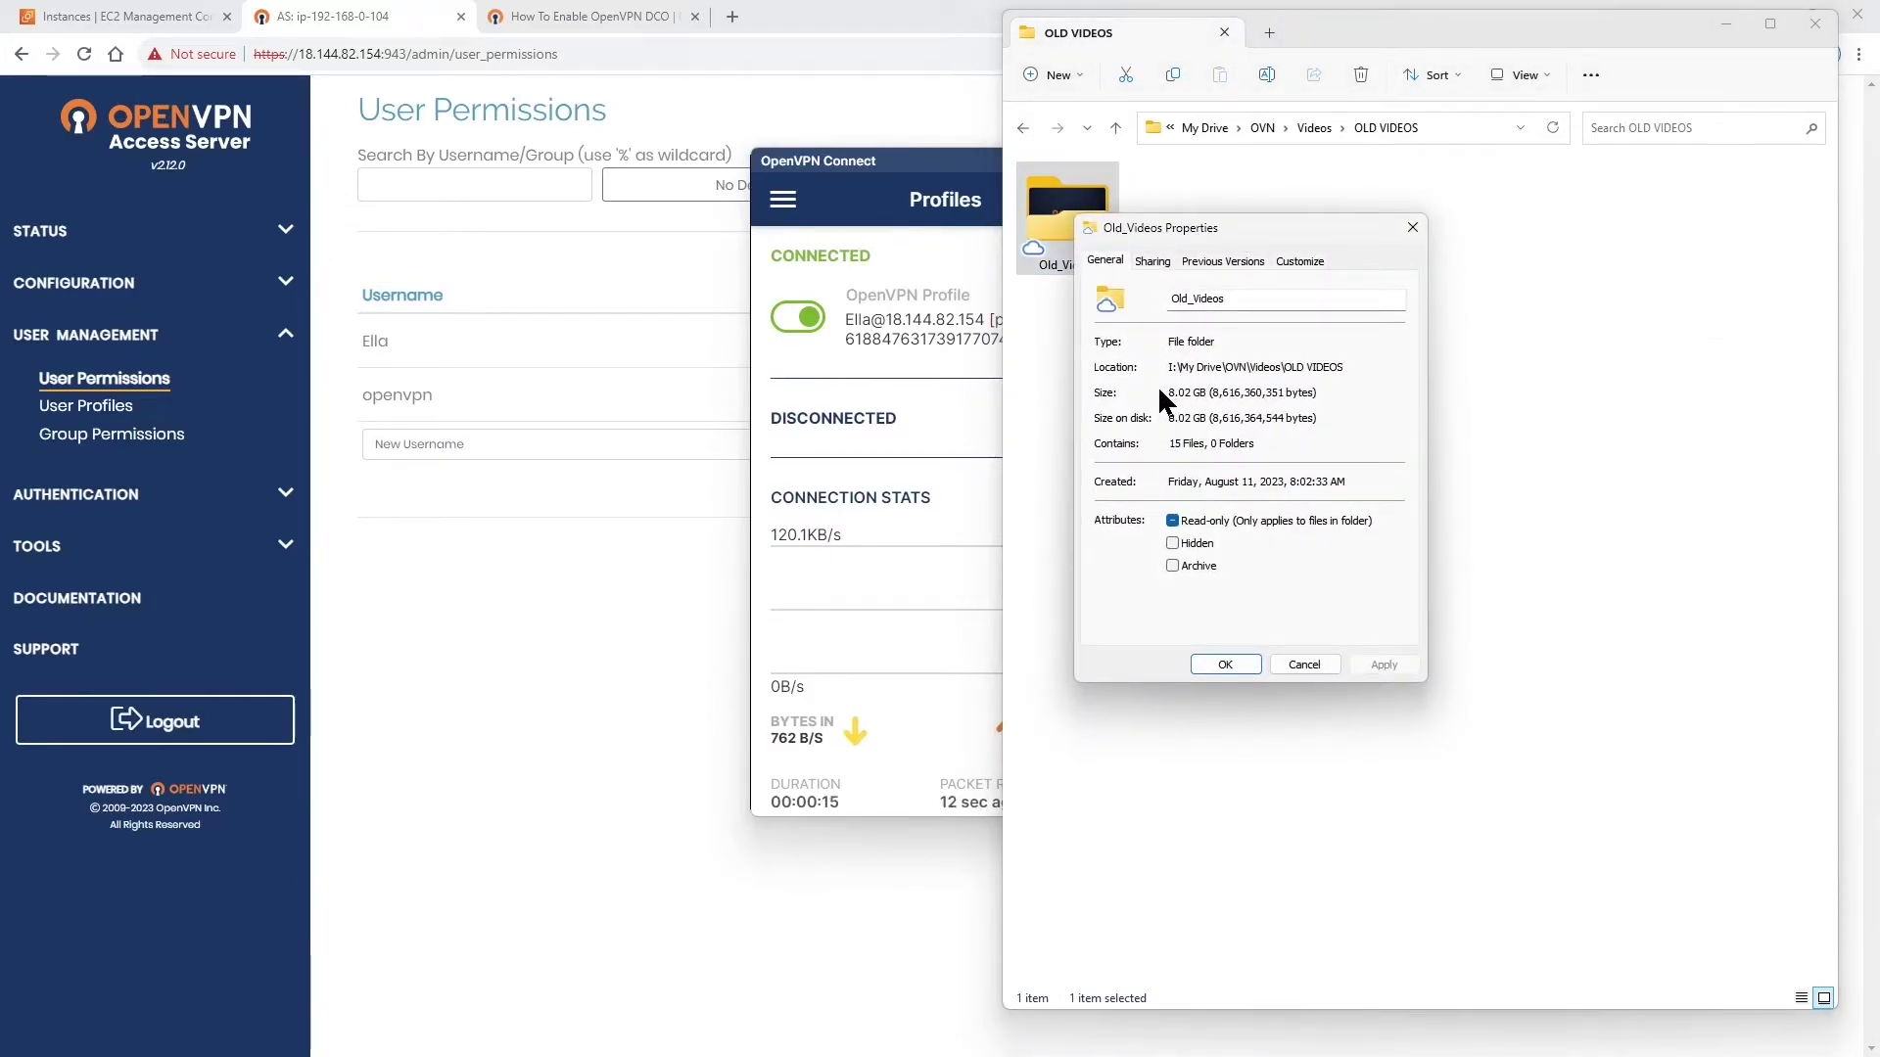
left_click_drag(1172, 394, 1214, 393)
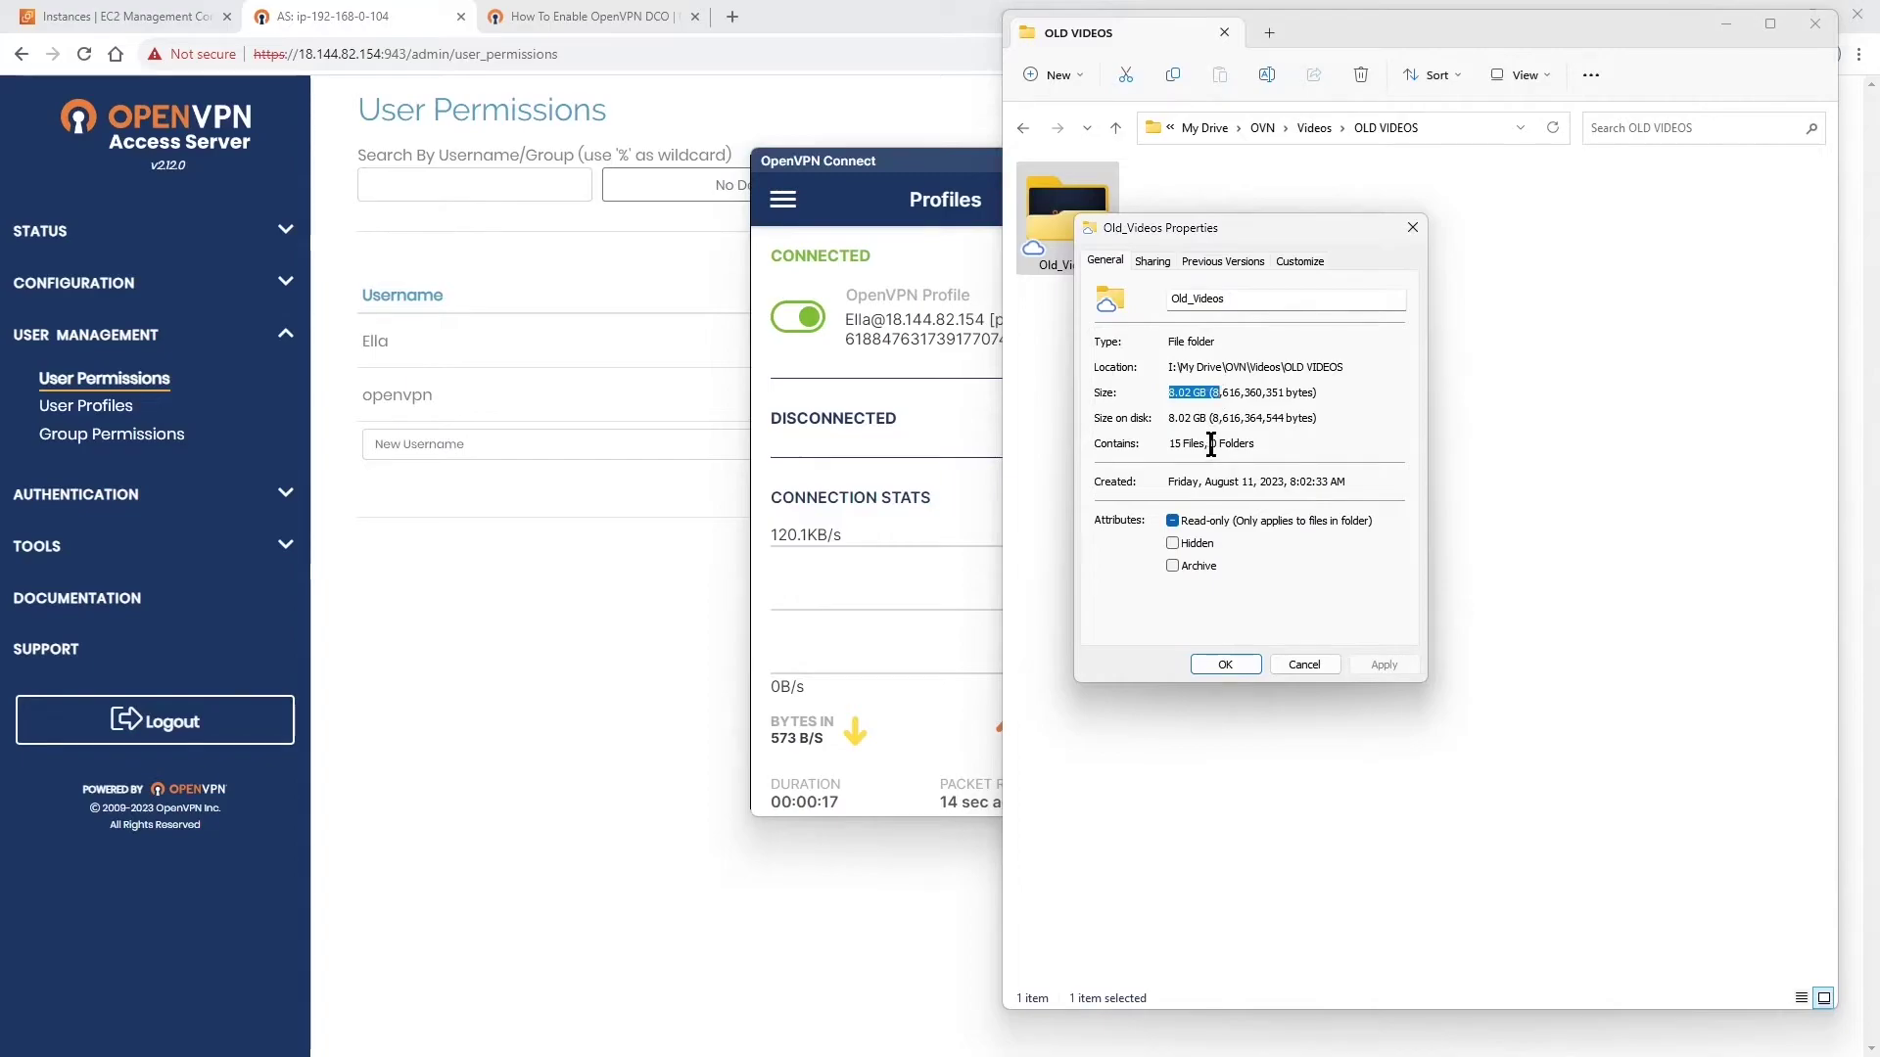
left_click(1215, 443)
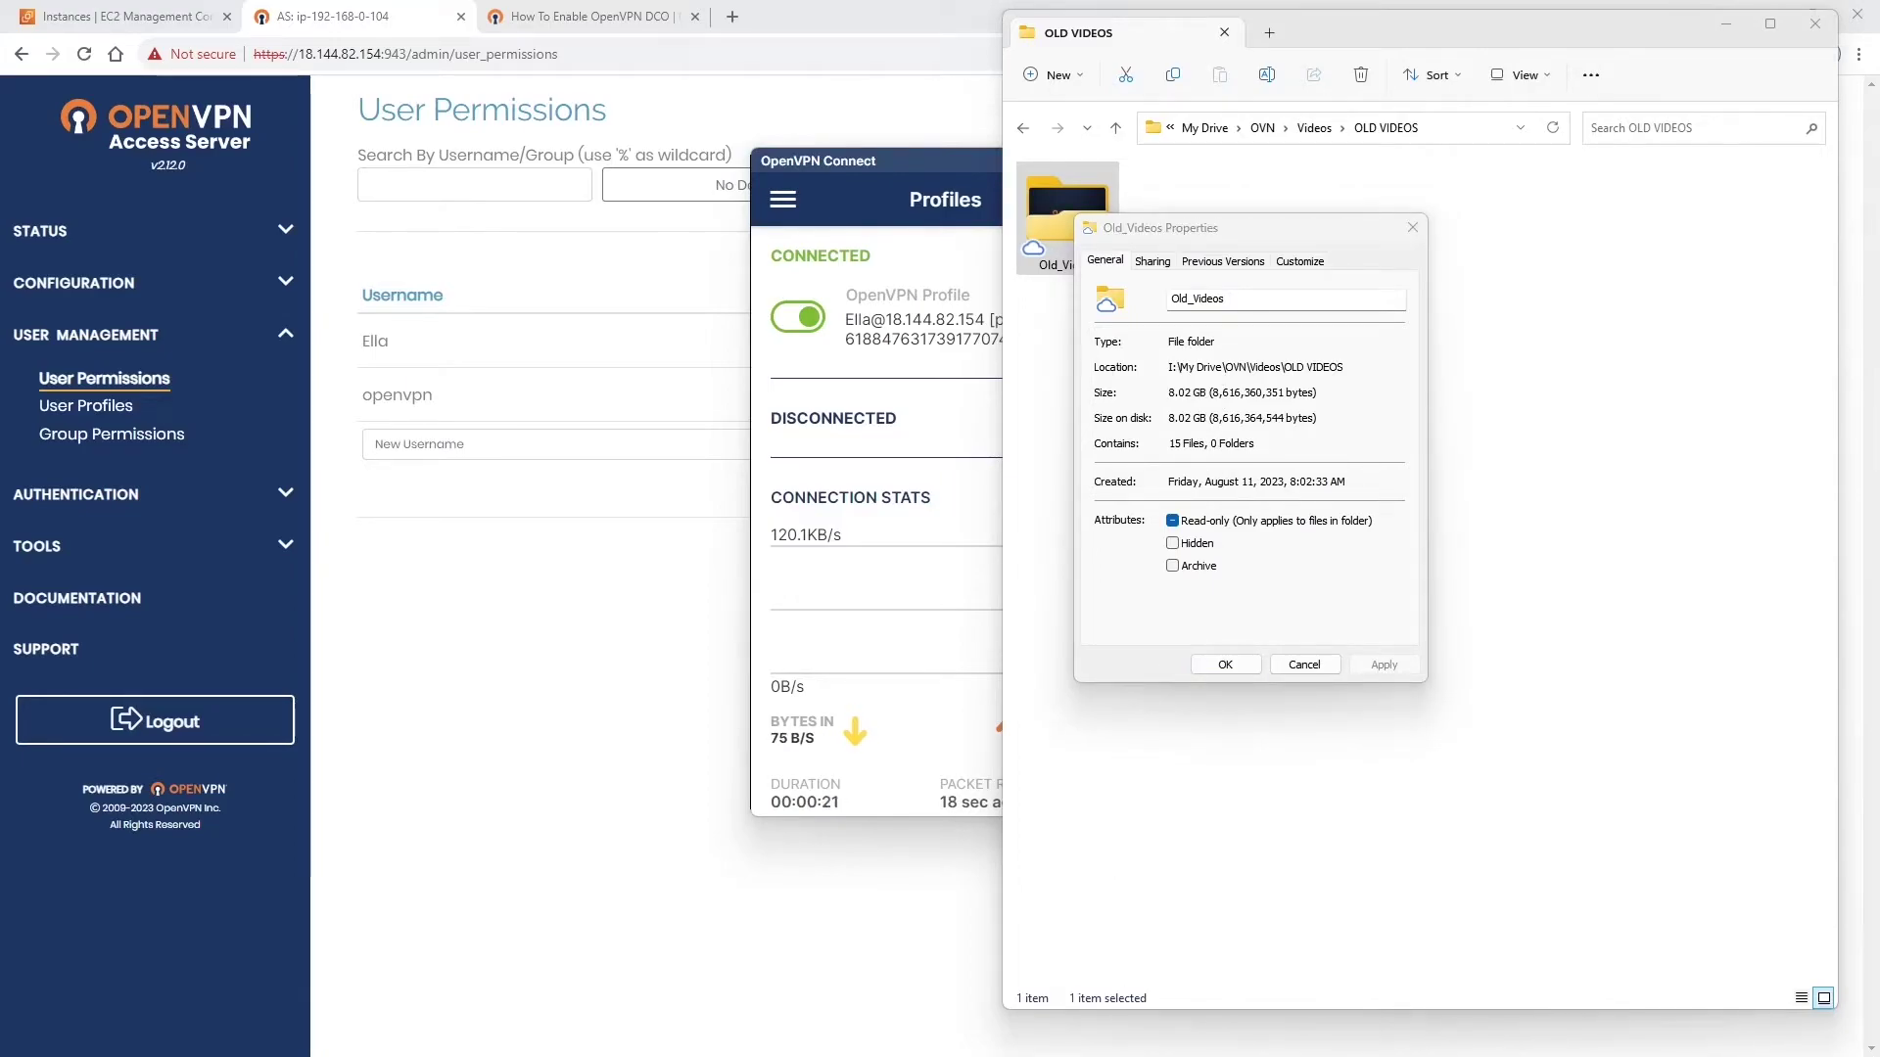
- Open the Shared folder on \\192.168.8.194 and arrange it beside the OLD VIDEOS window, keeping OpenVPN Connect in view
key("super+r")
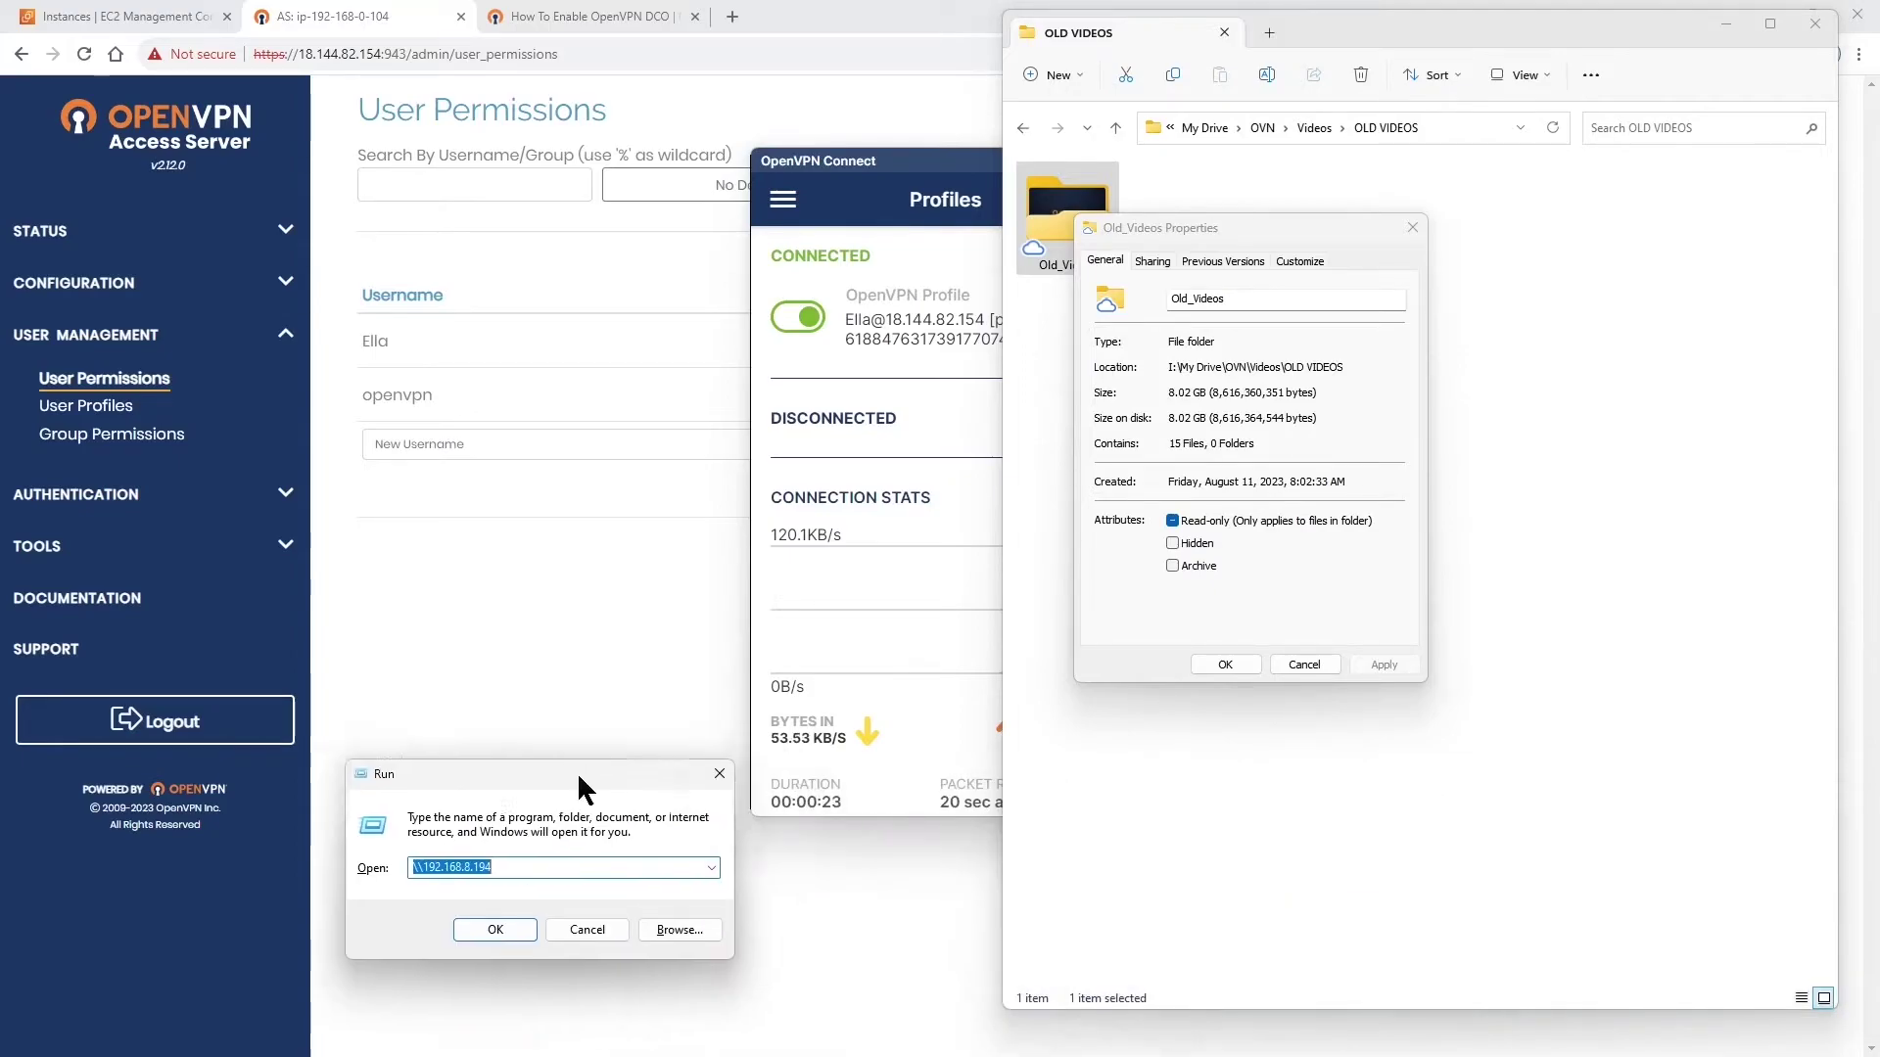
left_click(453, 925)
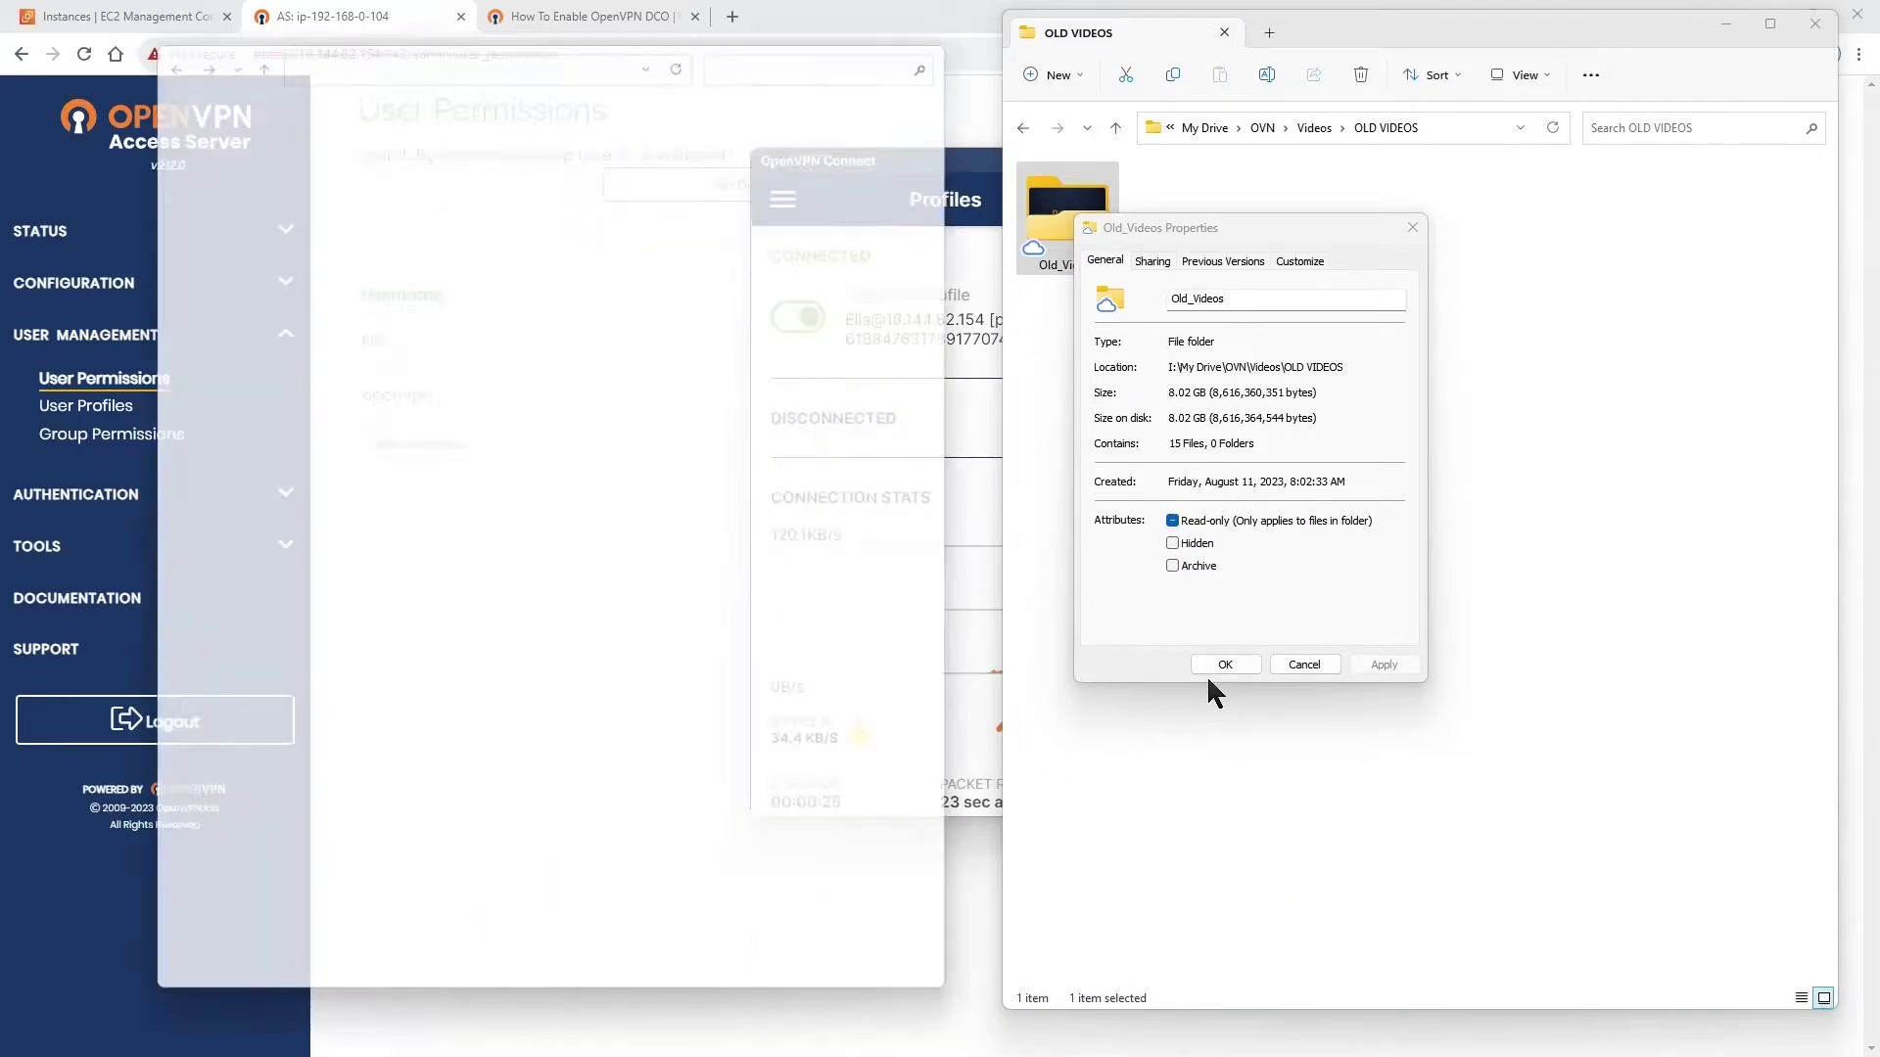
left_click(1220, 662)
double_click(209, 192)
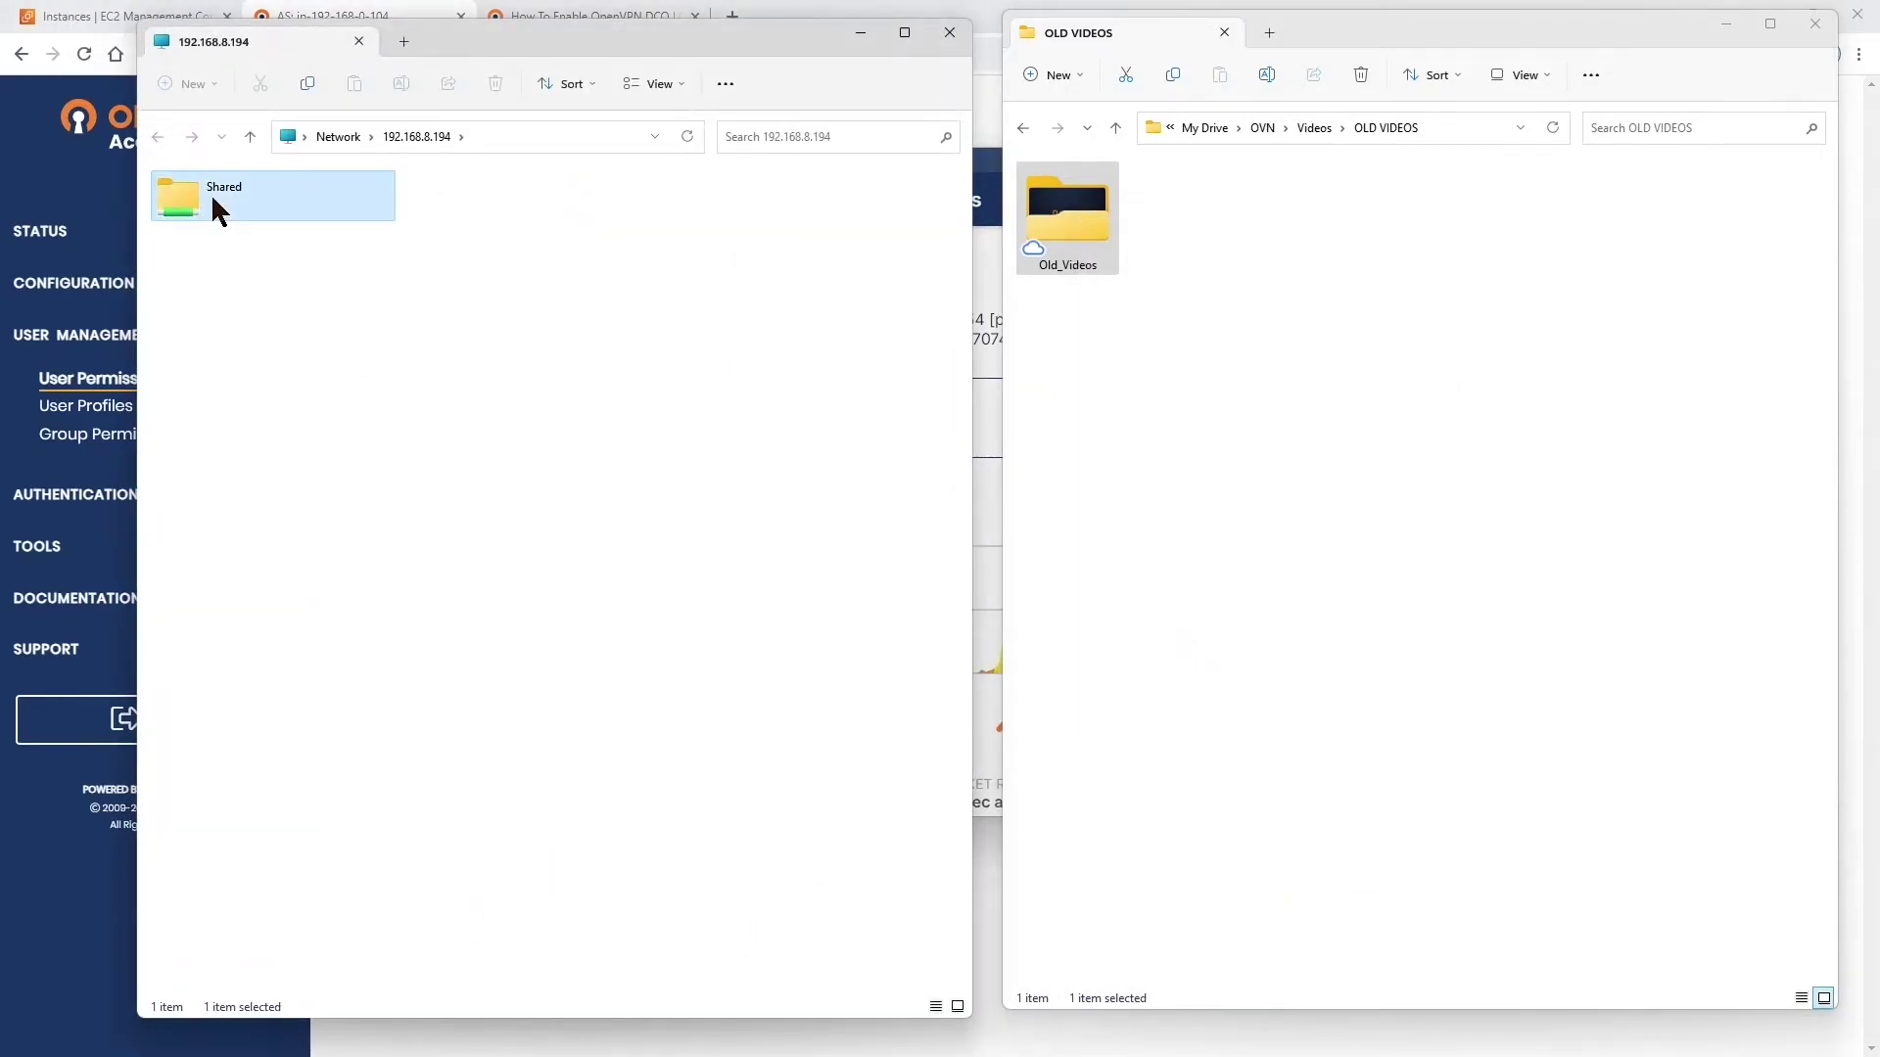
left_click_drag(527, 49, 453, 51)
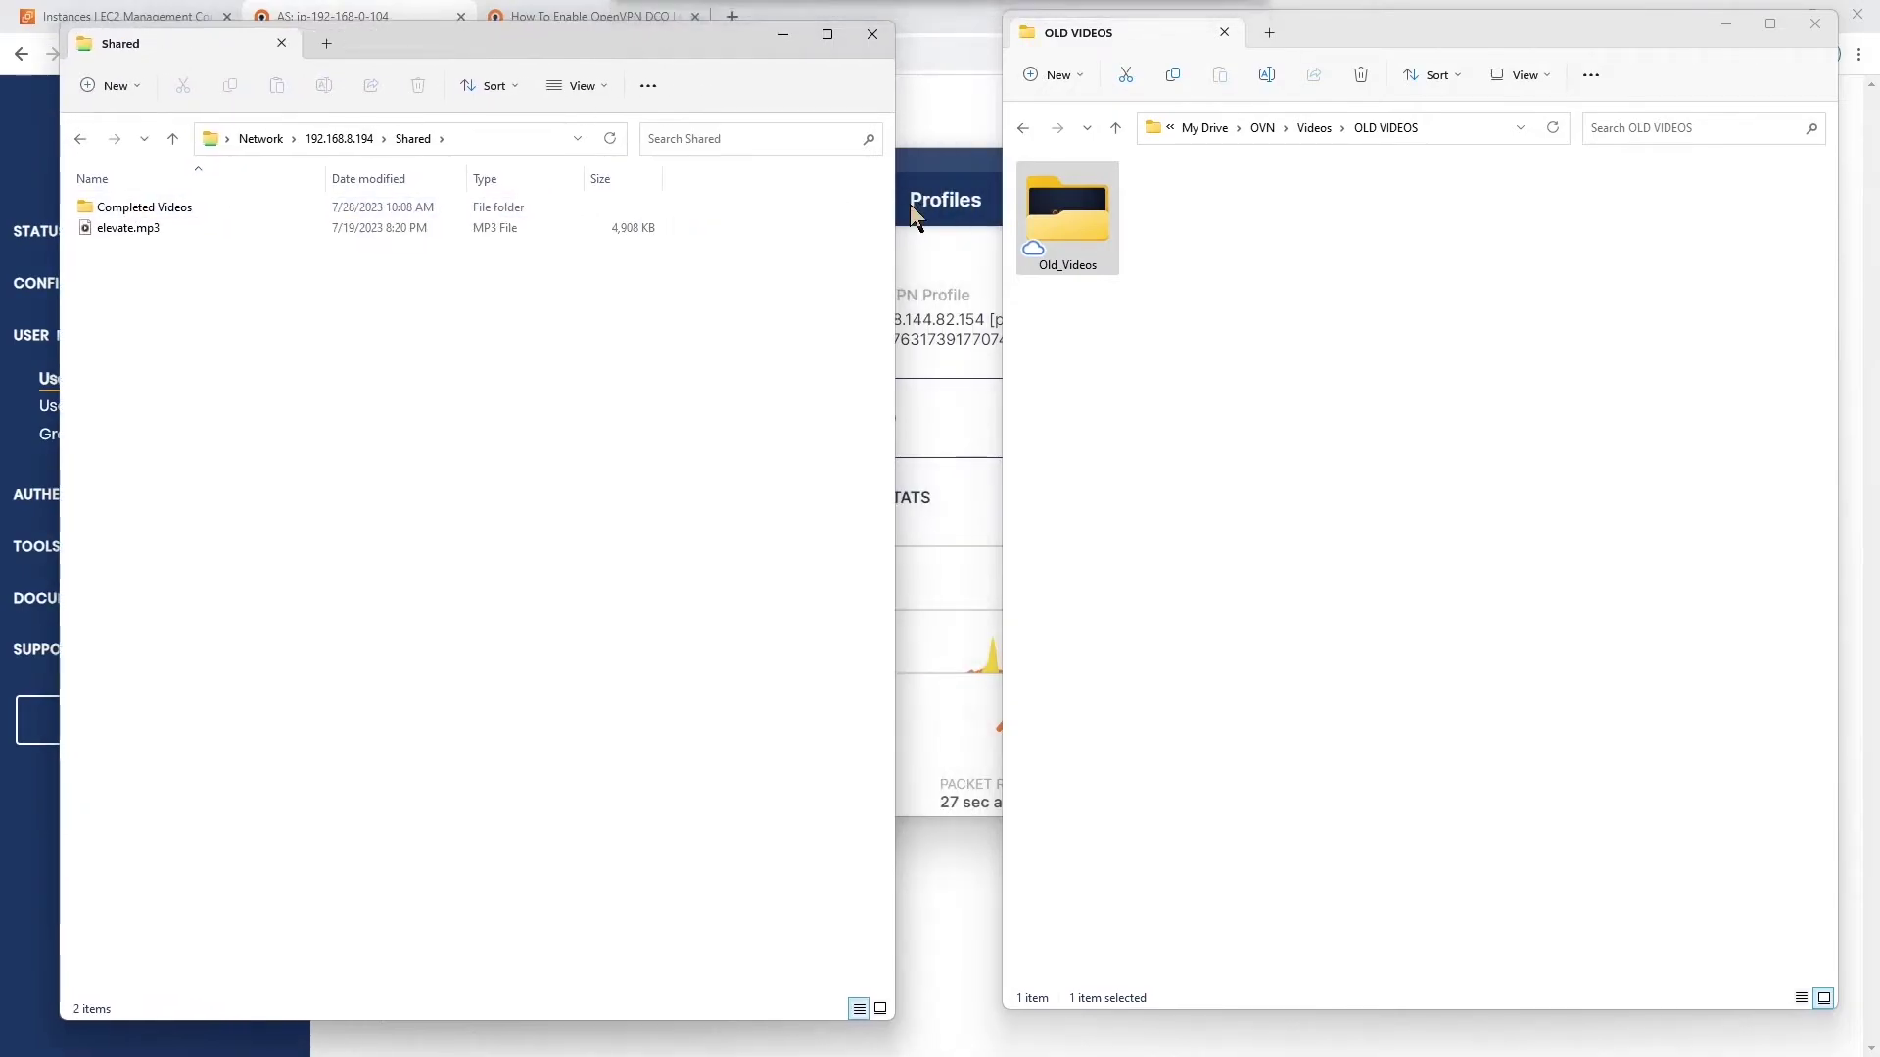
left_click_drag(928, 162, 1418, 251)
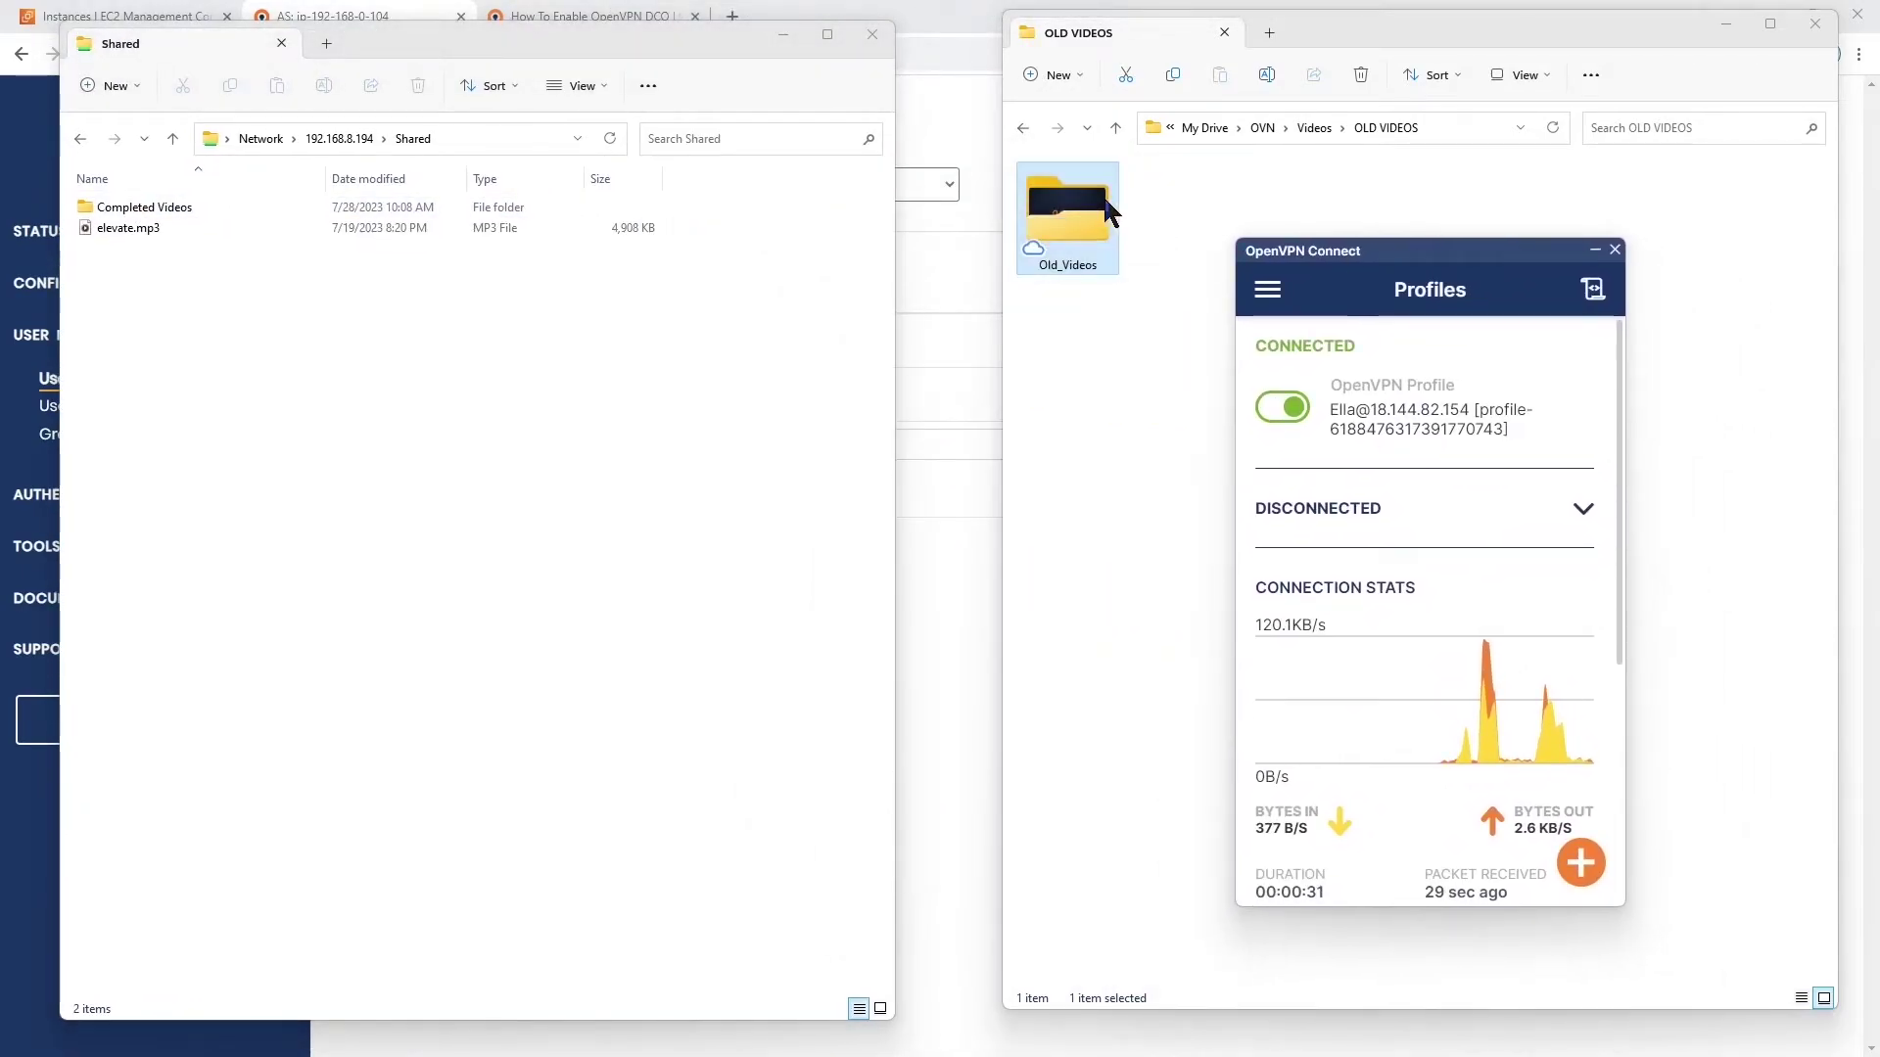
- Copy the Old_Videos folder into the Shared network folder and move the copy progress window clear of OpenVPN Connect
left_click_drag(1104, 202, 423, 333)
left_click(461, 343)
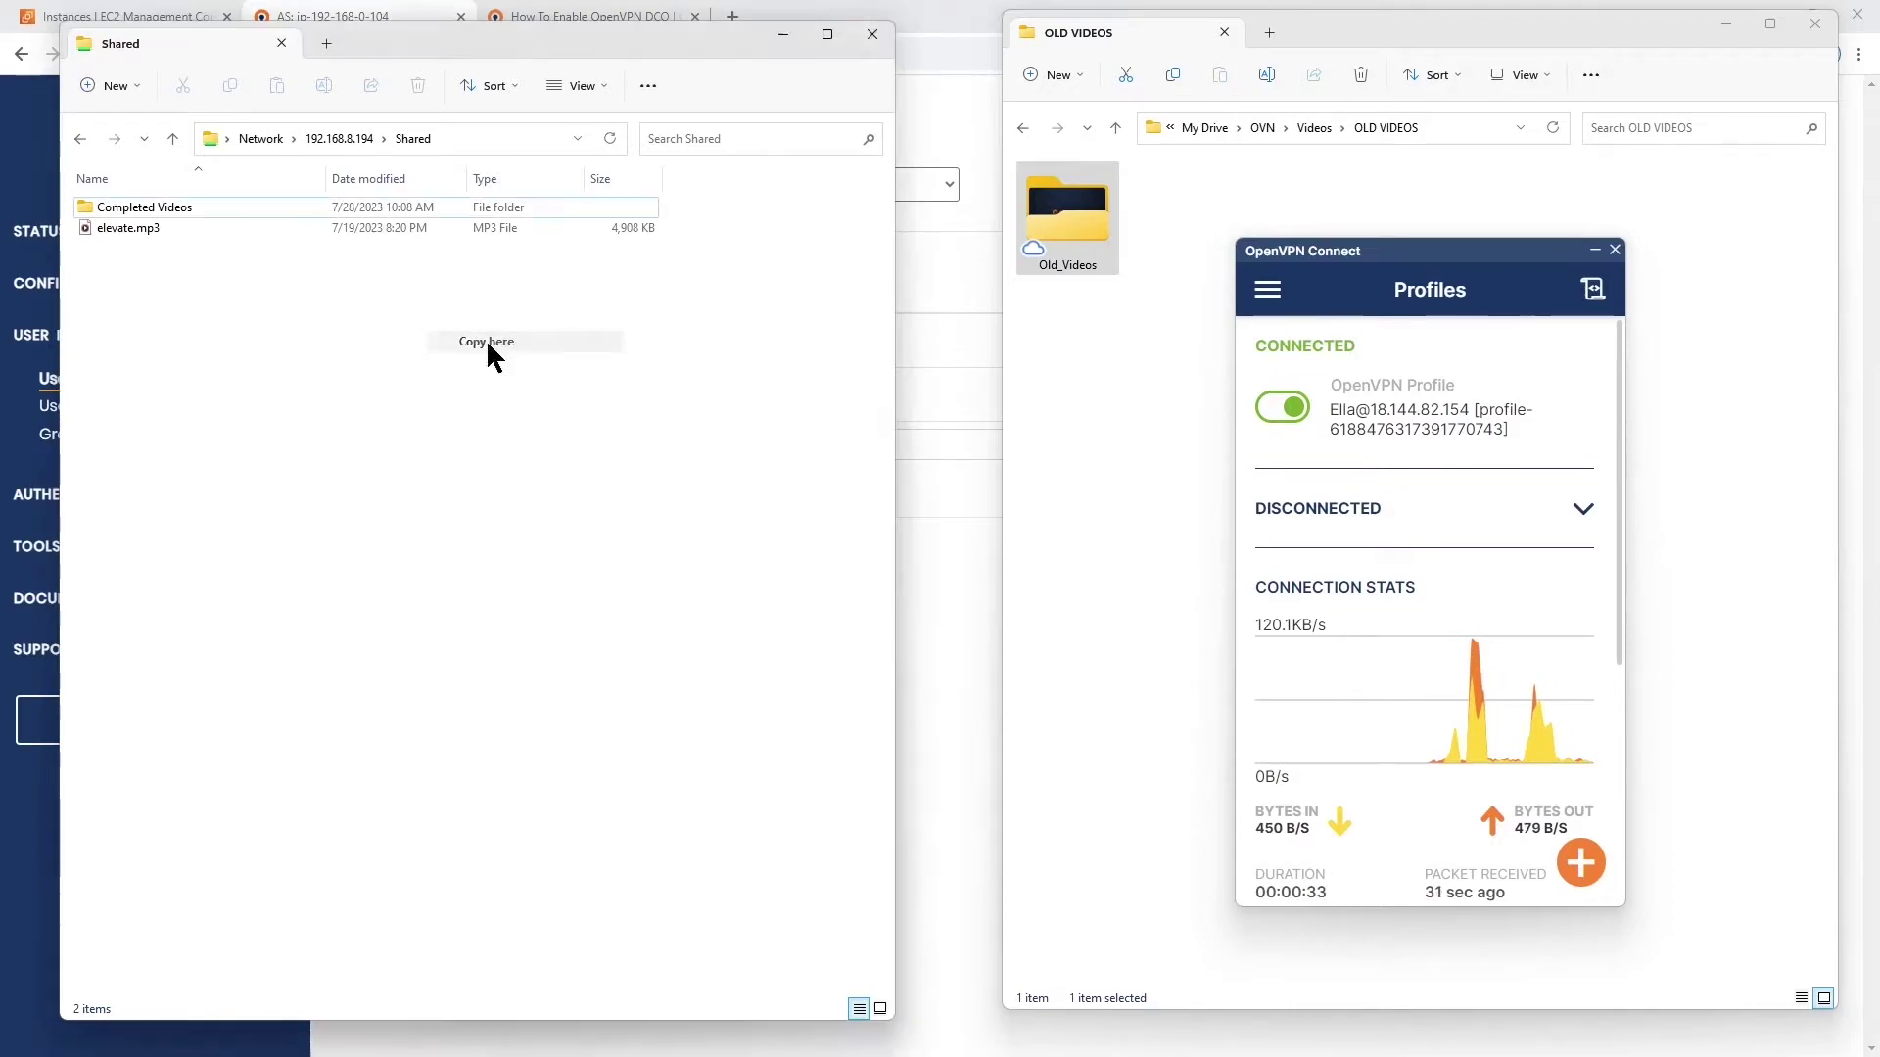
left_click_drag(1469, 255, 1358, 245)
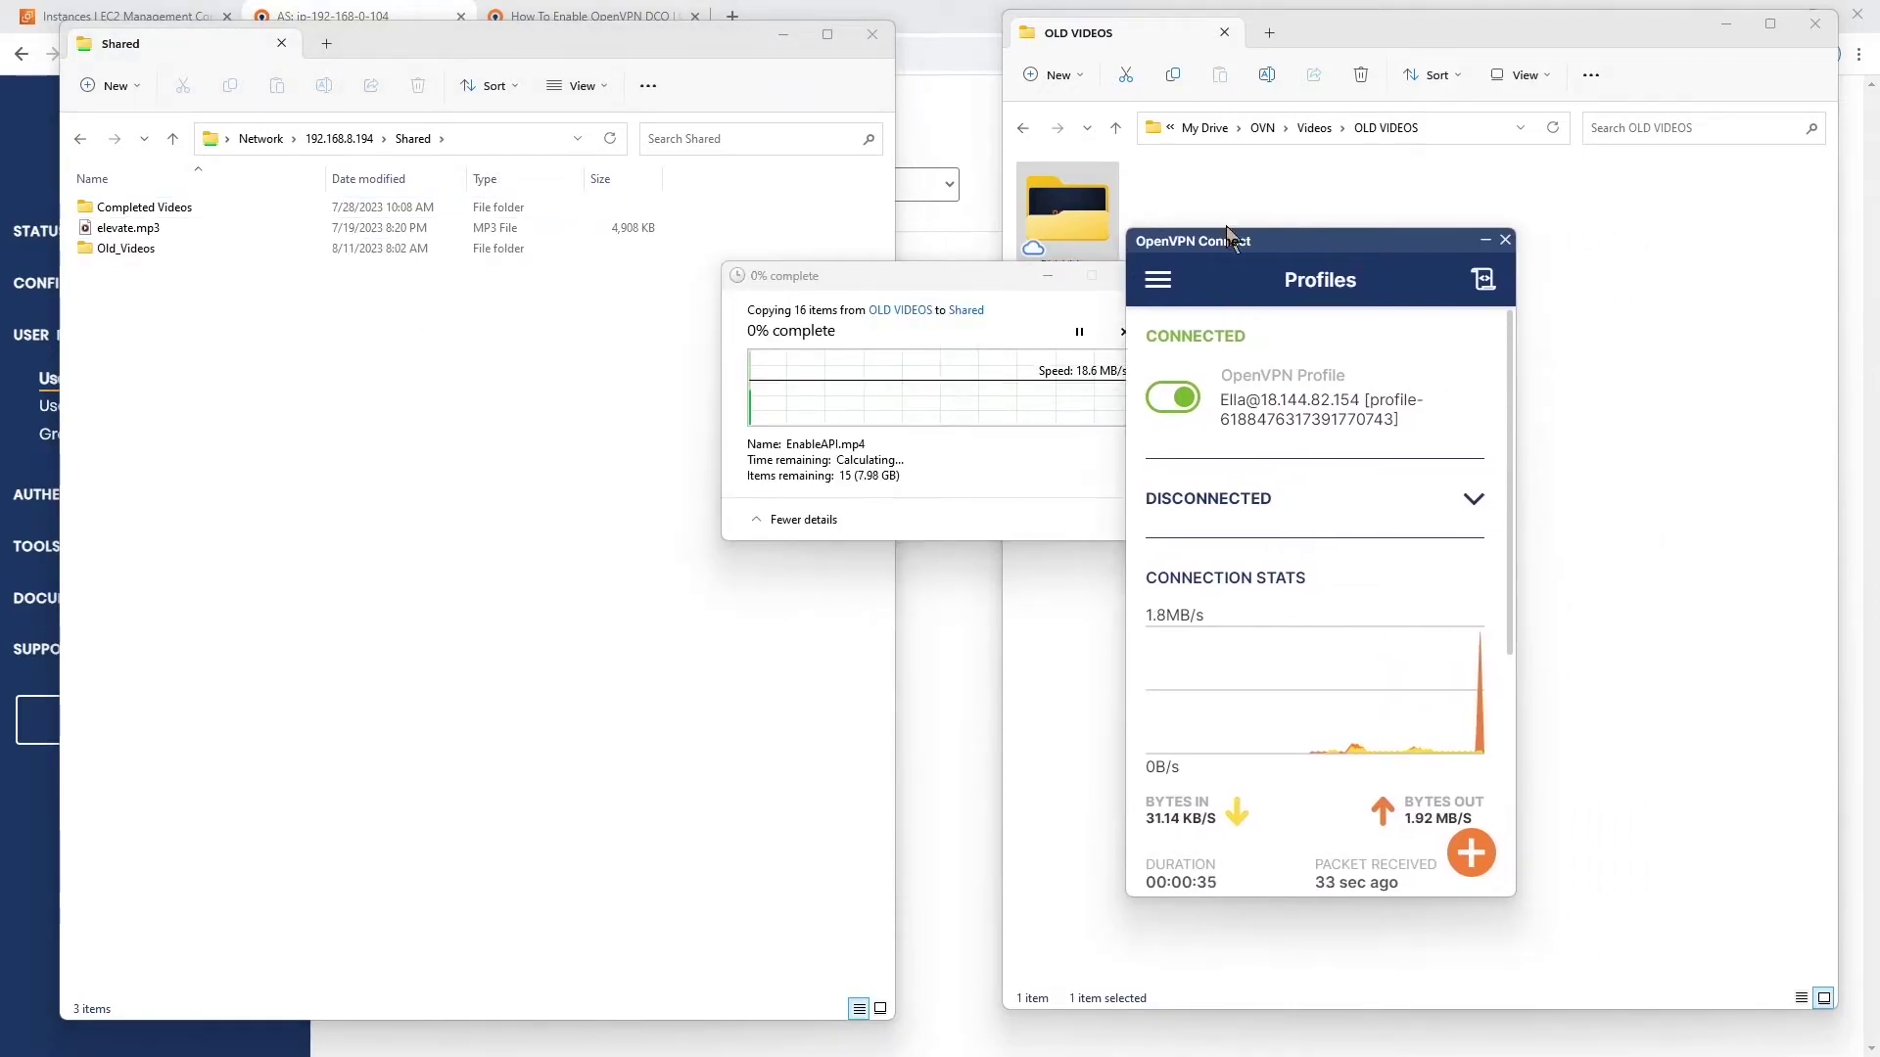
left_click_drag(844, 264, 401, 178)
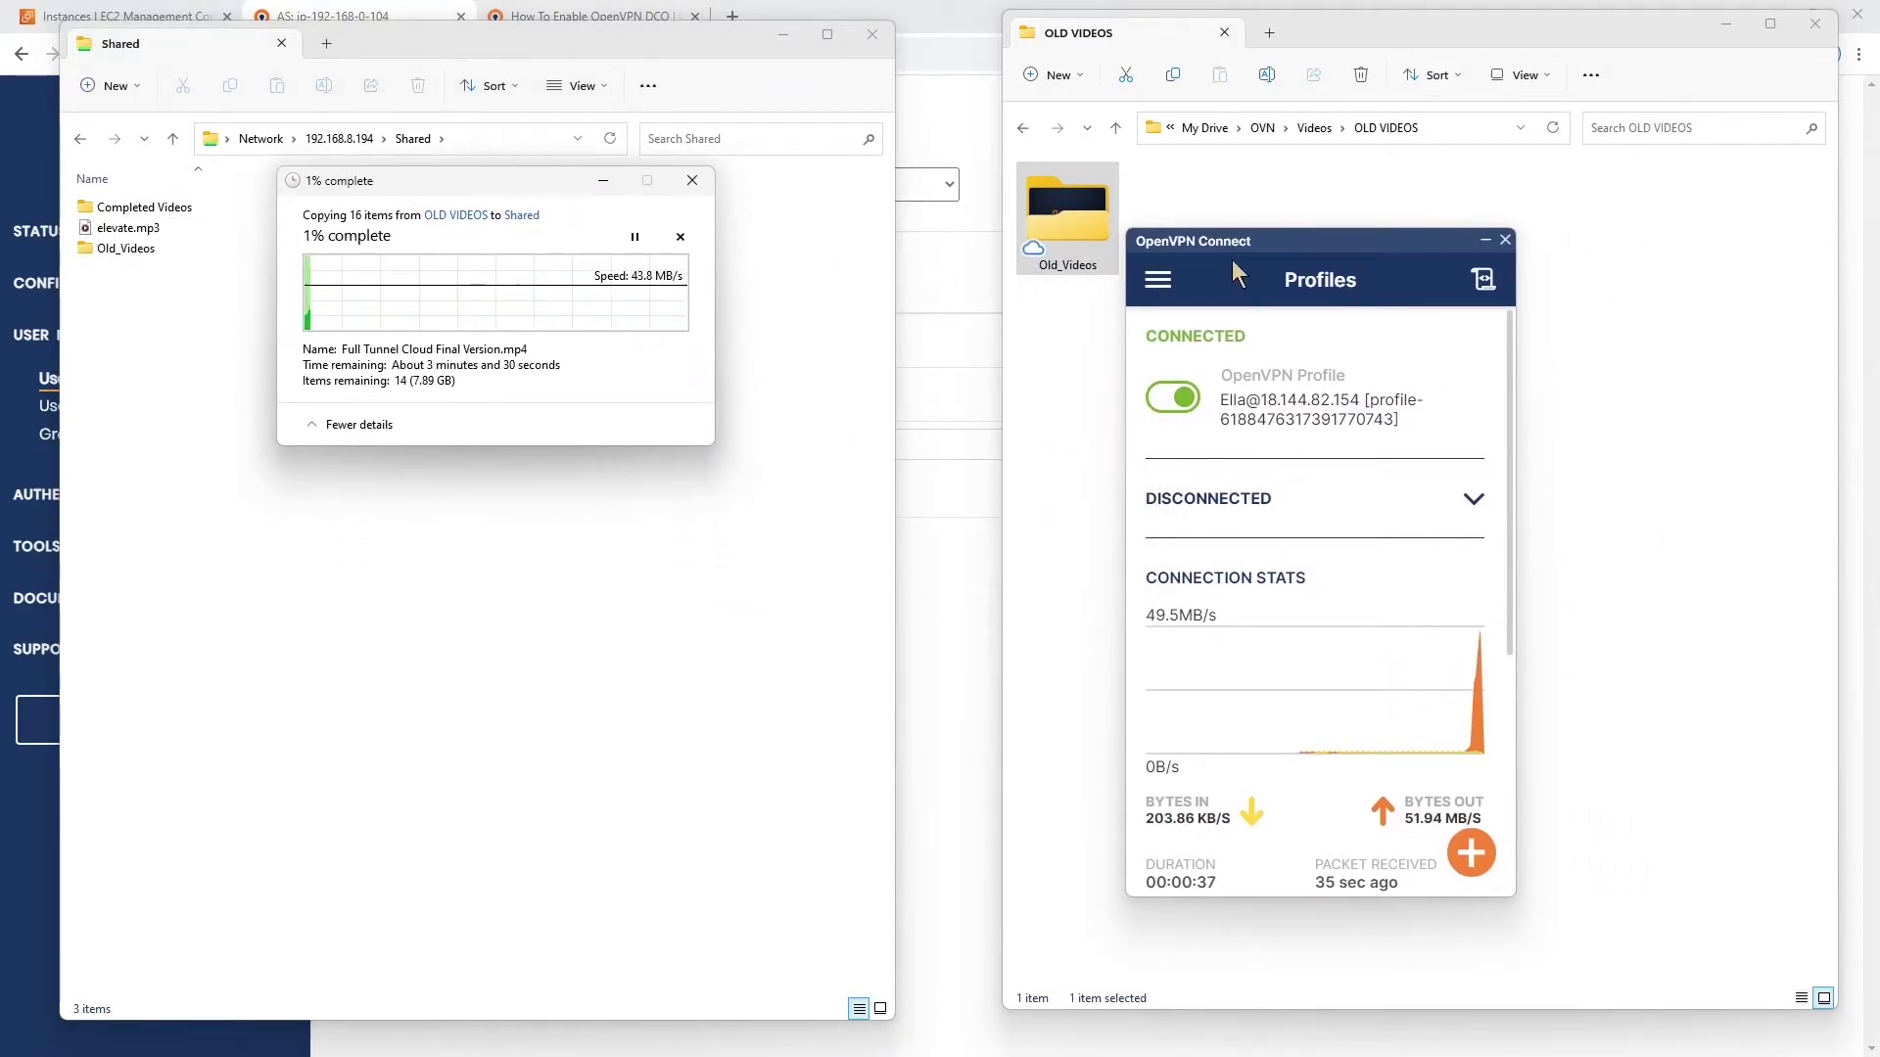
- Examine the peak transfer rate in OpenVPN Connect's connection stats while the folder copies
left_click_drag(1262, 245, 895, 200)
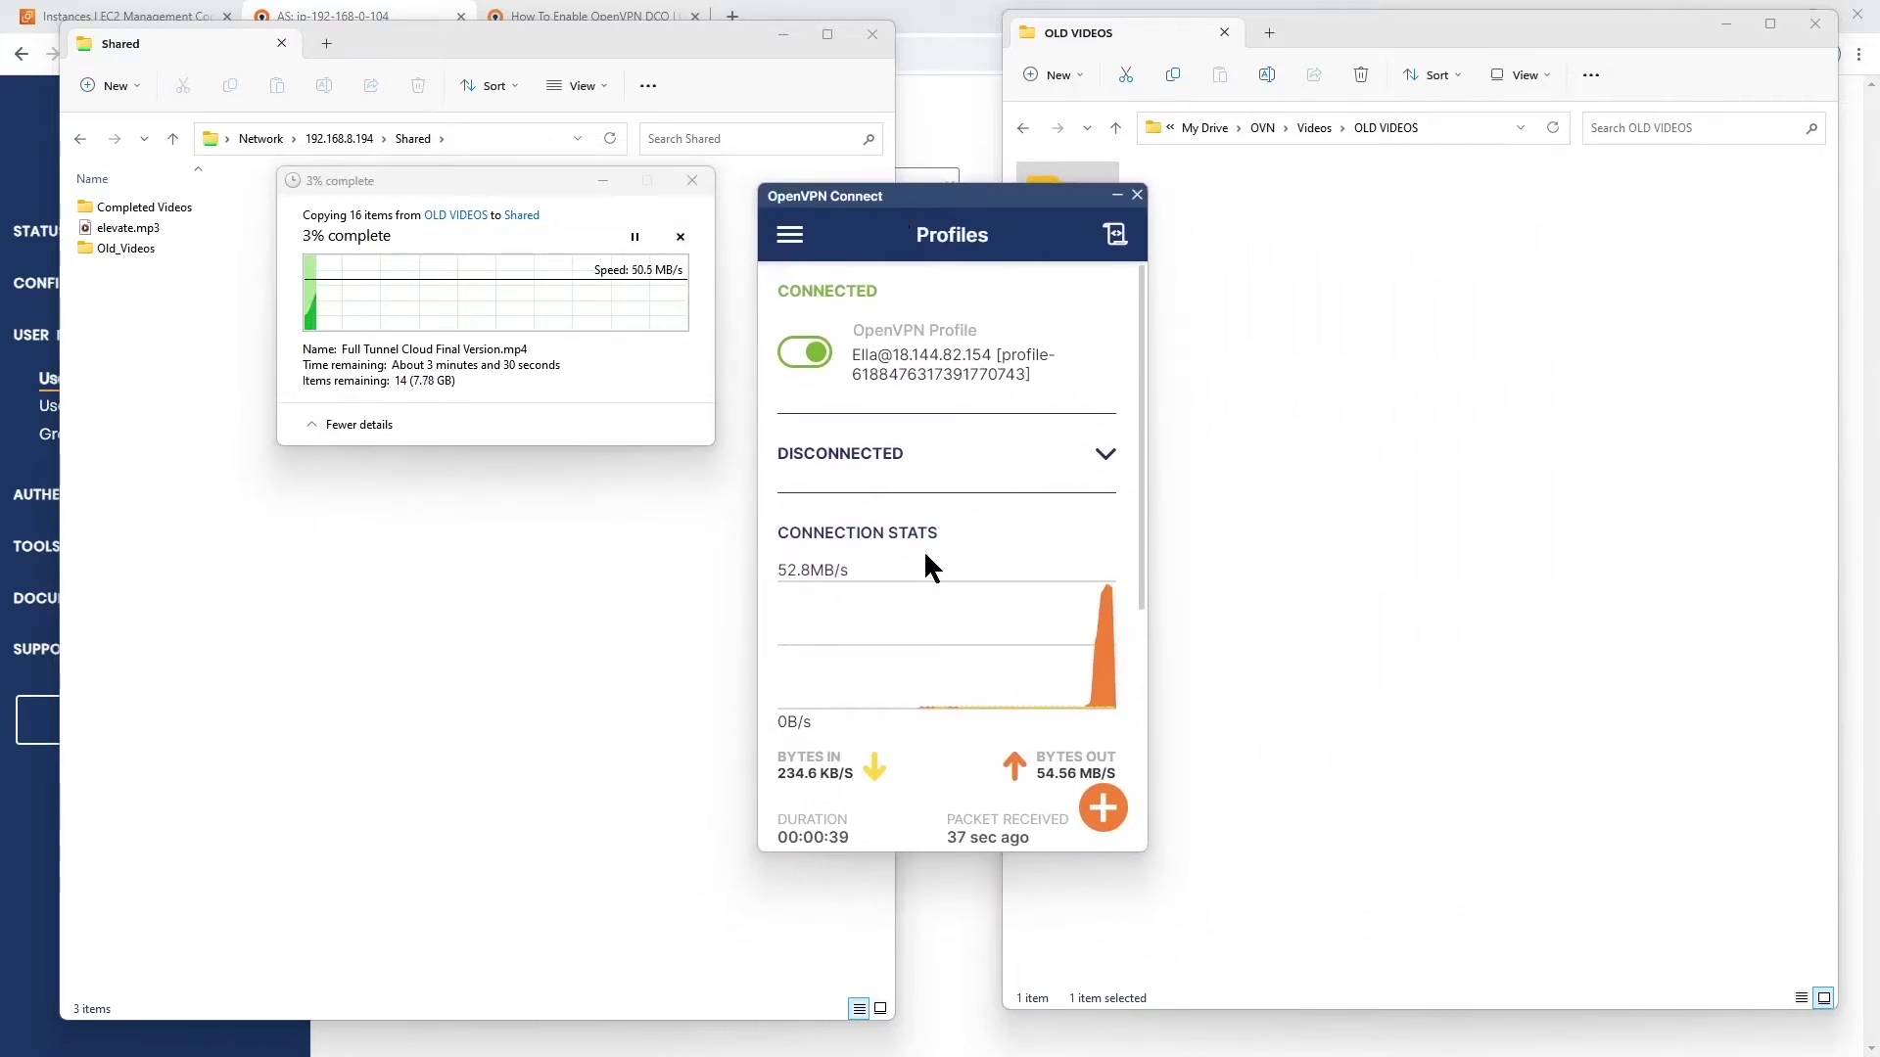
scroll(924, 553, "down", 2)
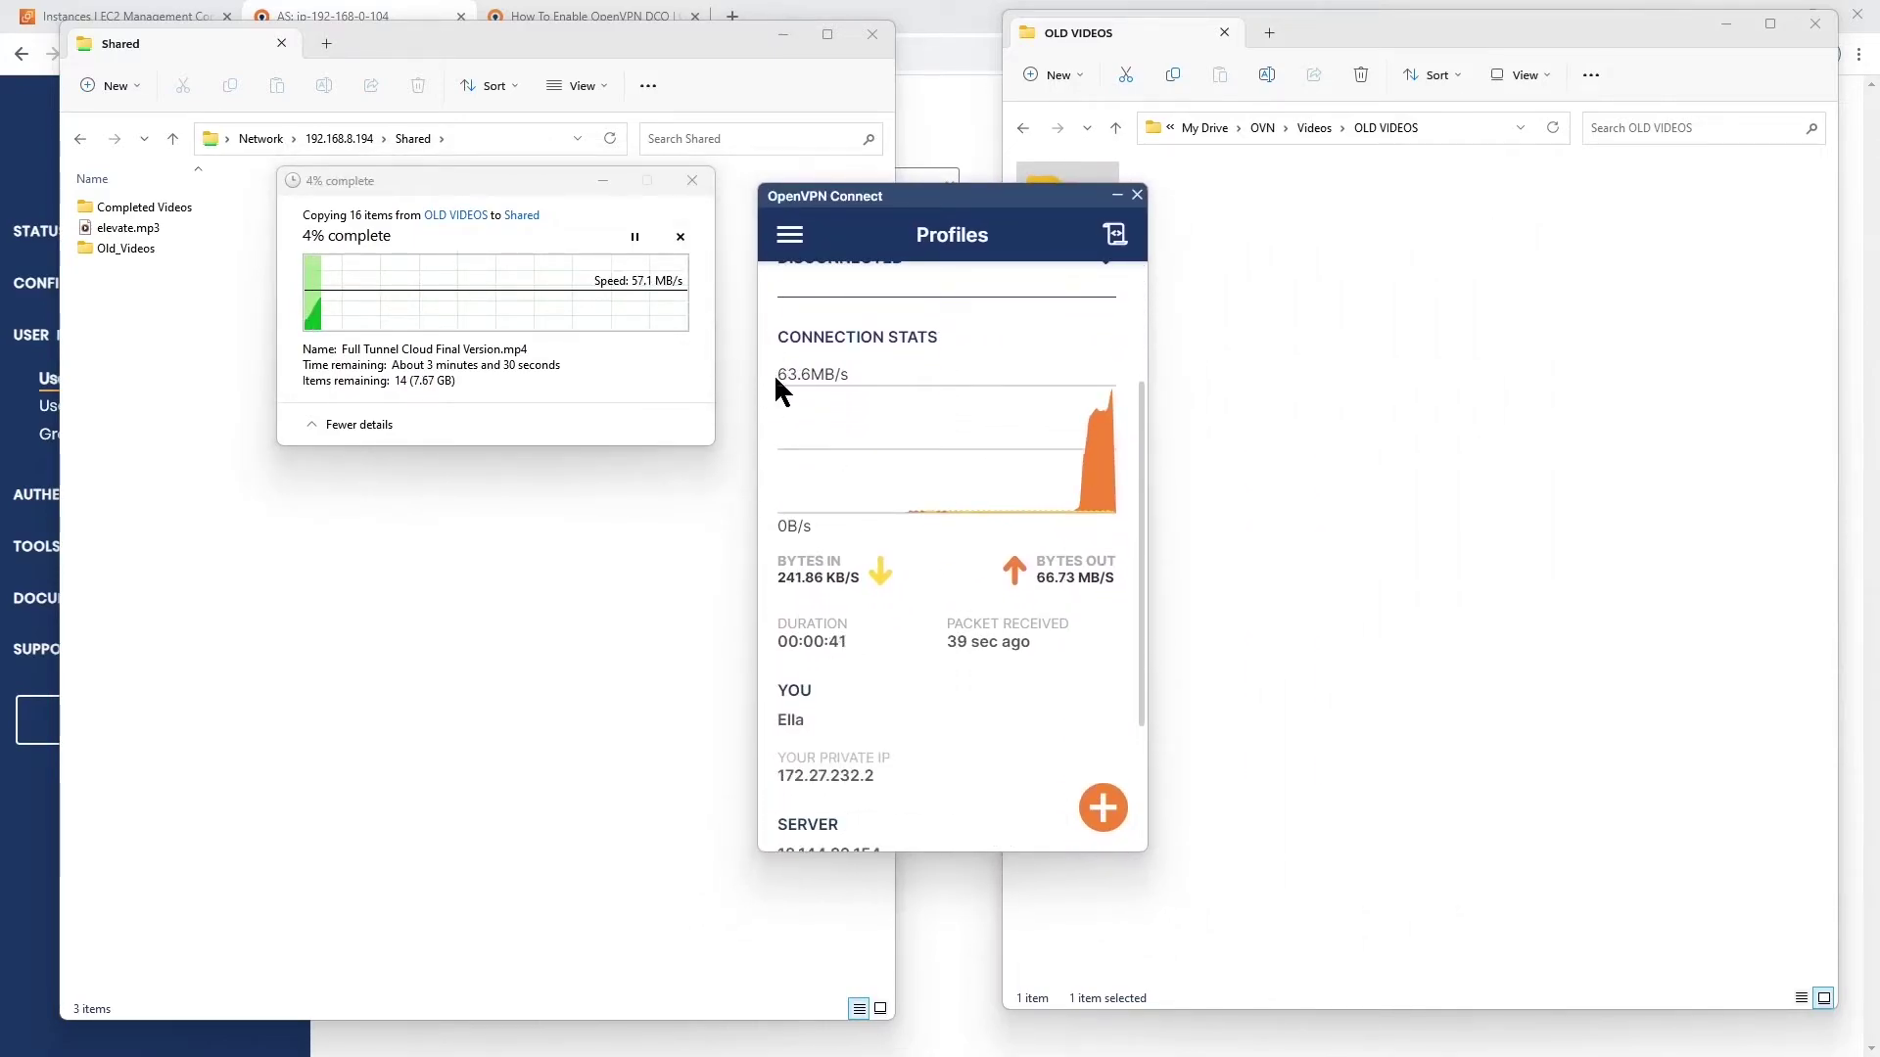
left_click_drag(773, 373, 848, 374)
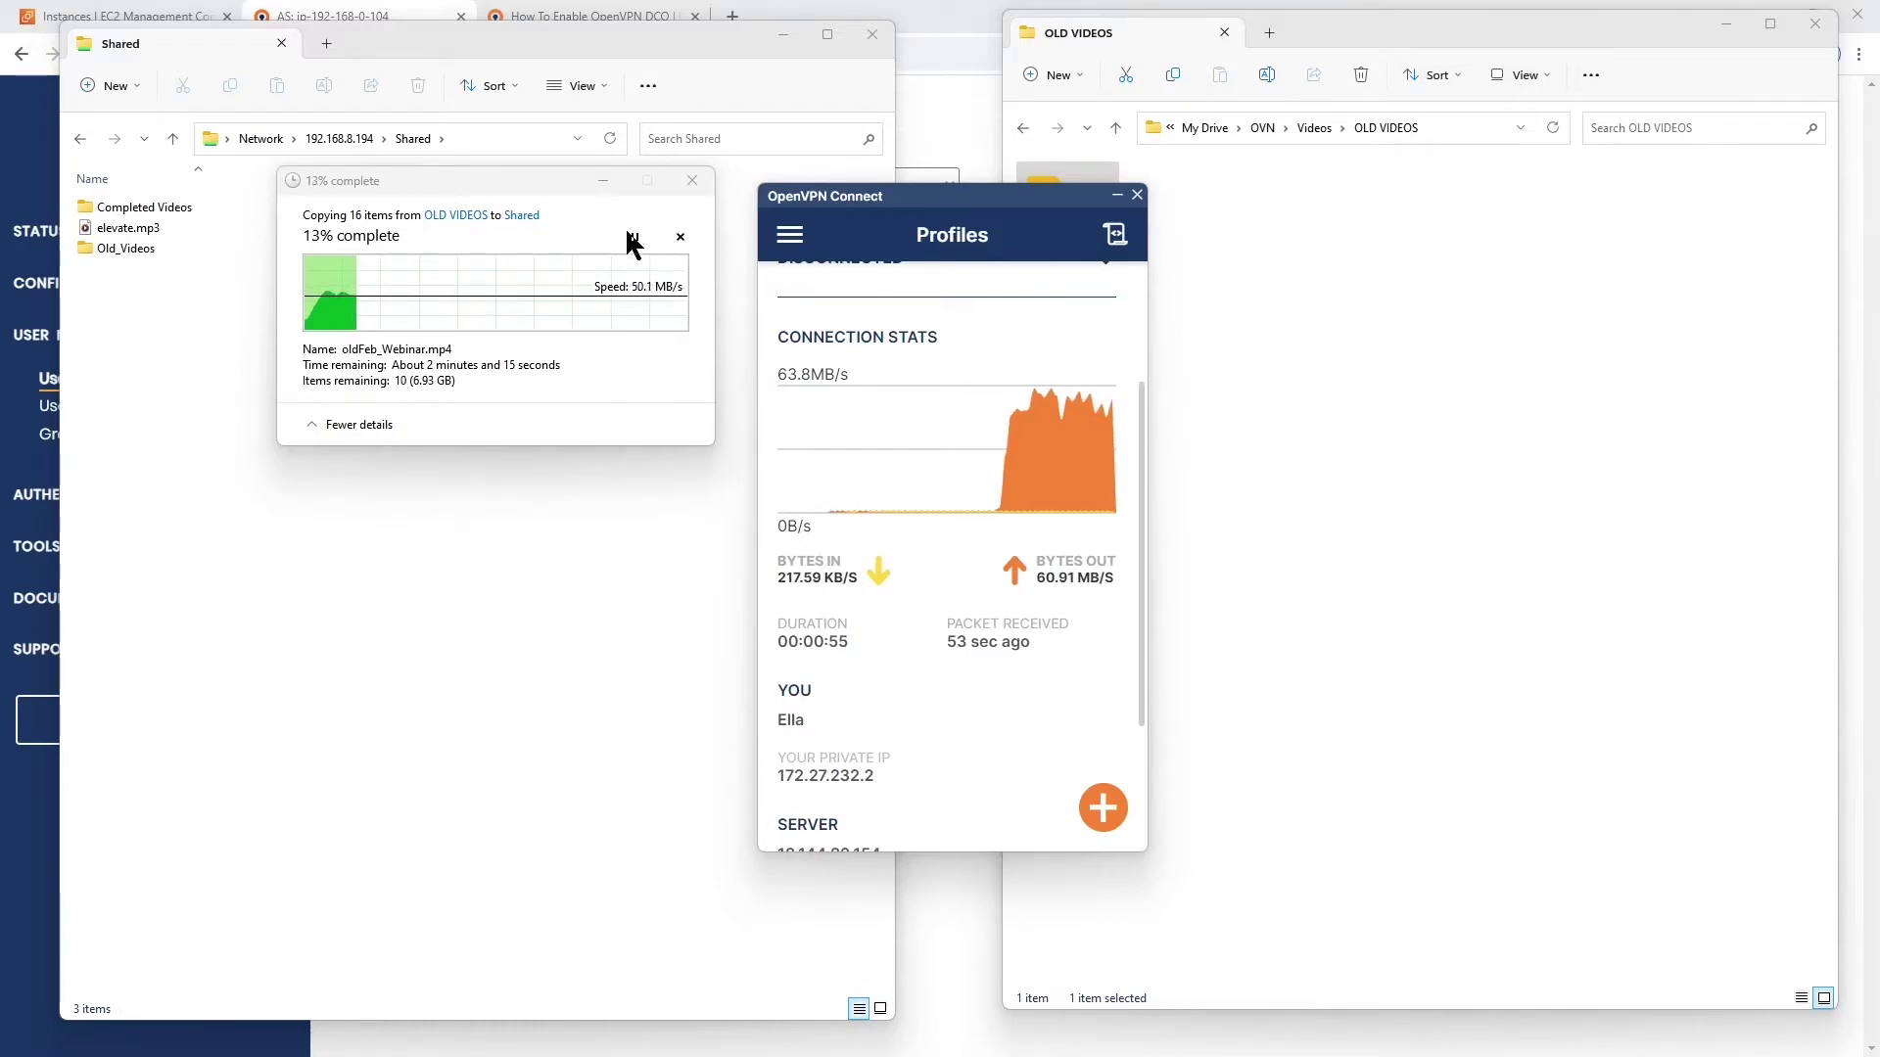
- Cancel the Old_Videos copy and disconnect the active VPN profile
left_click(680, 238)
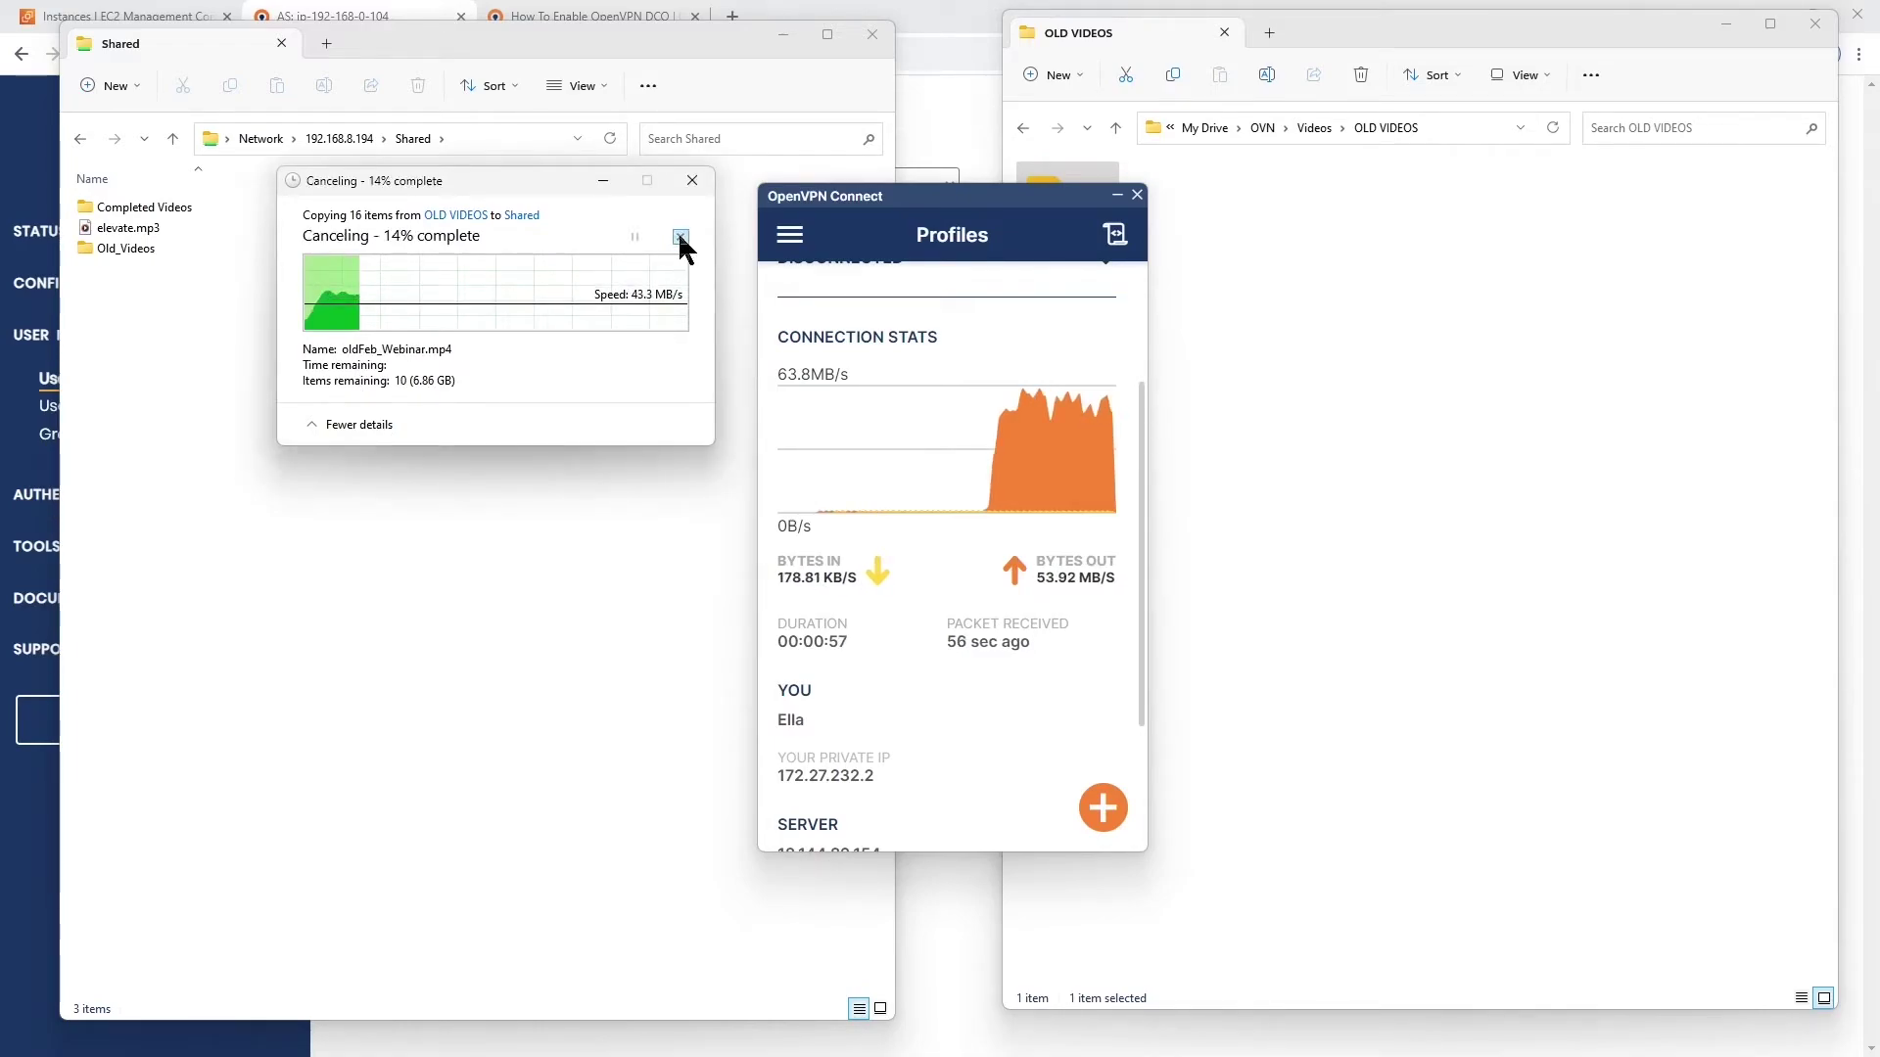
scroll(877, 408, "up", 2)
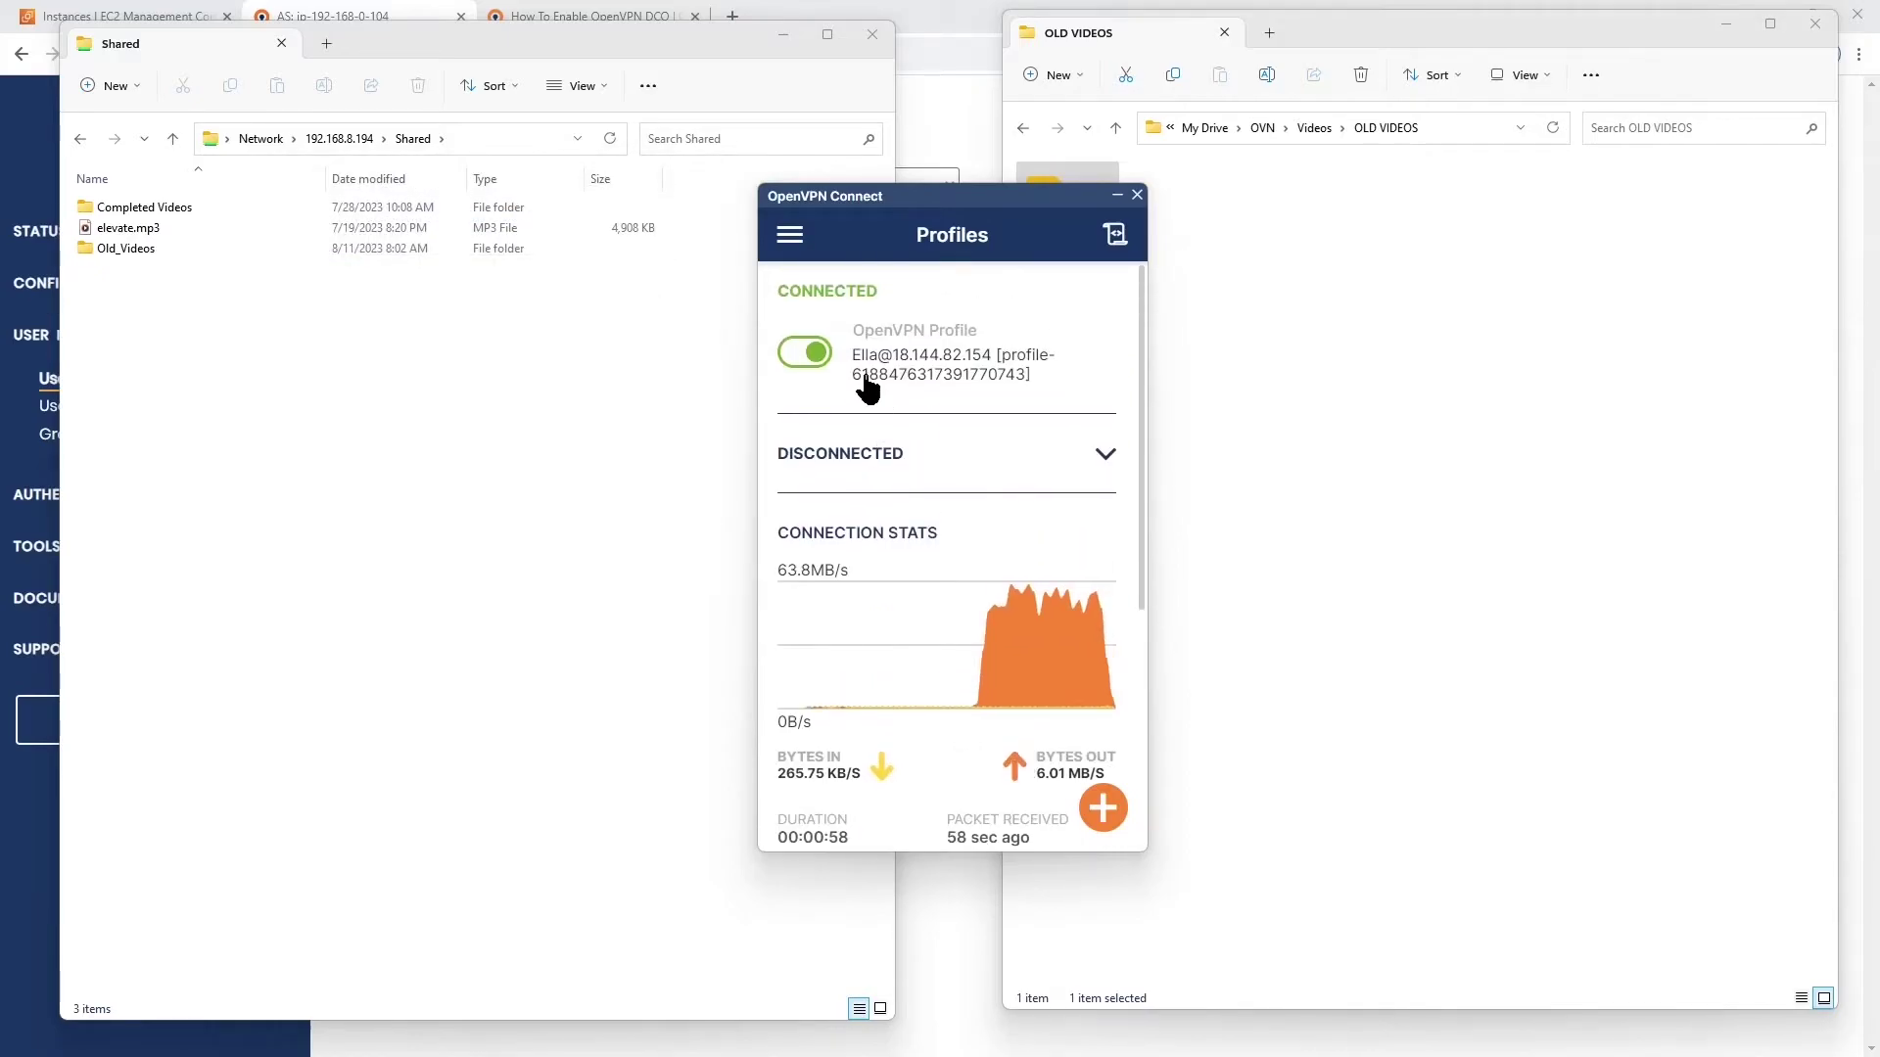
left_click(784, 356)
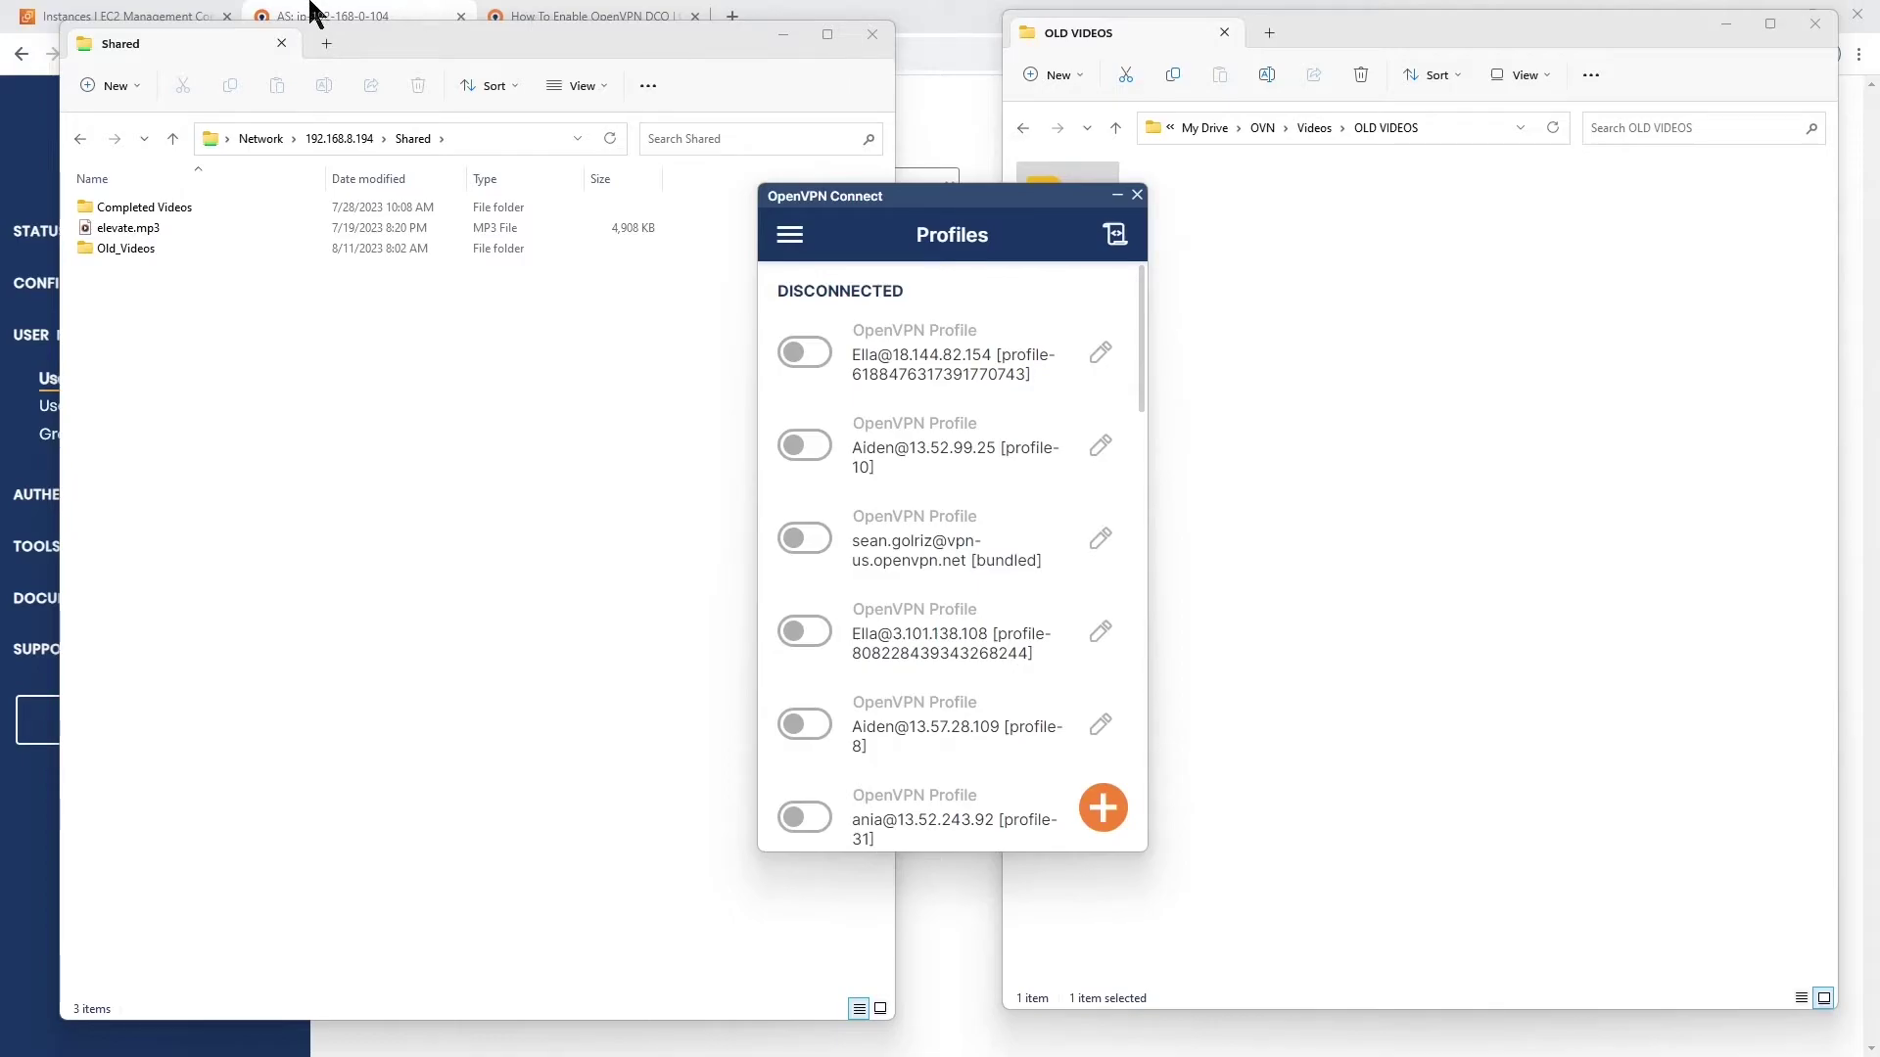
- Return to Access Server in the browser and check kernel data channel offloading on Status Overview
left_click(360, 20)
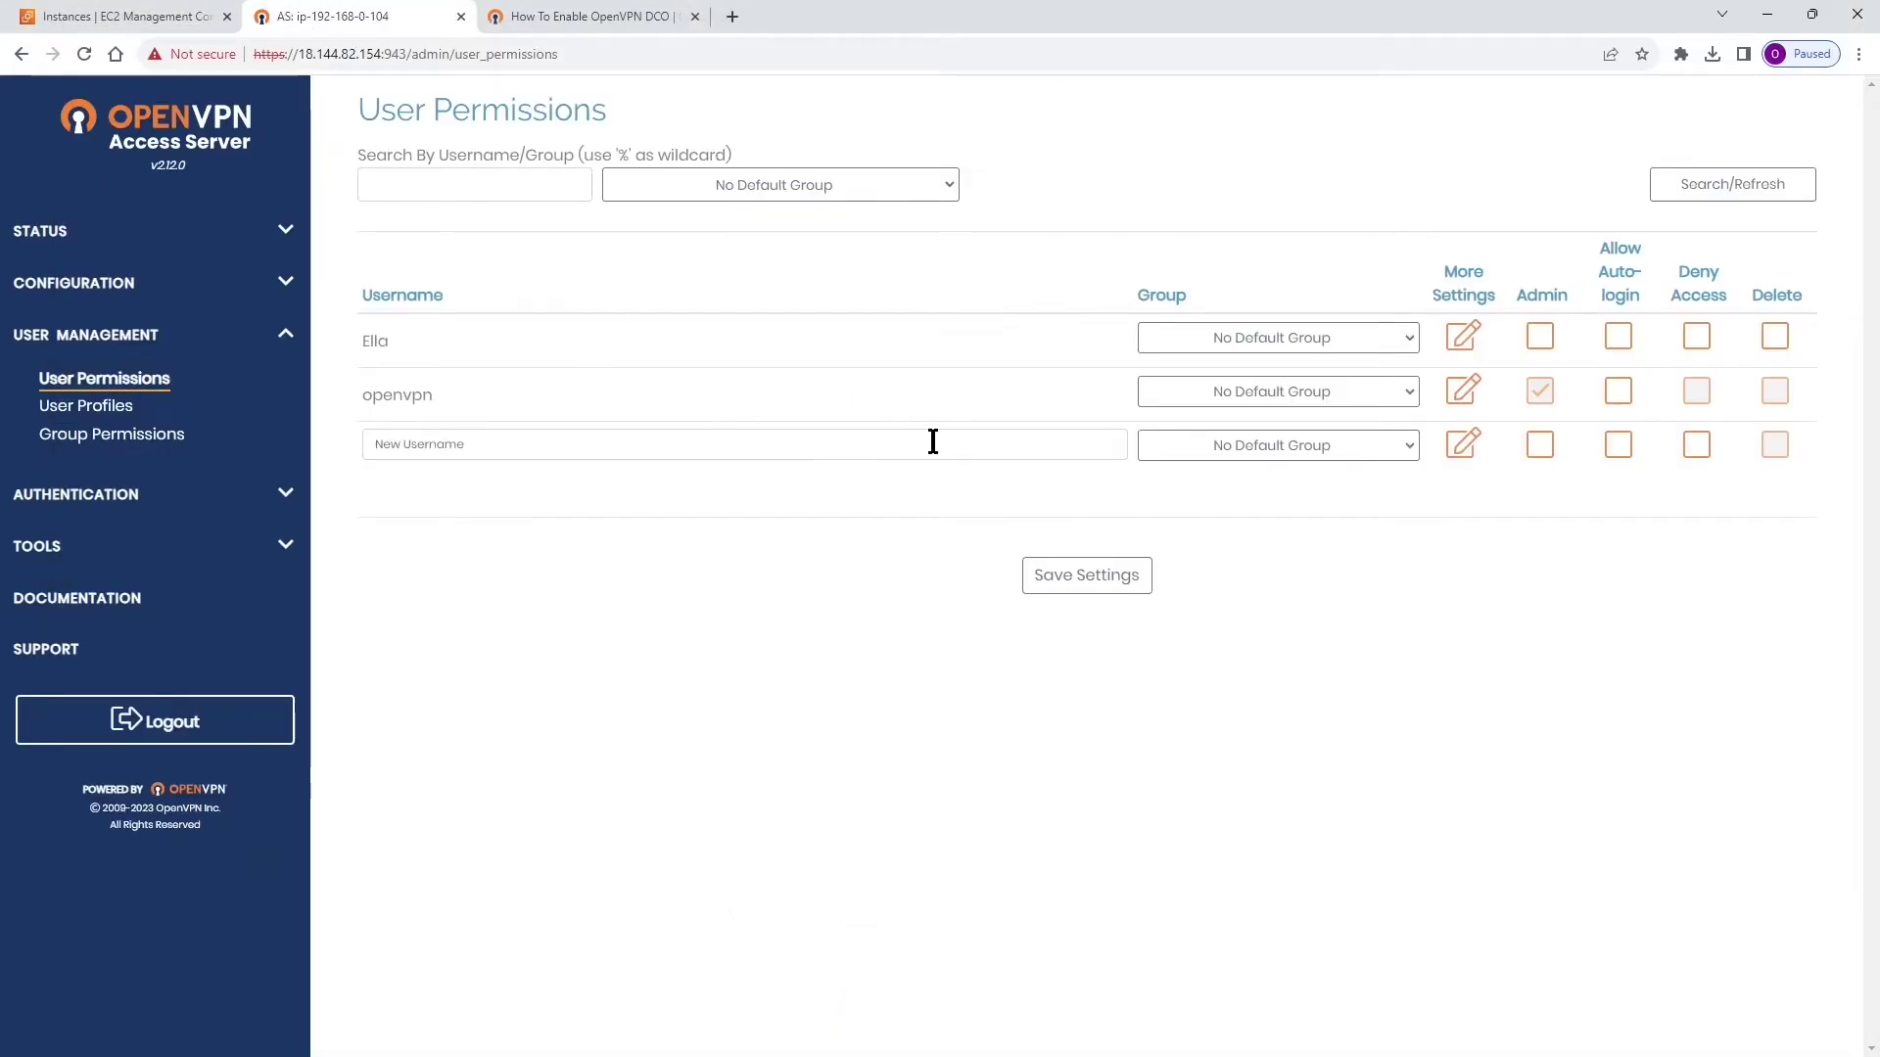
left_click(59, 231)
left_click(101, 277)
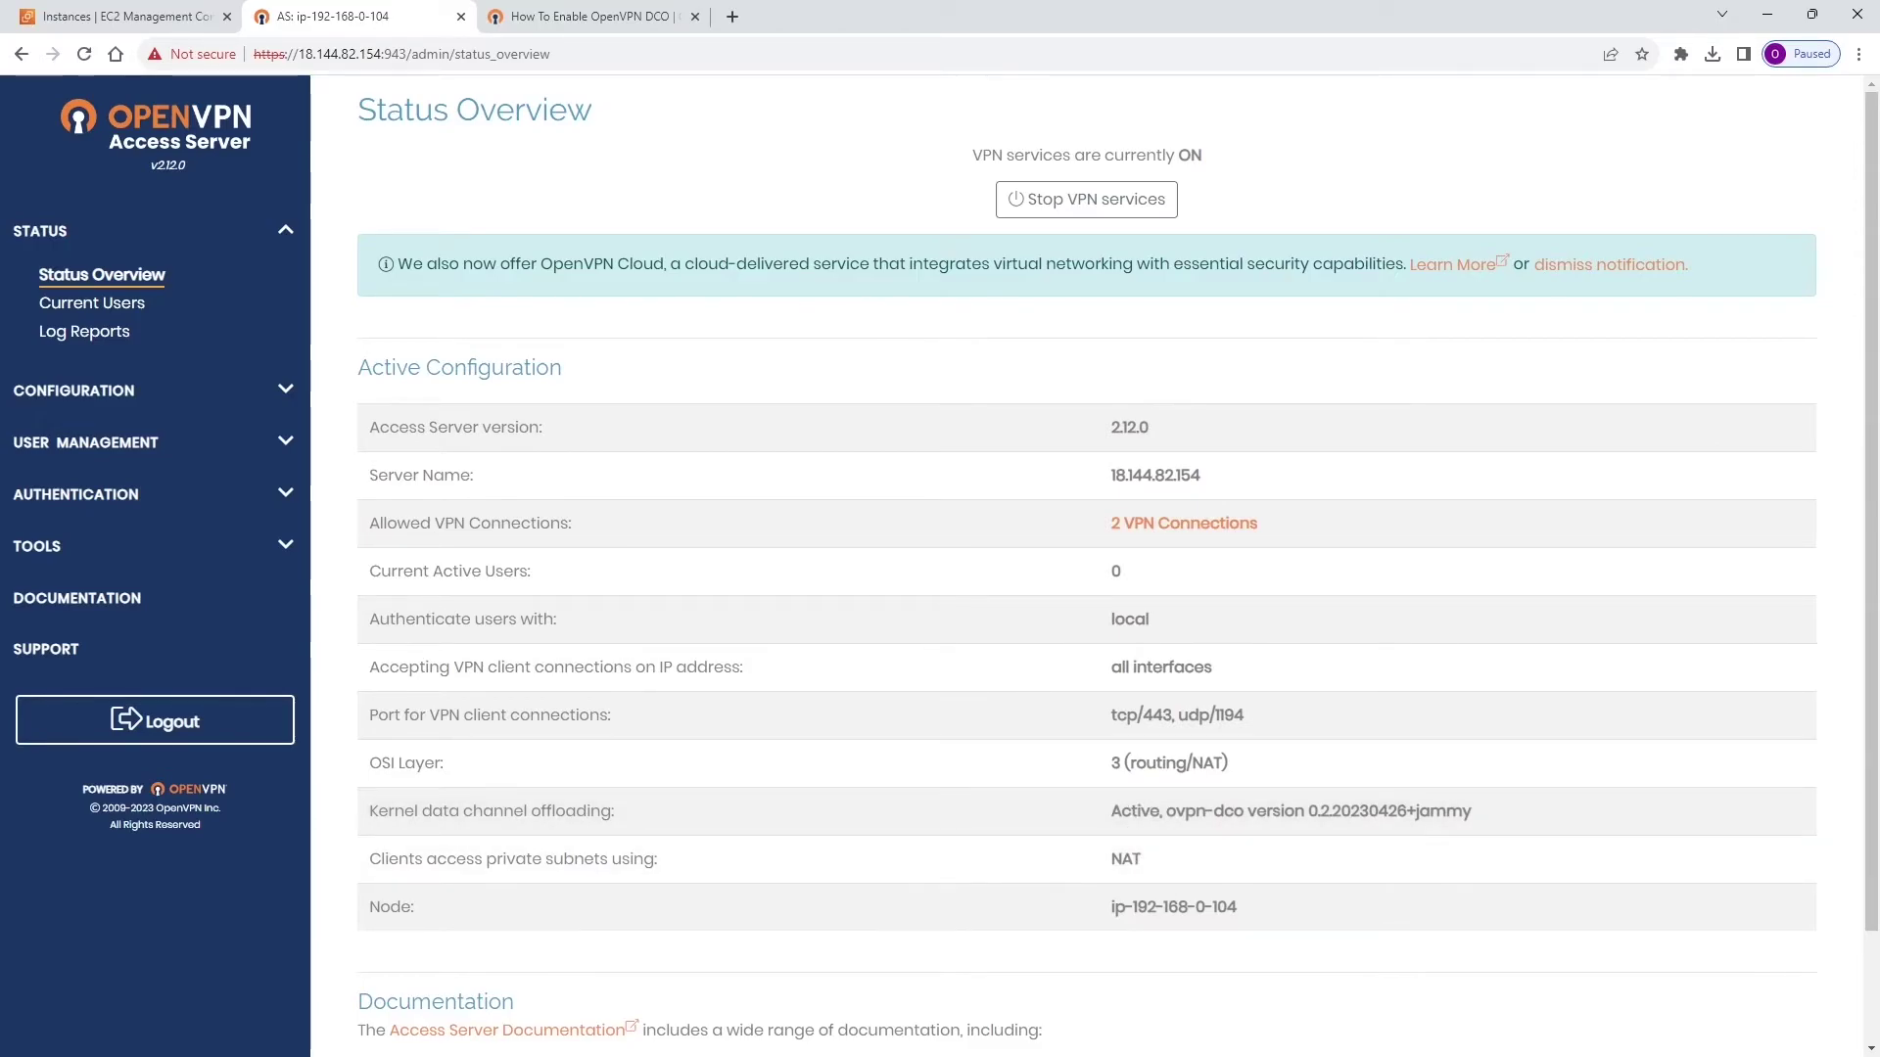
- Switch to OpenVPN Connect and turn off Enable DCO (BETA) in the advanced settings, with the security level on Preferred
key("alt+Tab")
left_click(786, 237)
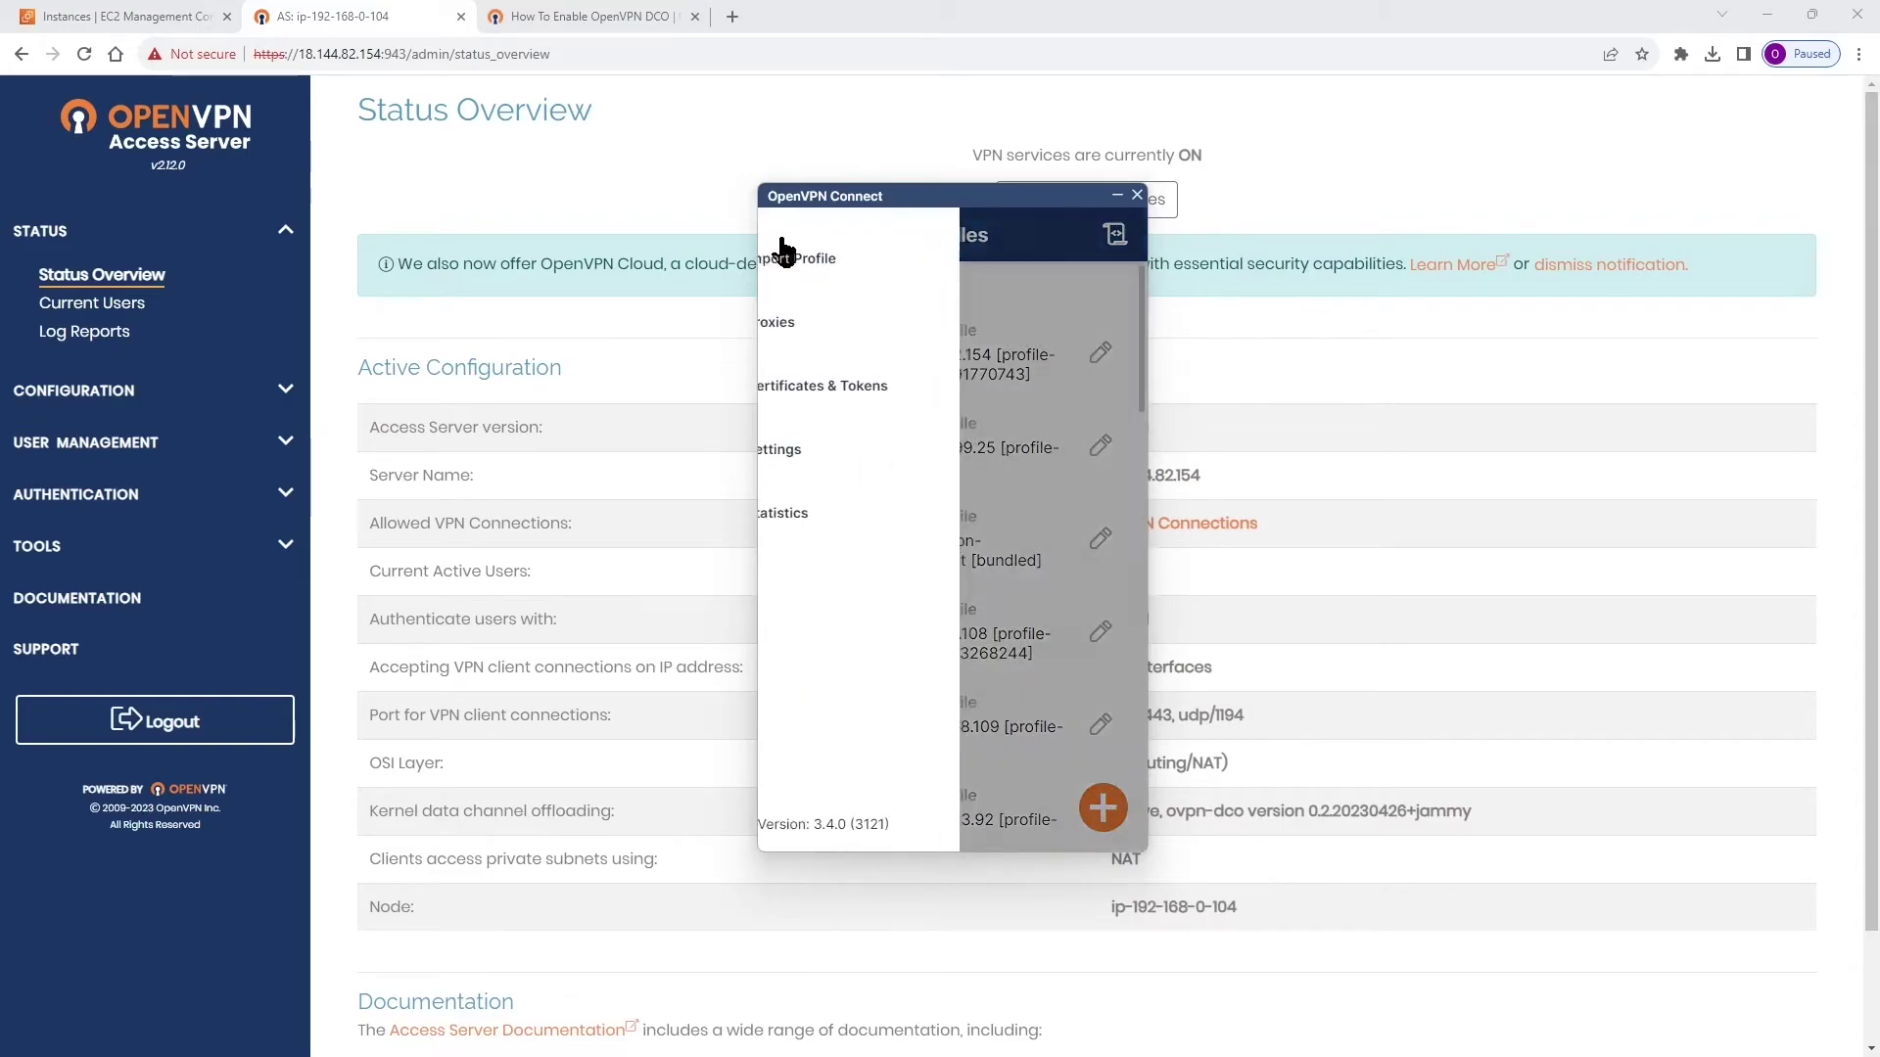
left_click(850, 438)
scroll(920, 463, "down", 5)
scroll(919, 455, "down", 10)
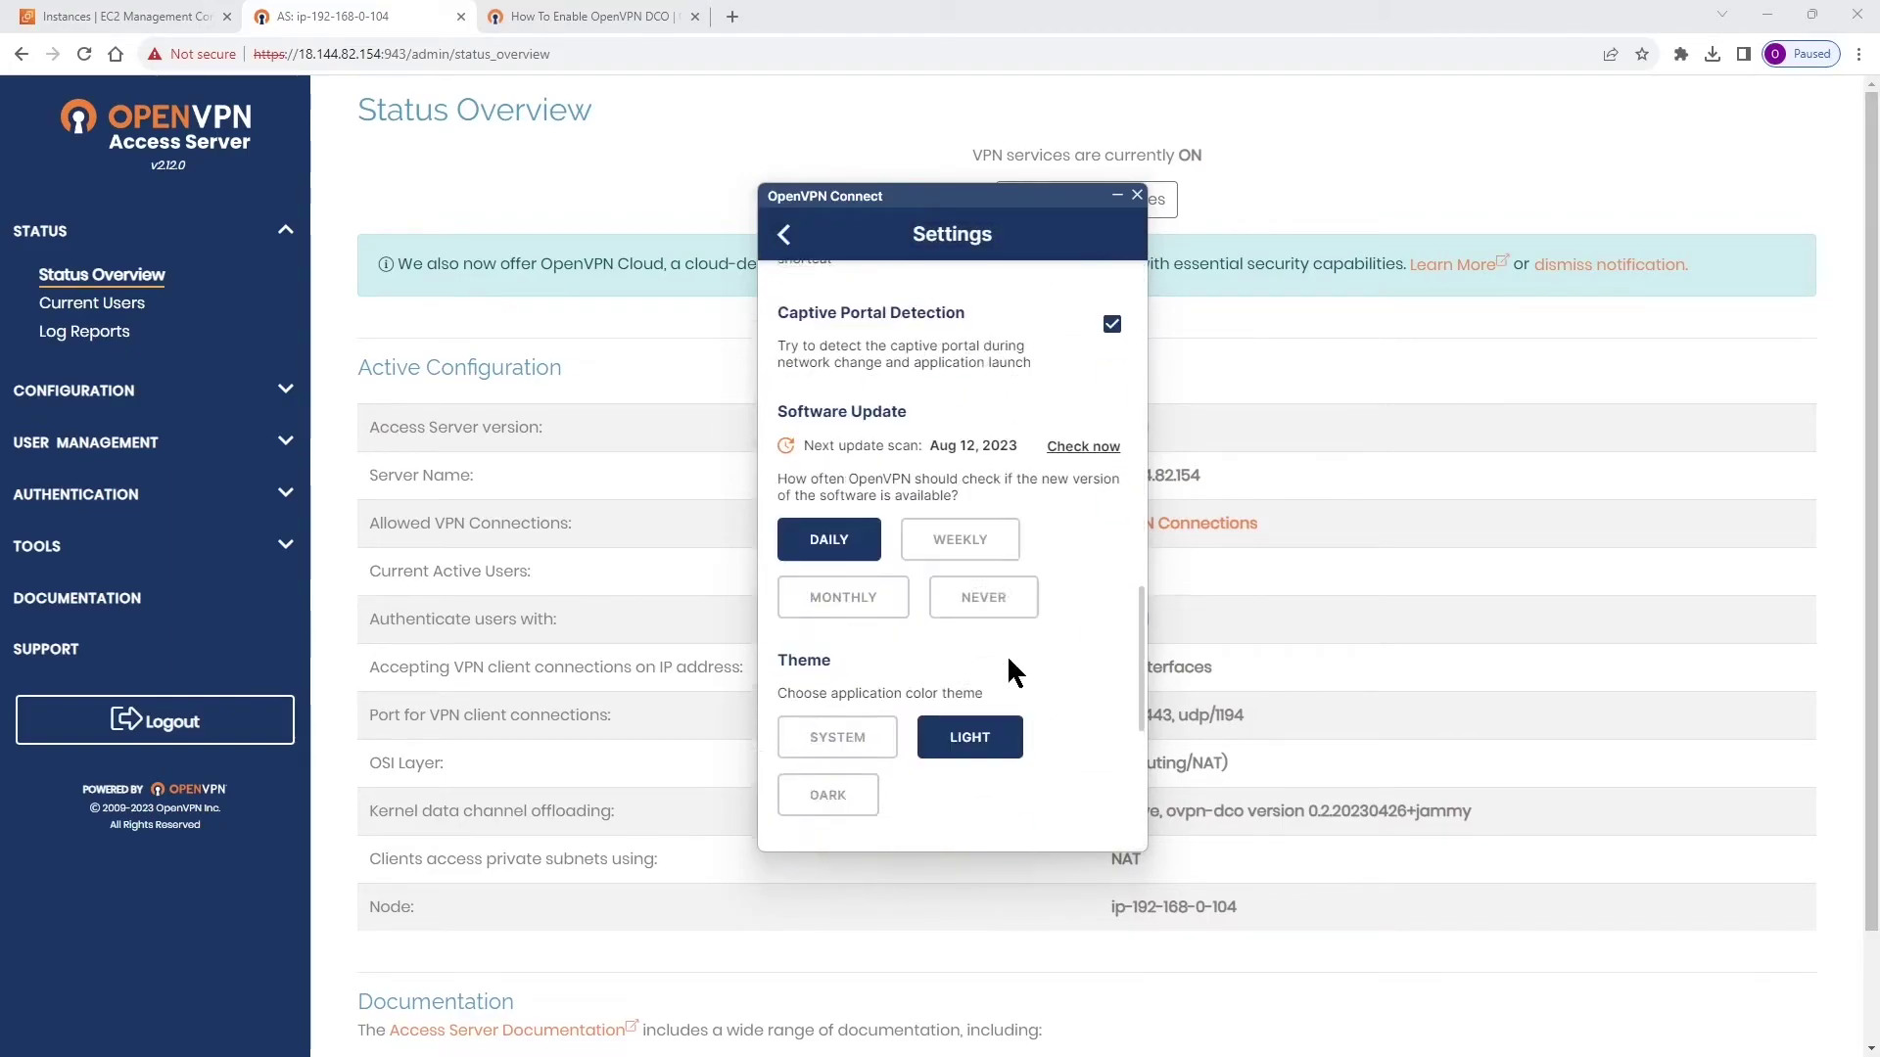
left_click(1096, 724)
scroll(1079, 660, "down", 2)
scroll(1079, 660, "down", 5)
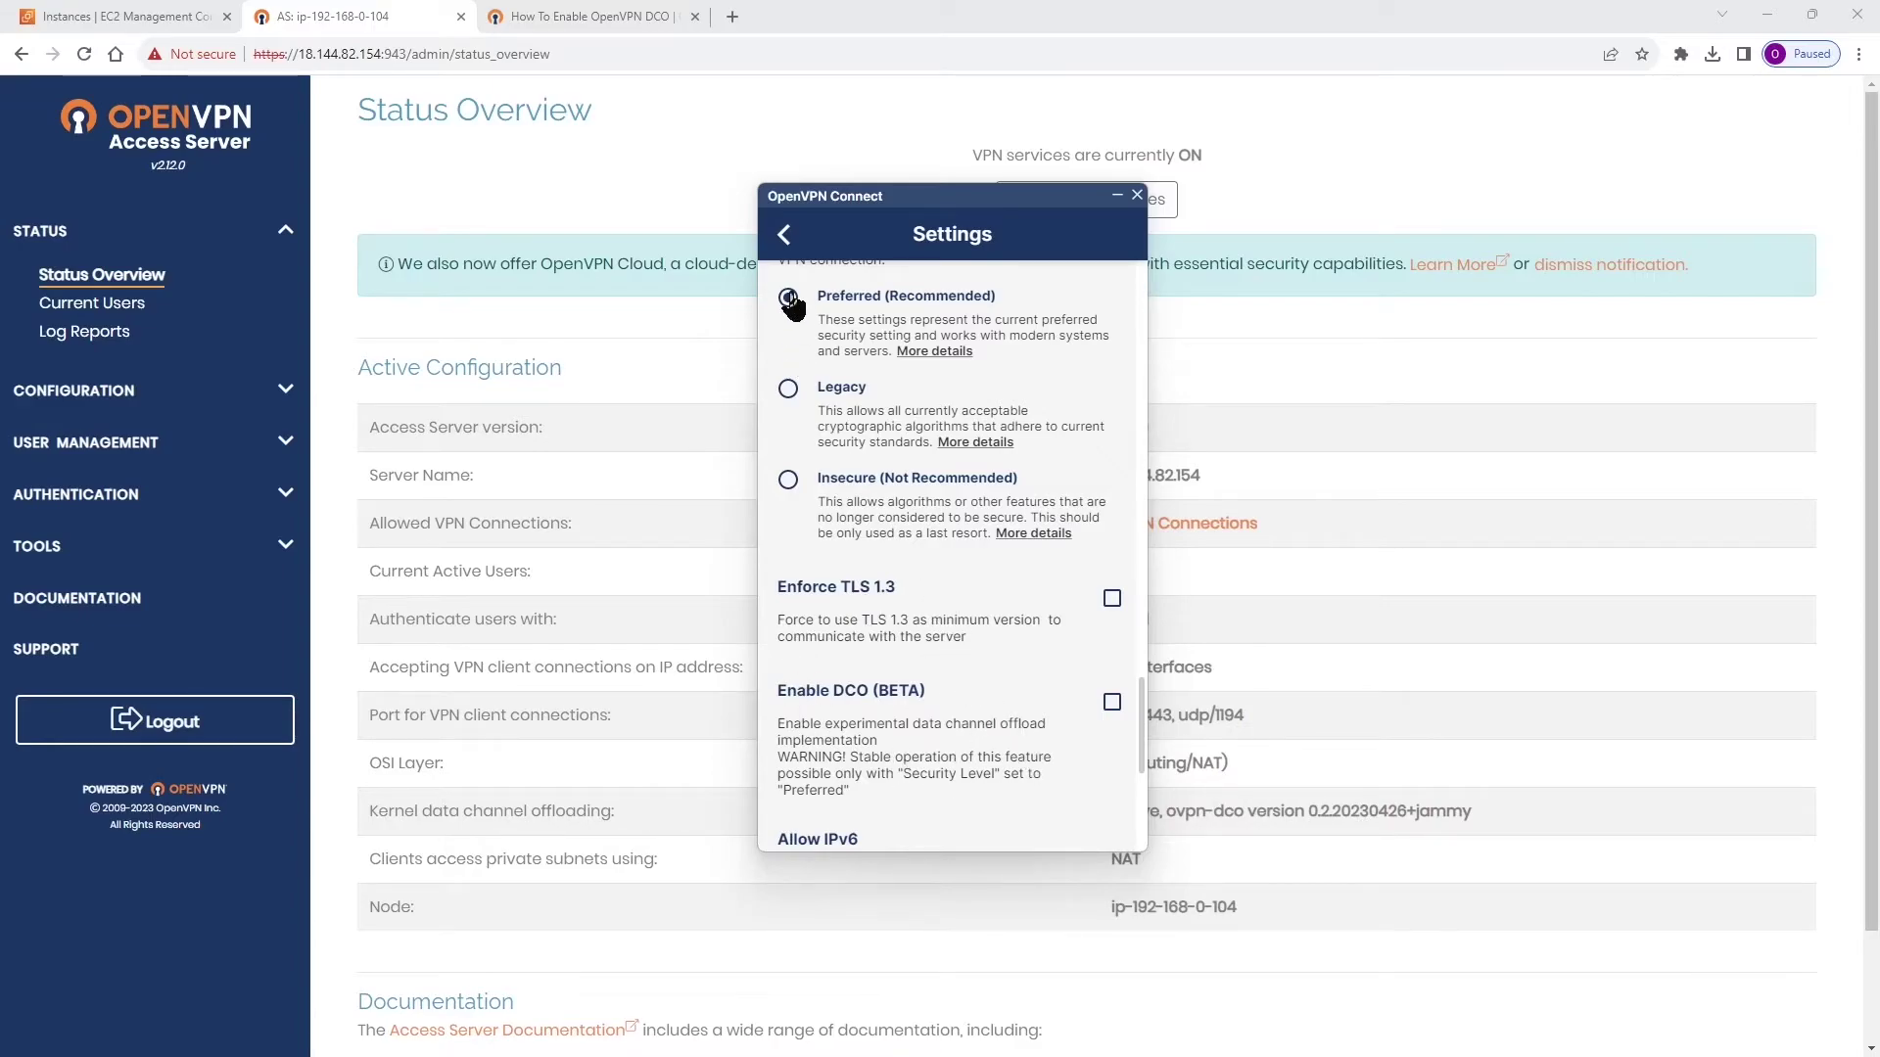
left_click(778, 235)
- Reconnect the 18.144.82.154 profile with the account password and switch back to the Shared network folder
left_click(805, 351)
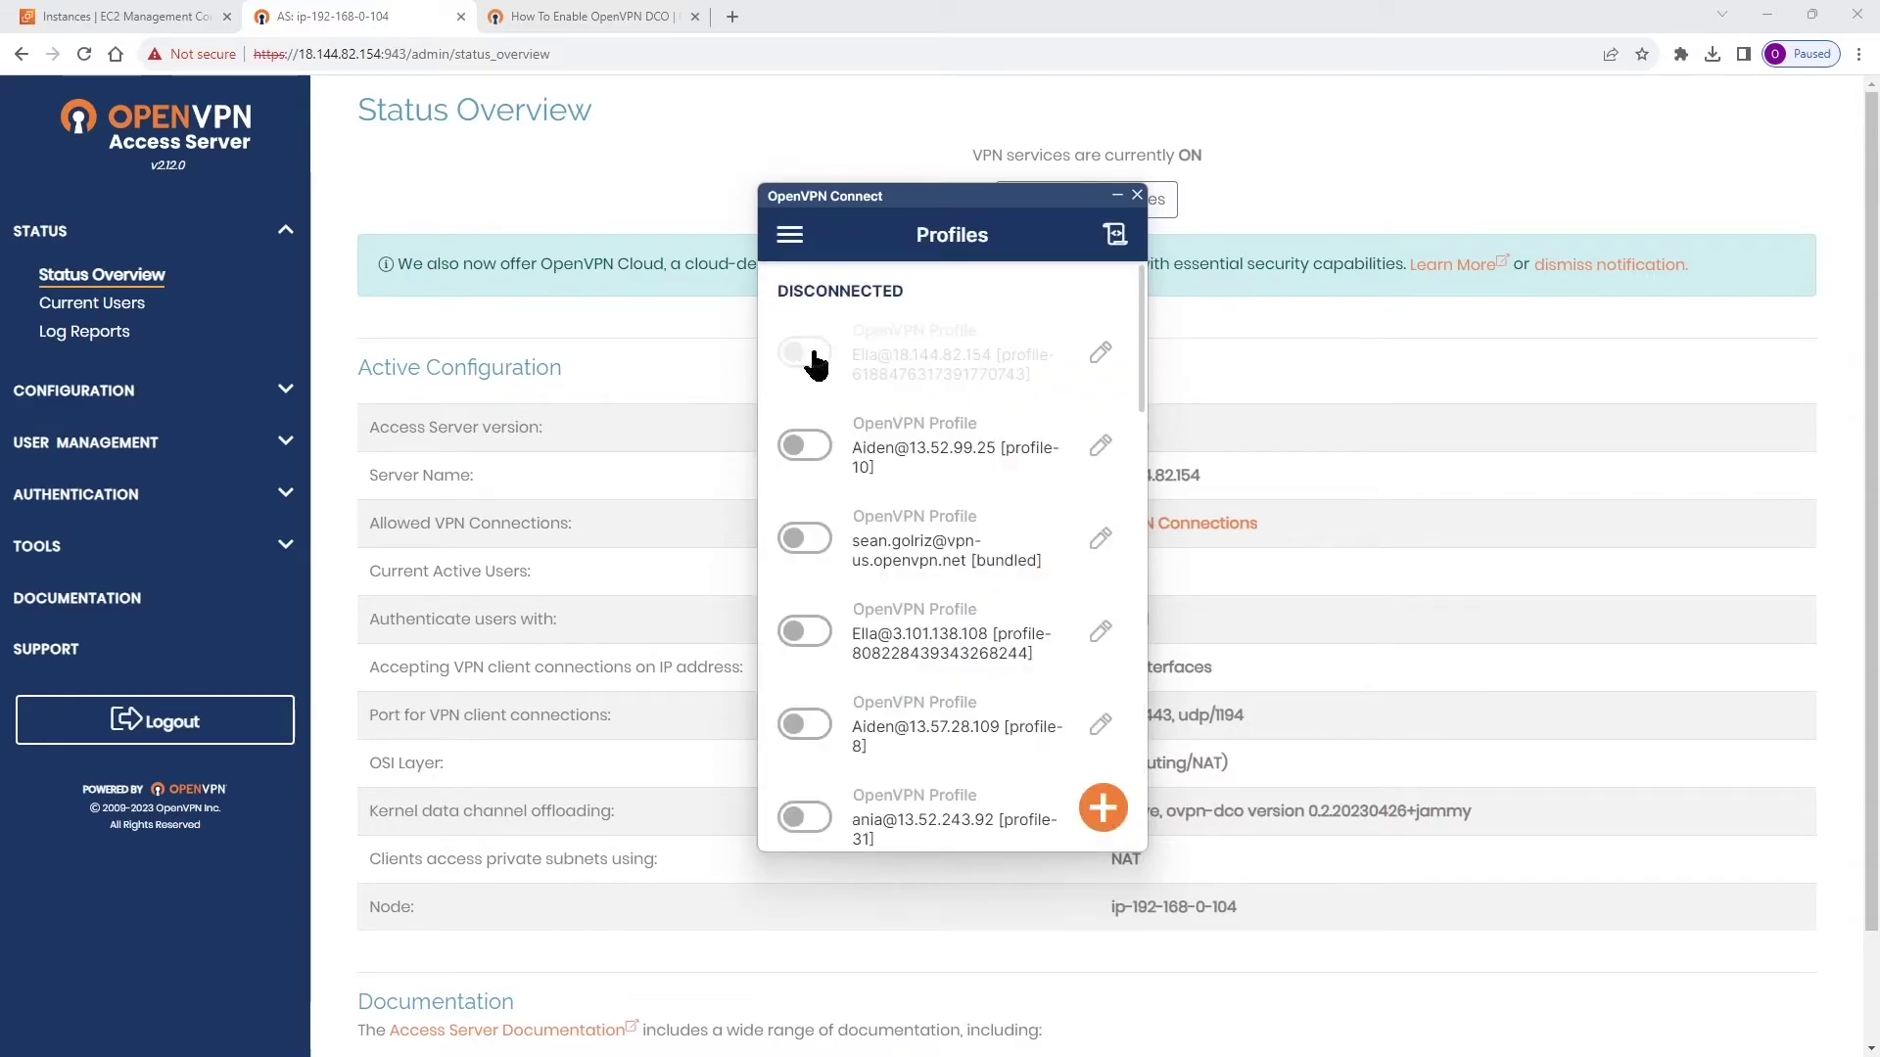
type("••")
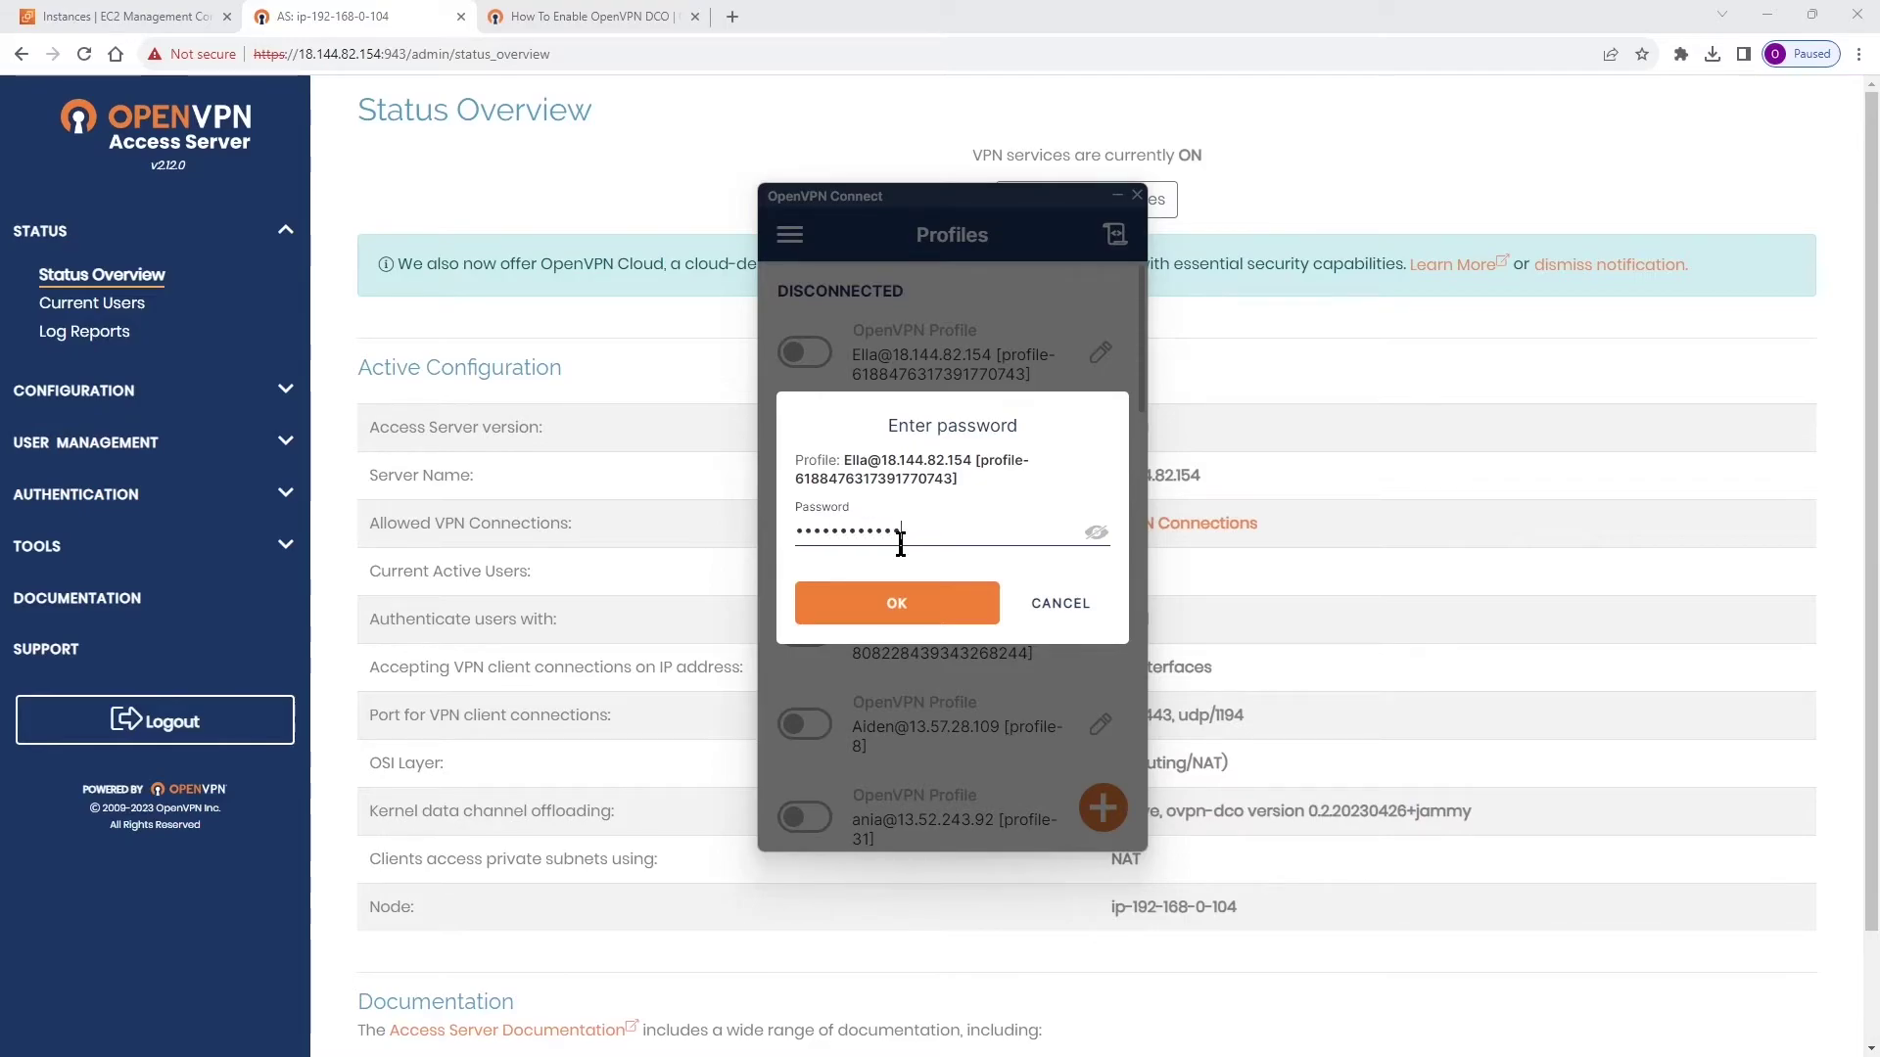
key("Return")
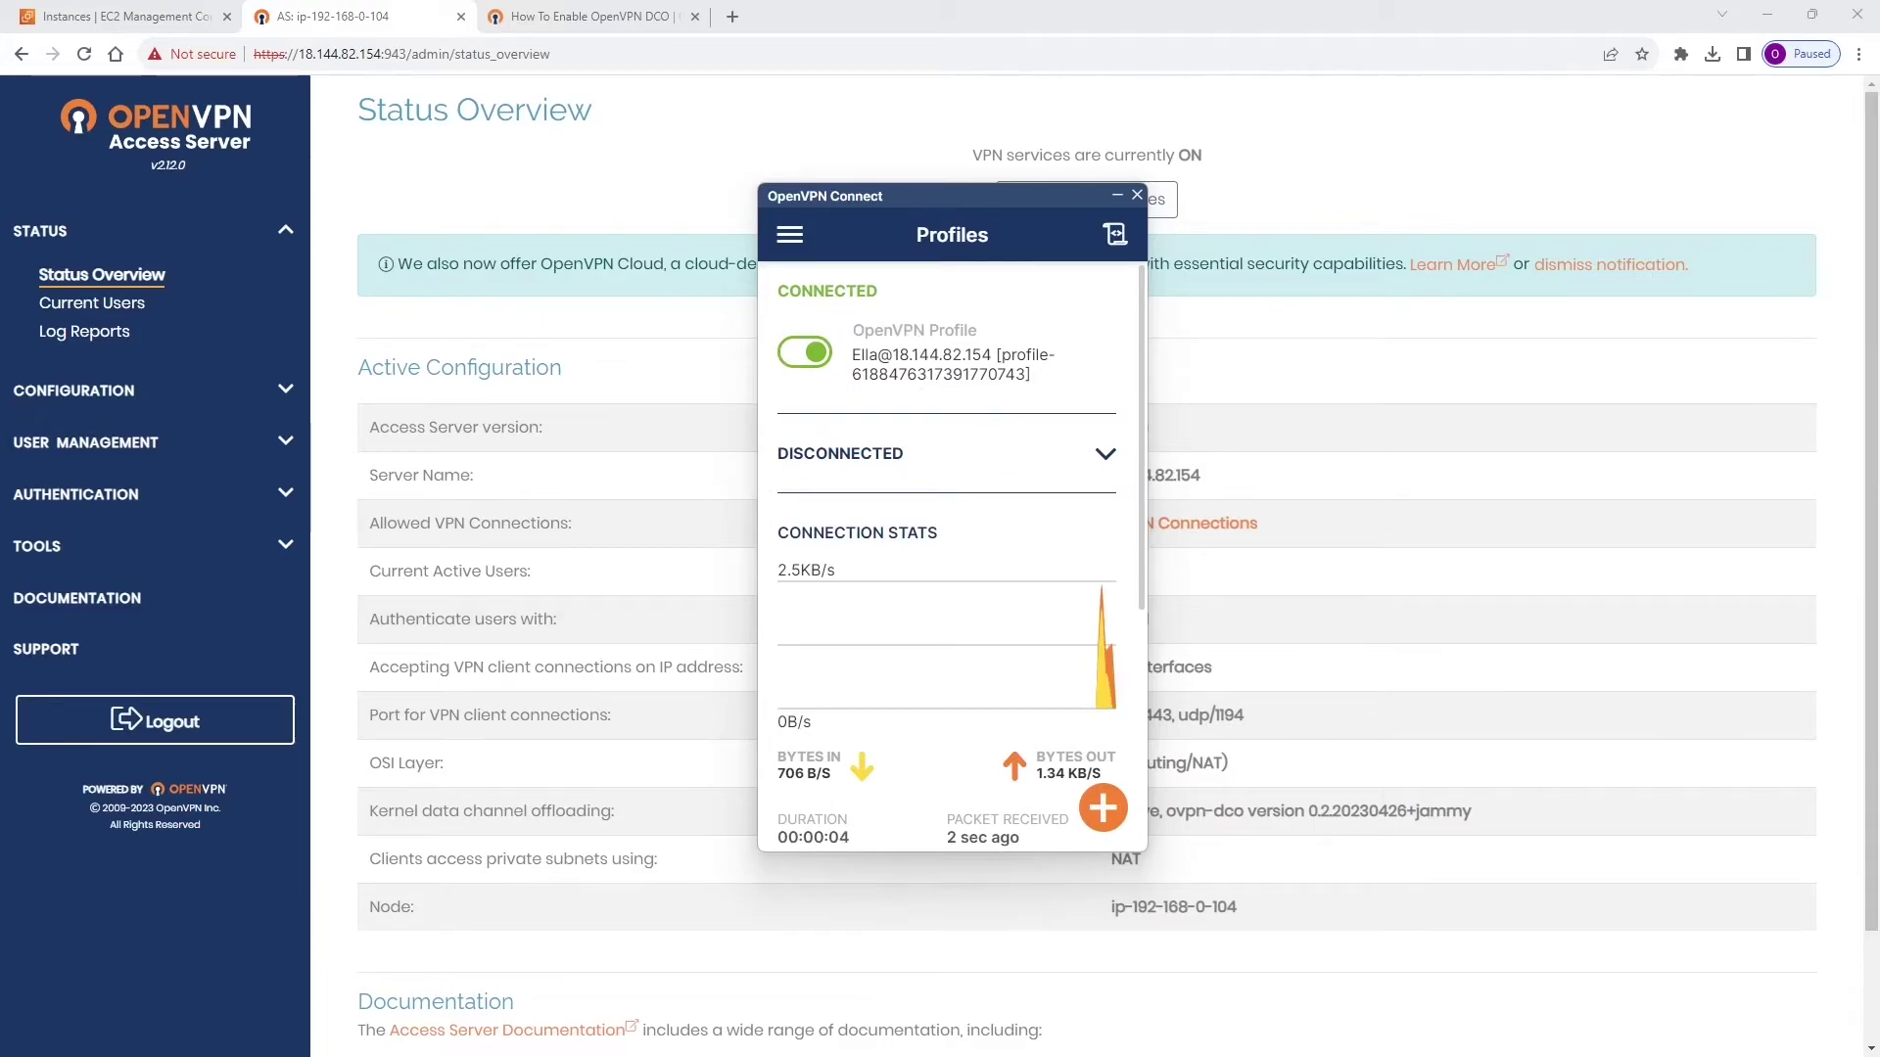
key("alt+Tab")
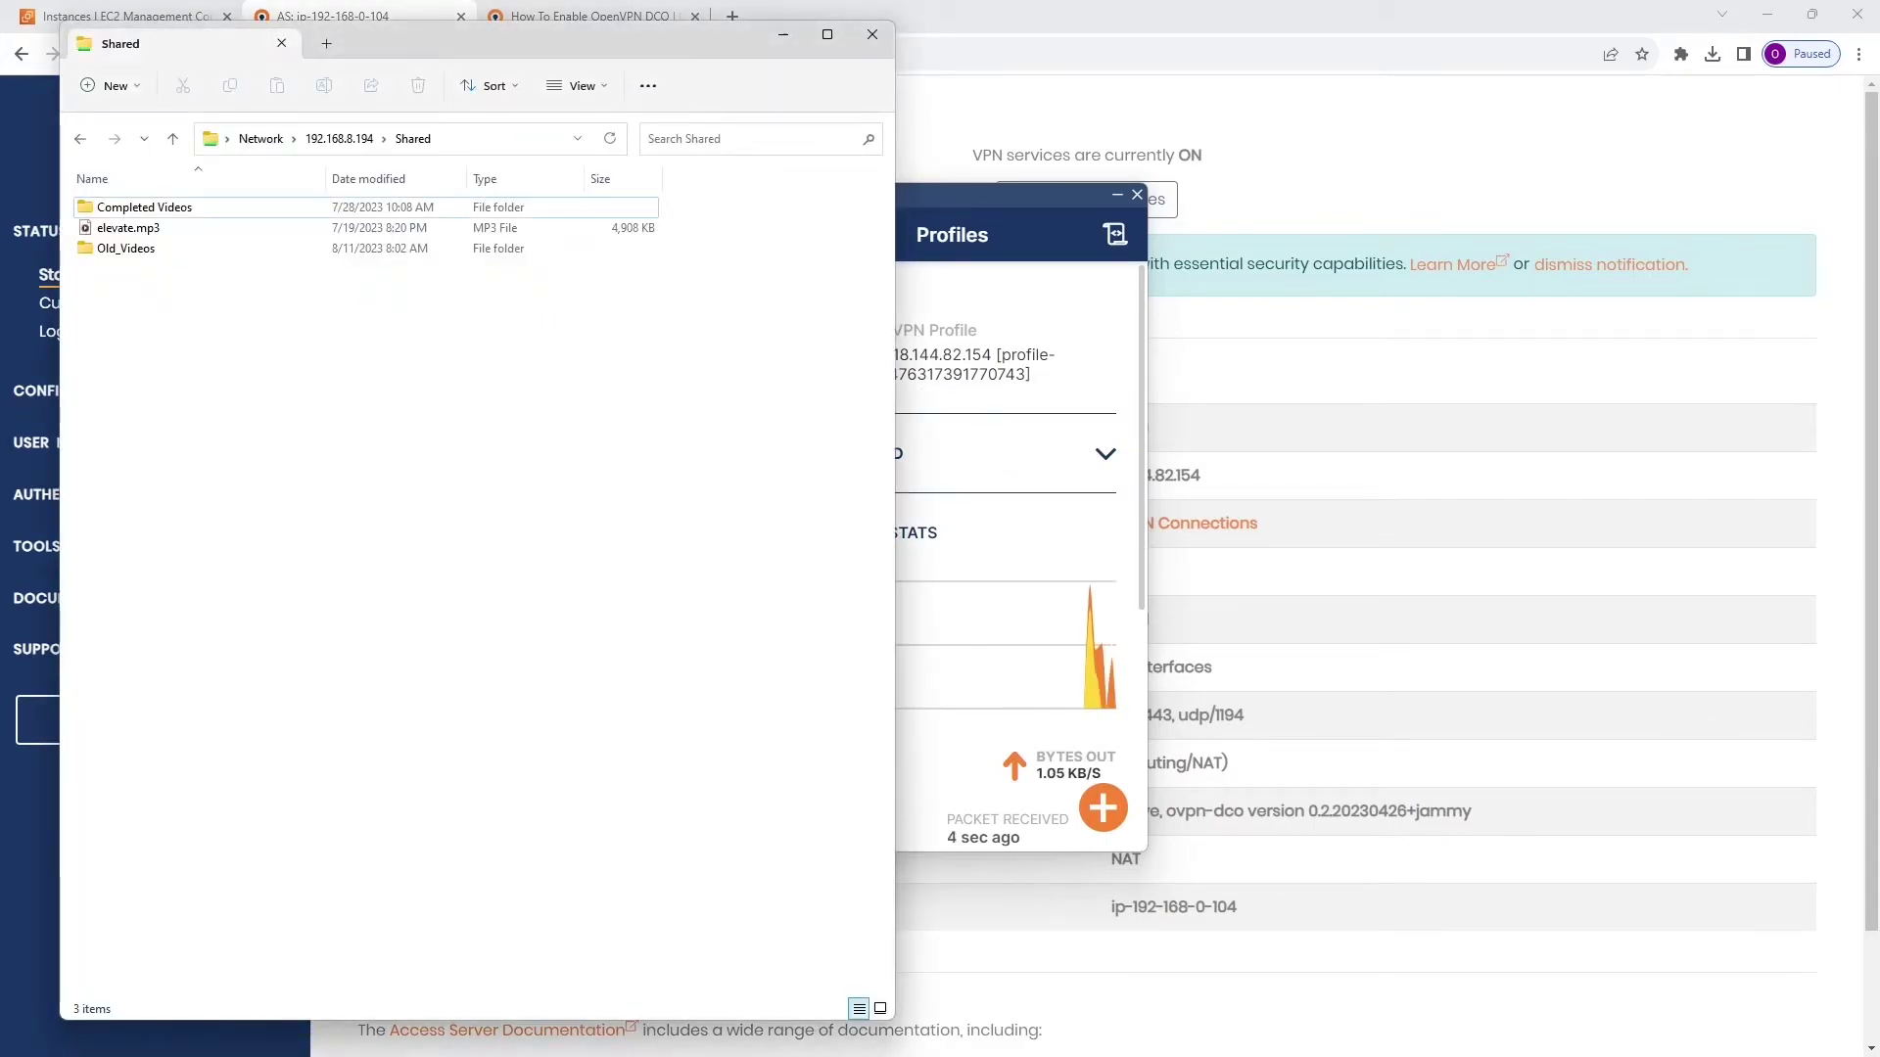
- Close the Shared window, bring up OLD VIDEOS, and reopen the Shared folder on \\192.168.8.194 with OpenVPN Connect moved over OLD VIDEOS
left_click(861, 39)
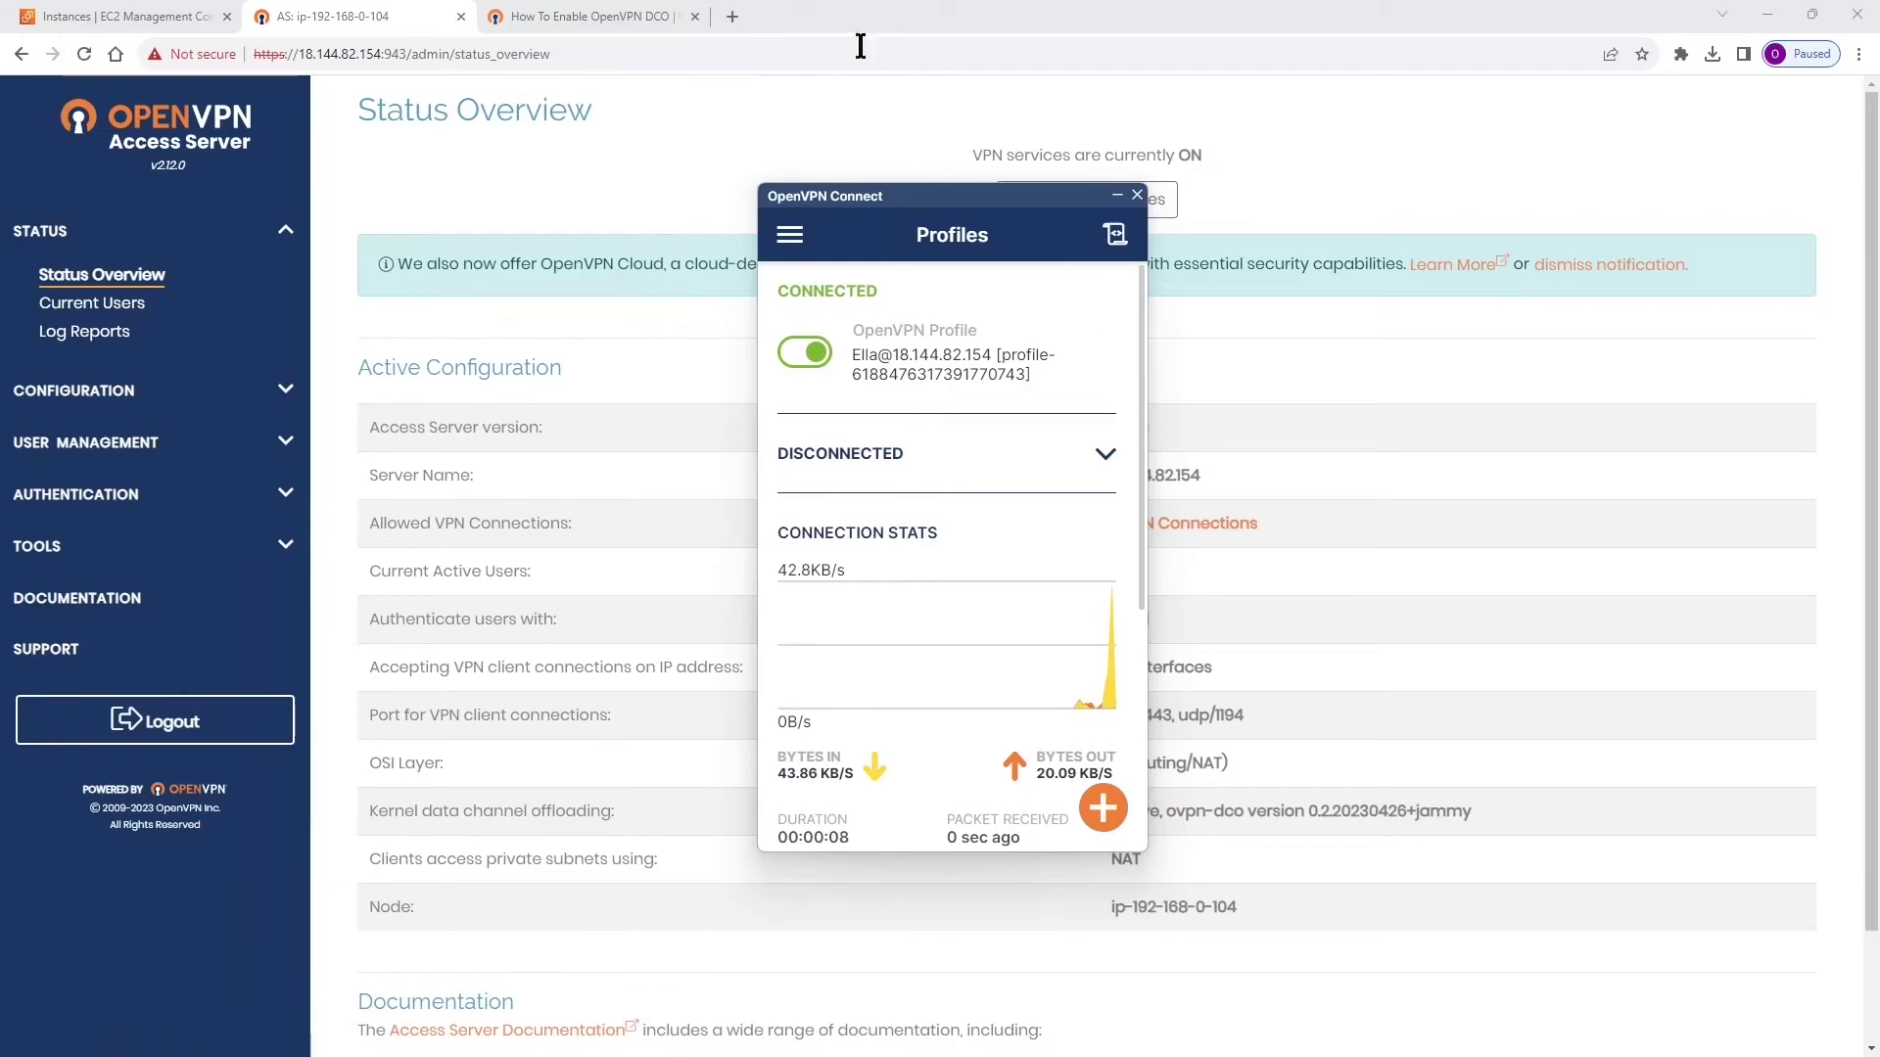
key("alt+Tab")
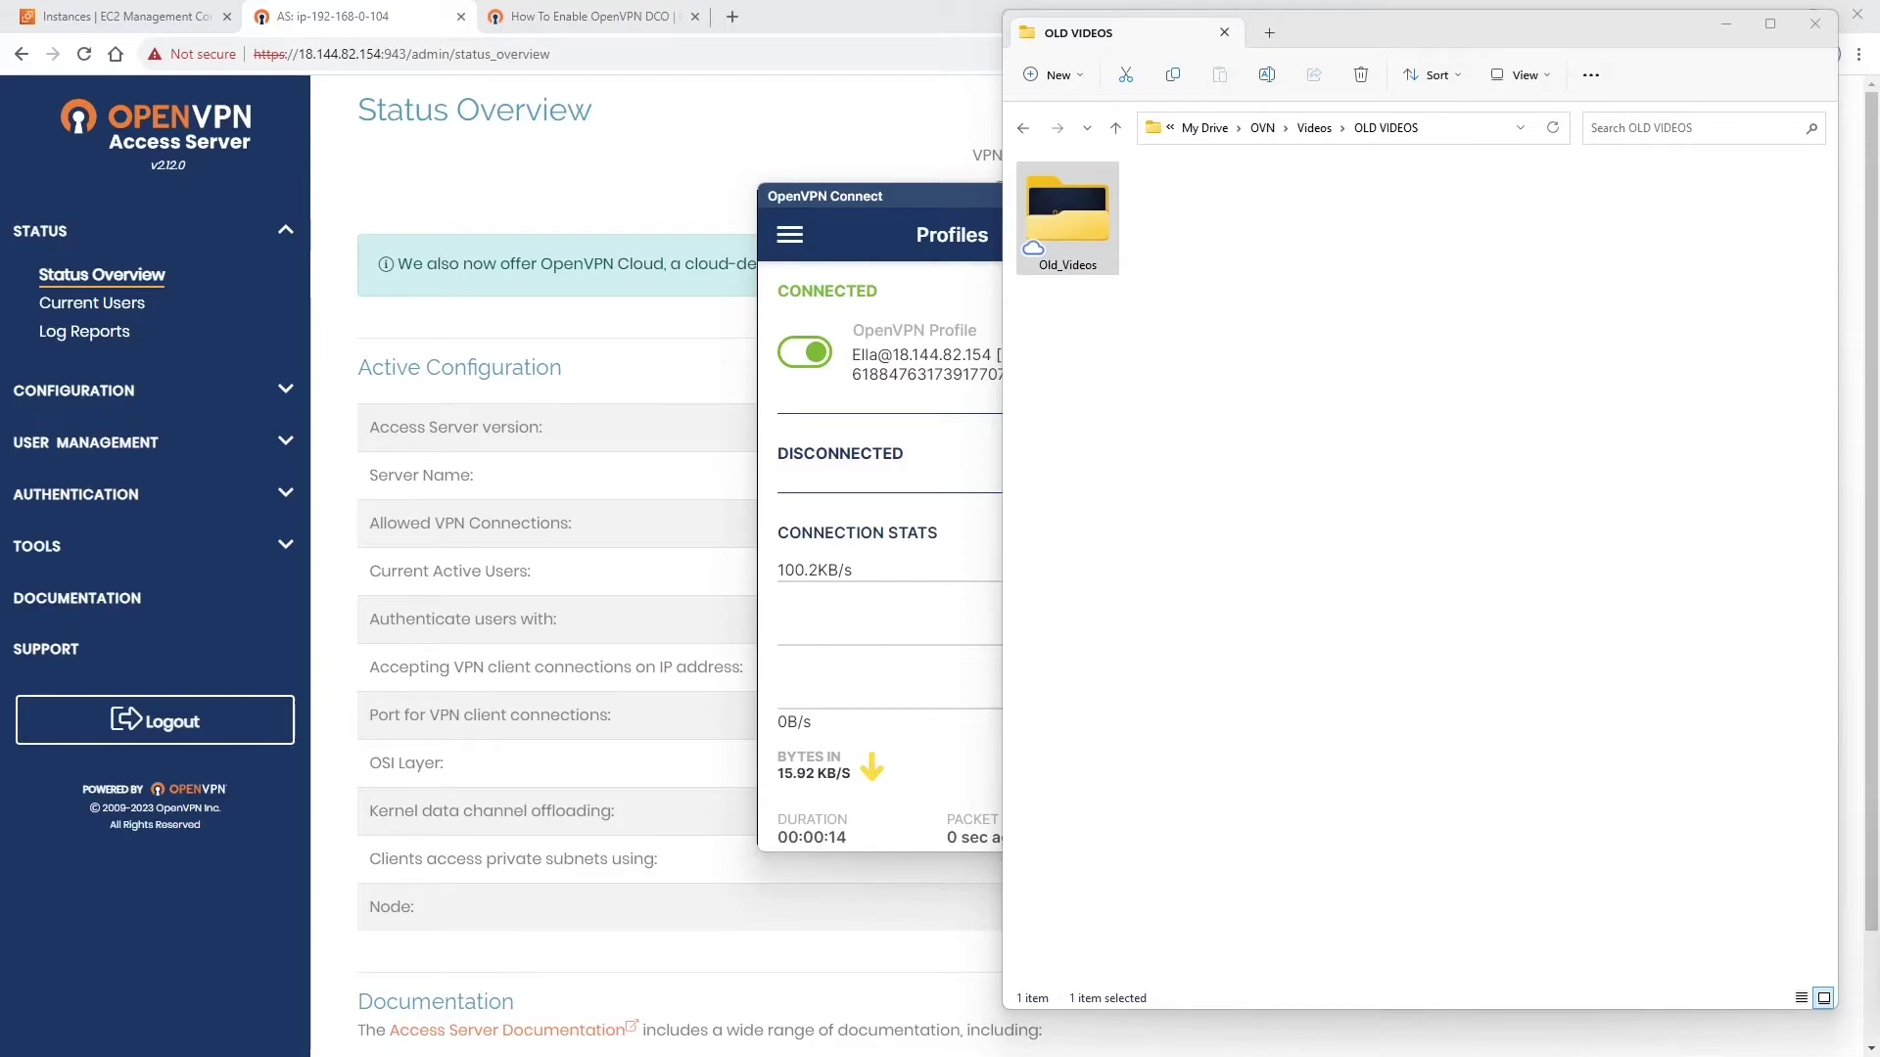
key("super+r")
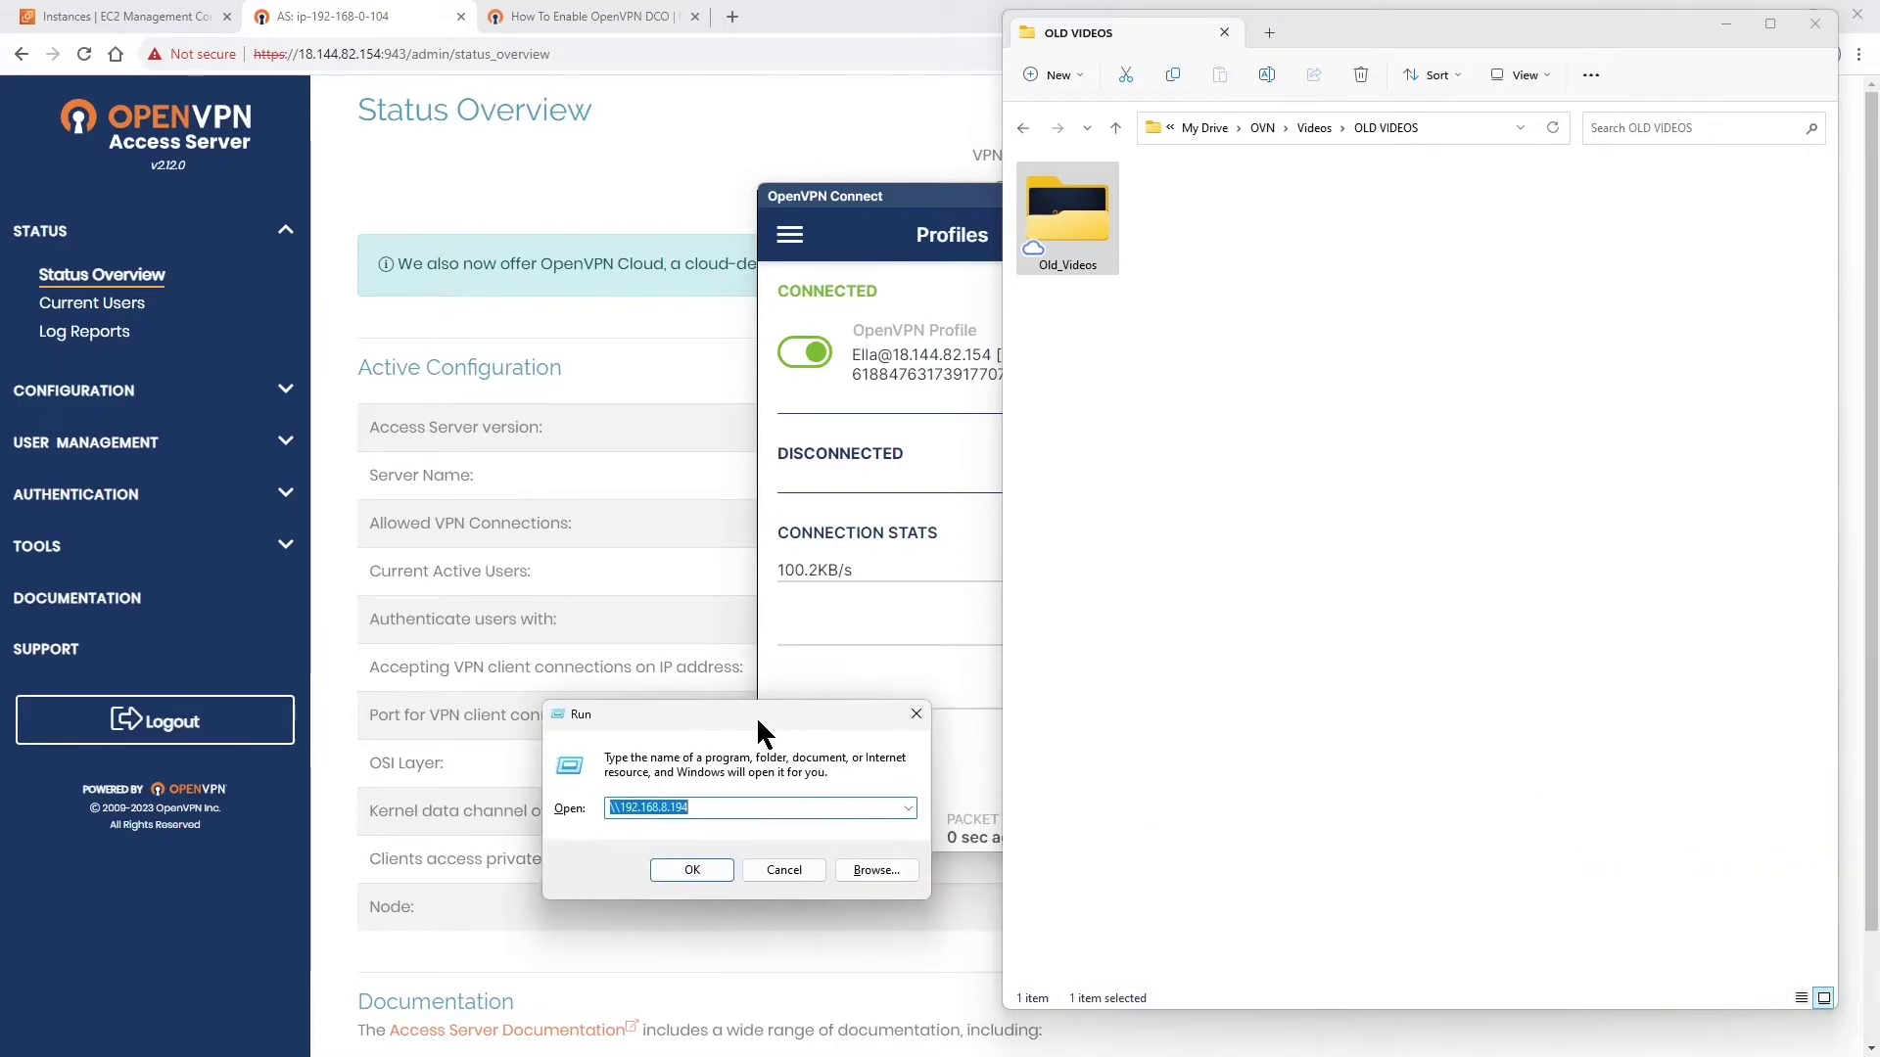
left_click(558, 769)
left_click(533, 825)
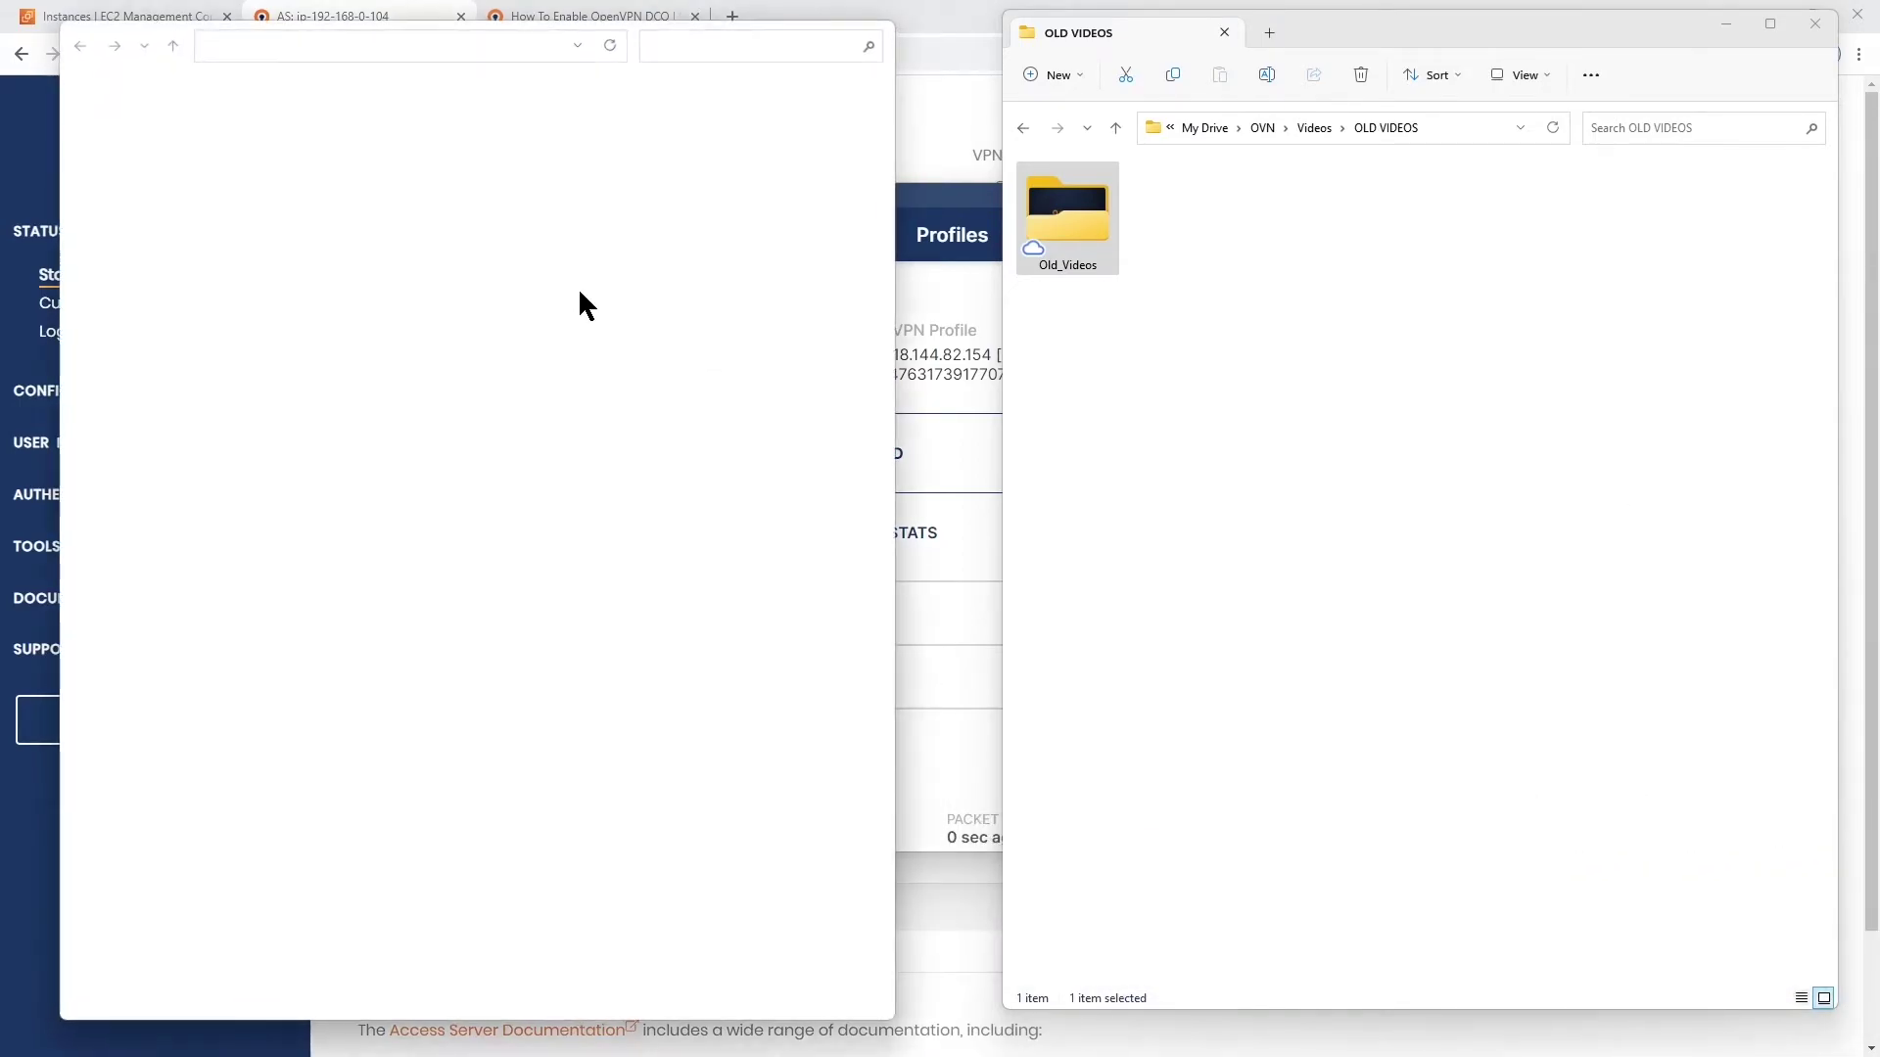
left_click_drag(938, 201, 1430, 327)
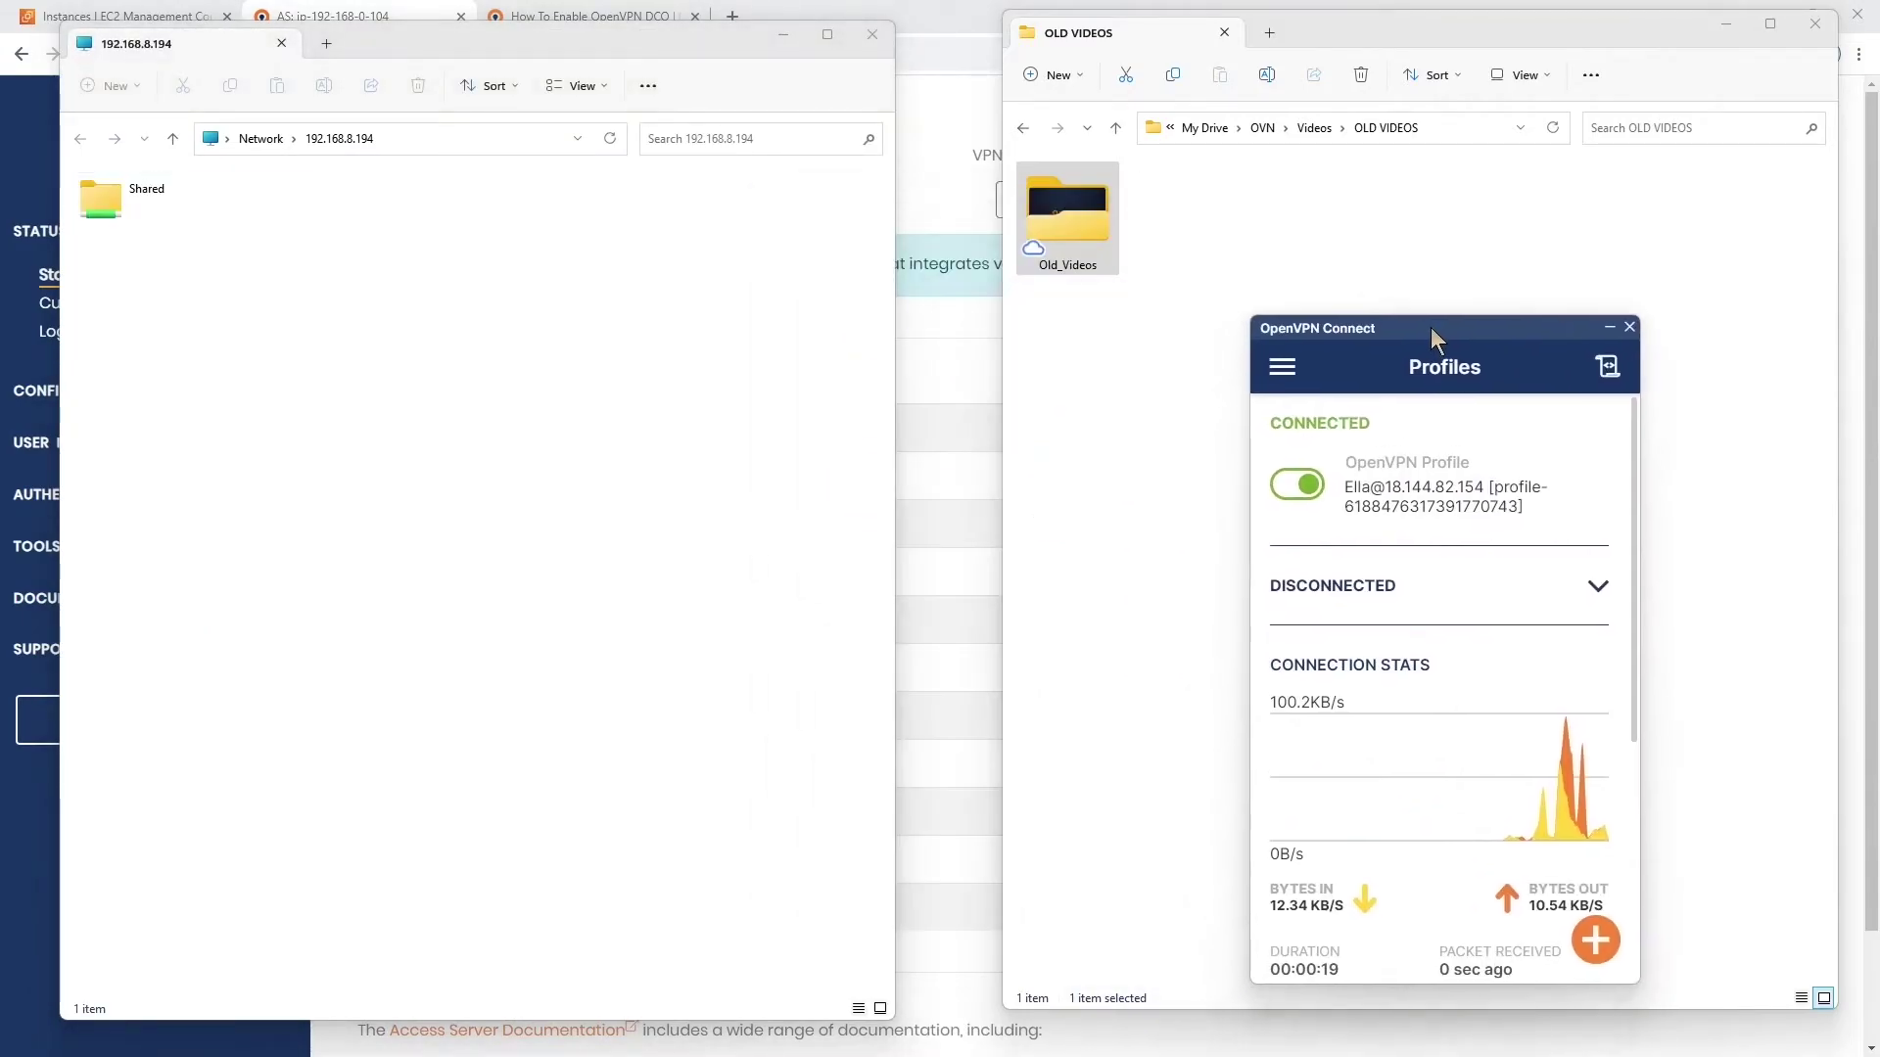
double_click(186, 205)
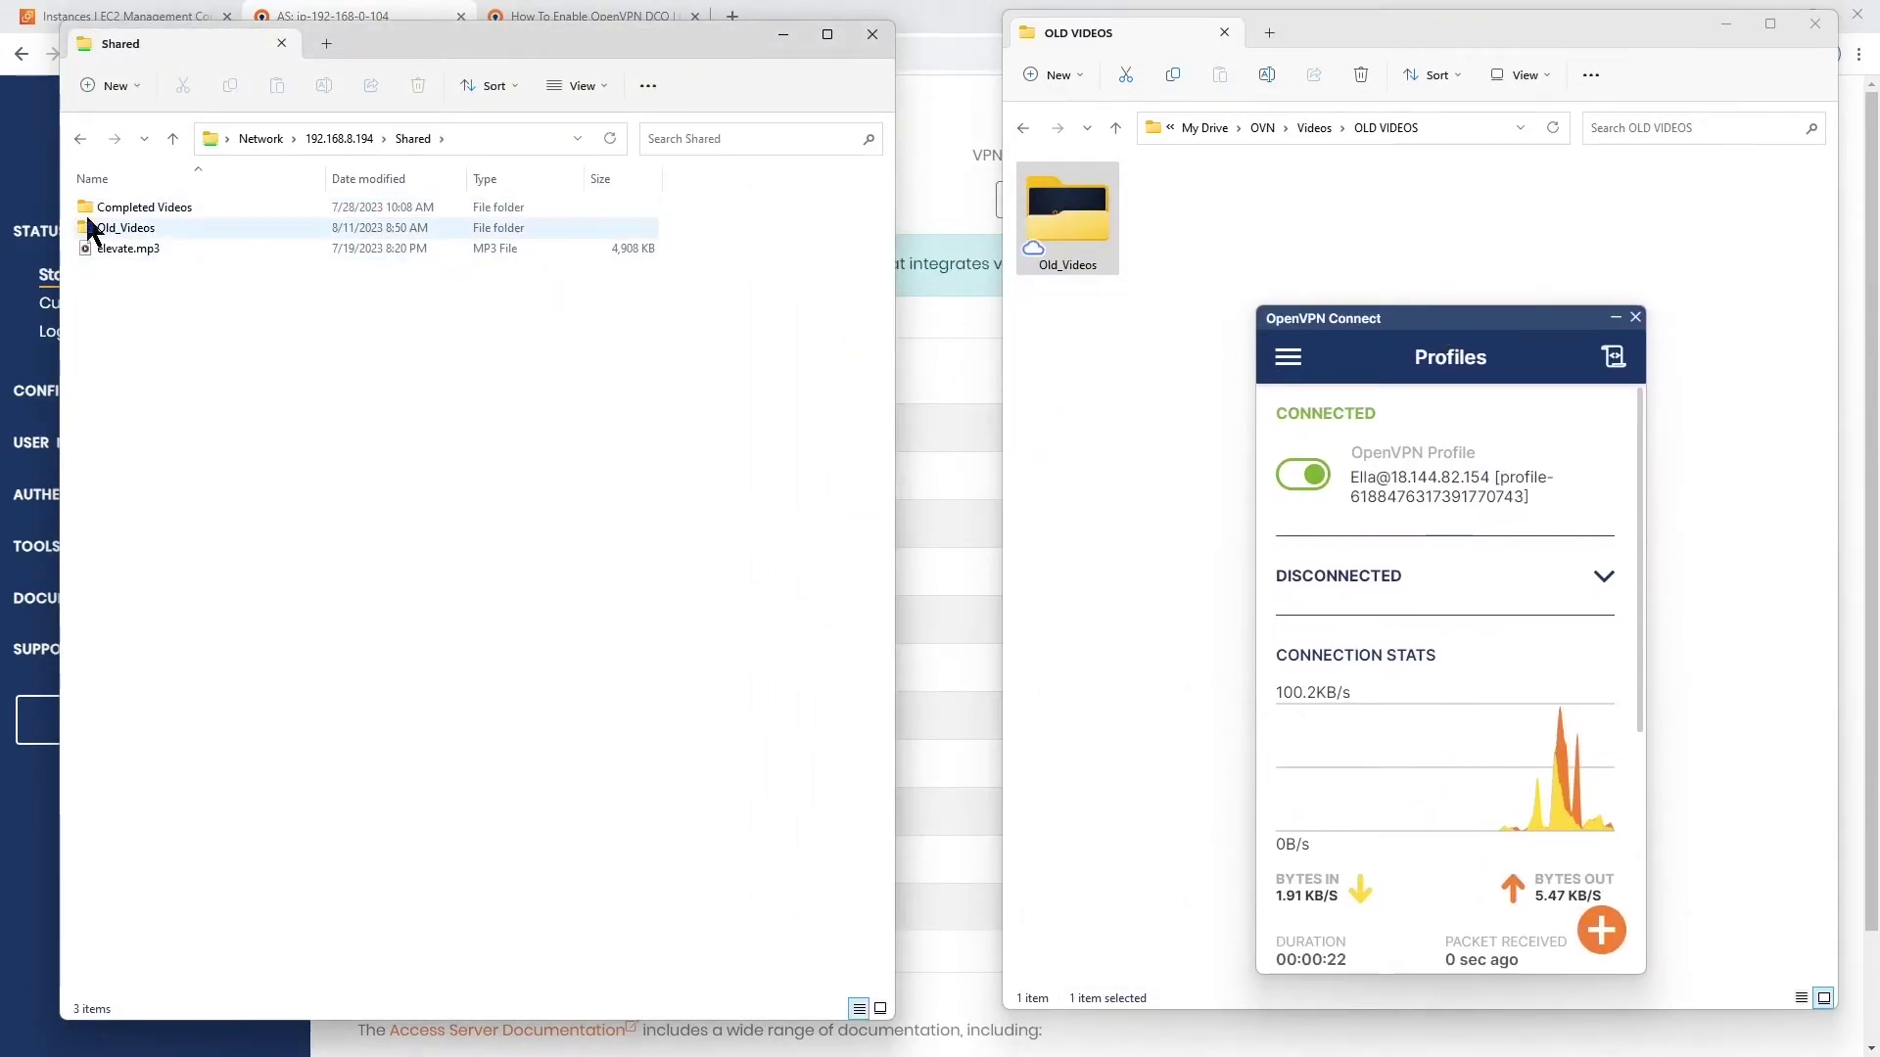
- Permanently delete the Old_Videos folder from the Shared network folder
left_click(115, 233)
key("shift+Delete")
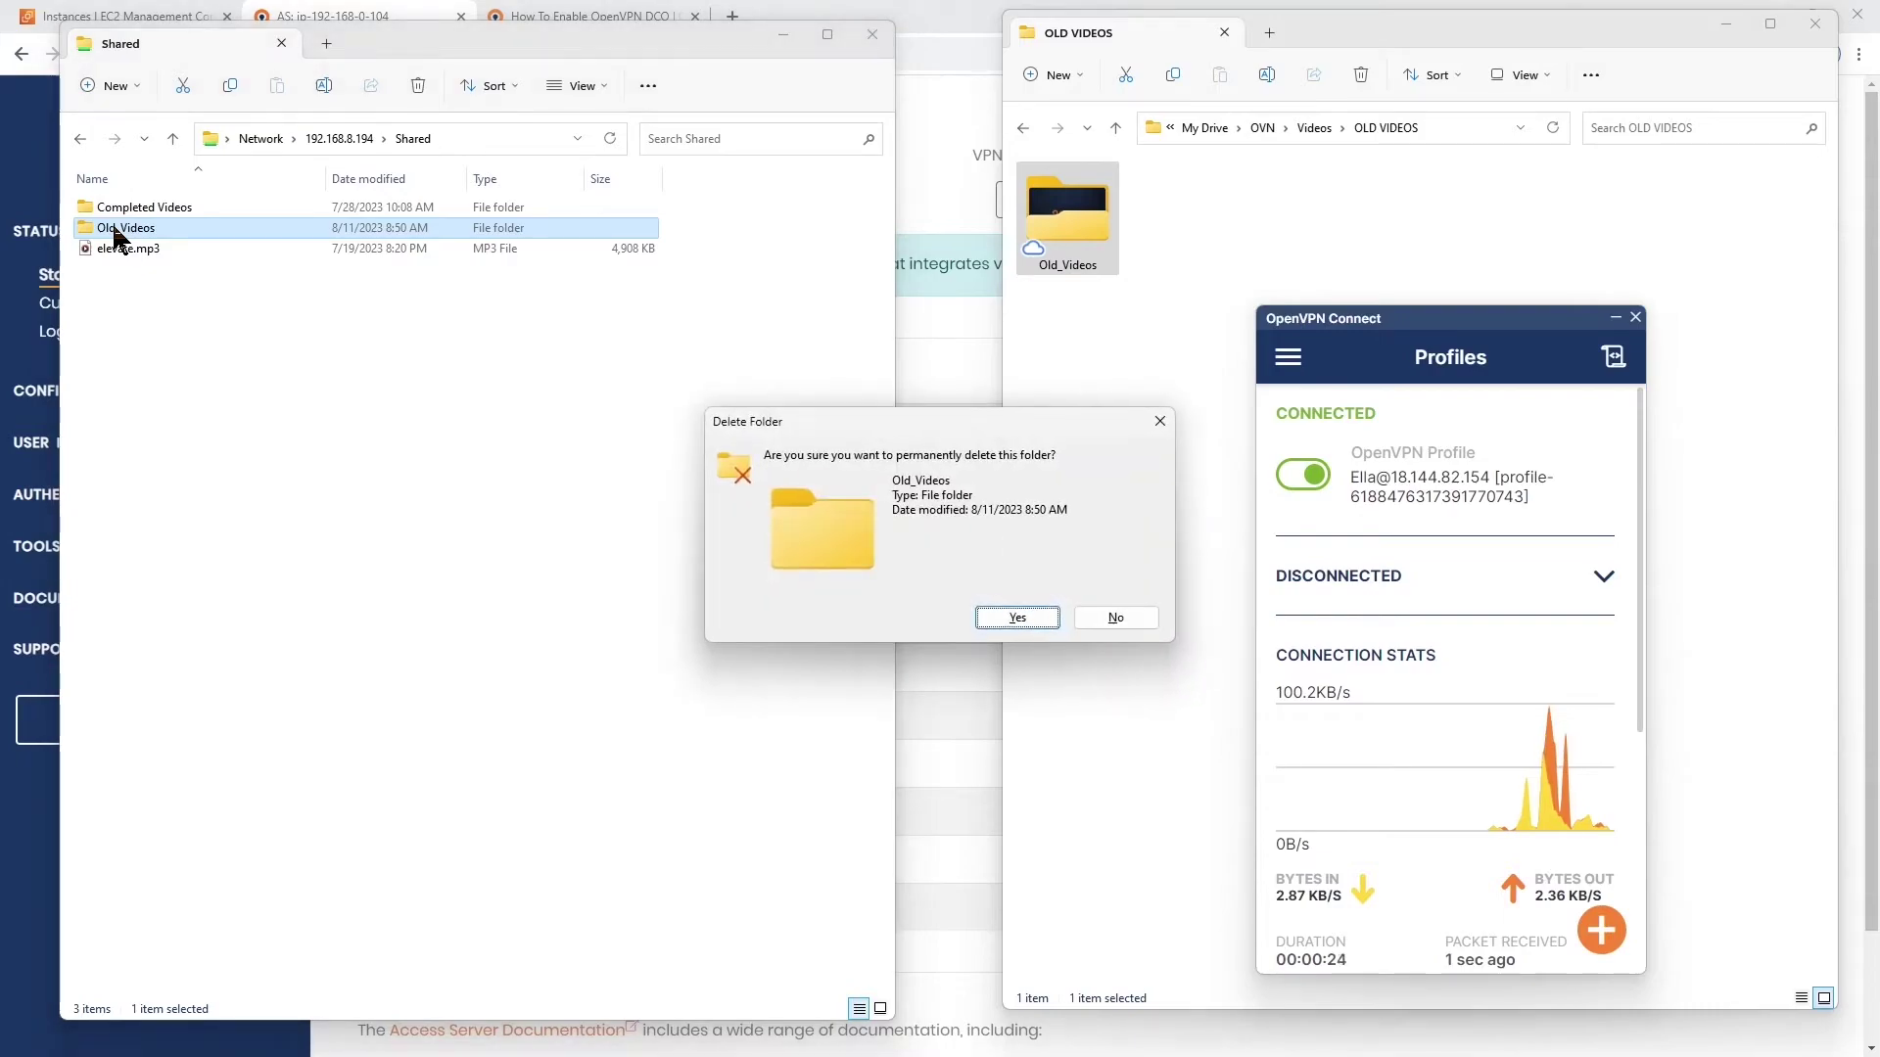
key("Return")
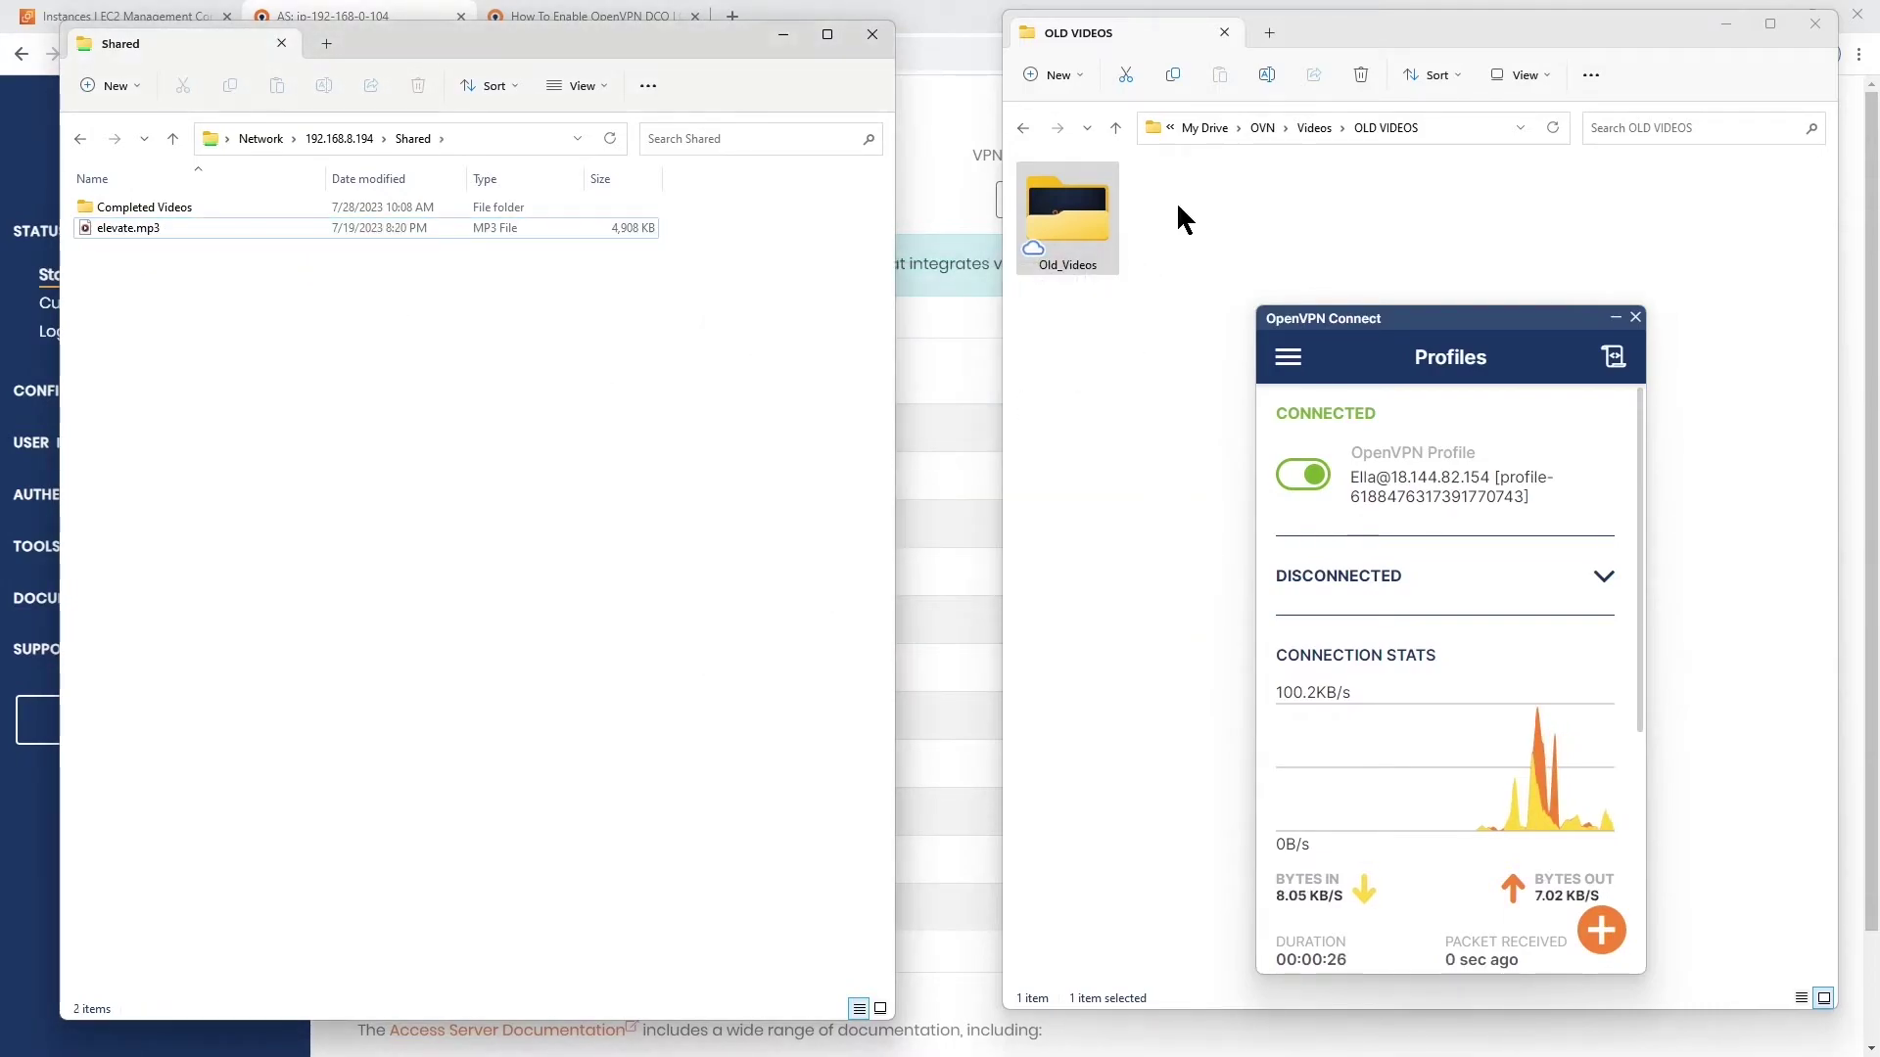
- Copy Old_Videos from OLD VIDEOS into Shared and place the copy progress beside OpenVPN Connect's connection stats to compare transfer speeds
left_click_drag(1072, 210, 423, 461)
left_click(431, 462)
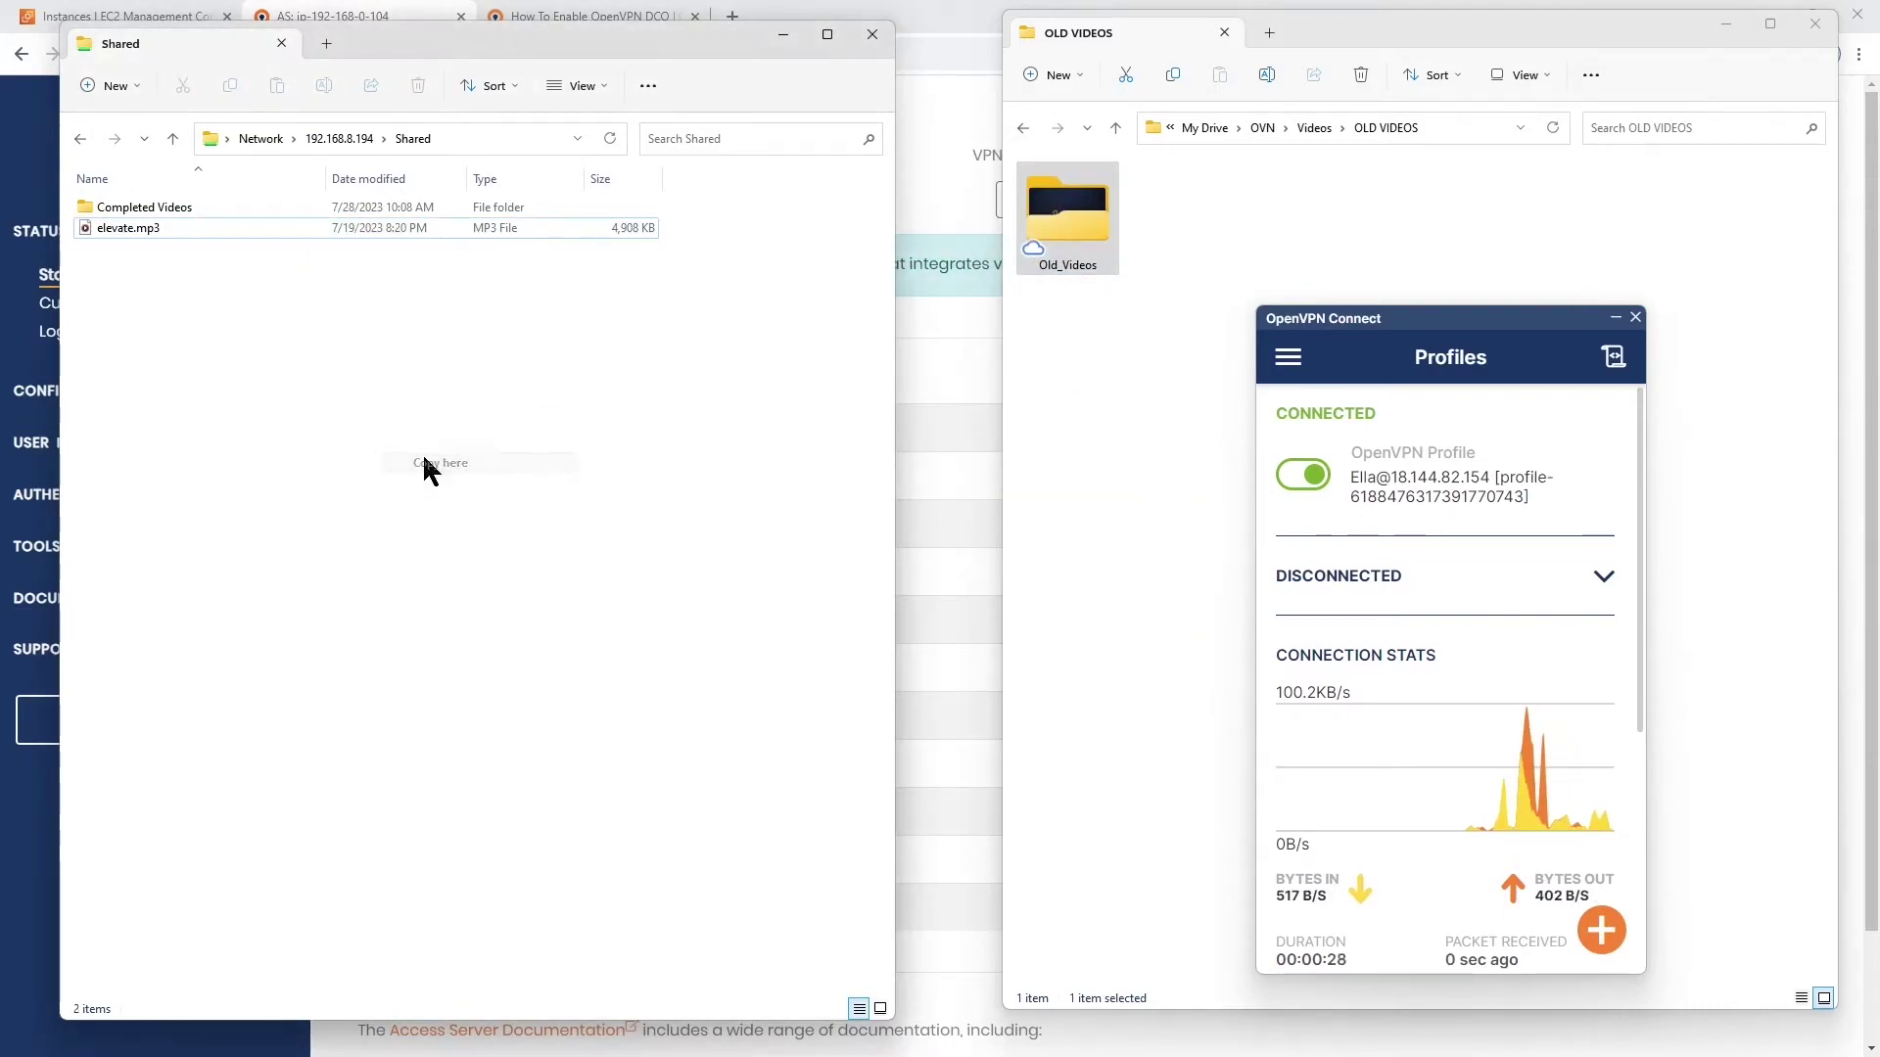
left_click_drag(1411, 313, 1281, 297)
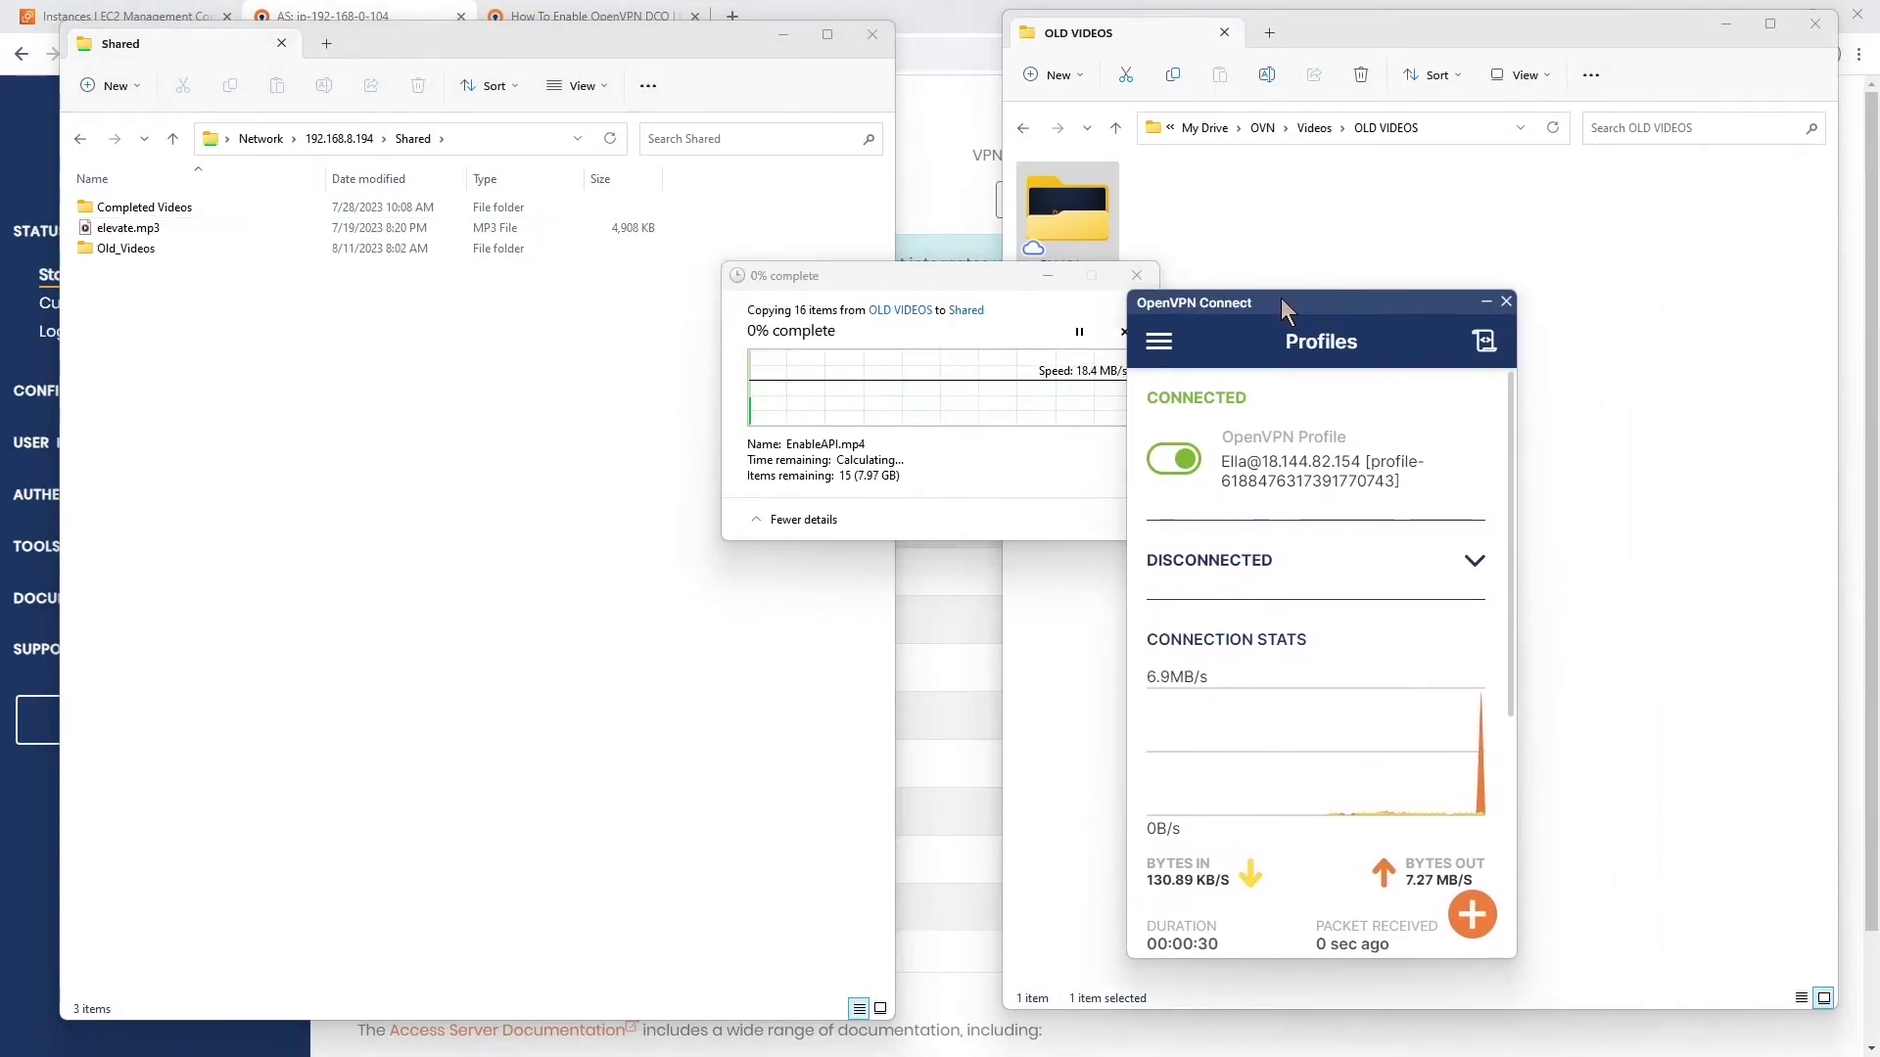
left_click_drag(869, 273, 437, 191)
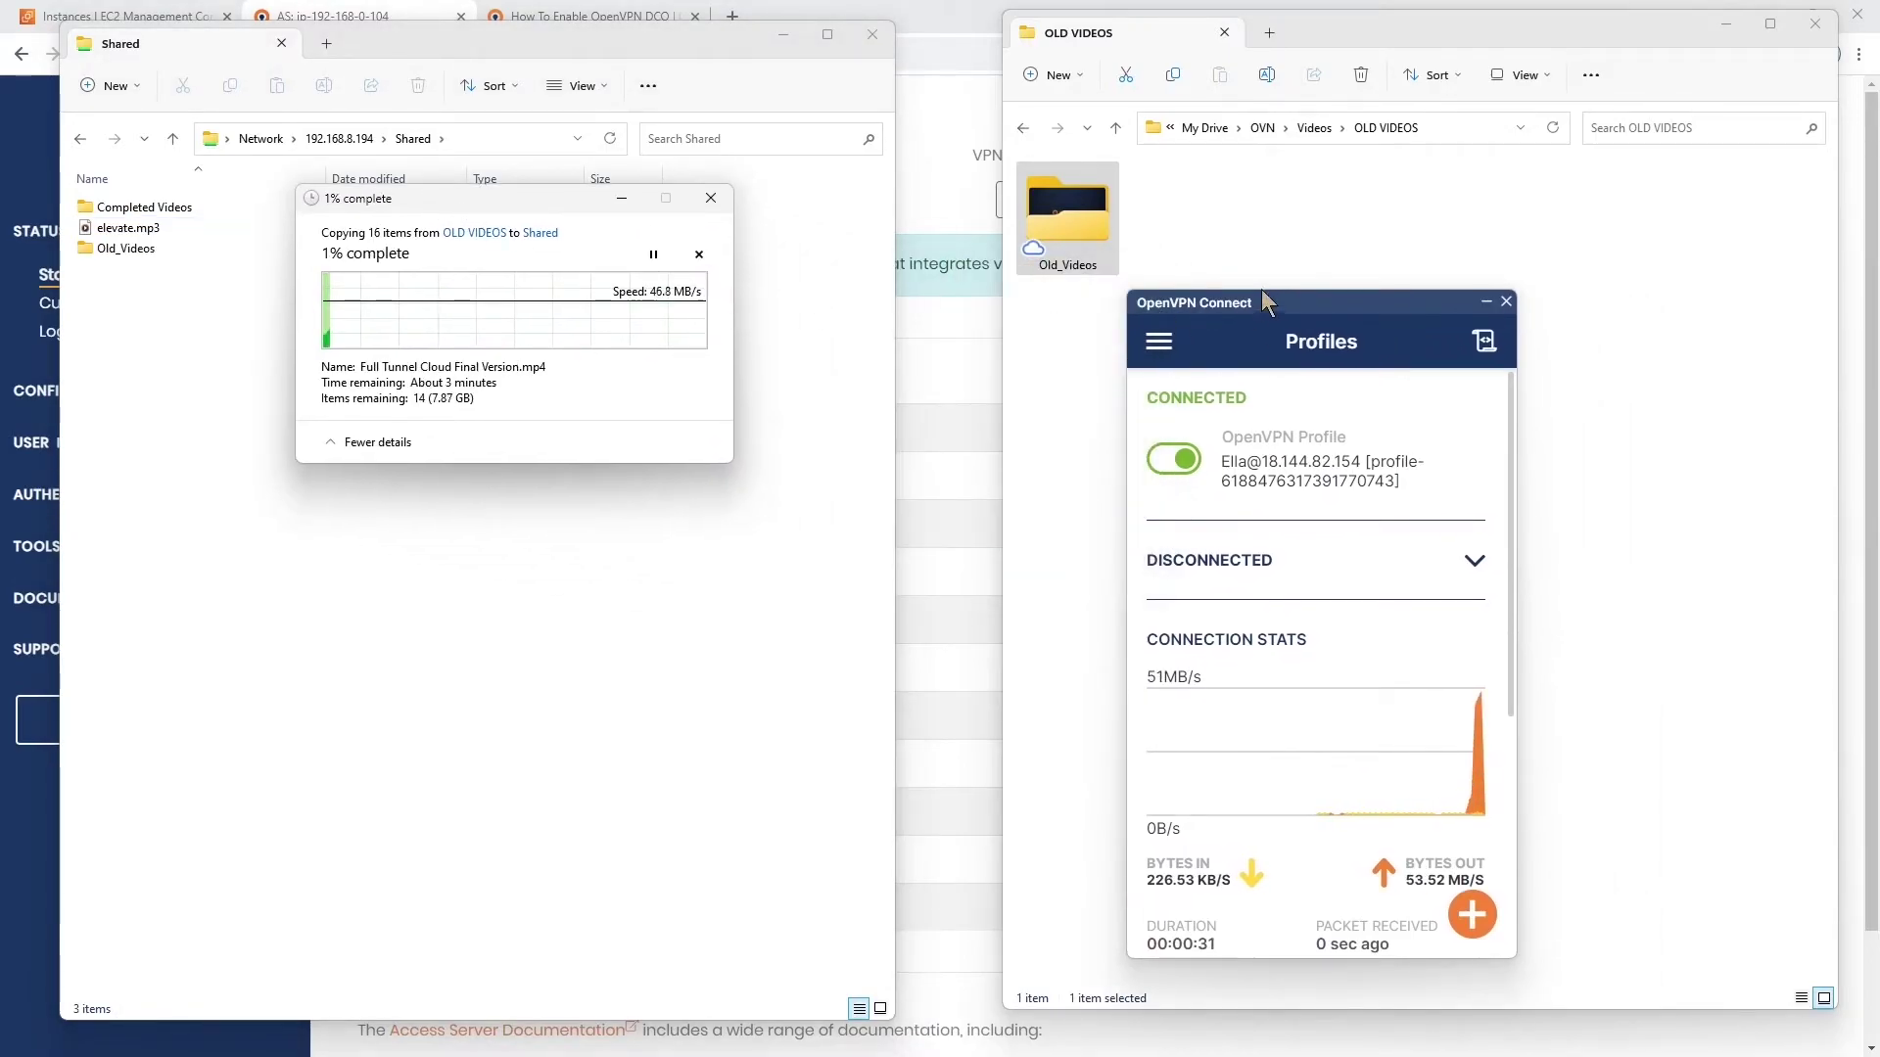
left_click_drag(1261, 294, 862, 201)
scroll(979, 548, "down", 2)
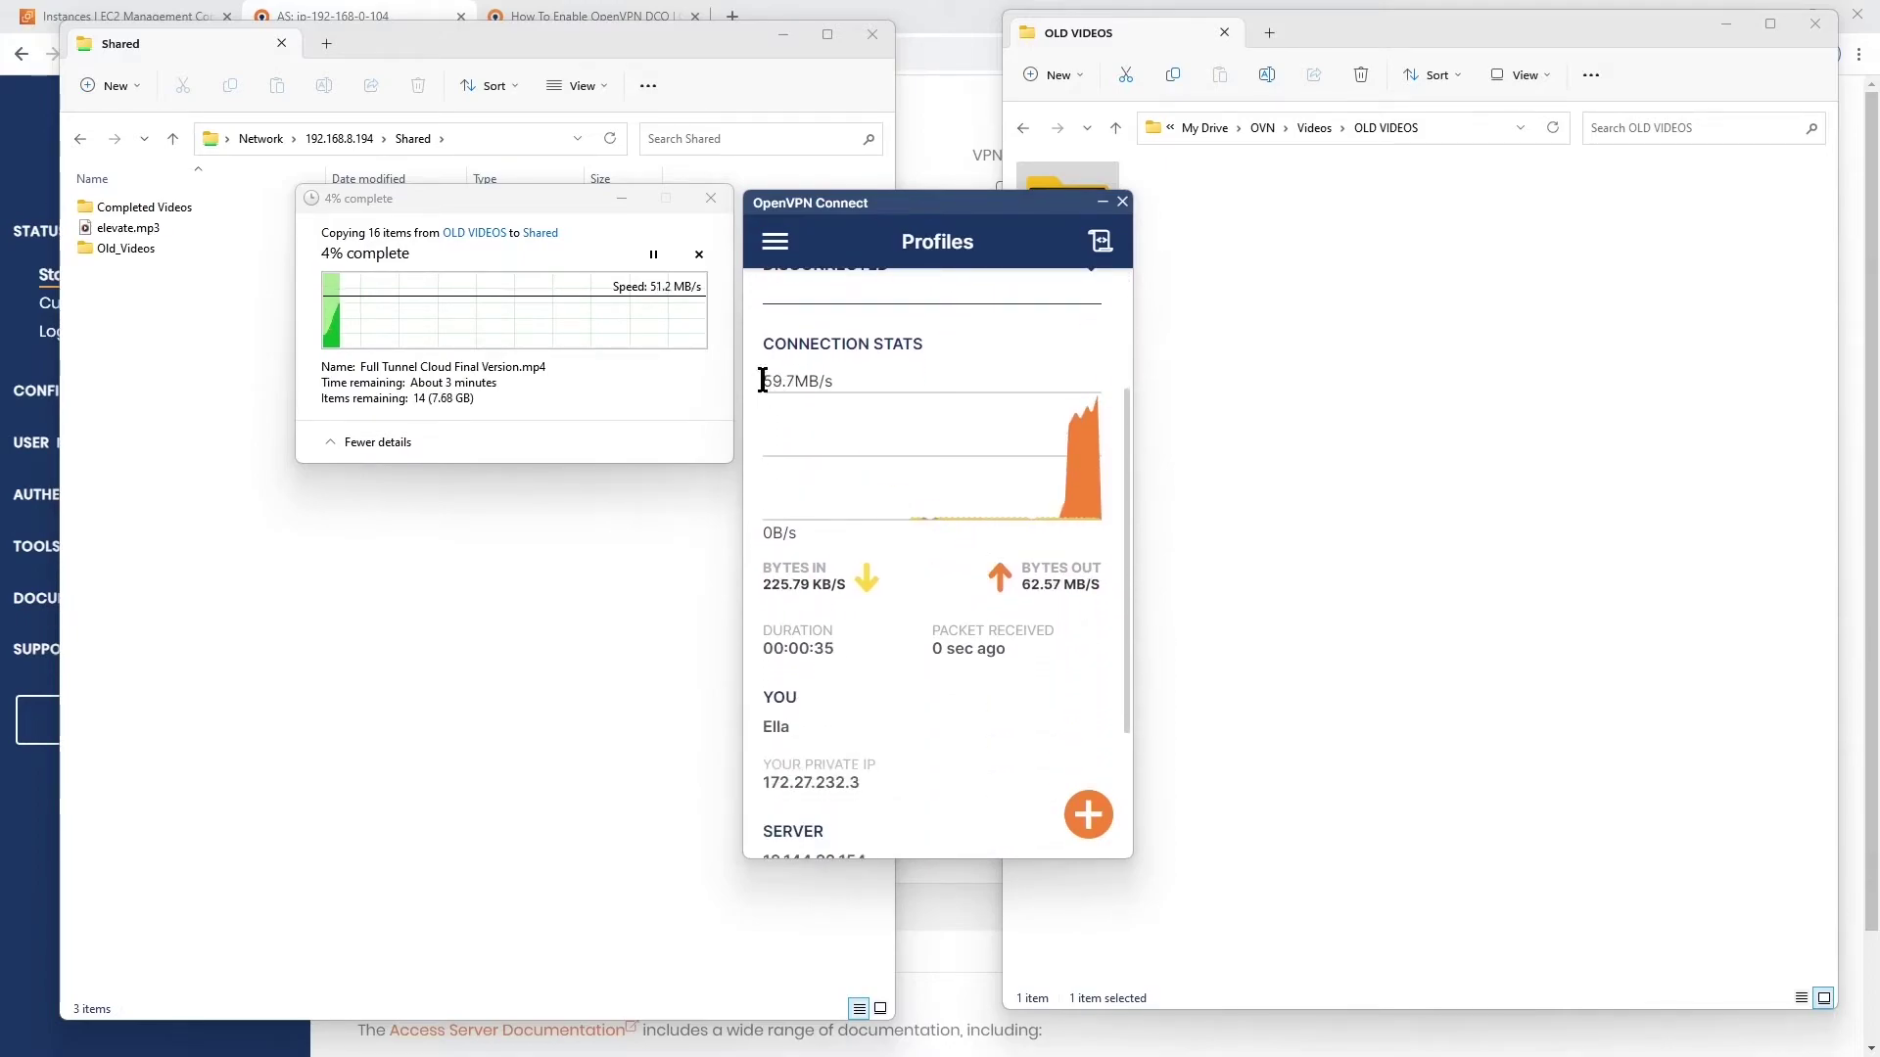
left_click_drag(760, 381, 843, 381)
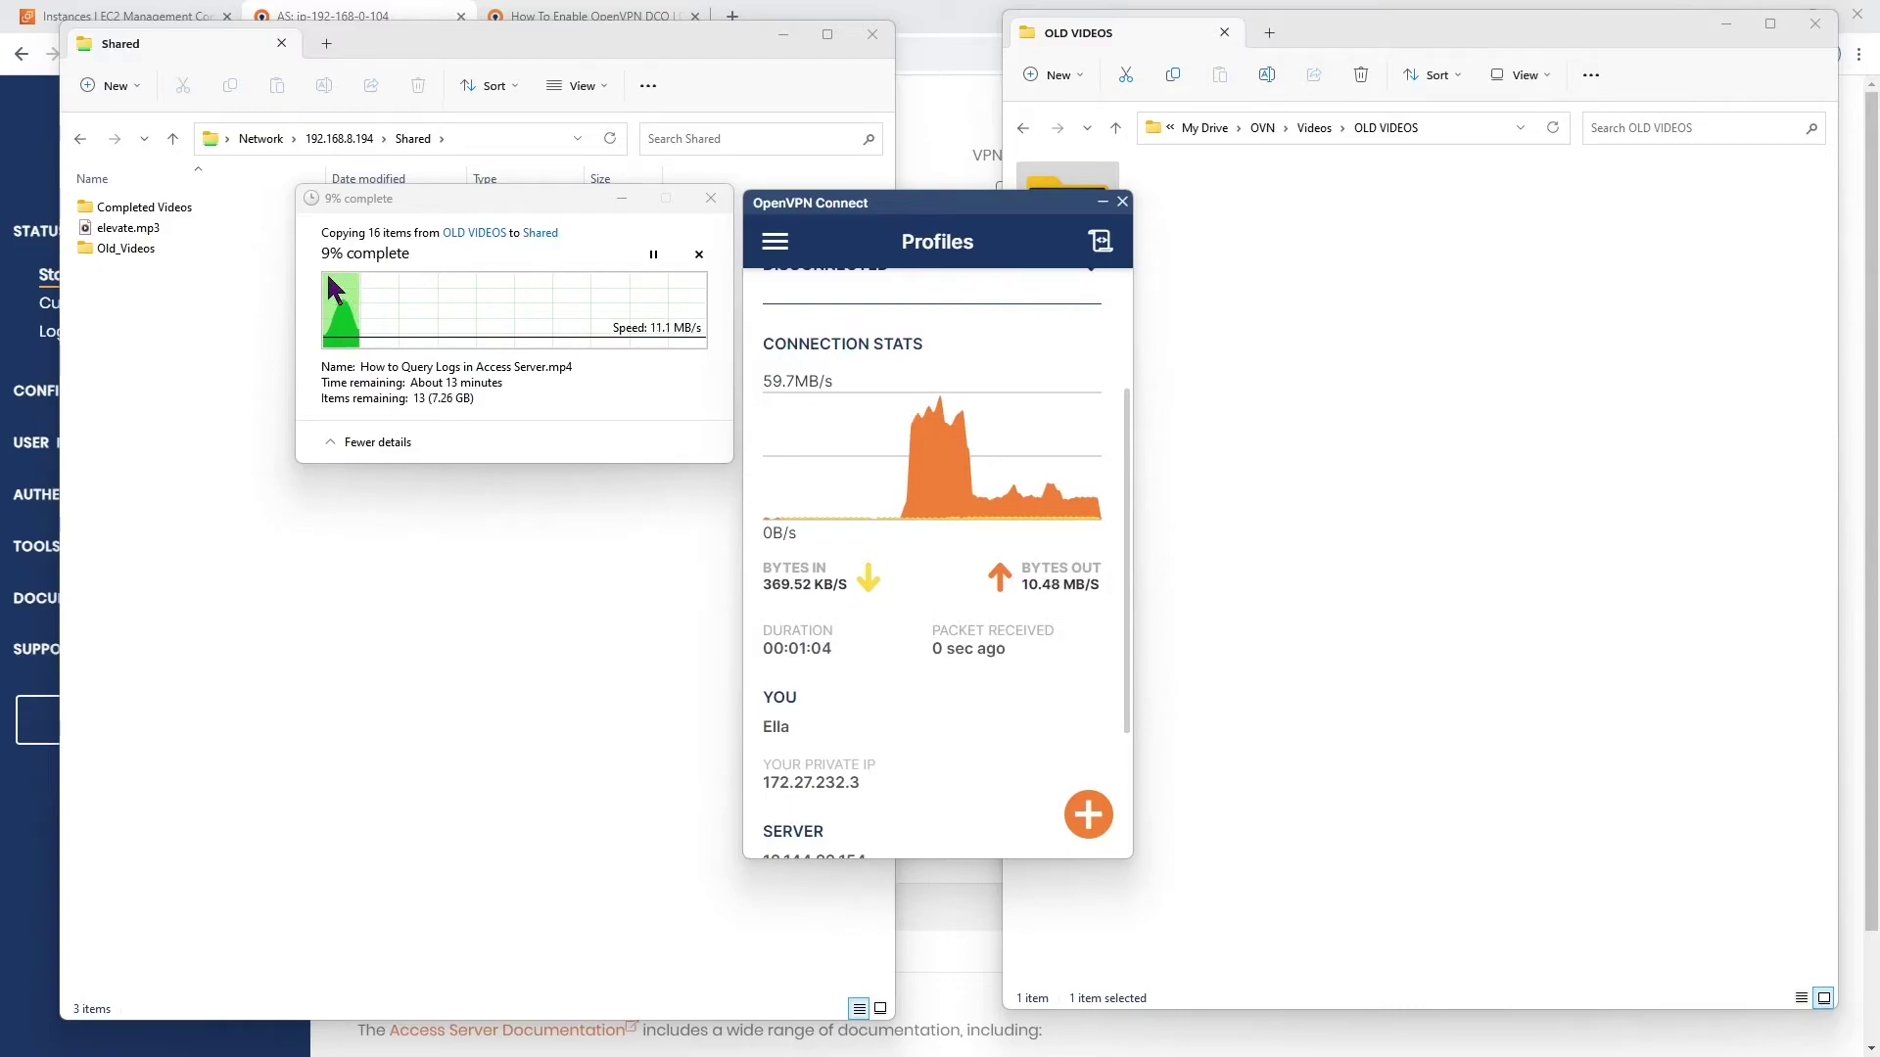
- Cancel the running Old_Videos copy, disconnect the 18.144.82.154 profile, and select Old_Videos in the Shared folder
left_click(698, 253)
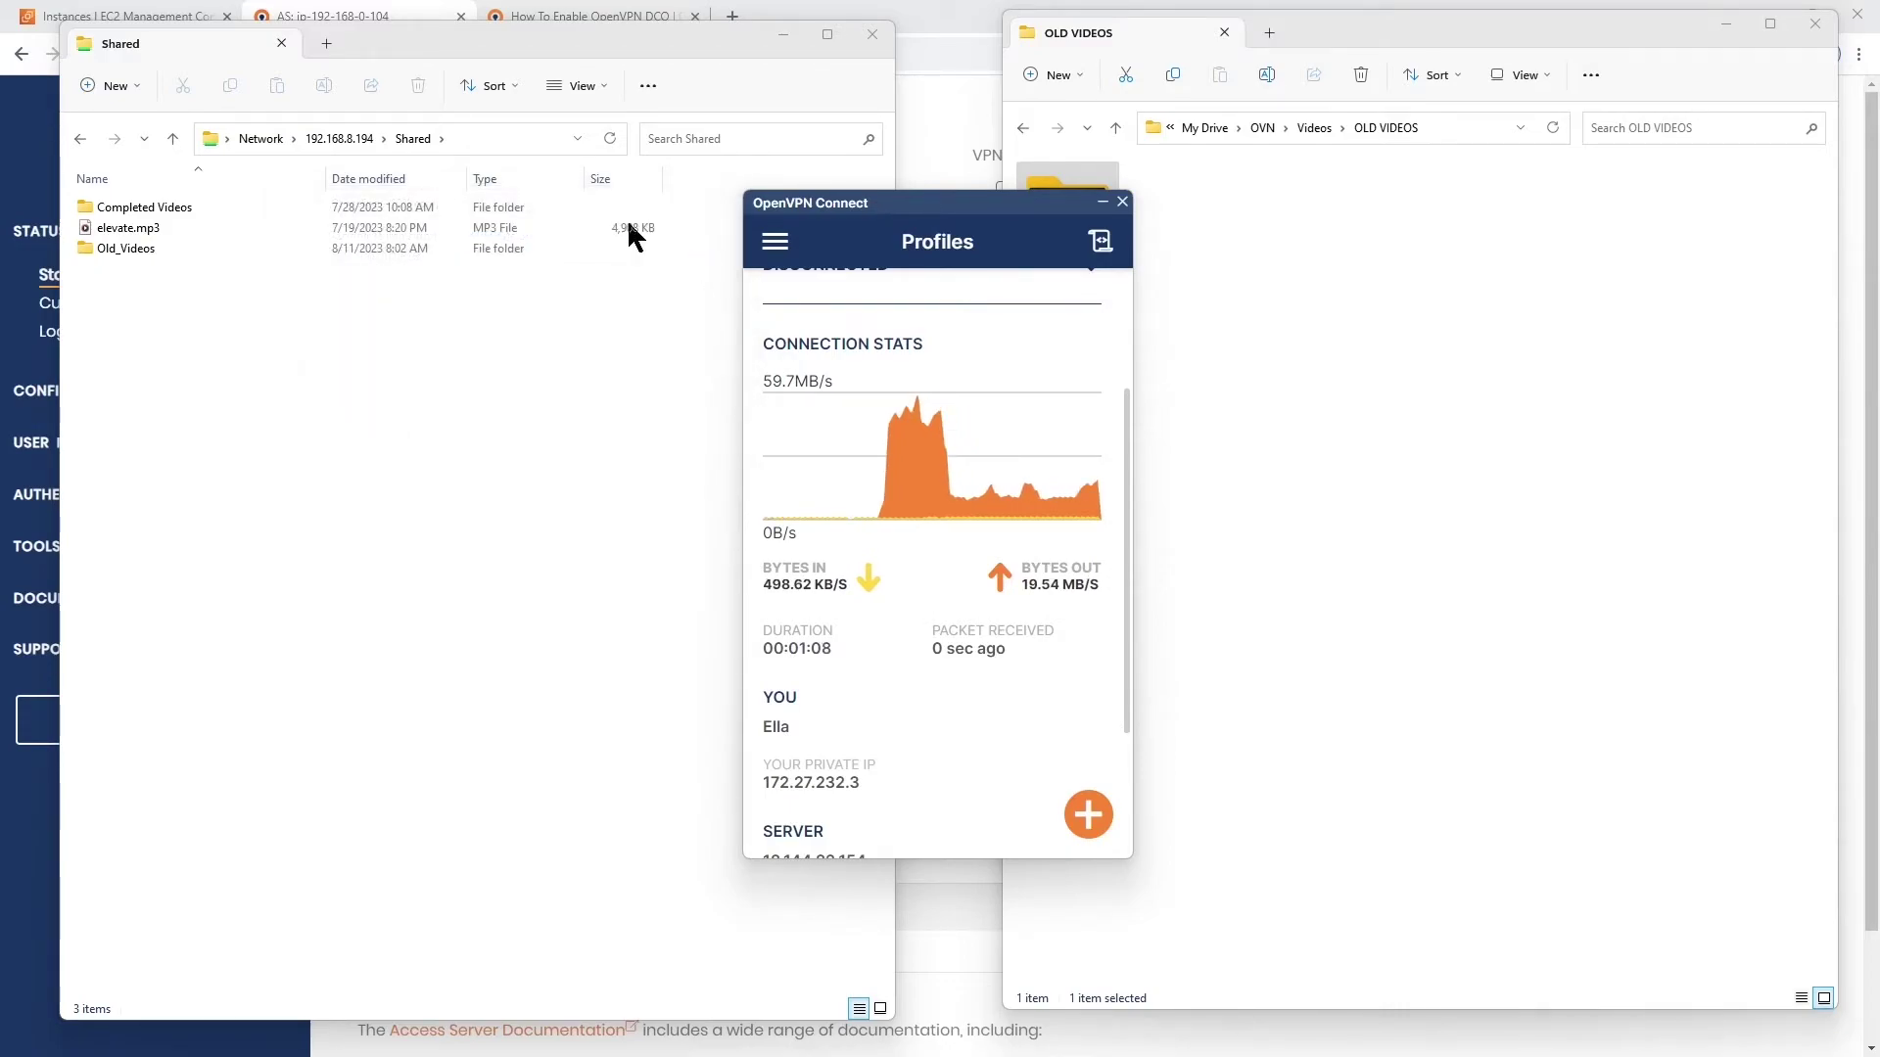
scroll(831, 304, "up", 5)
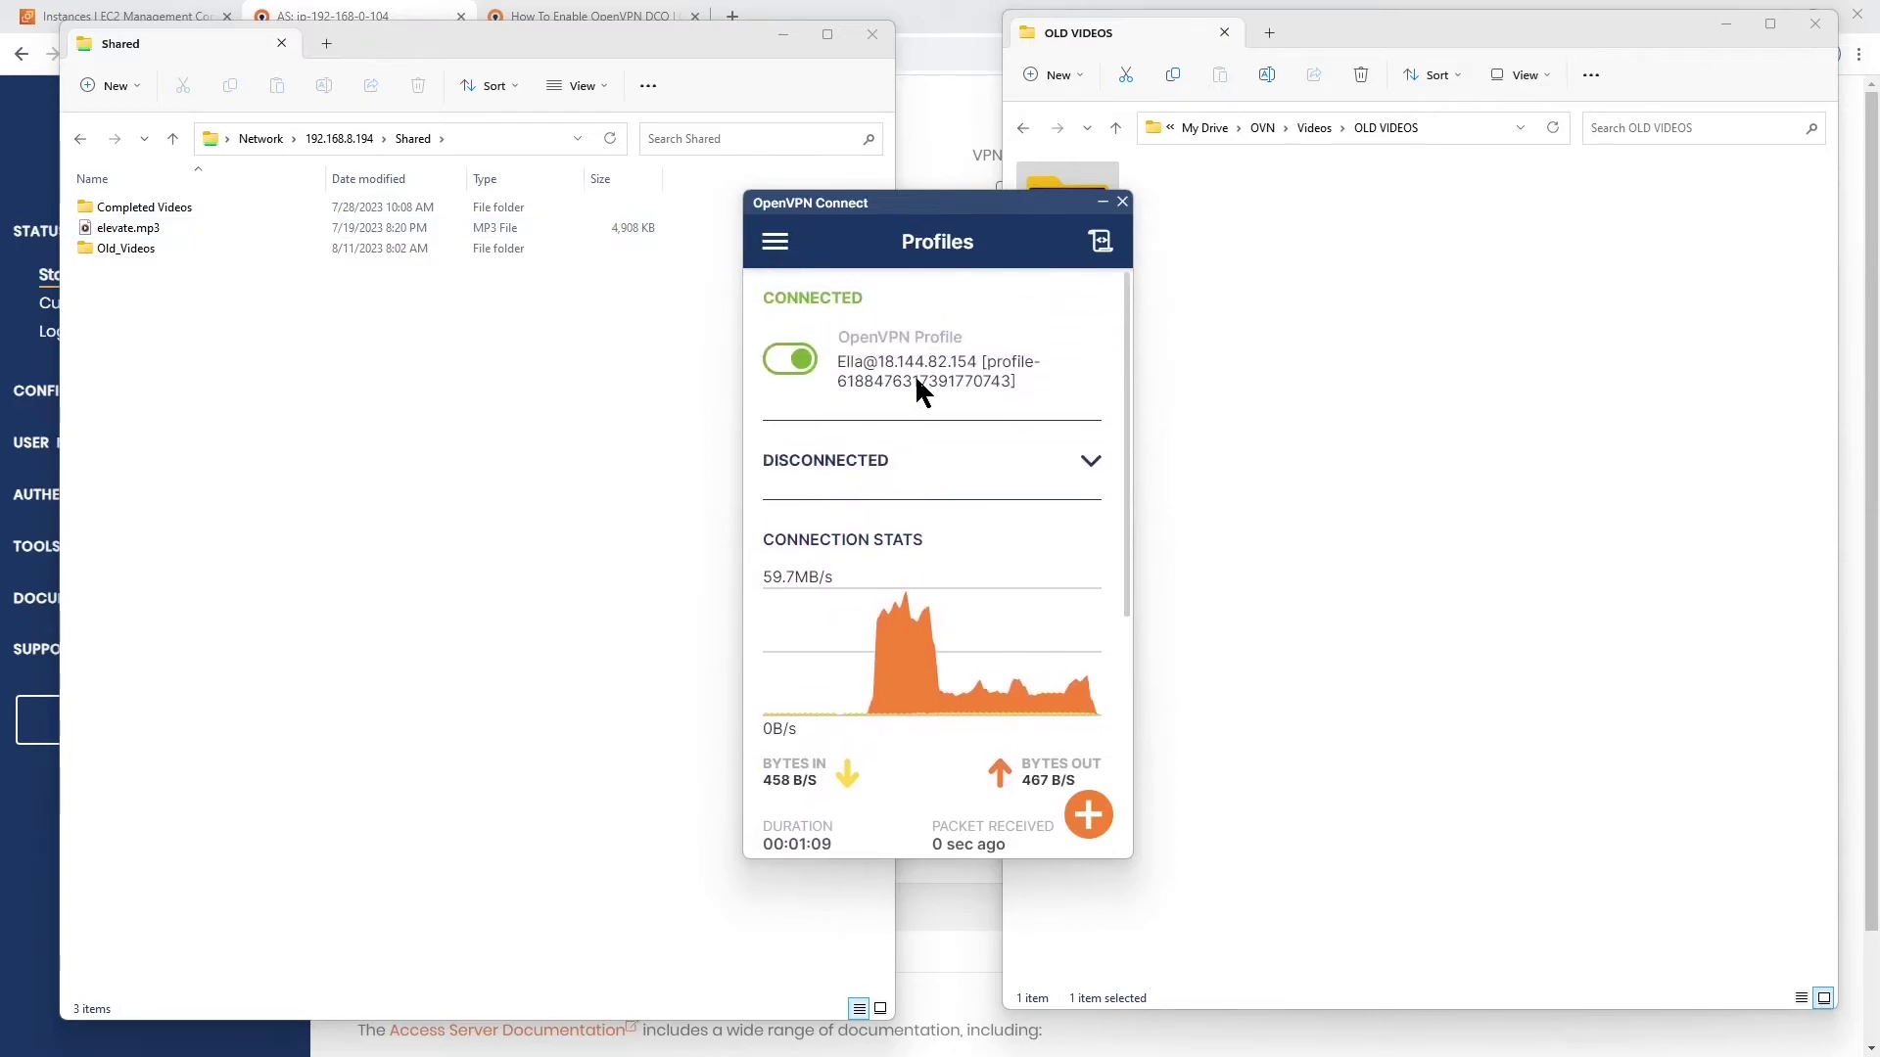
left_click(795, 362)
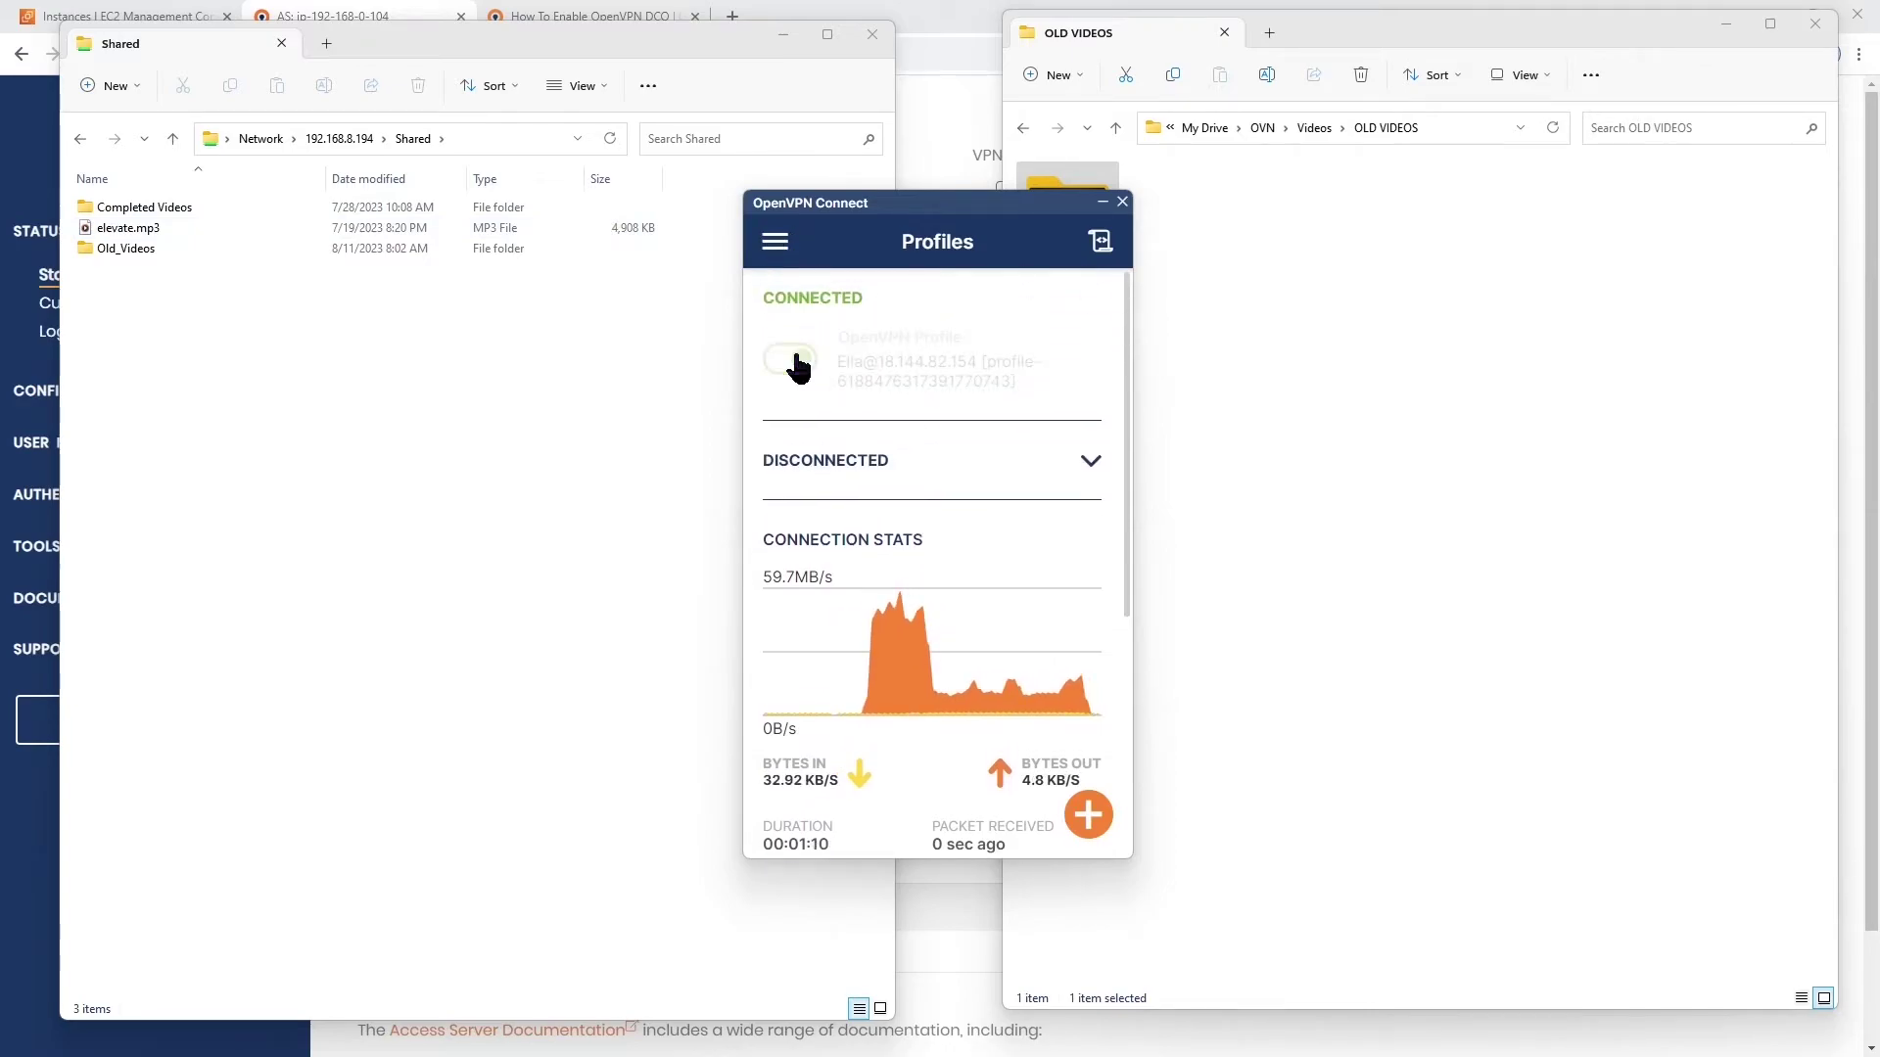
left_click(133, 250)
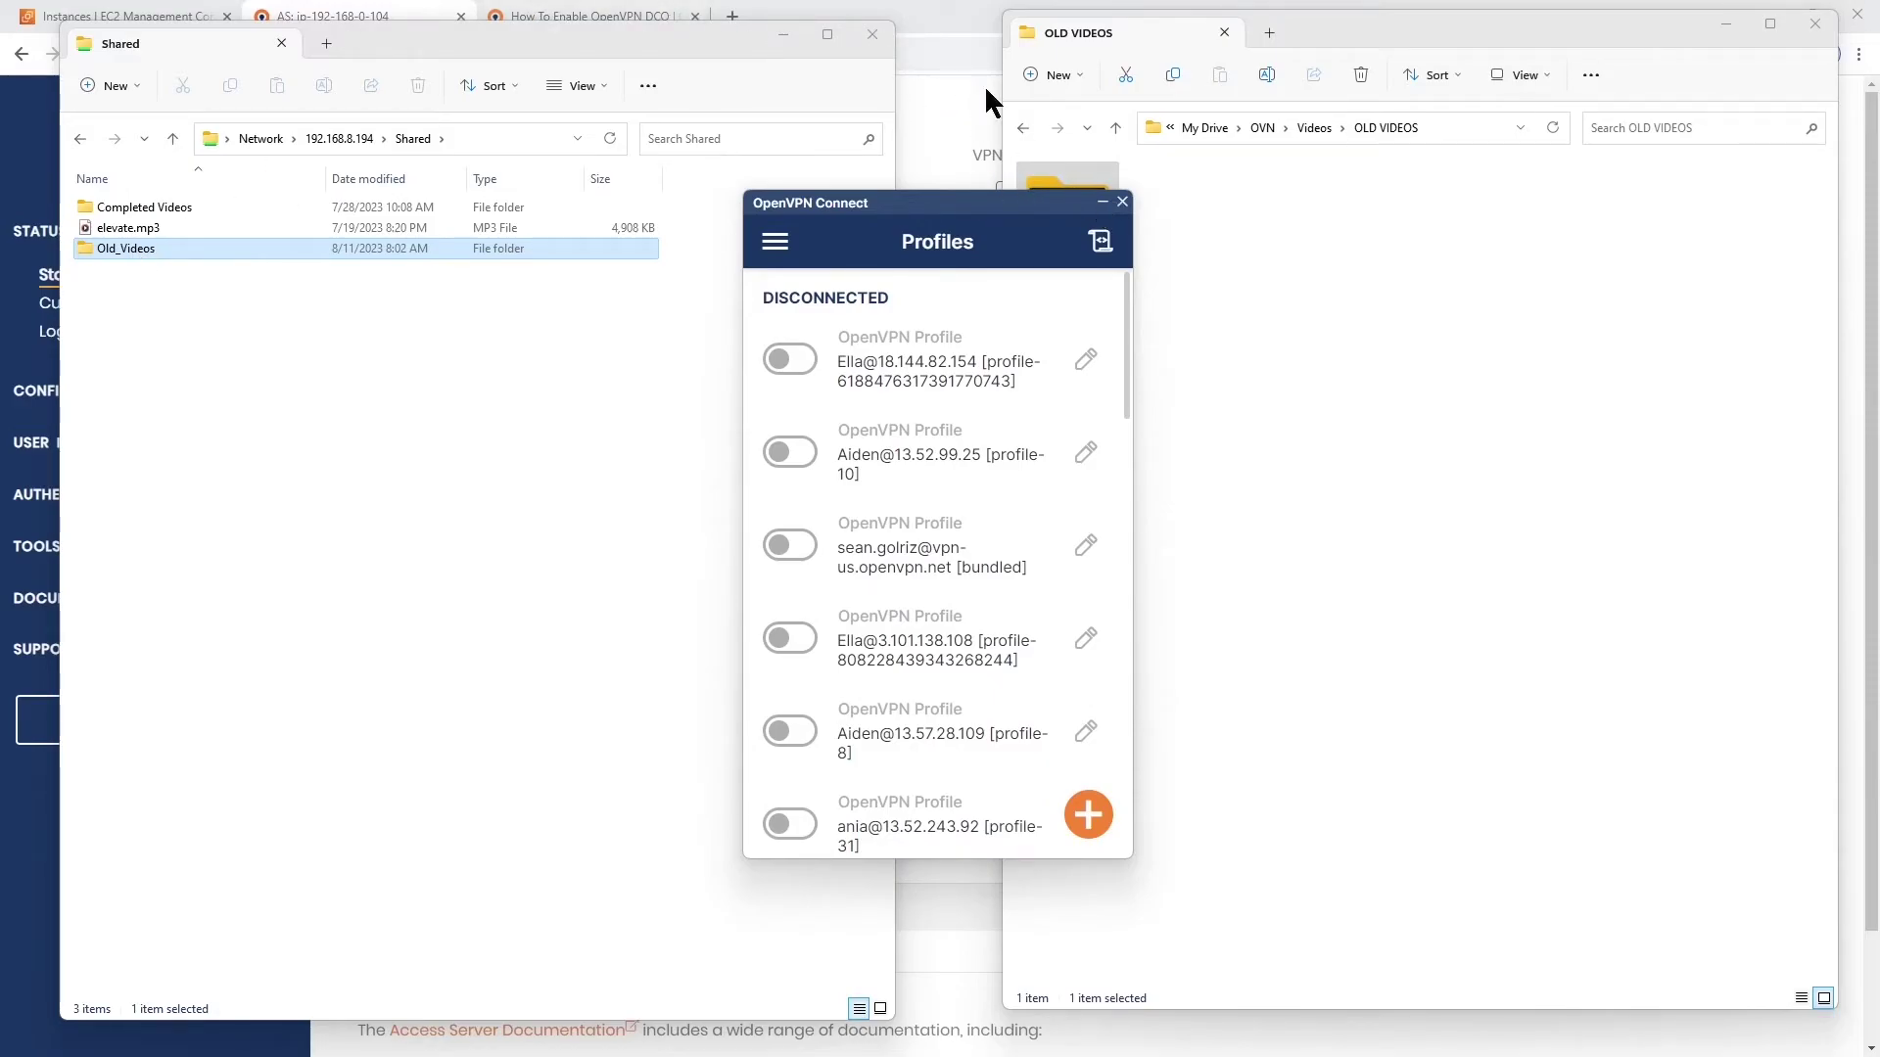
- Switch to Access Server, turn off the preference for kernel data channel offloading (ovpn-dco) in Advanced VPN, save, and update the running server
left_click(917, 45)
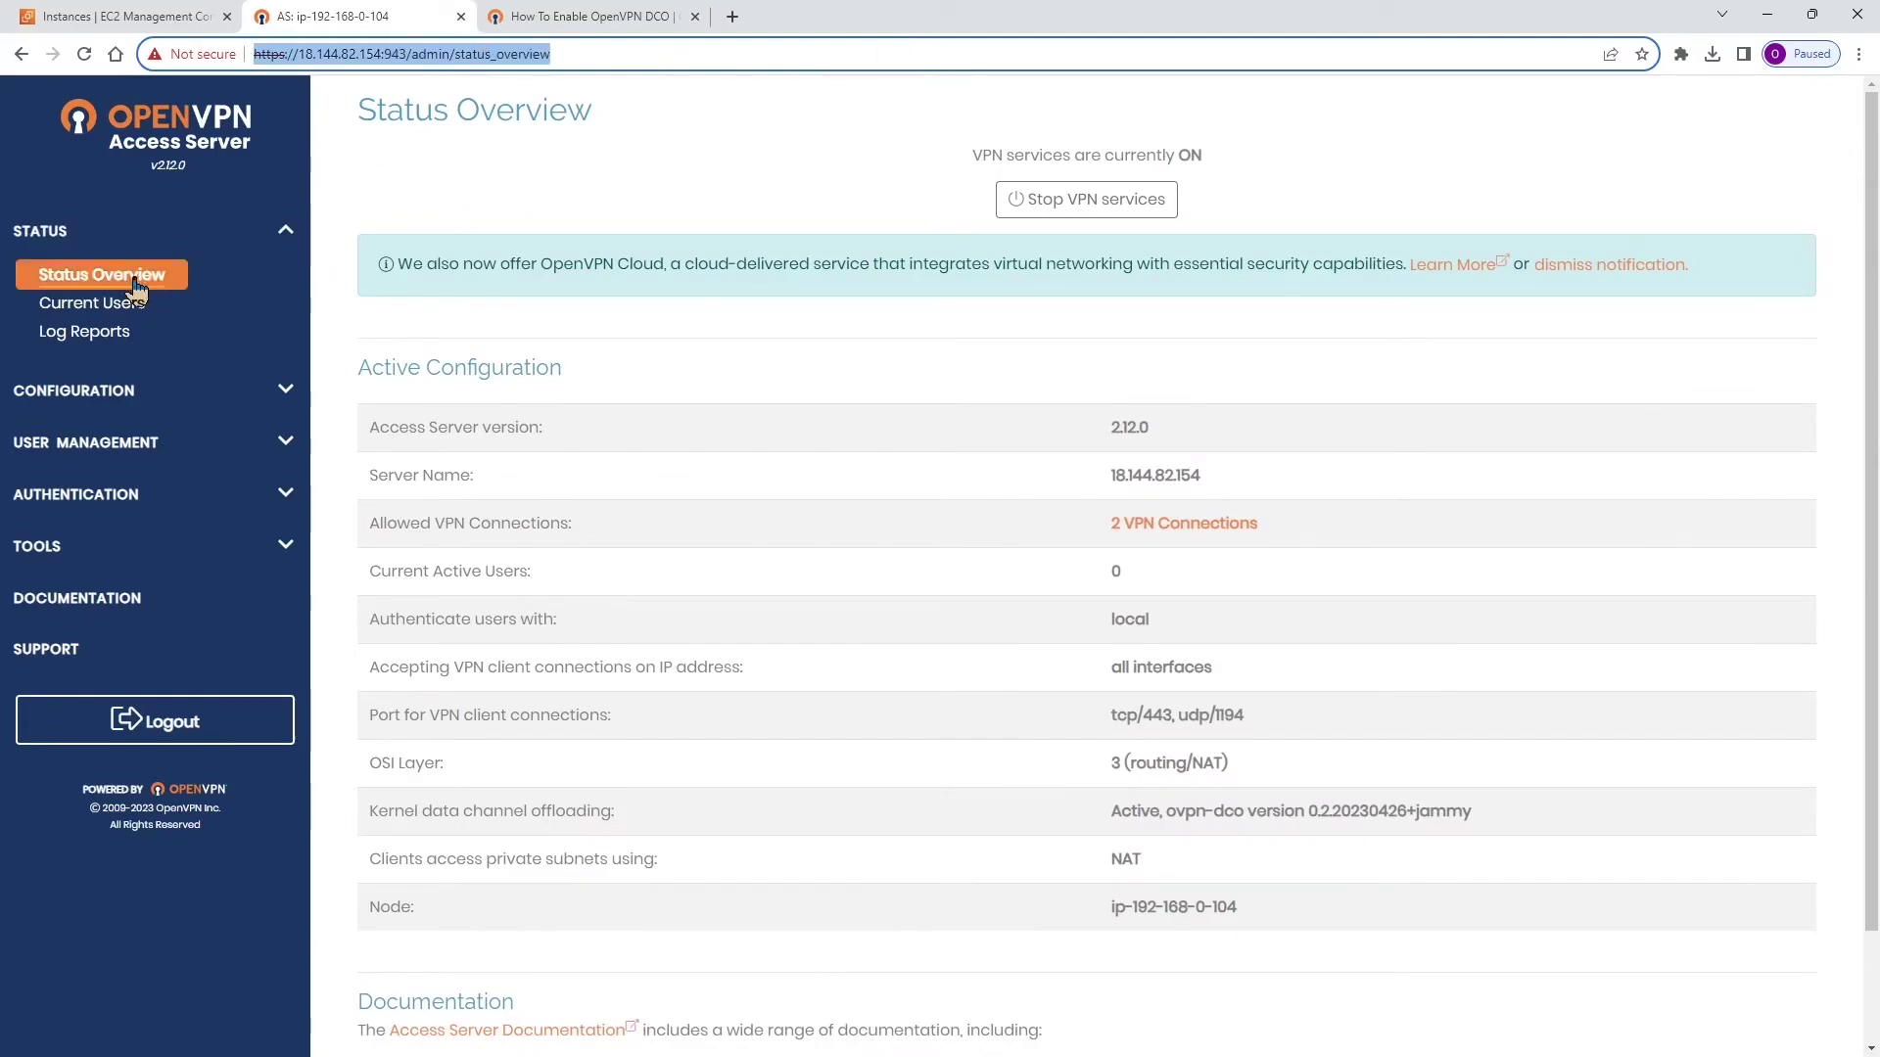
left_click(95, 395)
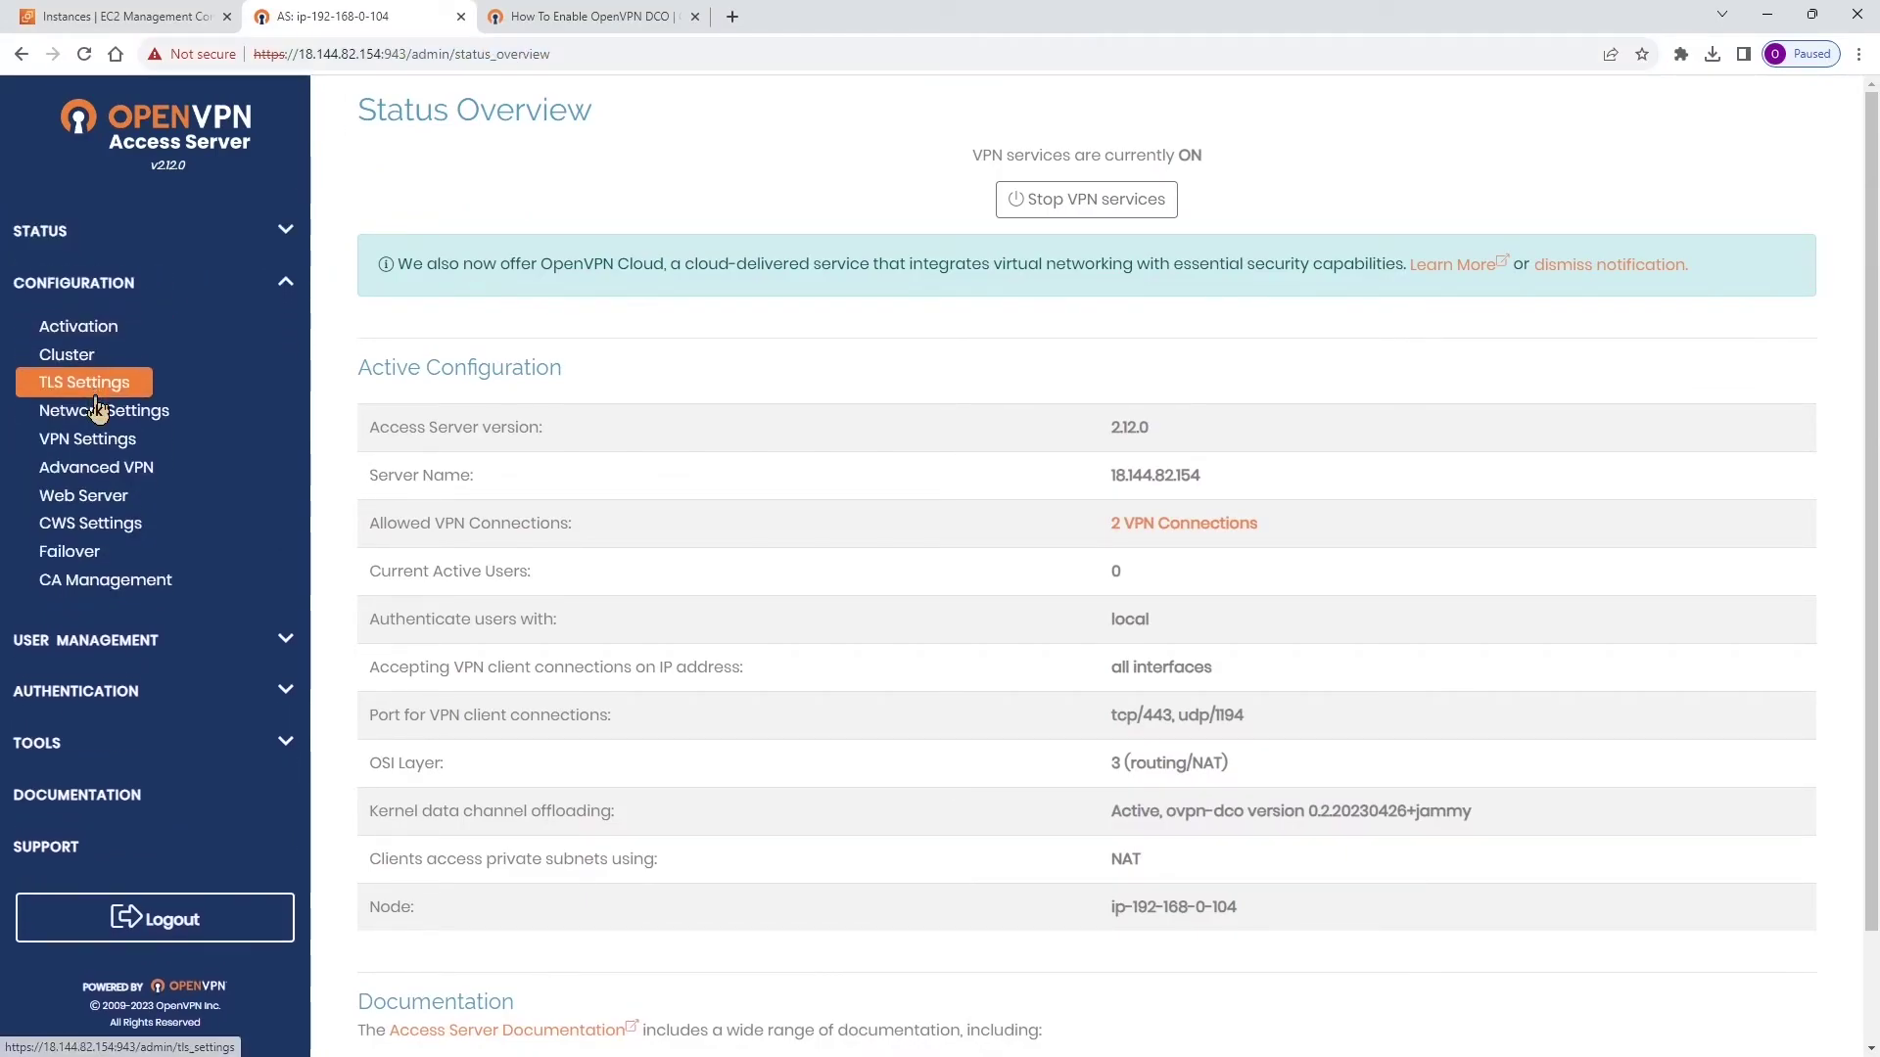
left_click(75, 475)
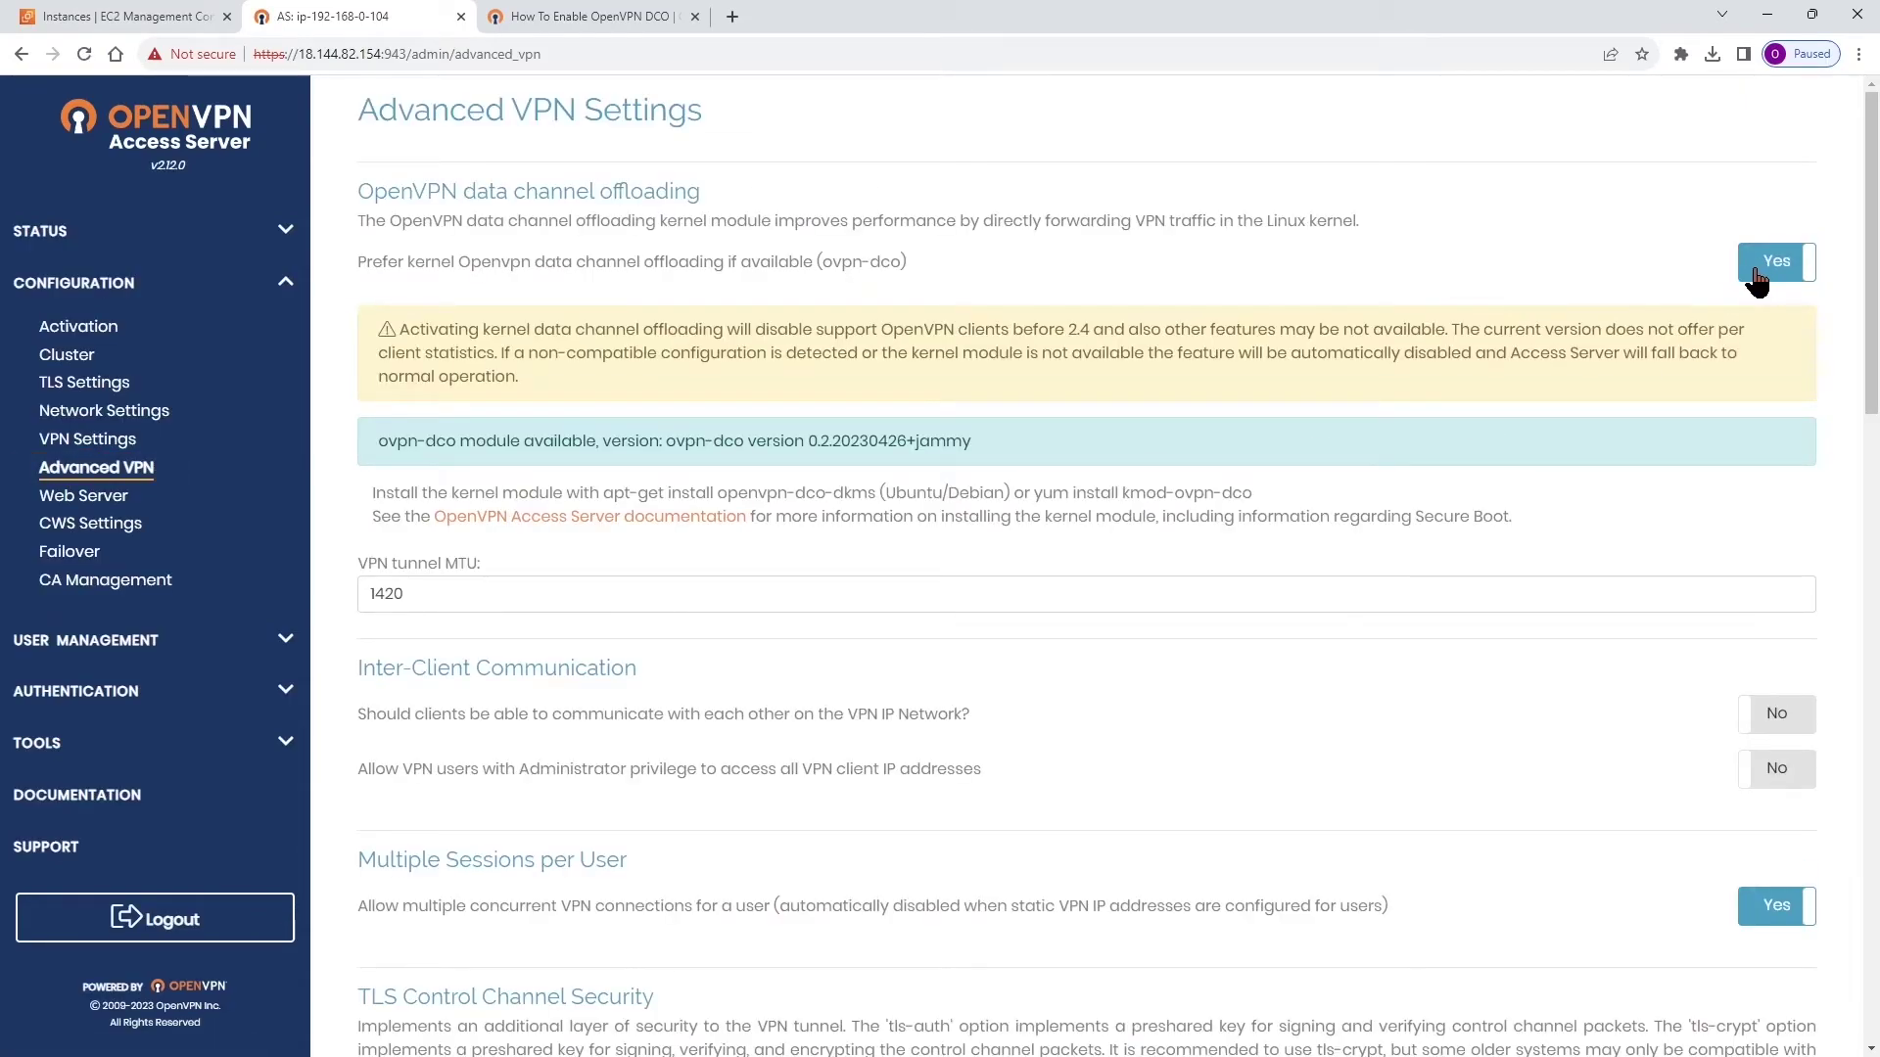
left_click(1755, 282)
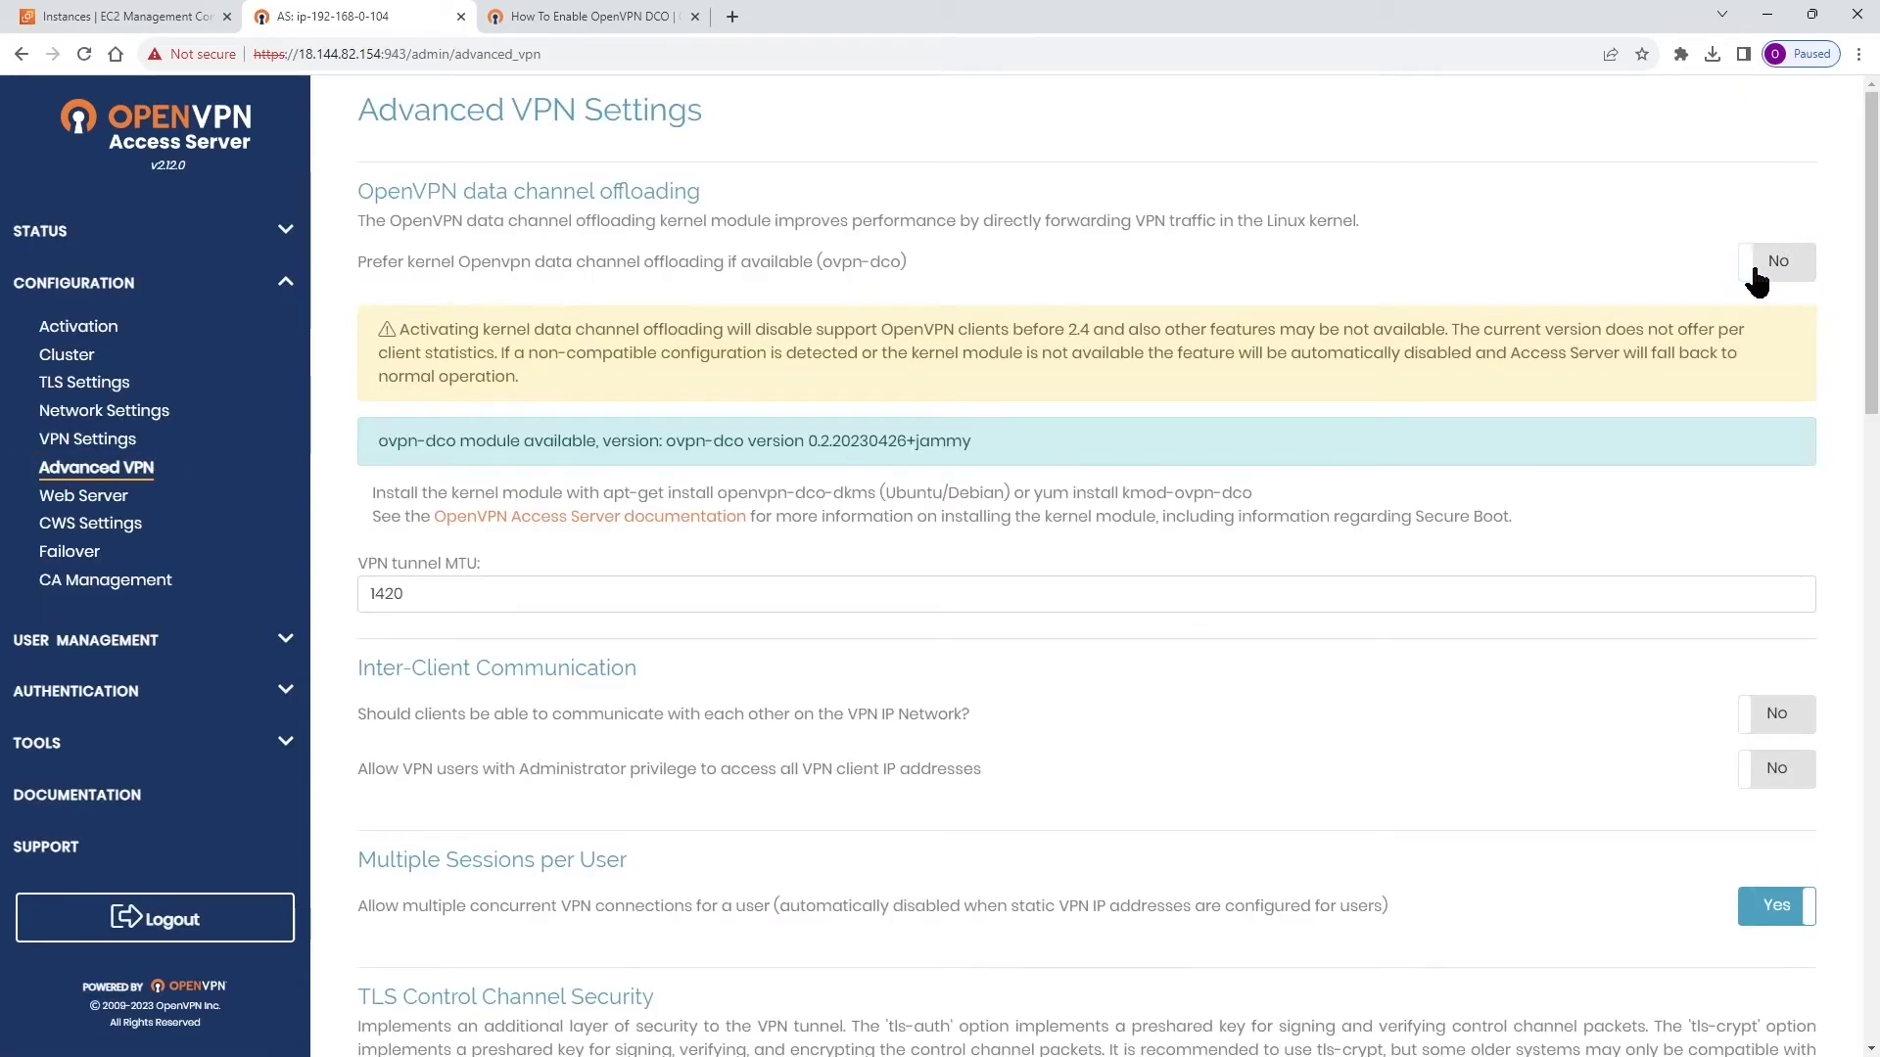
scroll(1191, 495, "down", 10)
scroll(1136, 666, "down", 8)
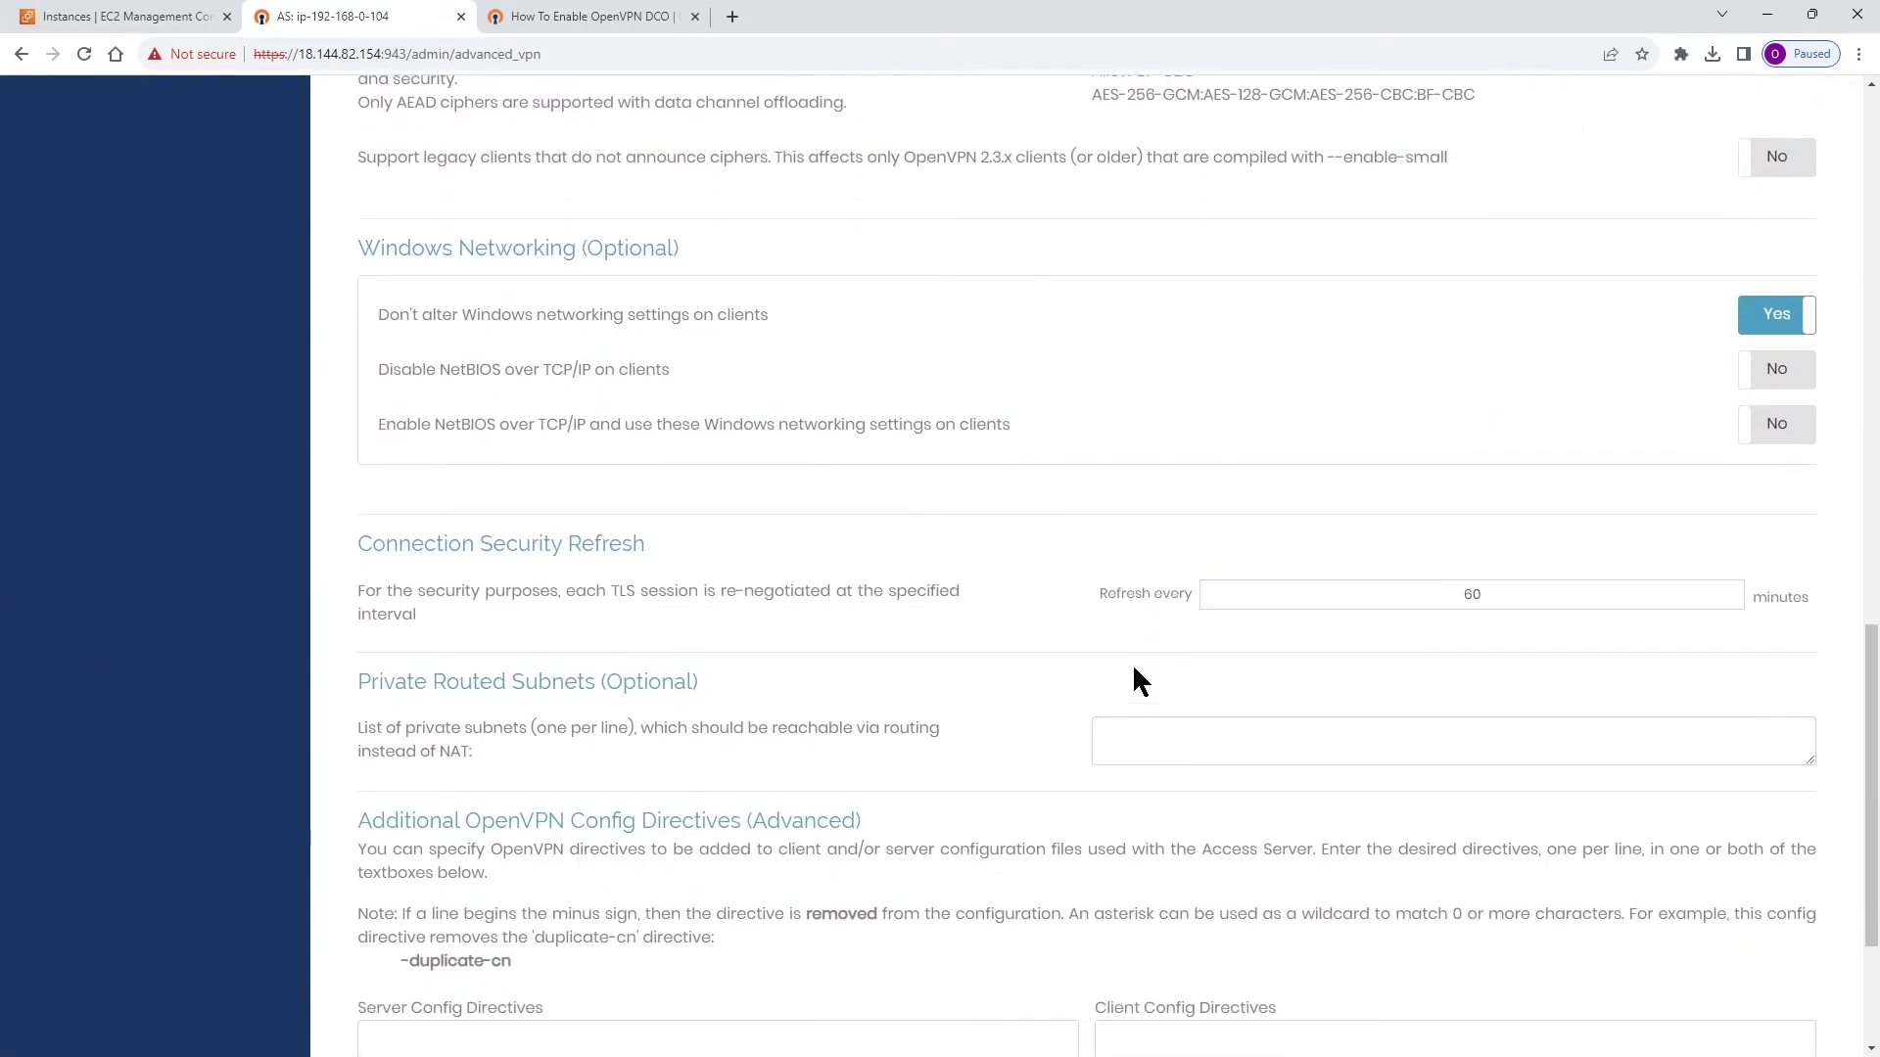
left_click(1090, 1001)
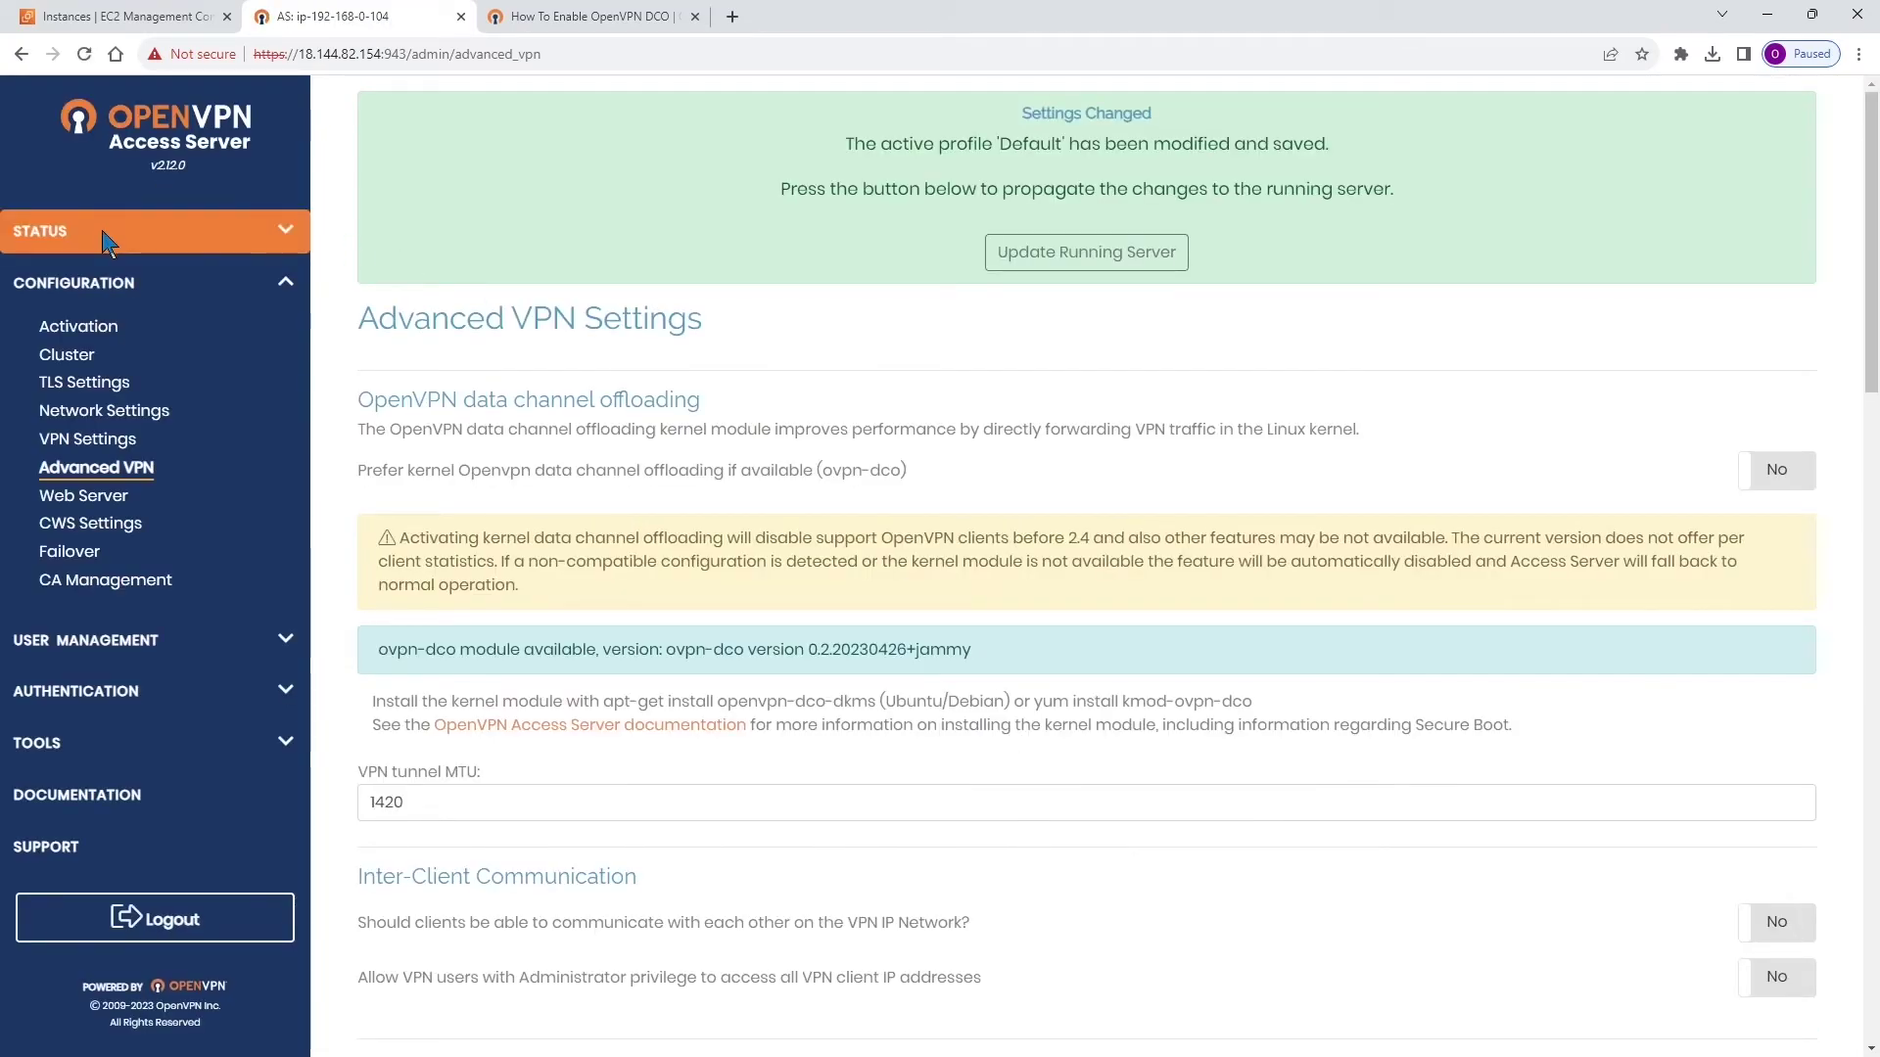
left_click(1090, 255)
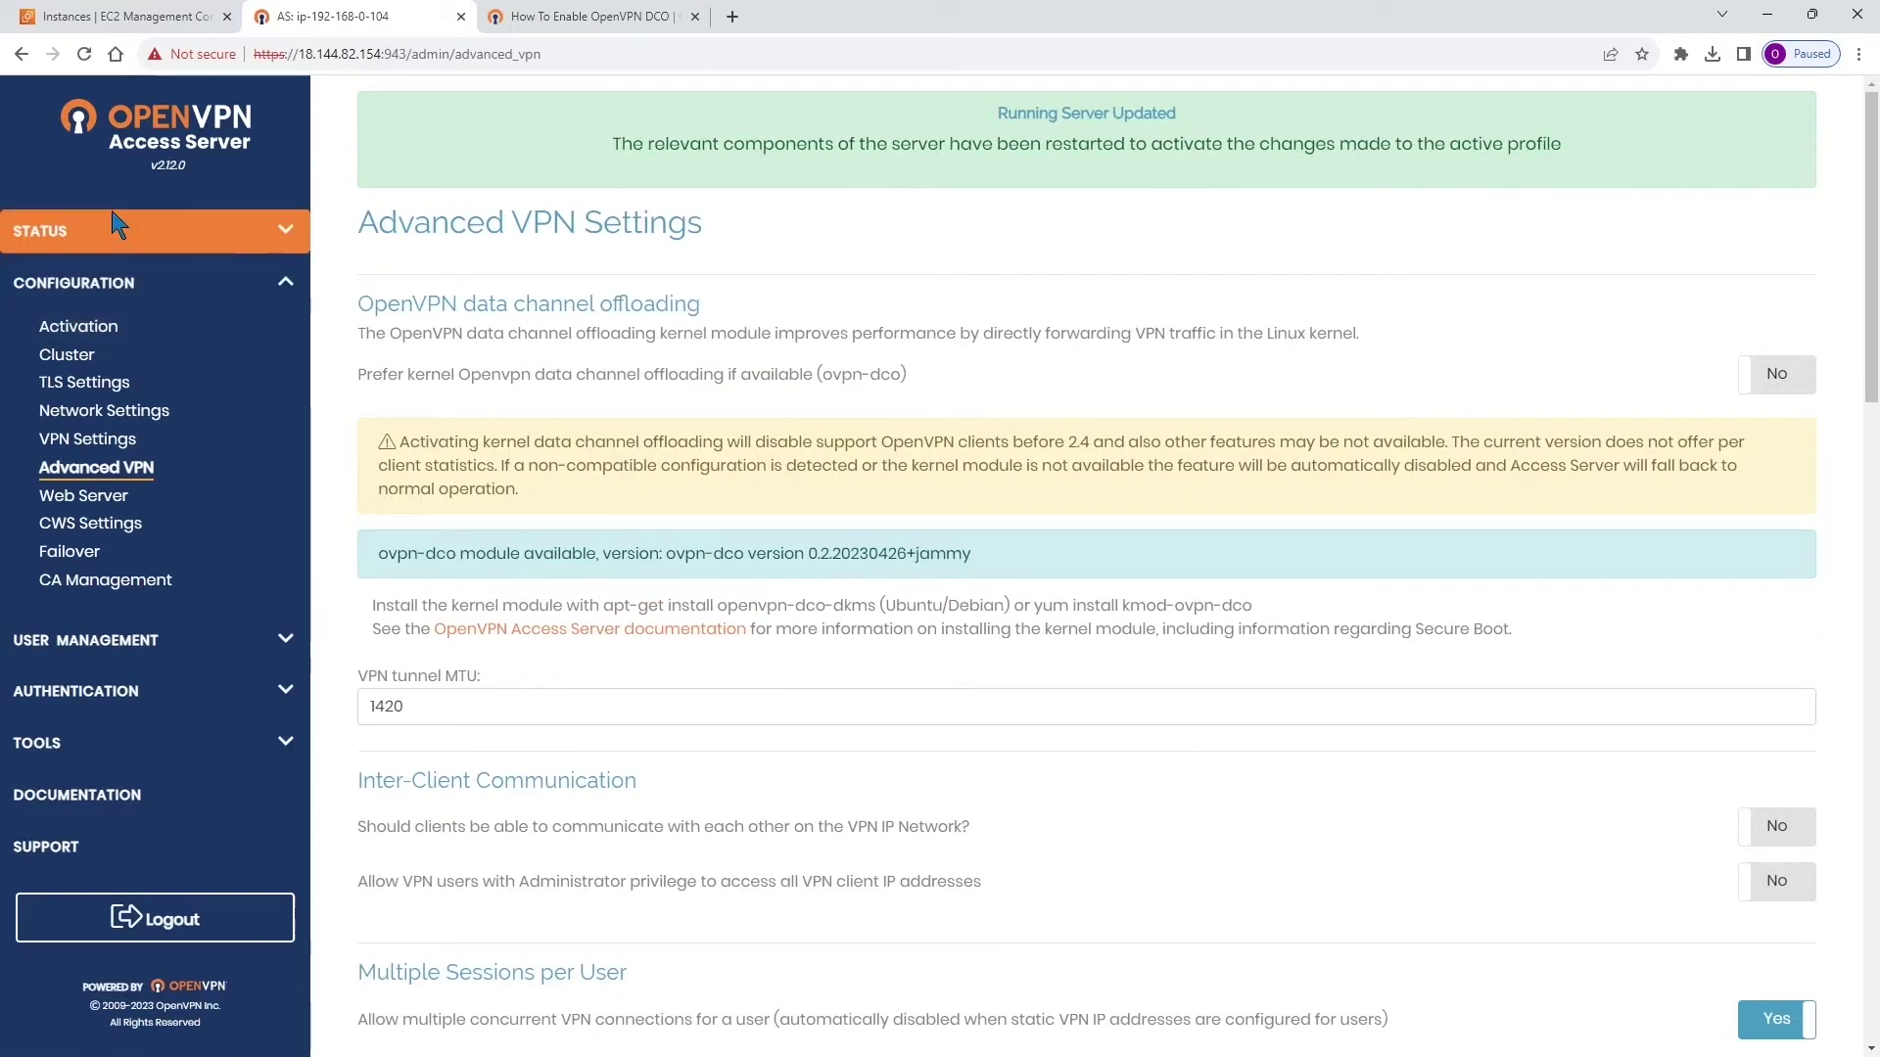
- Check the kernel data channel offloading entry on the Status Overview page
left_click(116, 229)
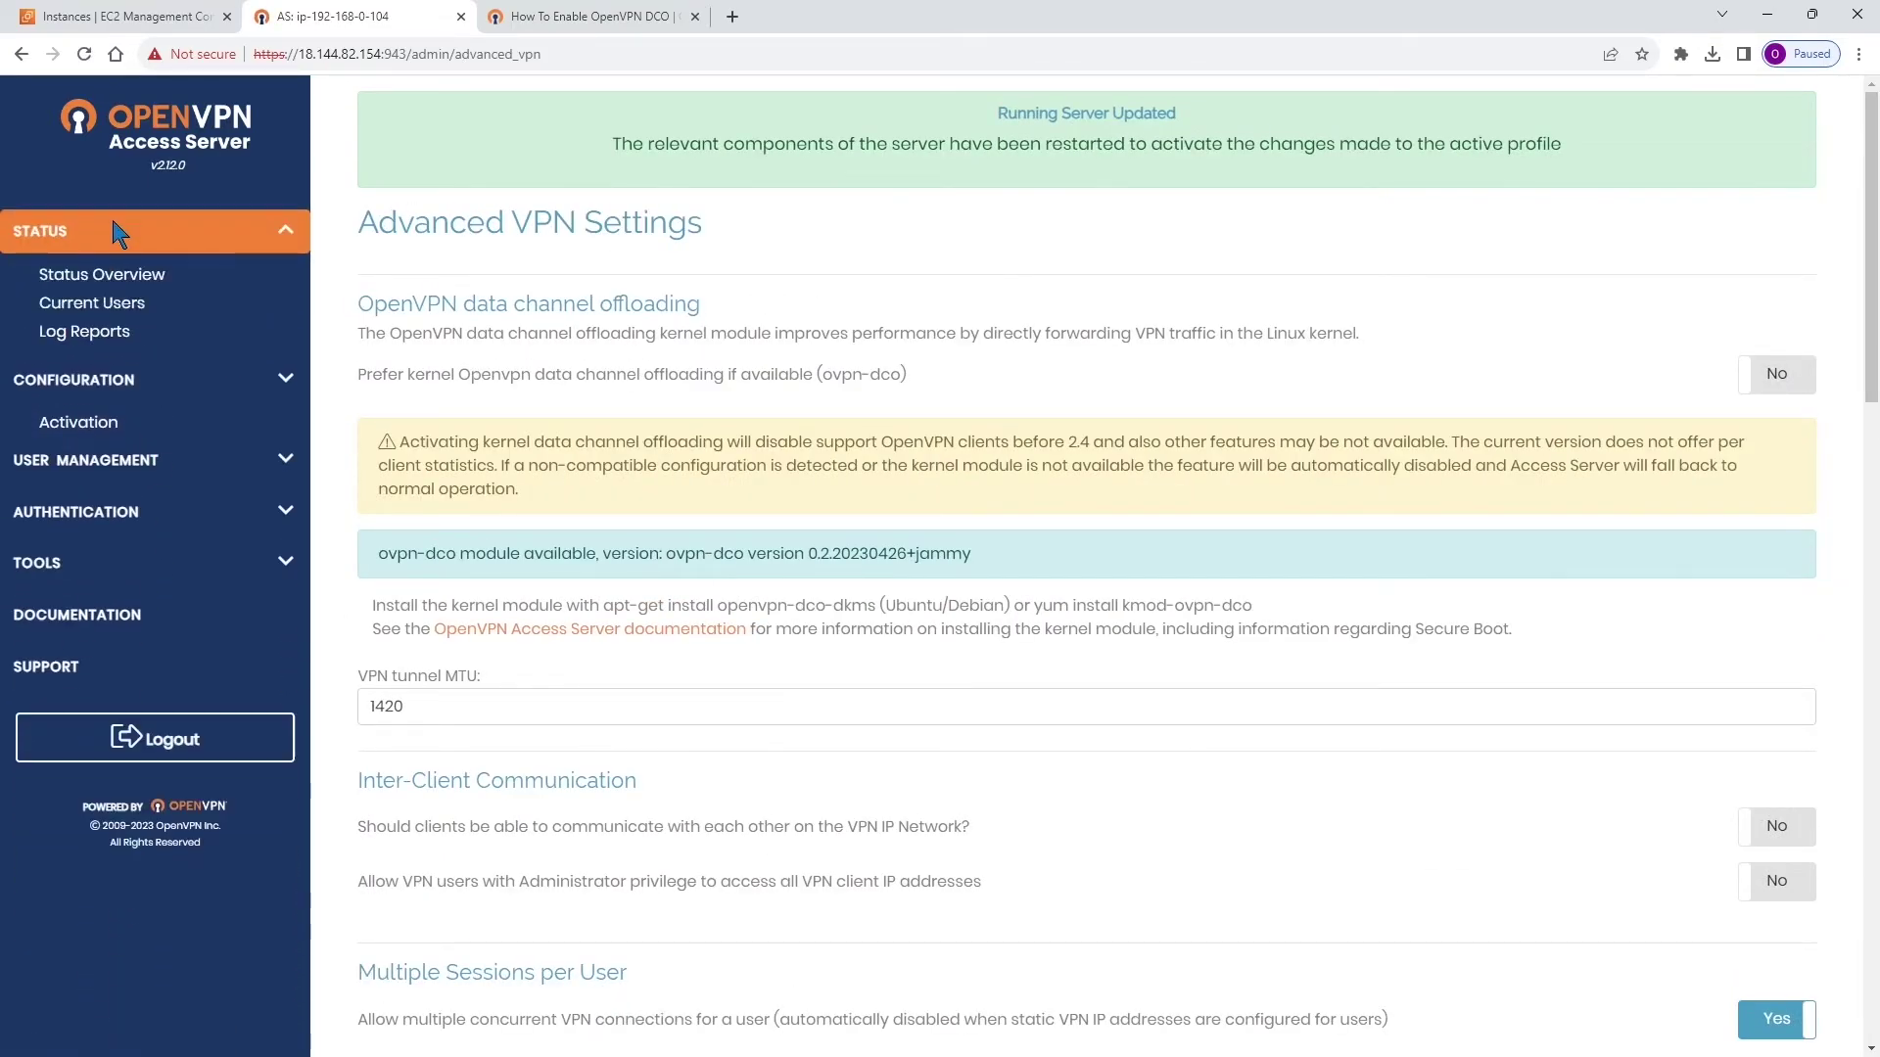
left_click(103, 279)
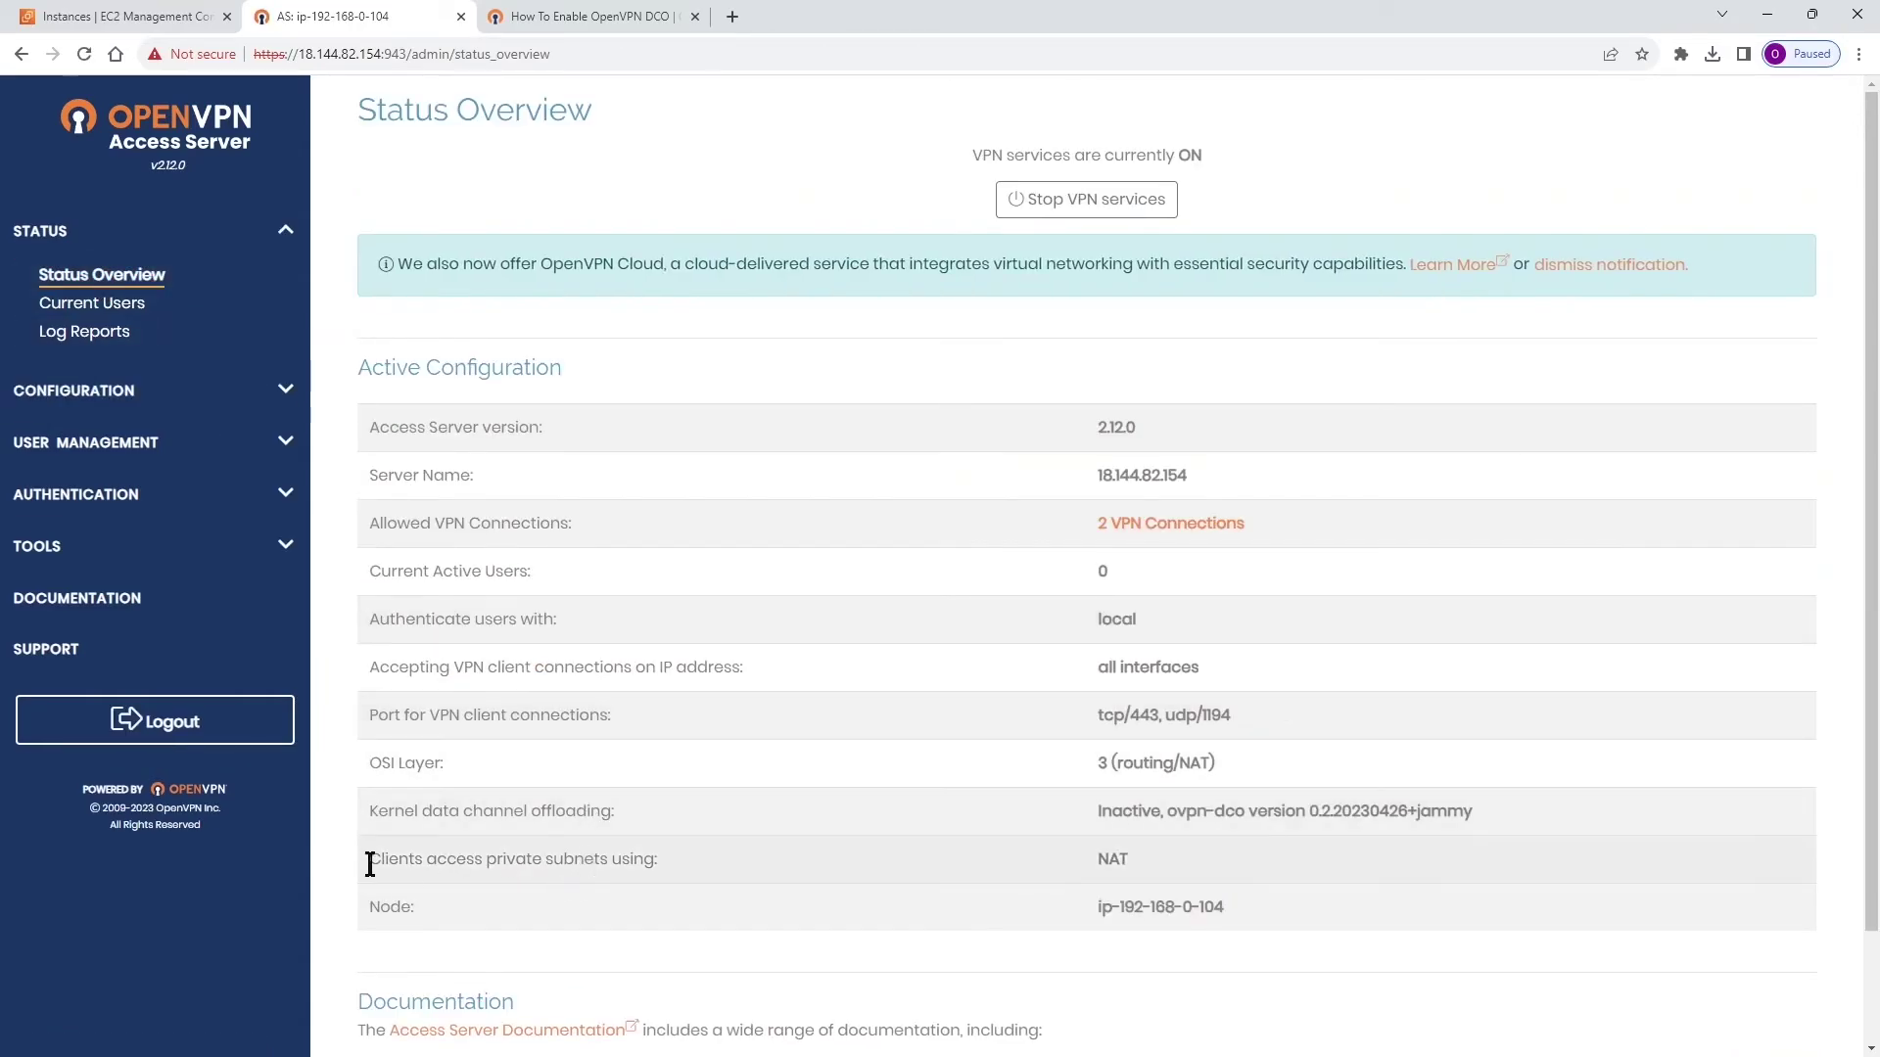
left_click_drag(368, 808, 686, 807)
left_click_drag(1172, 798, 1473, 817)
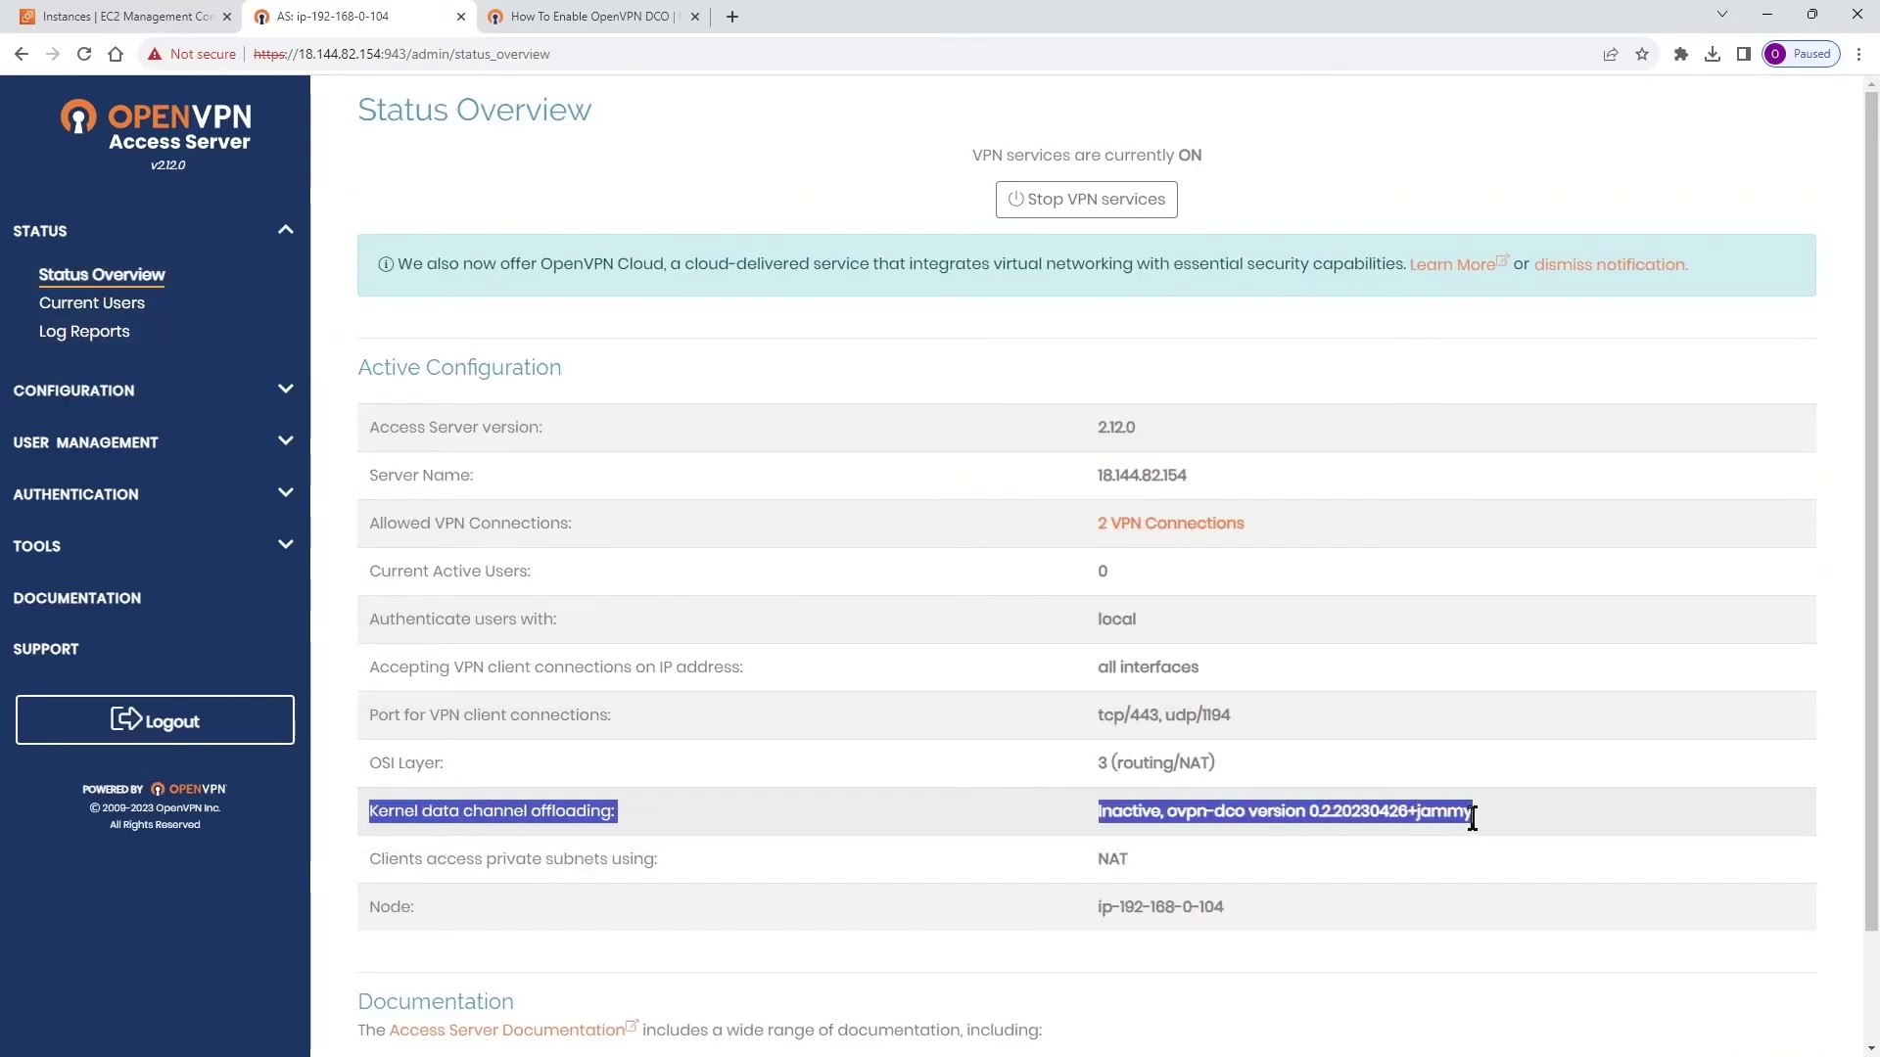
left_click(1452, 805)
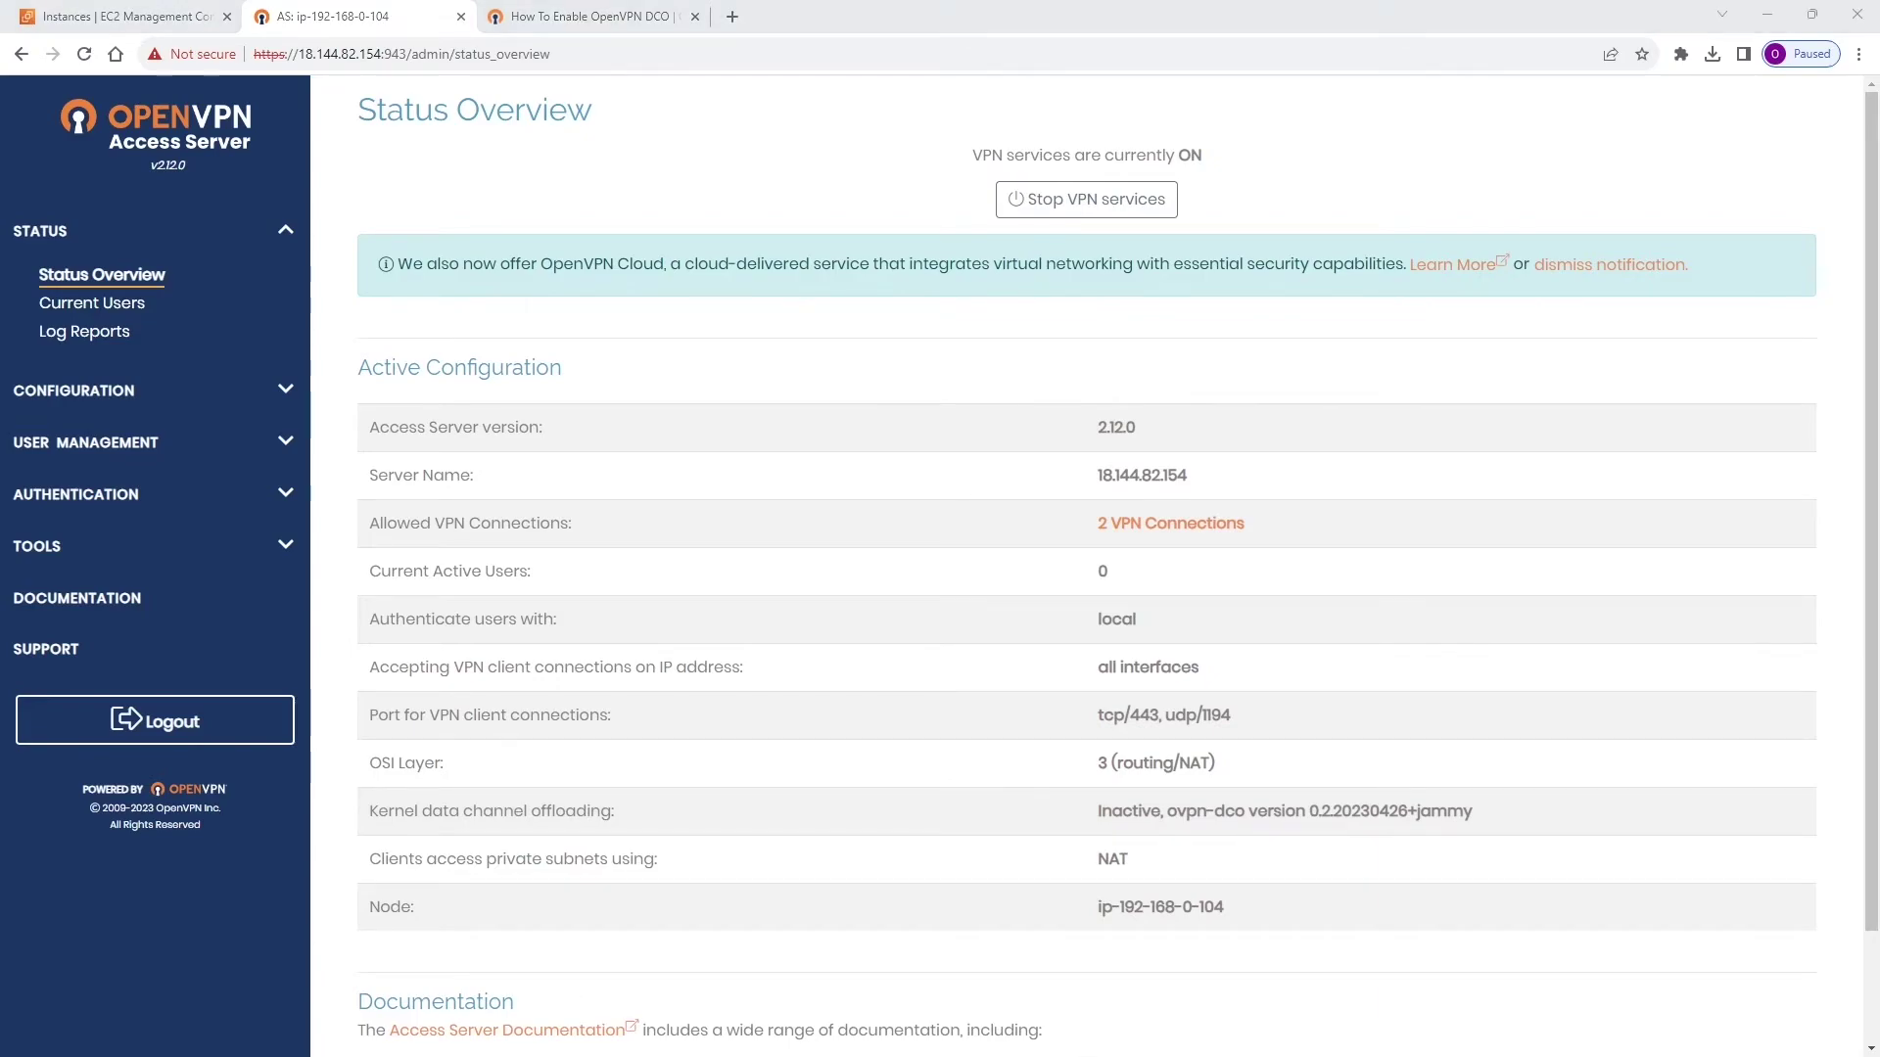
left_click(811, 367)
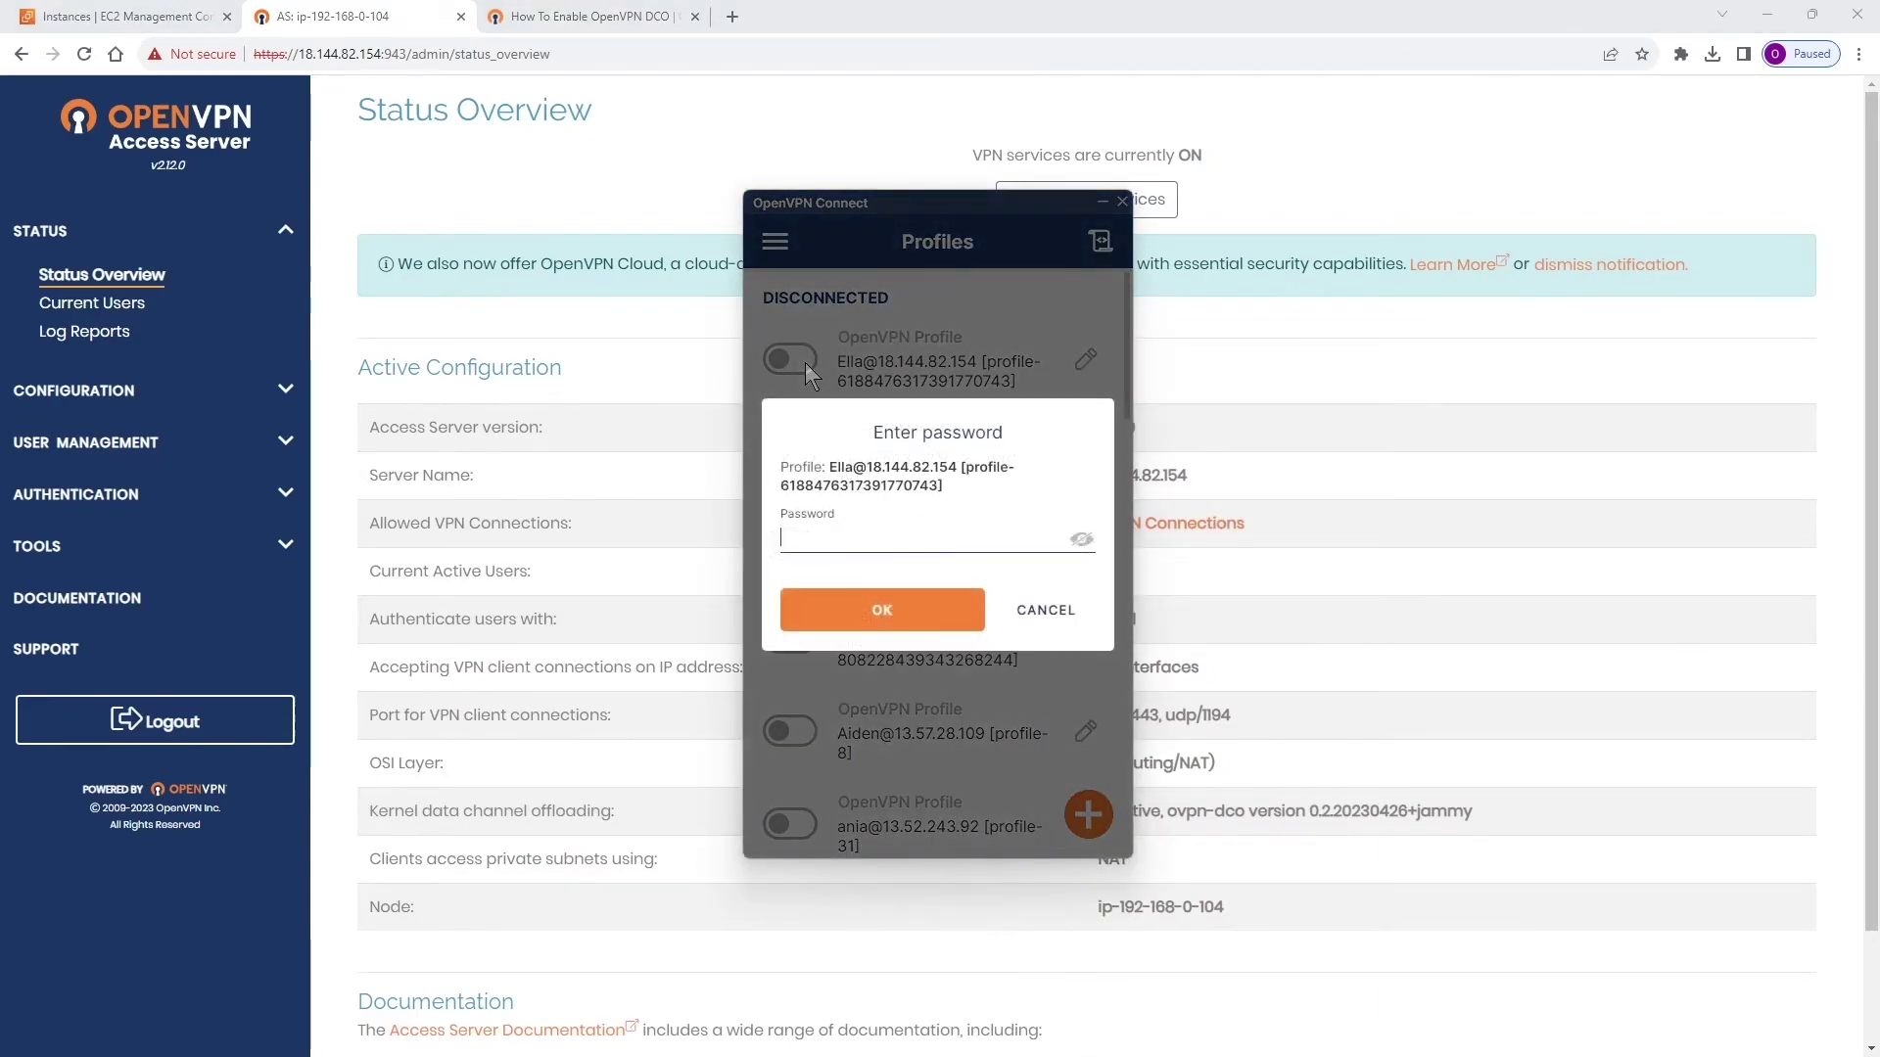
left_click(1028, 600)
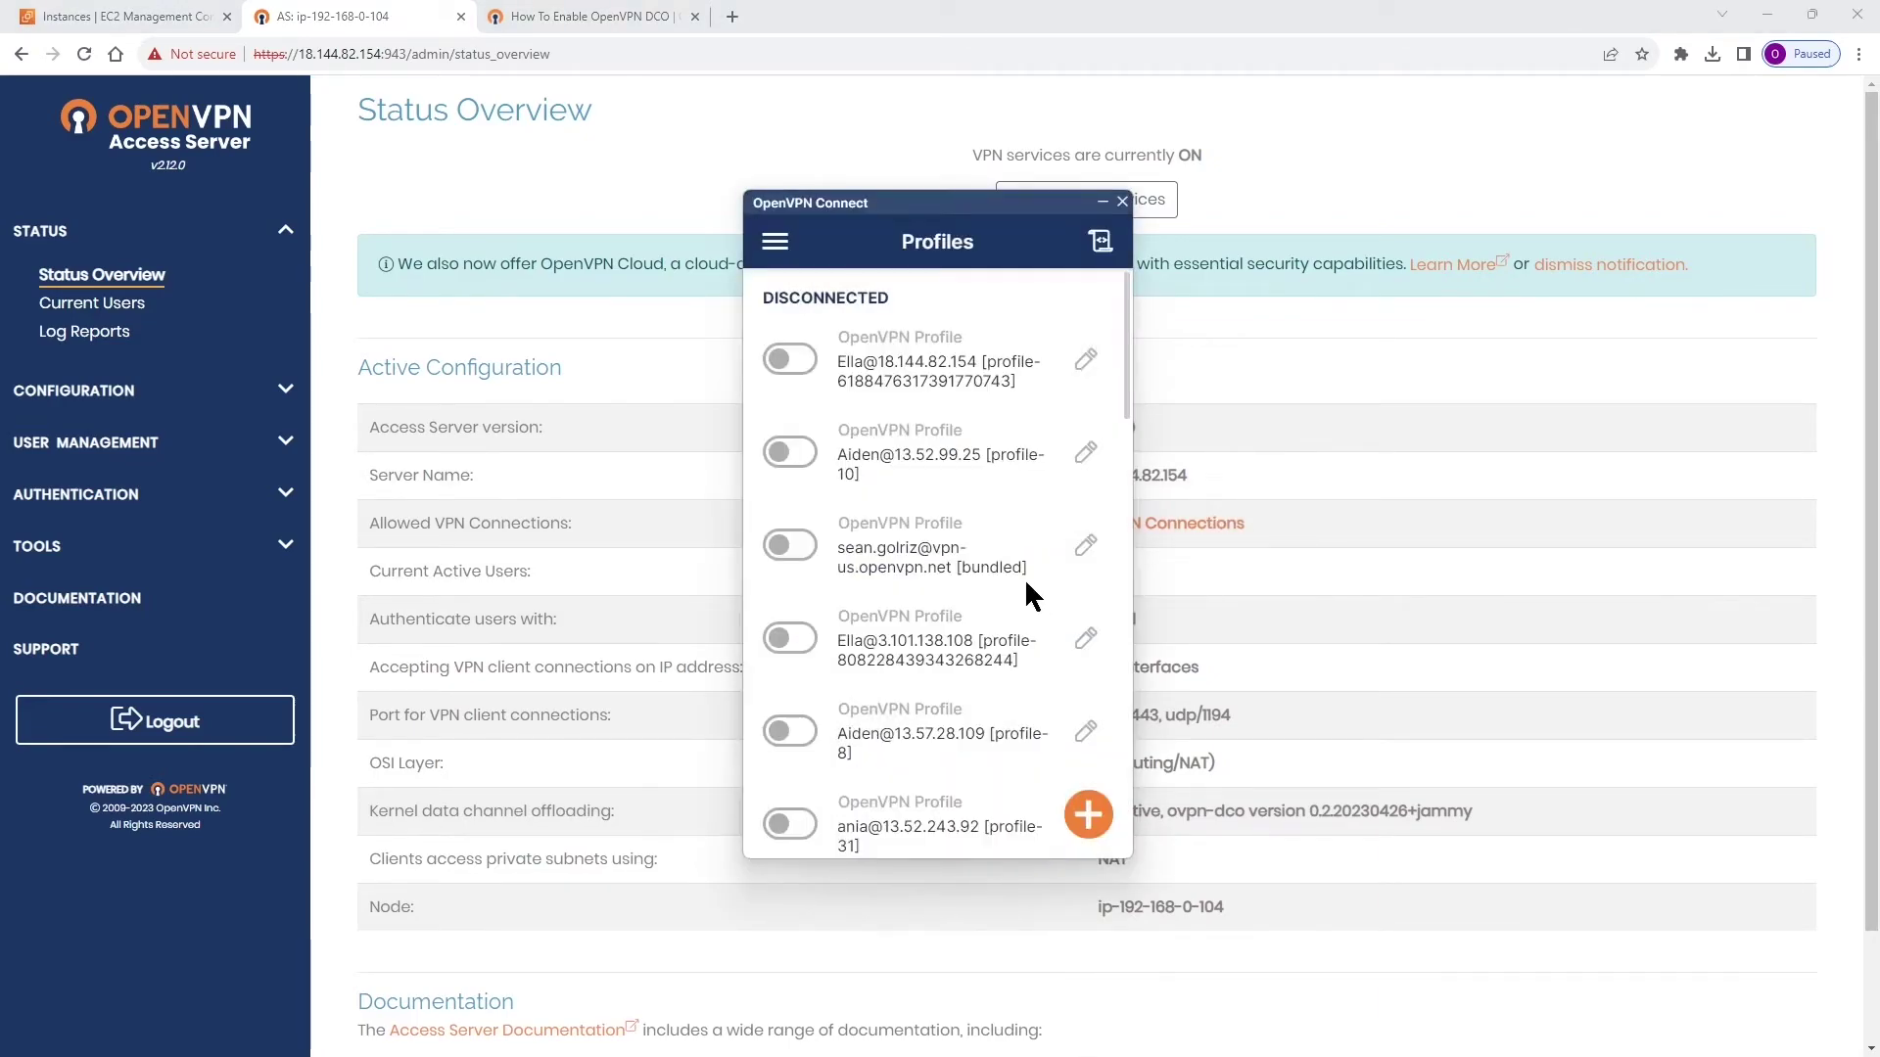
left_click(773, 247)
left_click(812, 519)
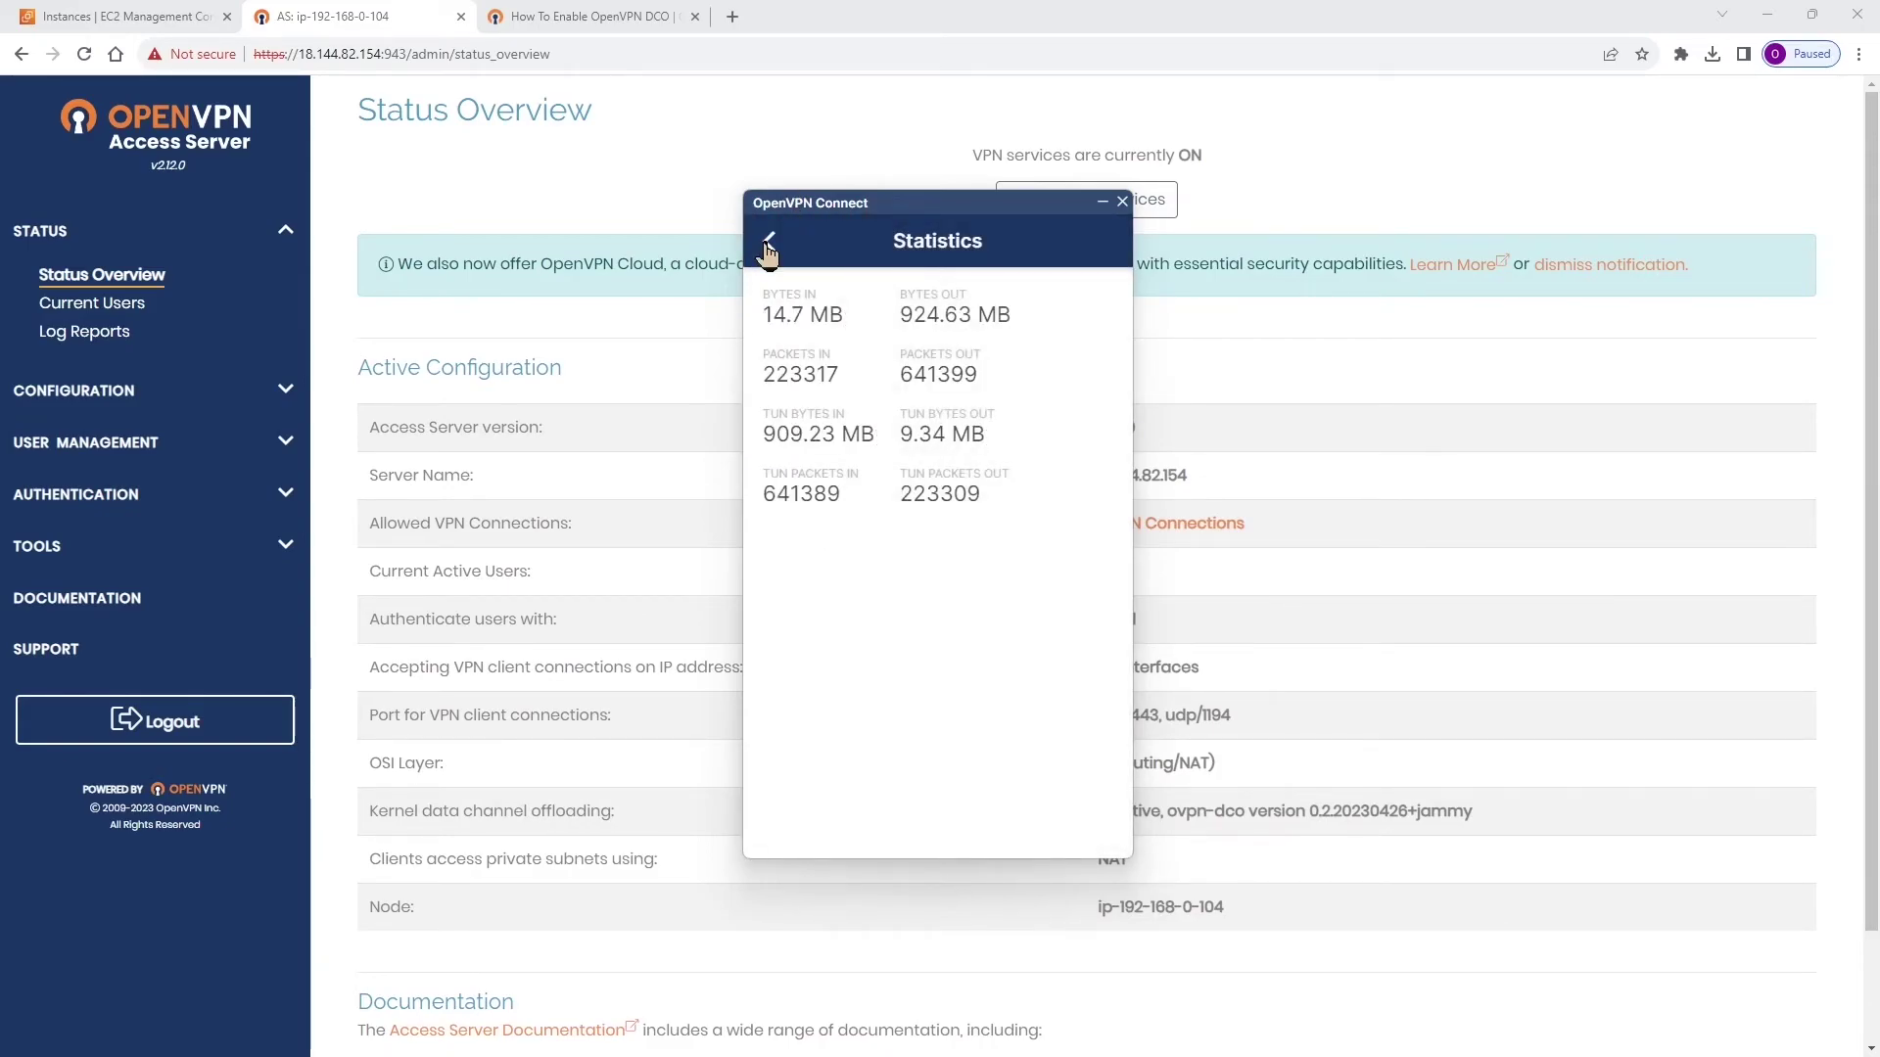
left_click(769, 240)
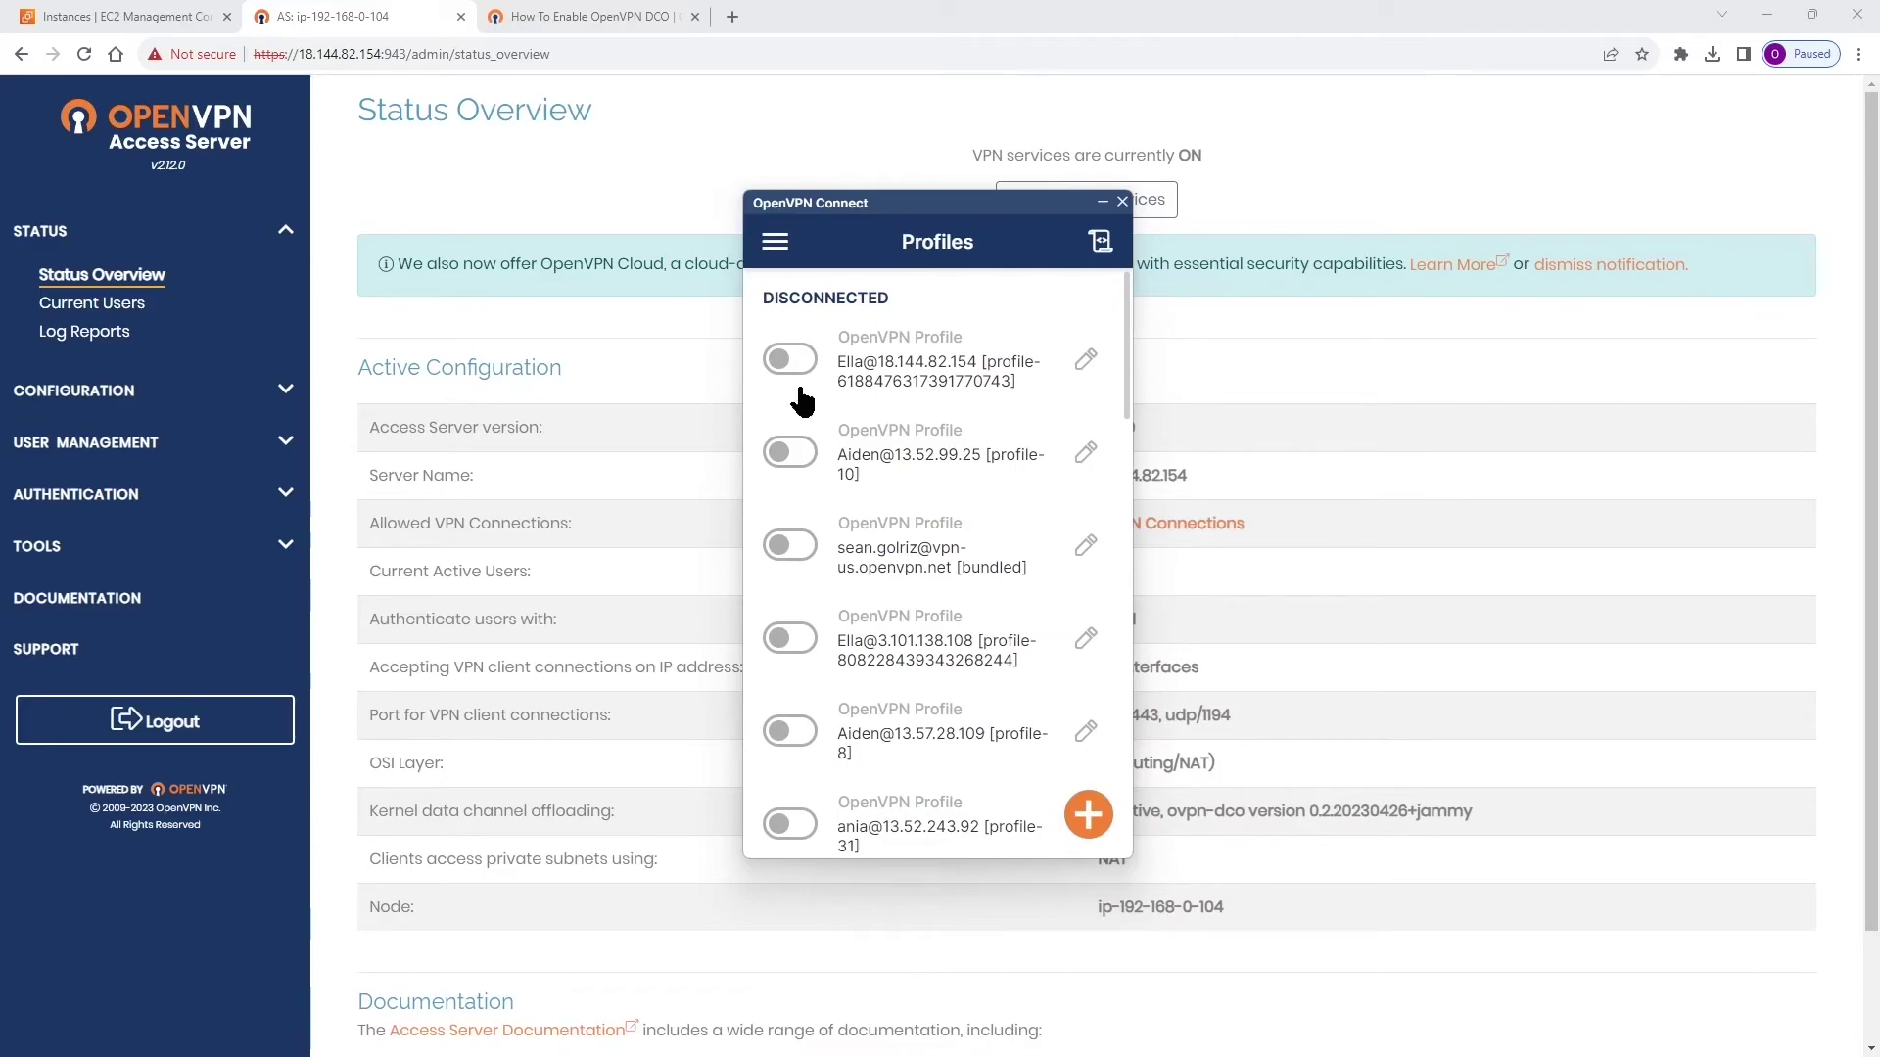
- Check the Enable DCO (BETA) option in OpenVPN Connect's advanced settings
left_click(773, 243)
left_click(828, 457)
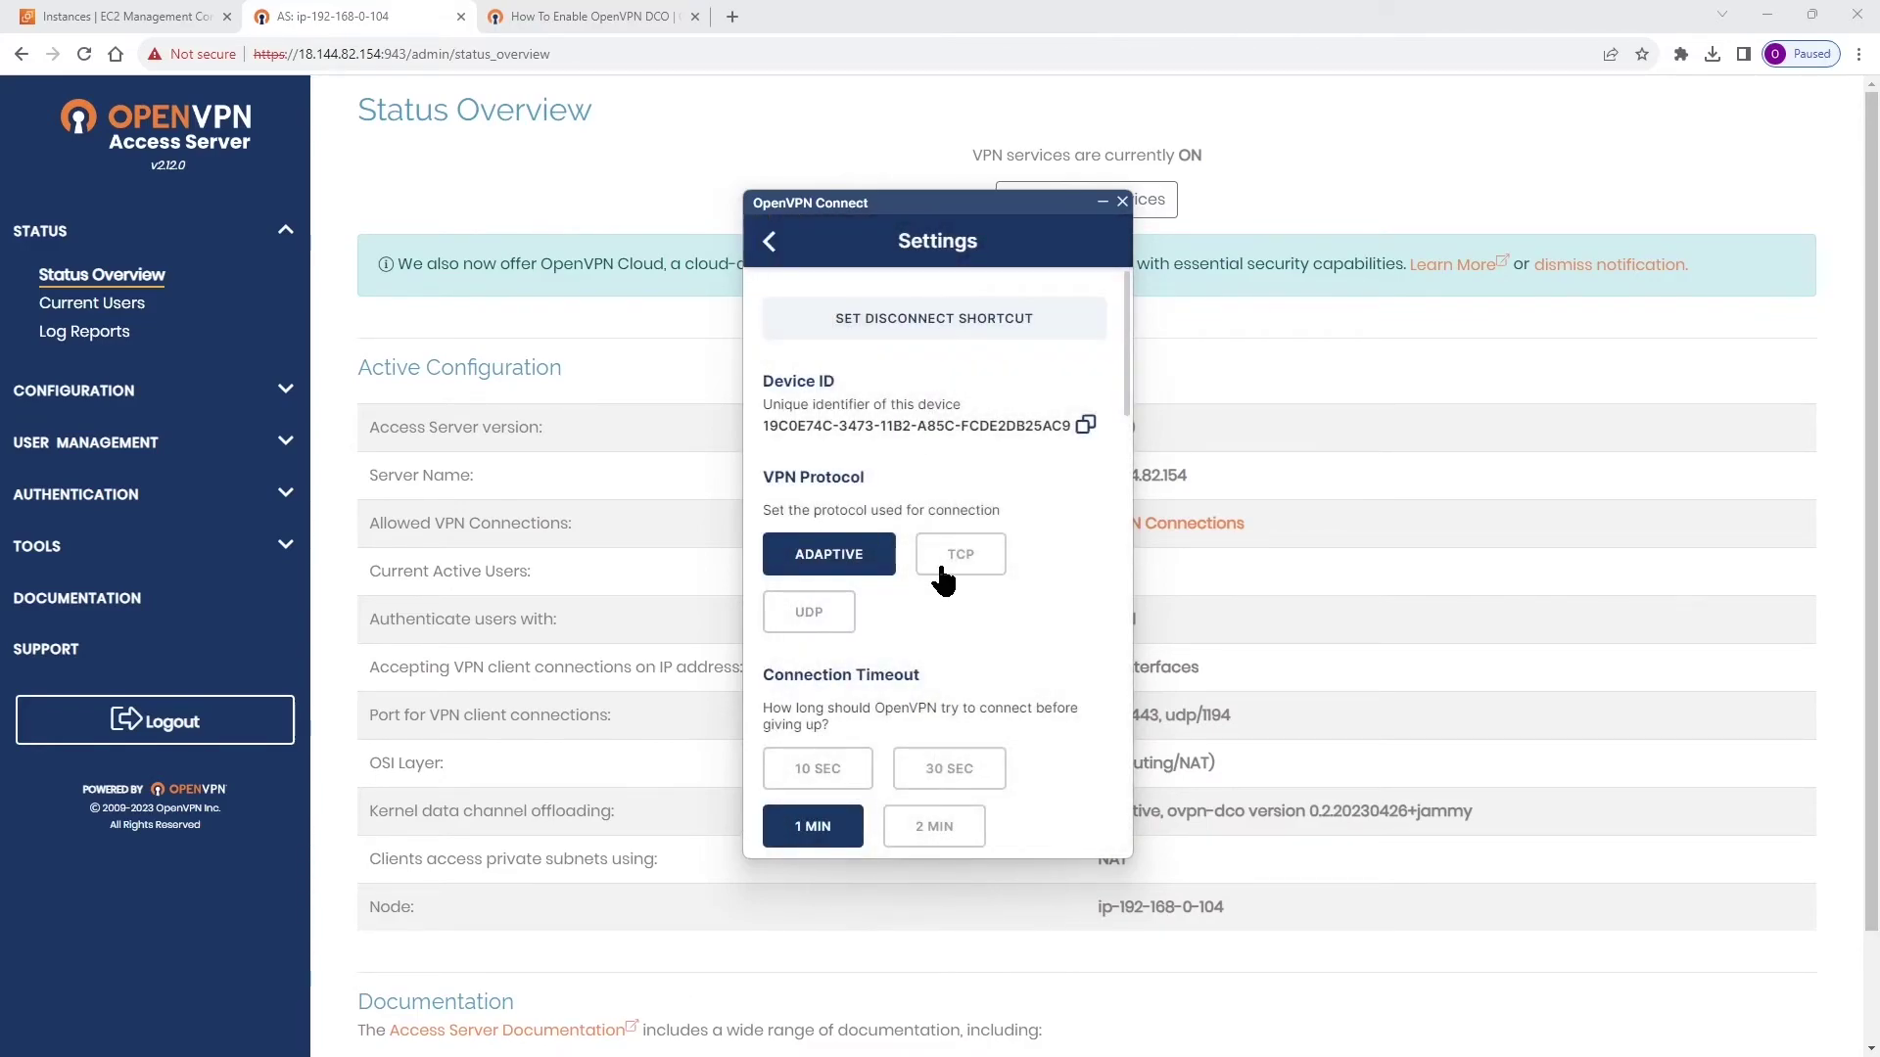
scroll(942, 580, "down", 15)
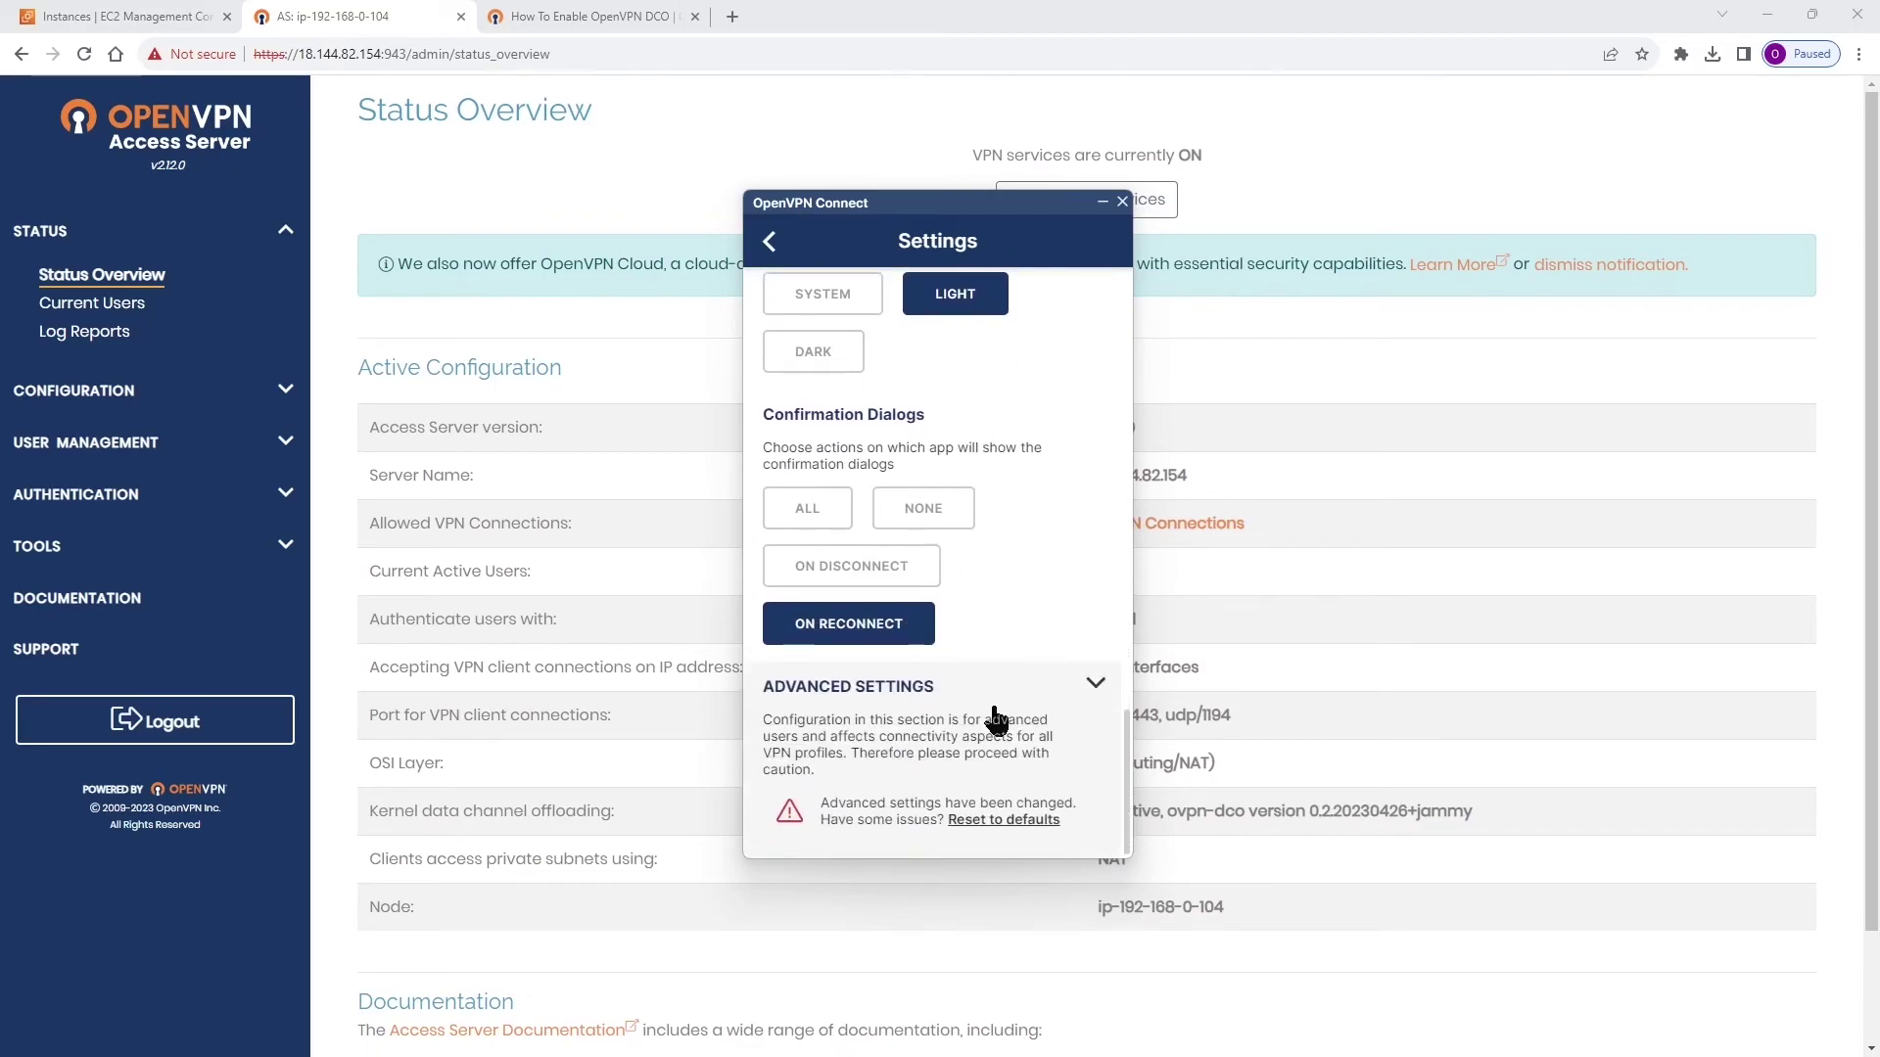
left_click(1095, 682)
scroll(1100, 713, "down", 5)
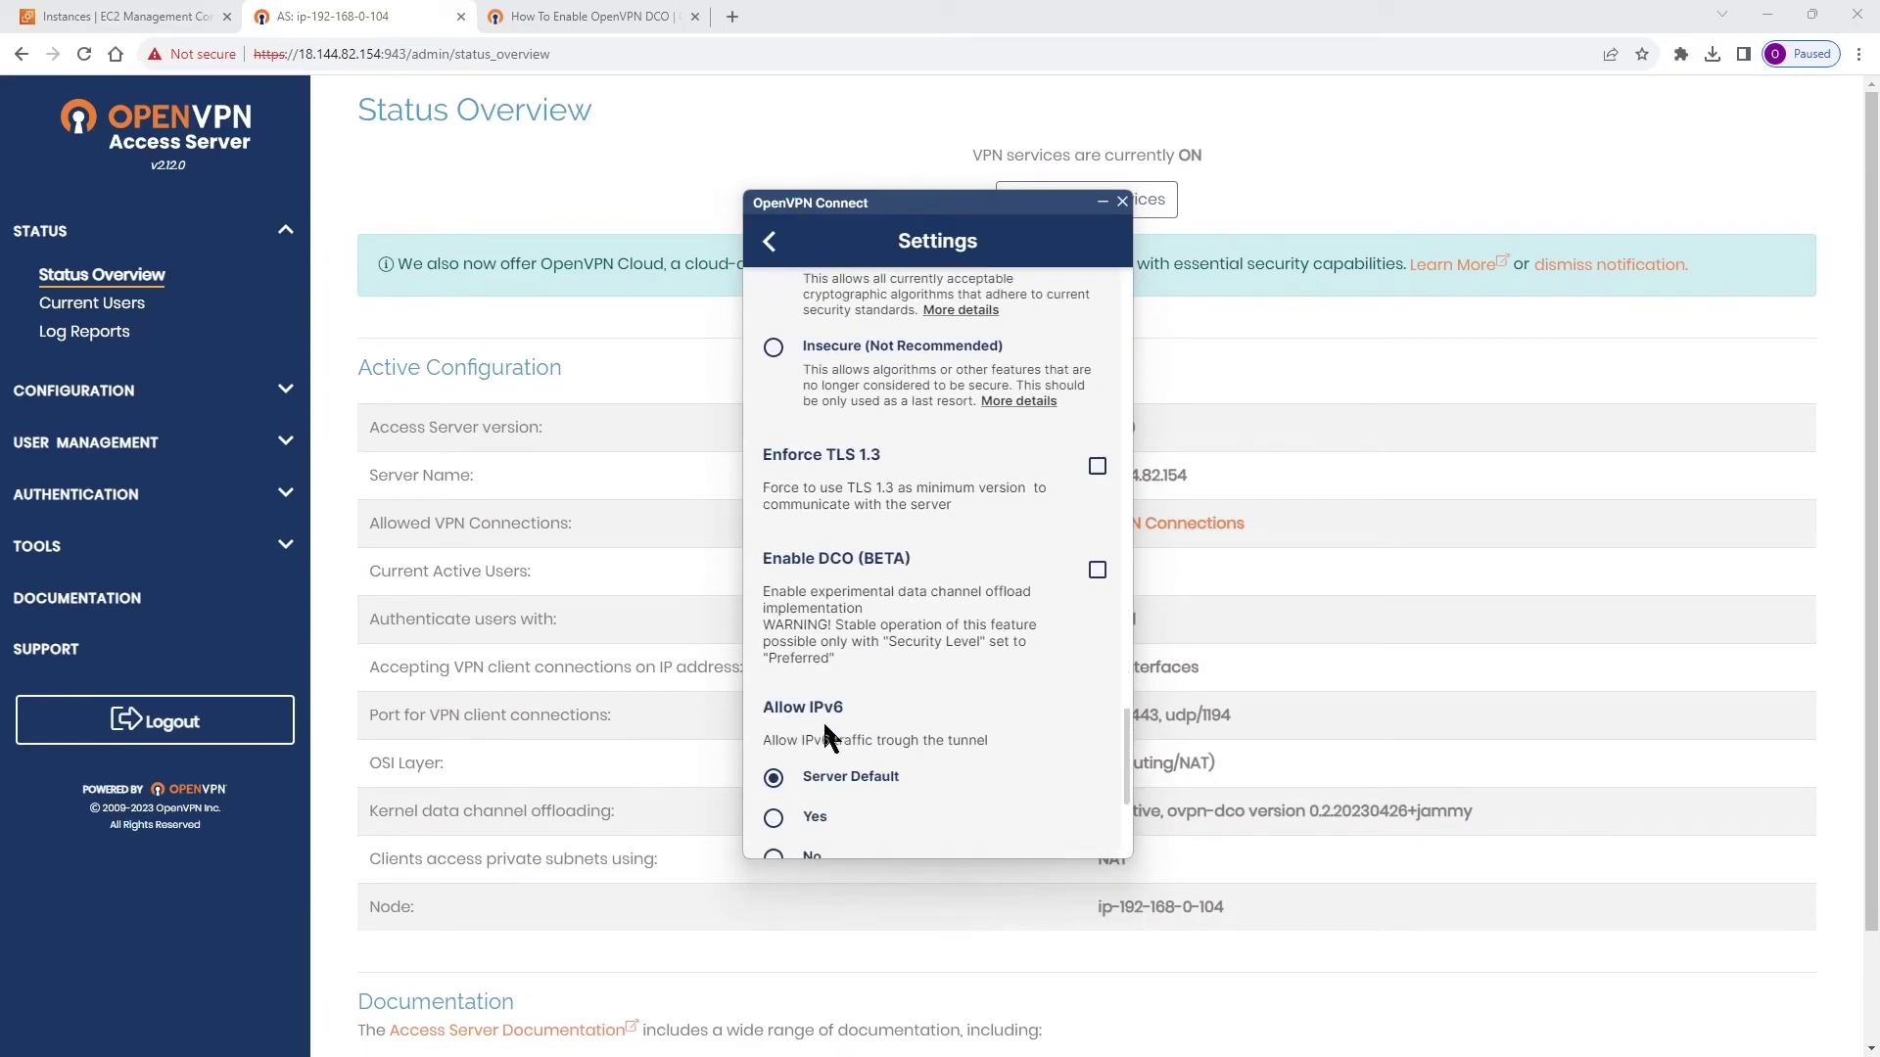
- Turn on Enable DCO (BETA) in OpenVPN Connect's settings and return to the profile list, placing its window clear of the kernel data channel offloading entry
scroll(827, 737, "down", 1)
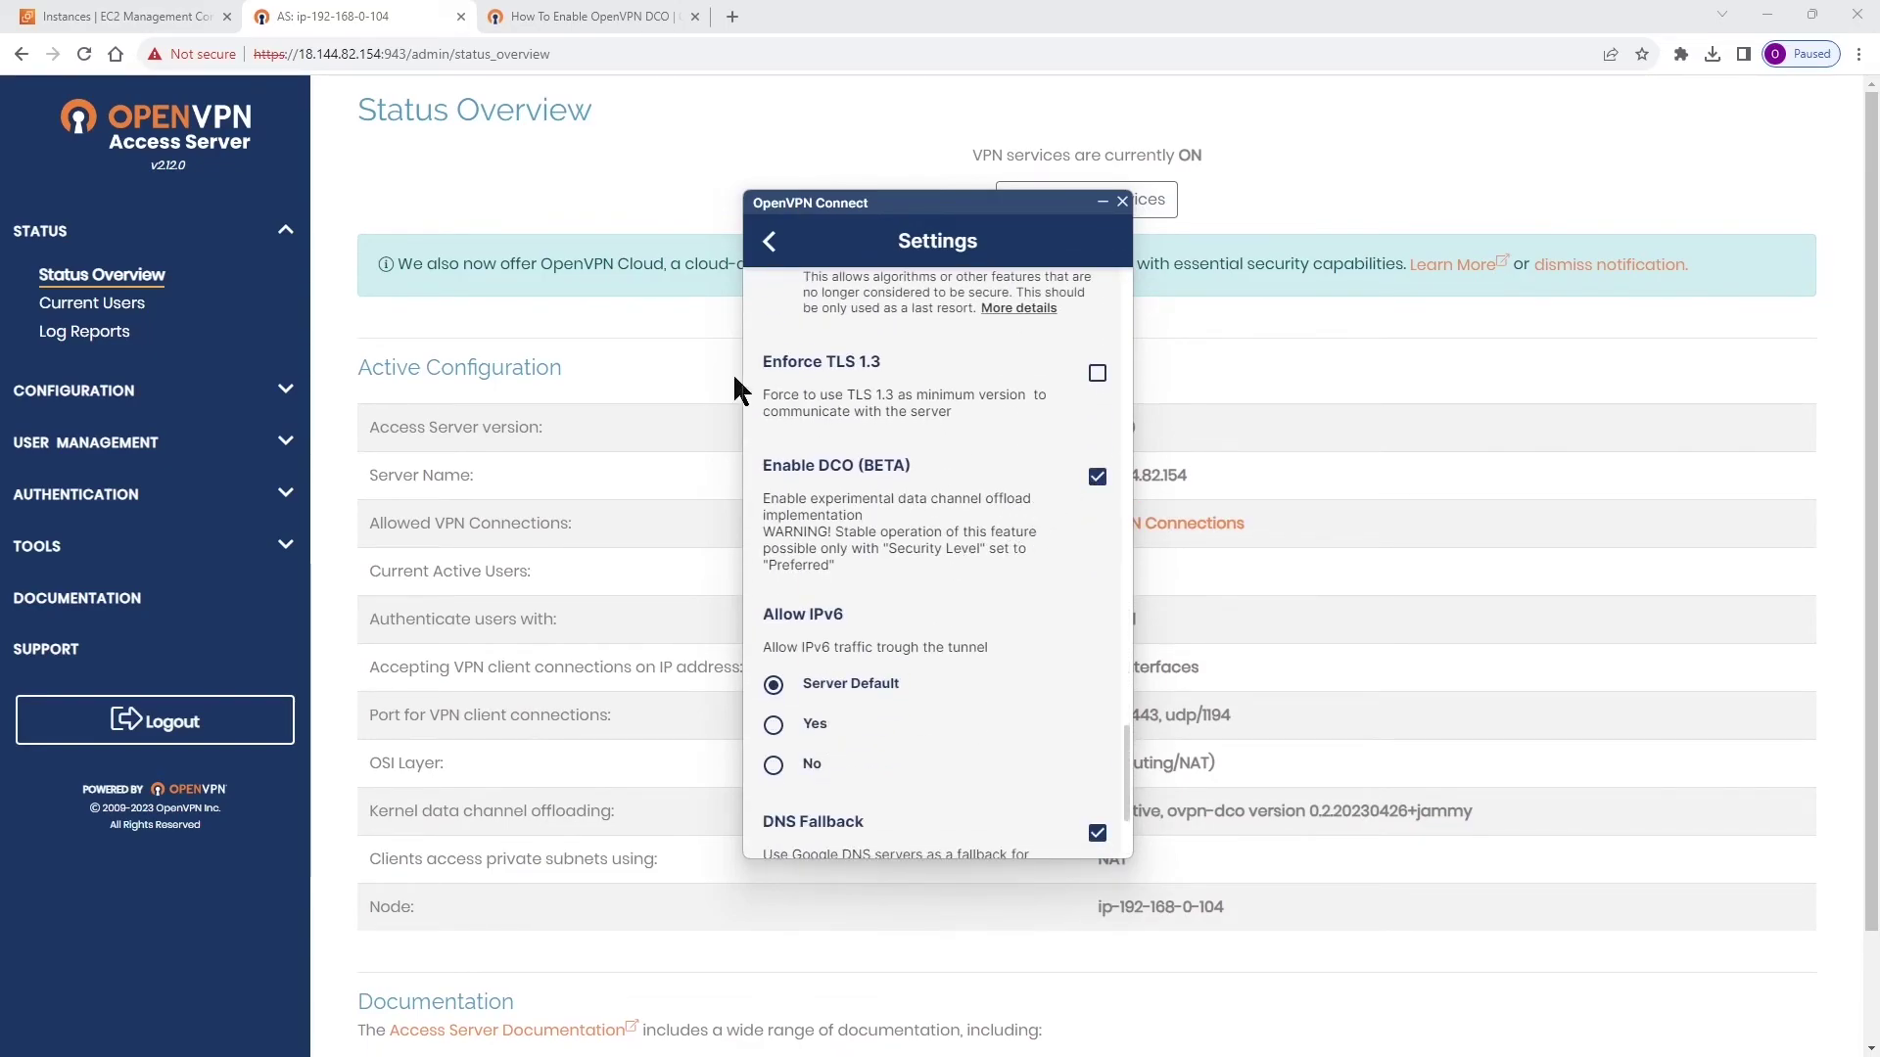
left_click(770, 241)
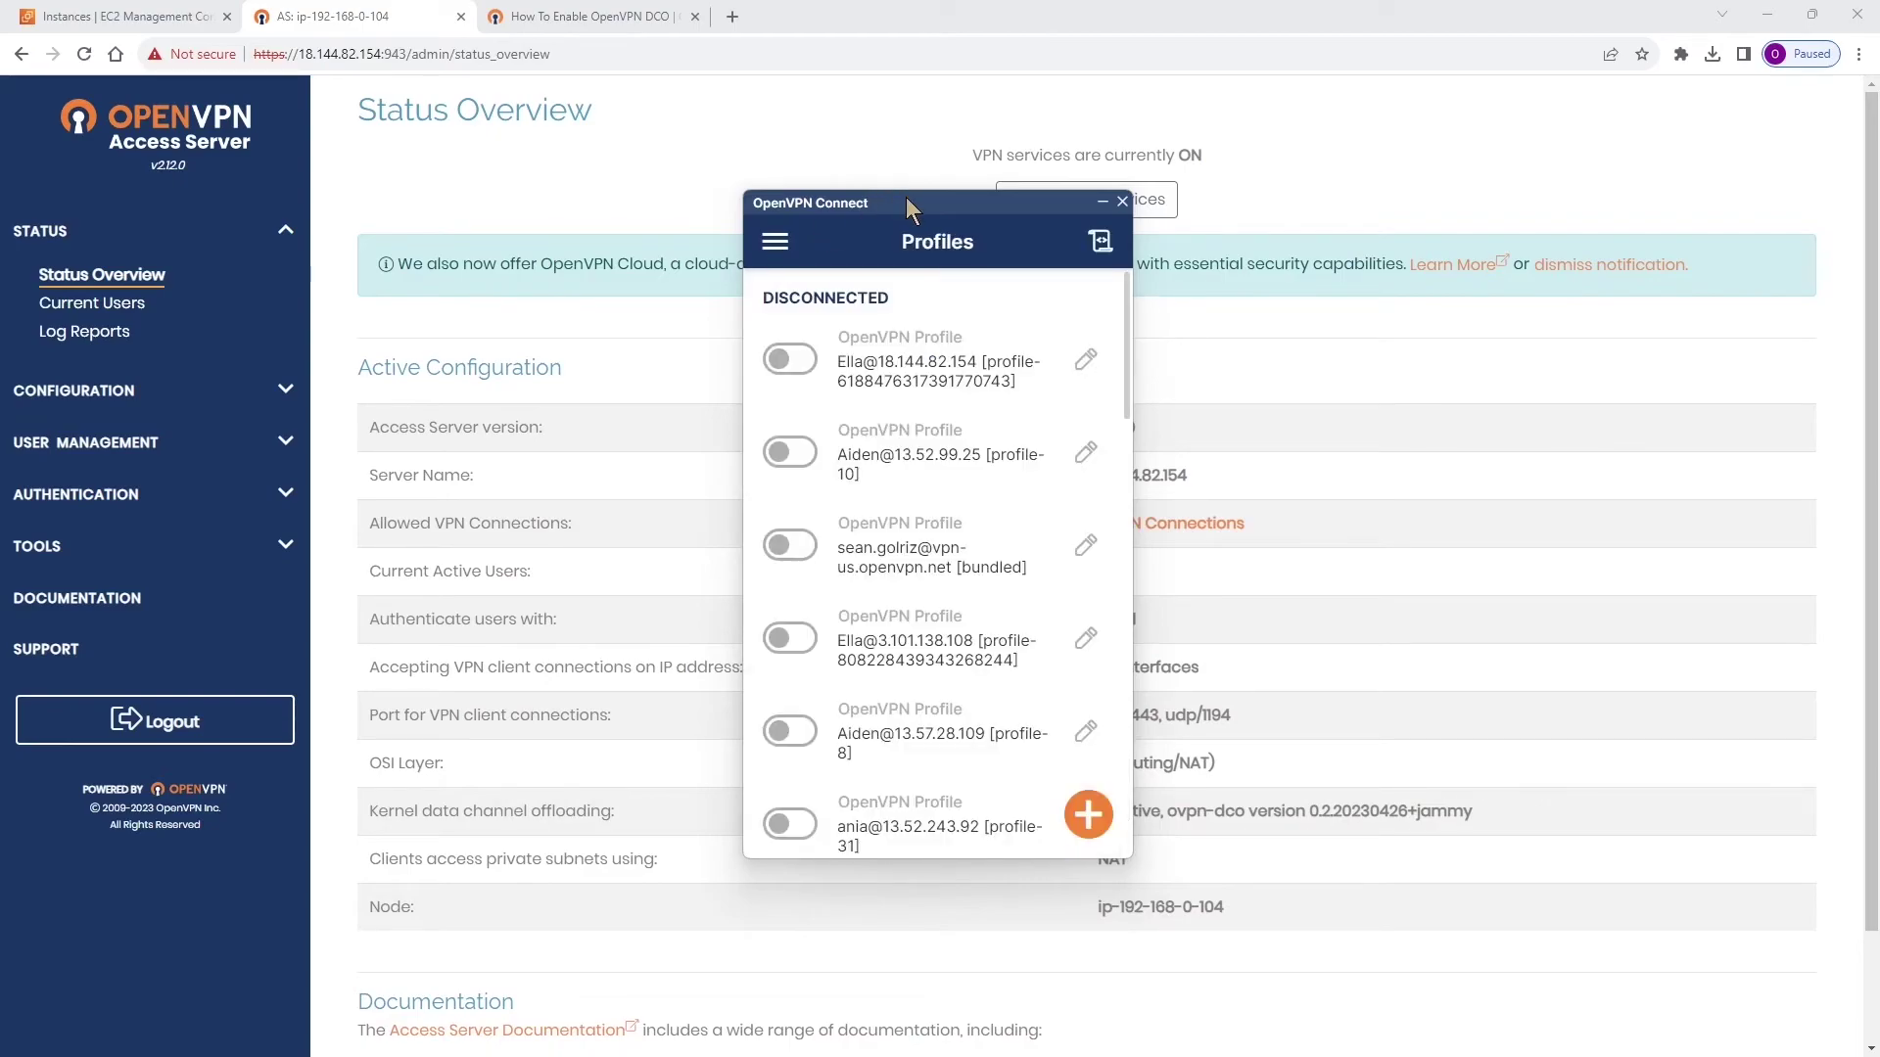
left_click_drag(906, 197, 1089, 98)
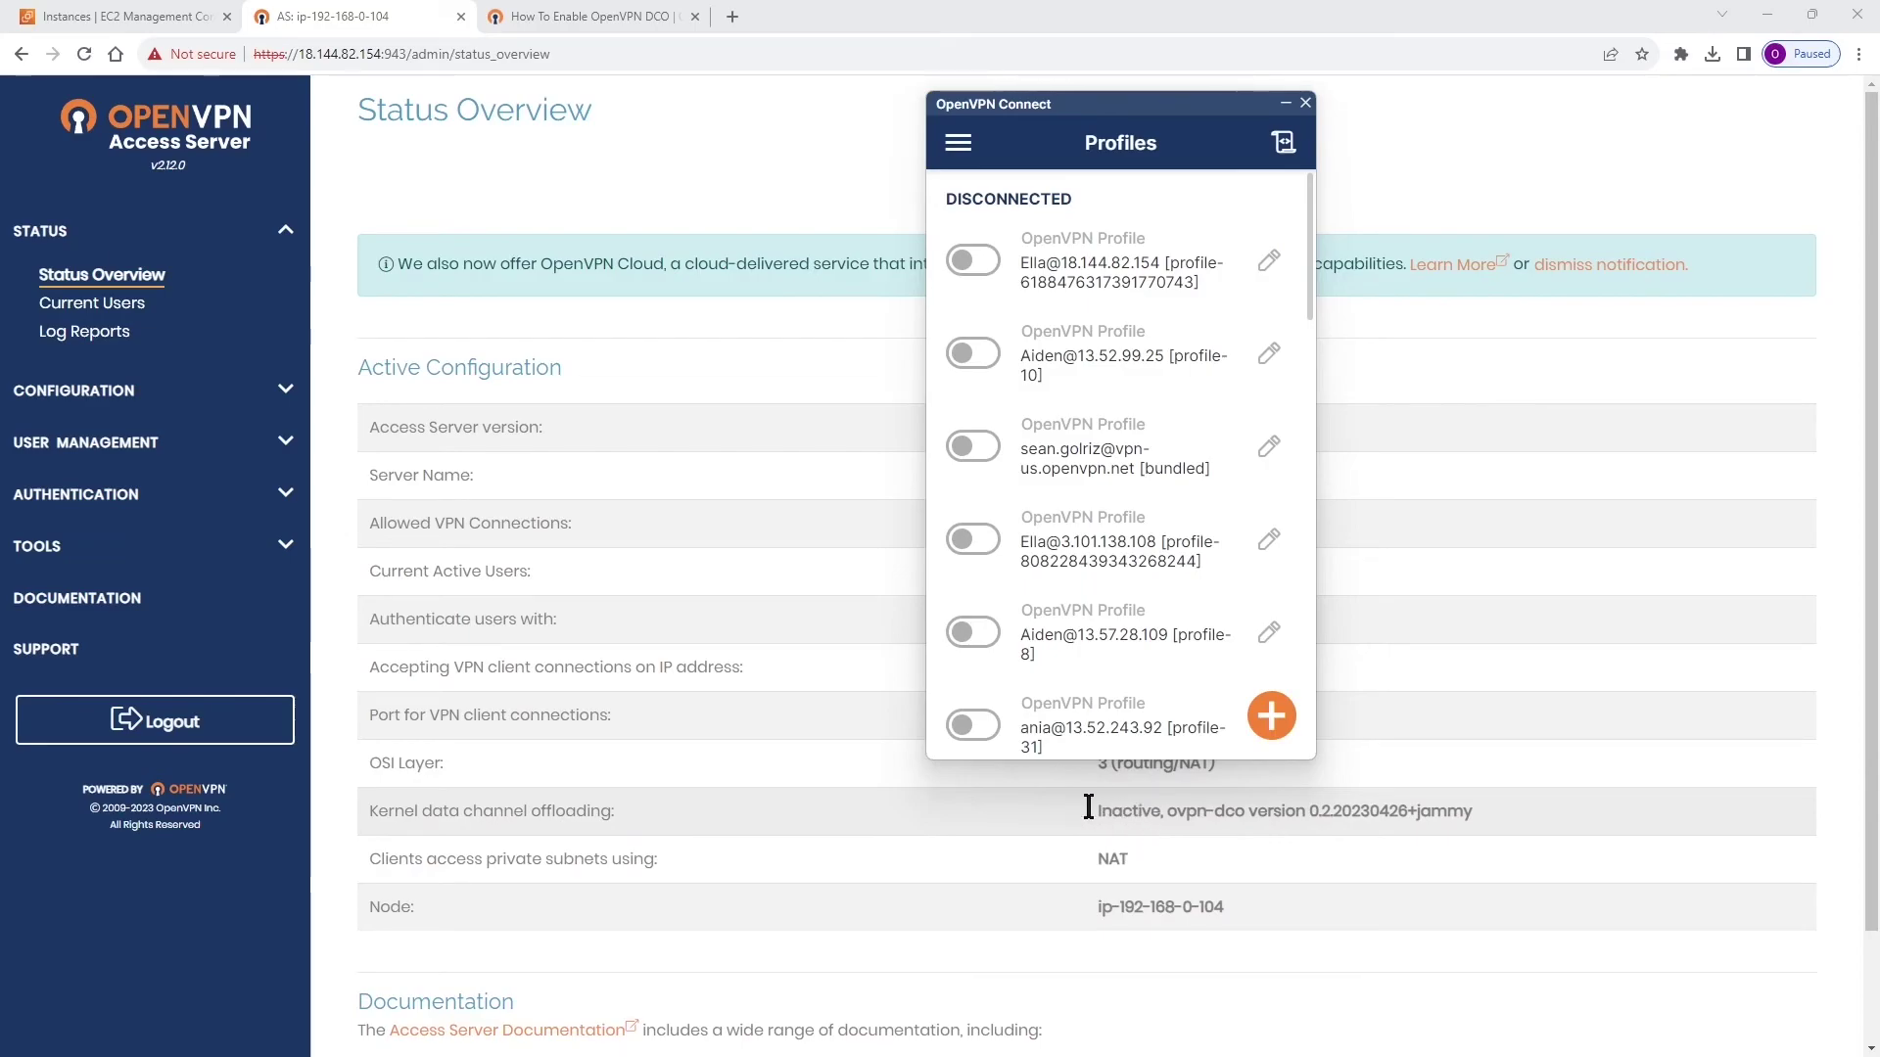
left_click_drag(1108, 99, 961, 145)
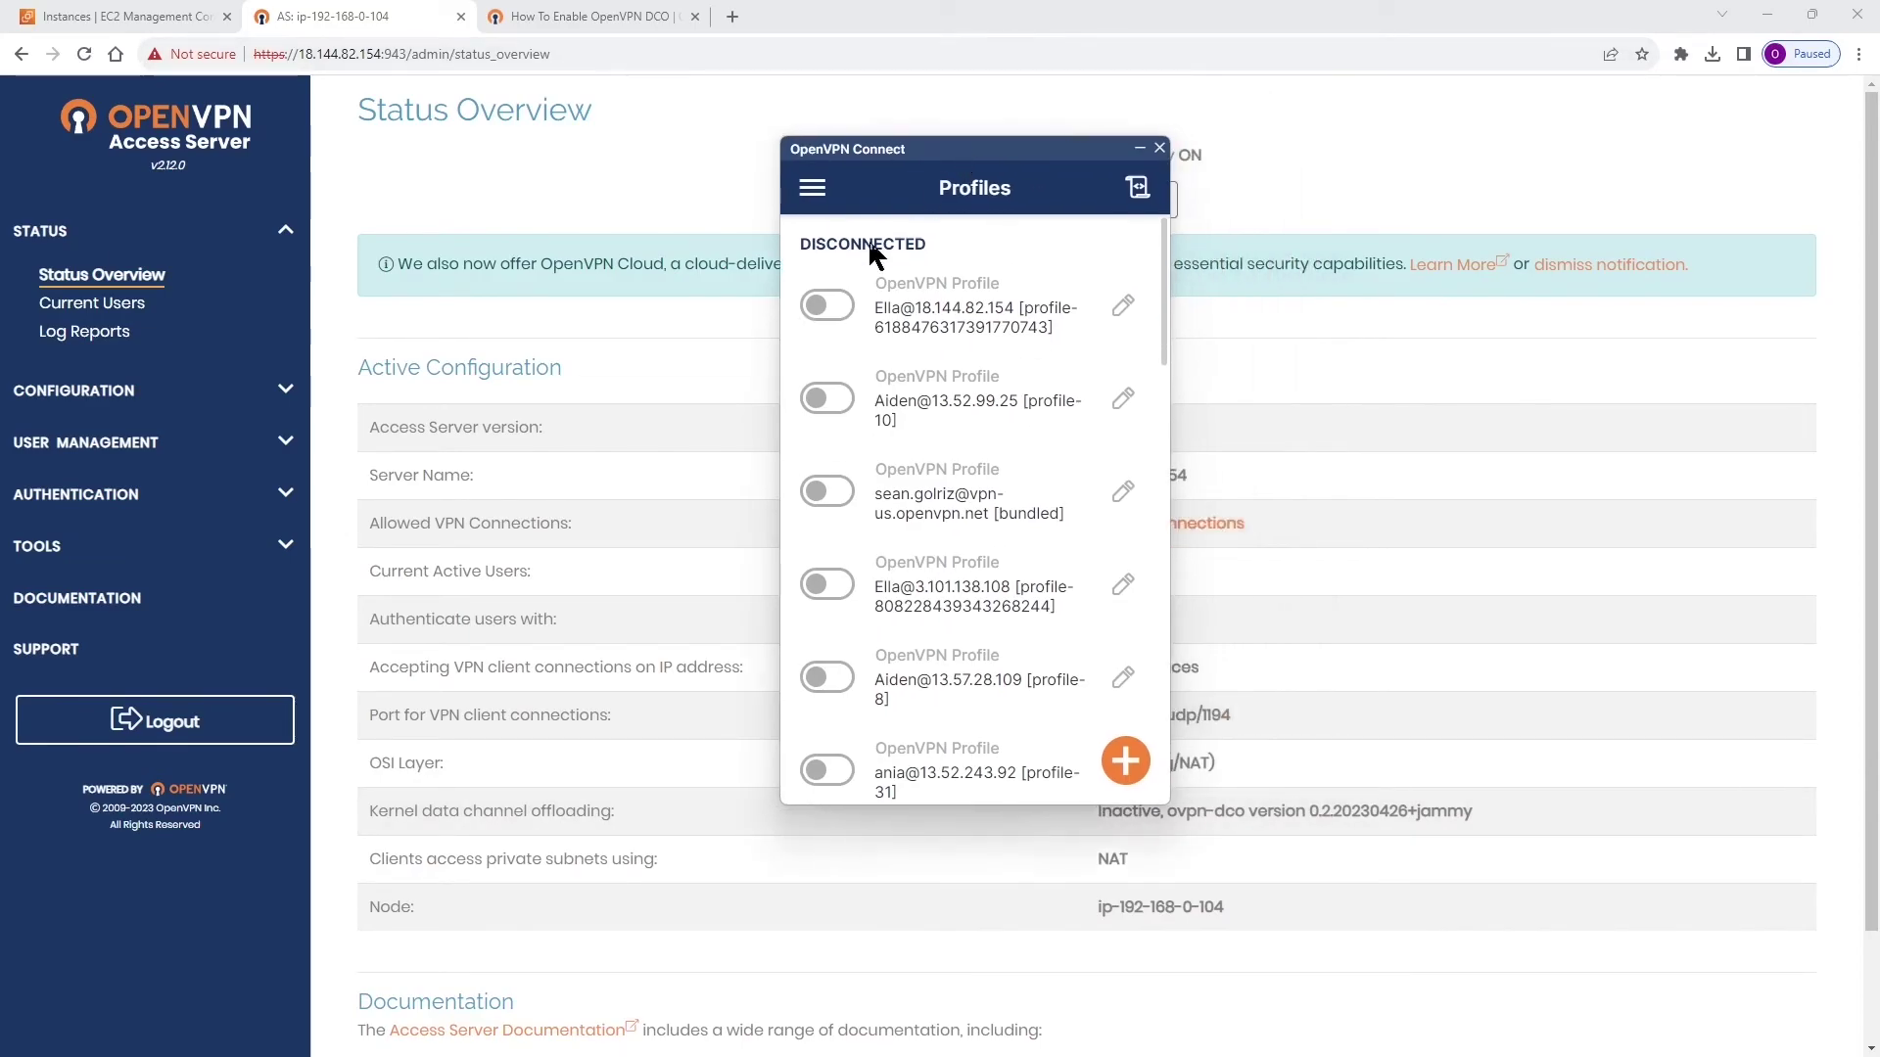
- Connect the 18.144.82.154 profile with the account password and close the leftover Shared folder window
left_click(848, 307)
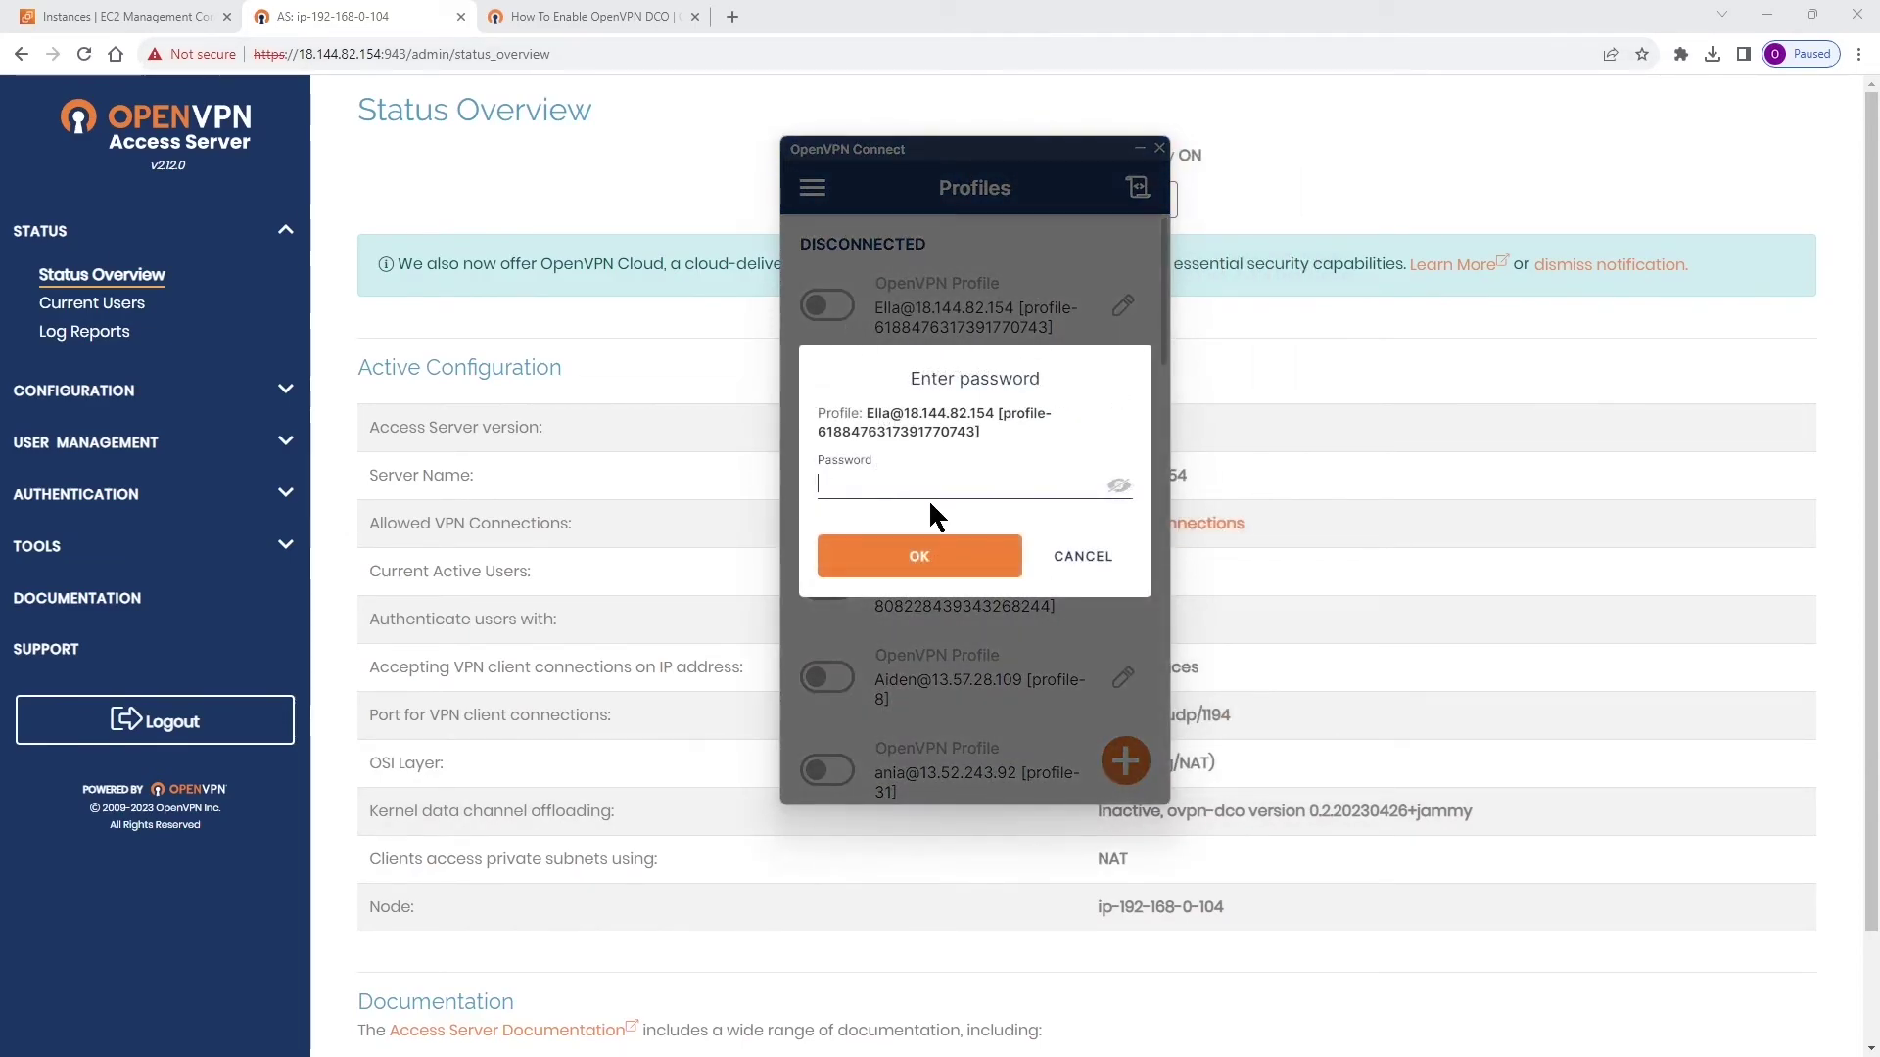
type("•")
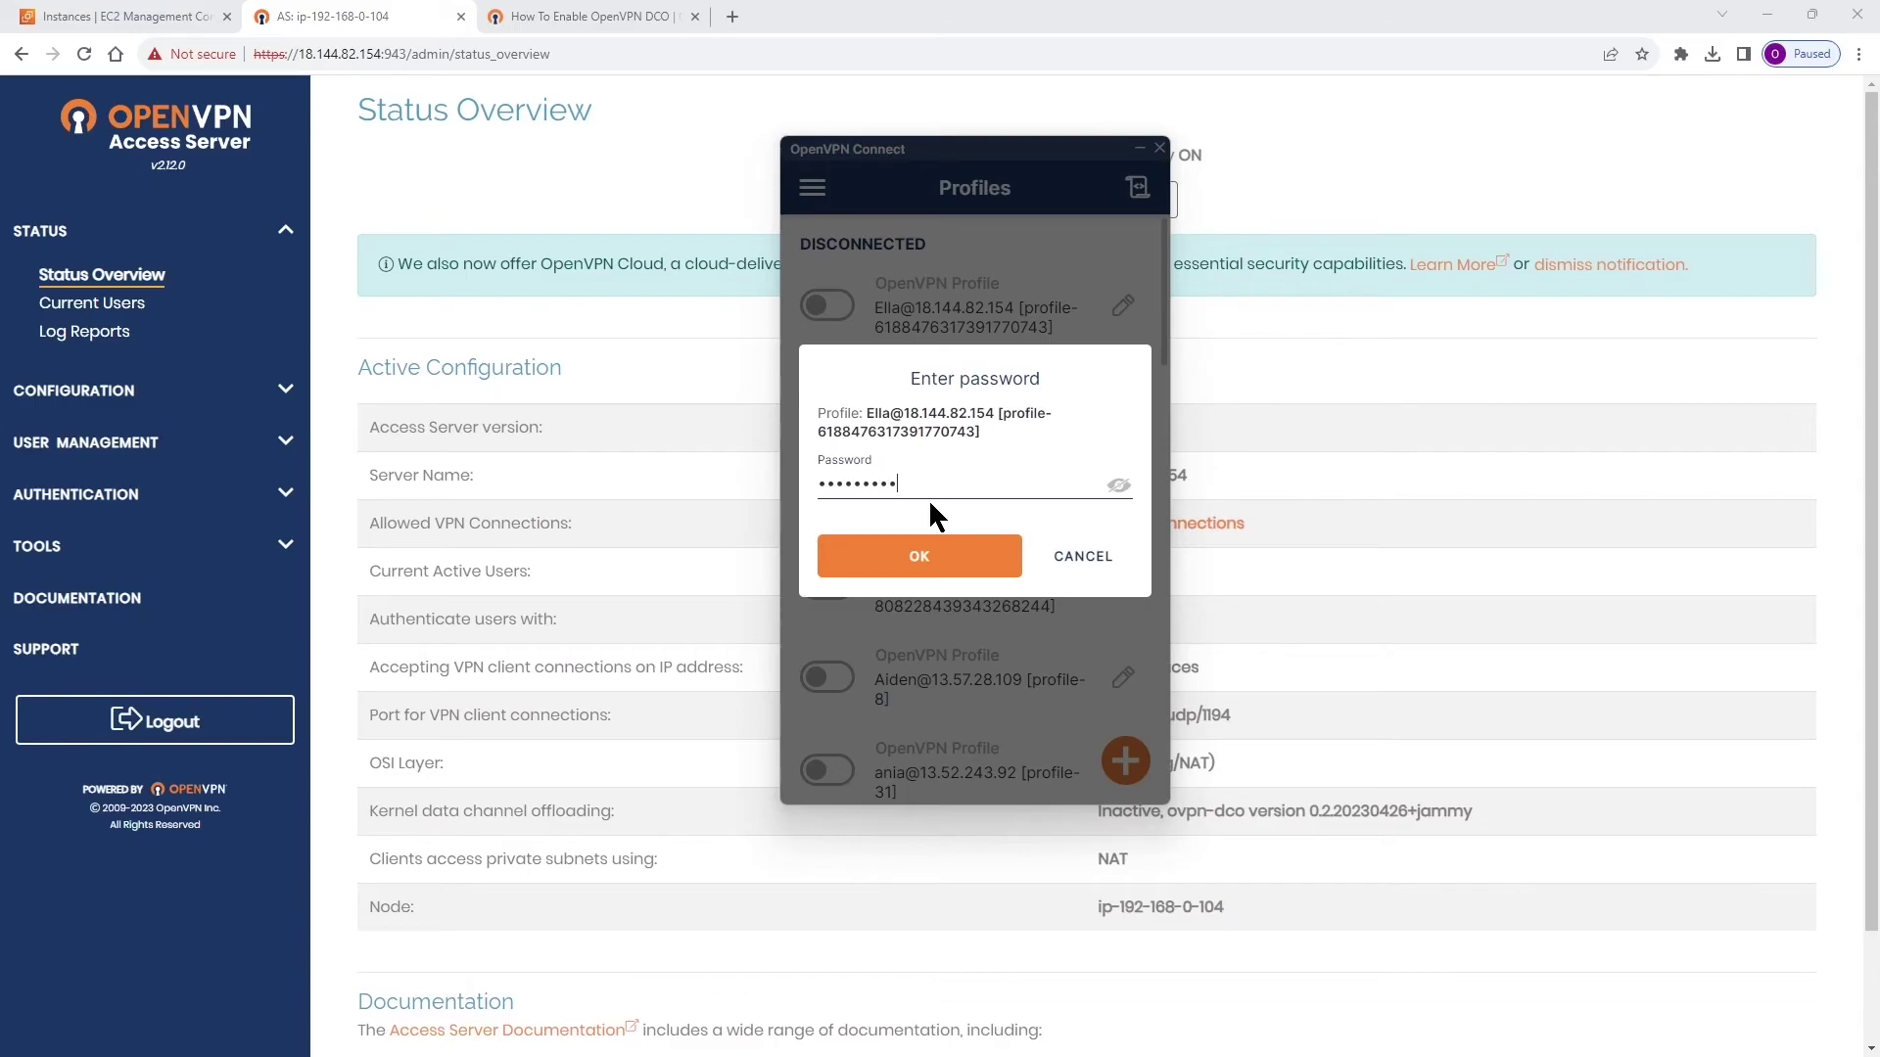
key("Return")
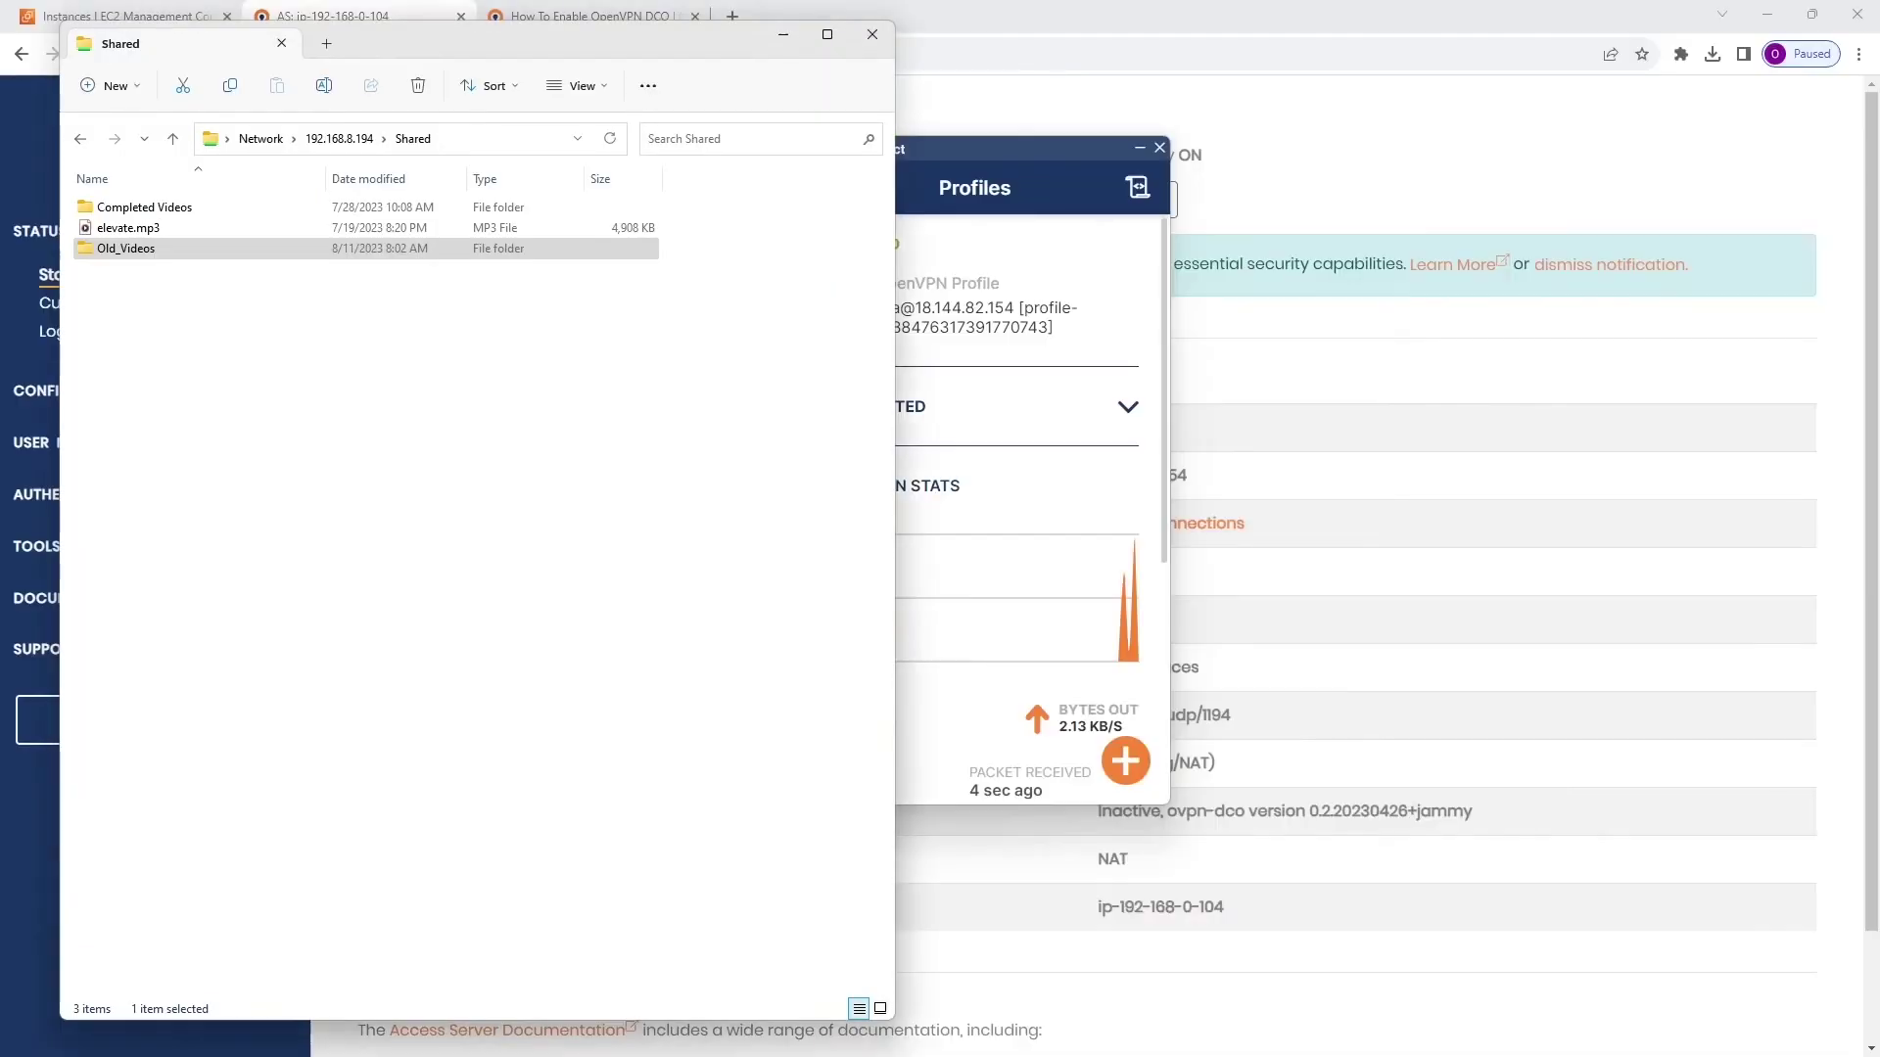
left_click(872, 35)
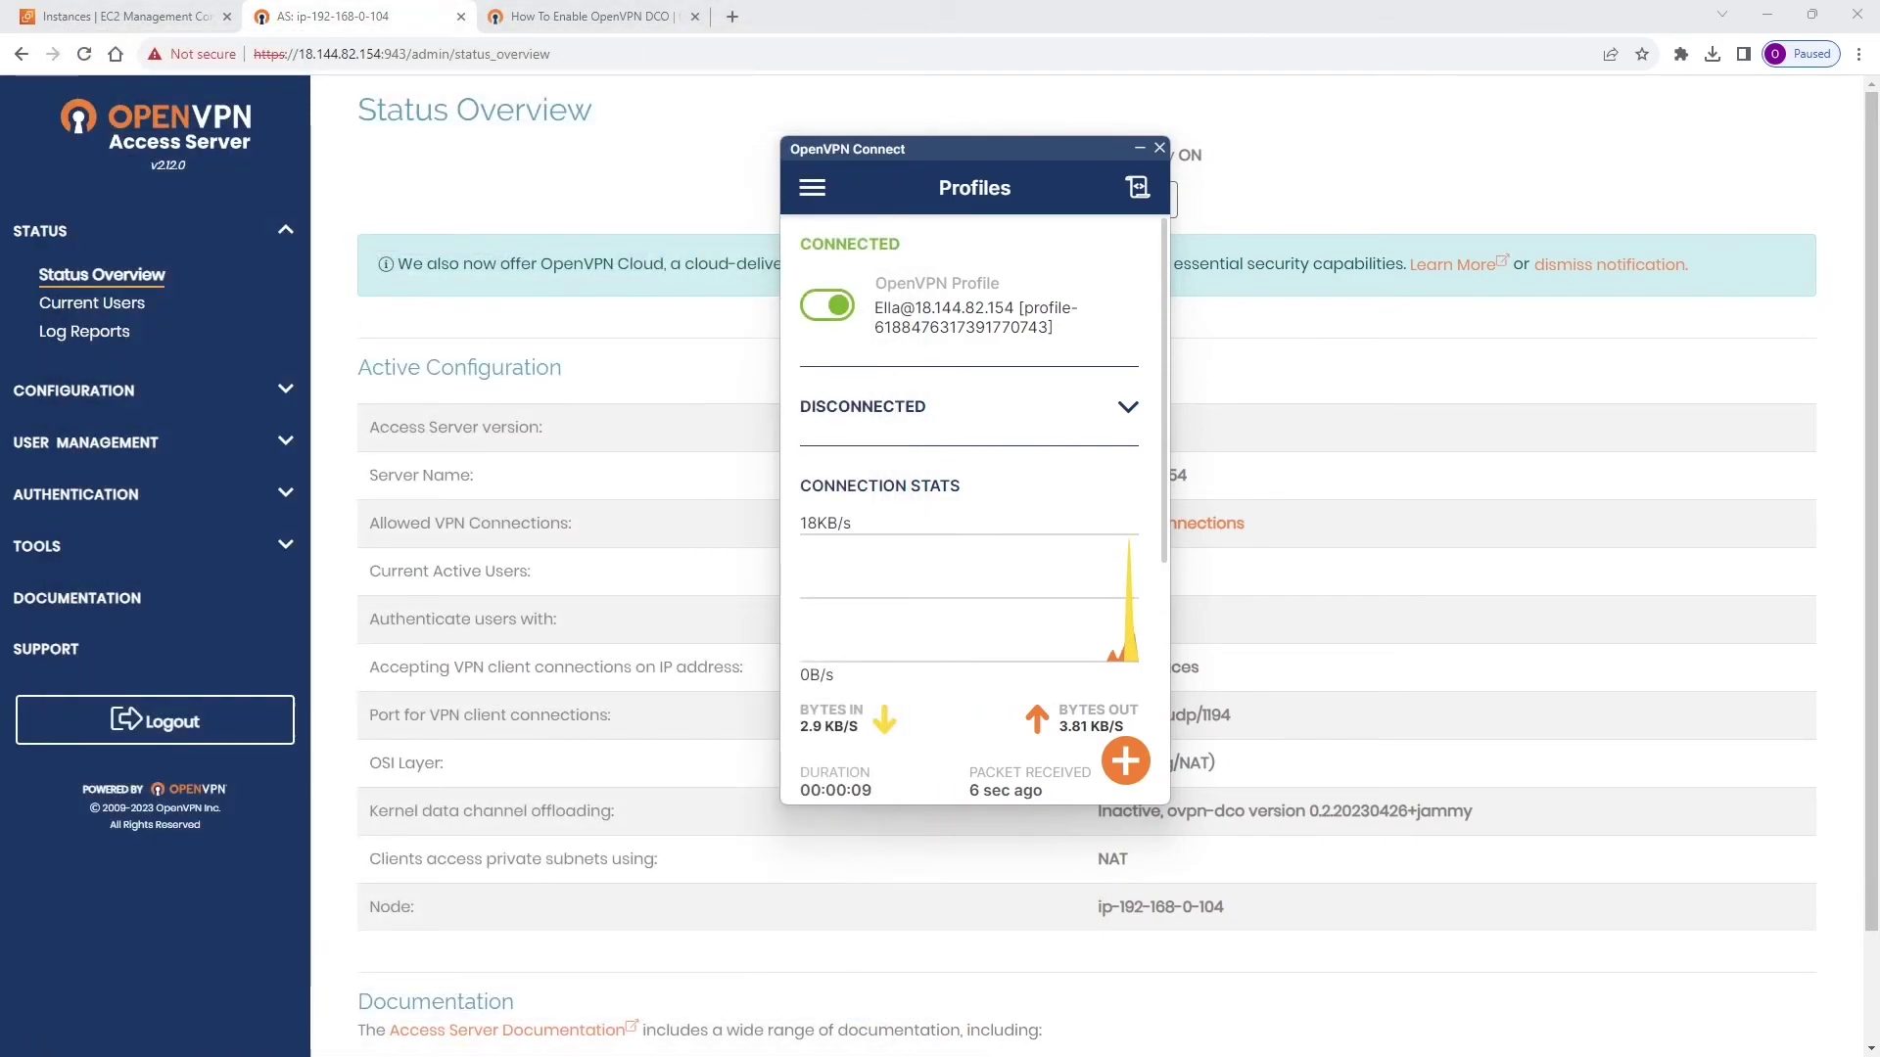
- Check the size of the Old_Videos folder in OLD VIDEOS through its properties
right_click(1119, 221)
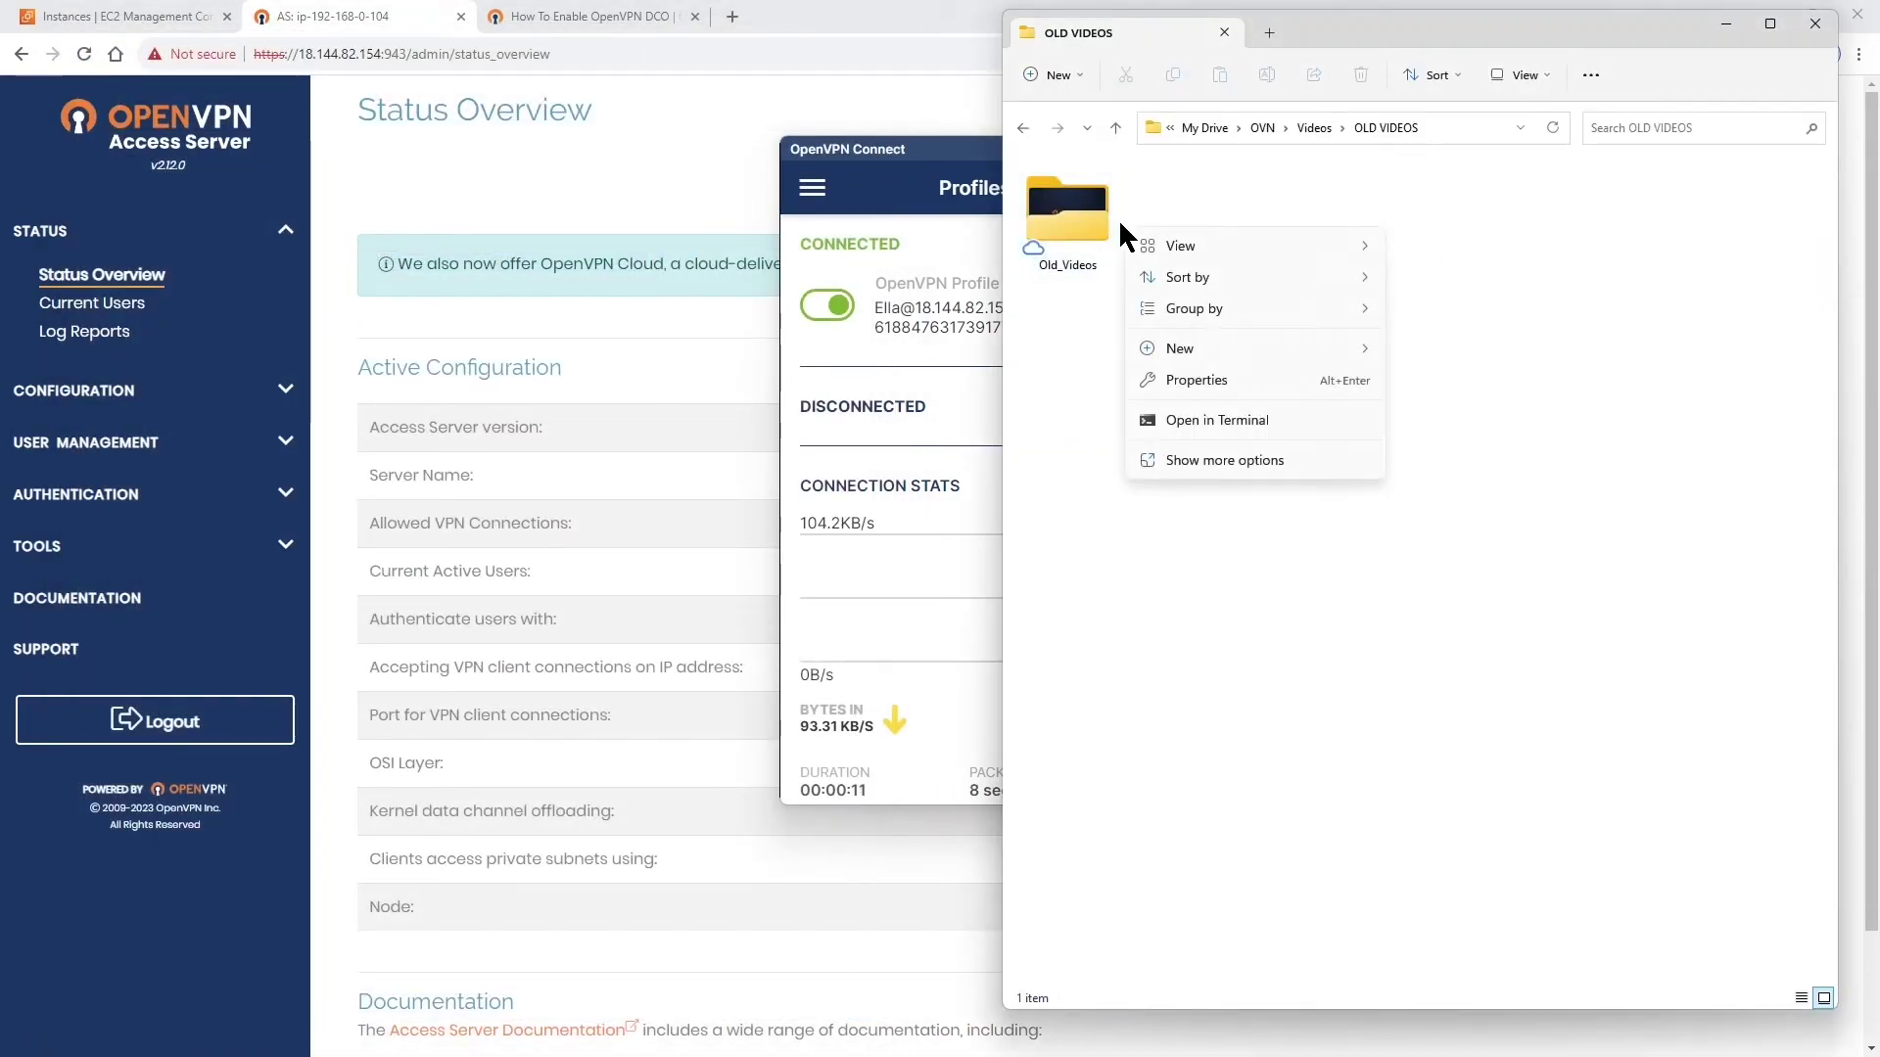
left_click(1081, 214)
right_click(1082, 217)
left_click(1122, 495)
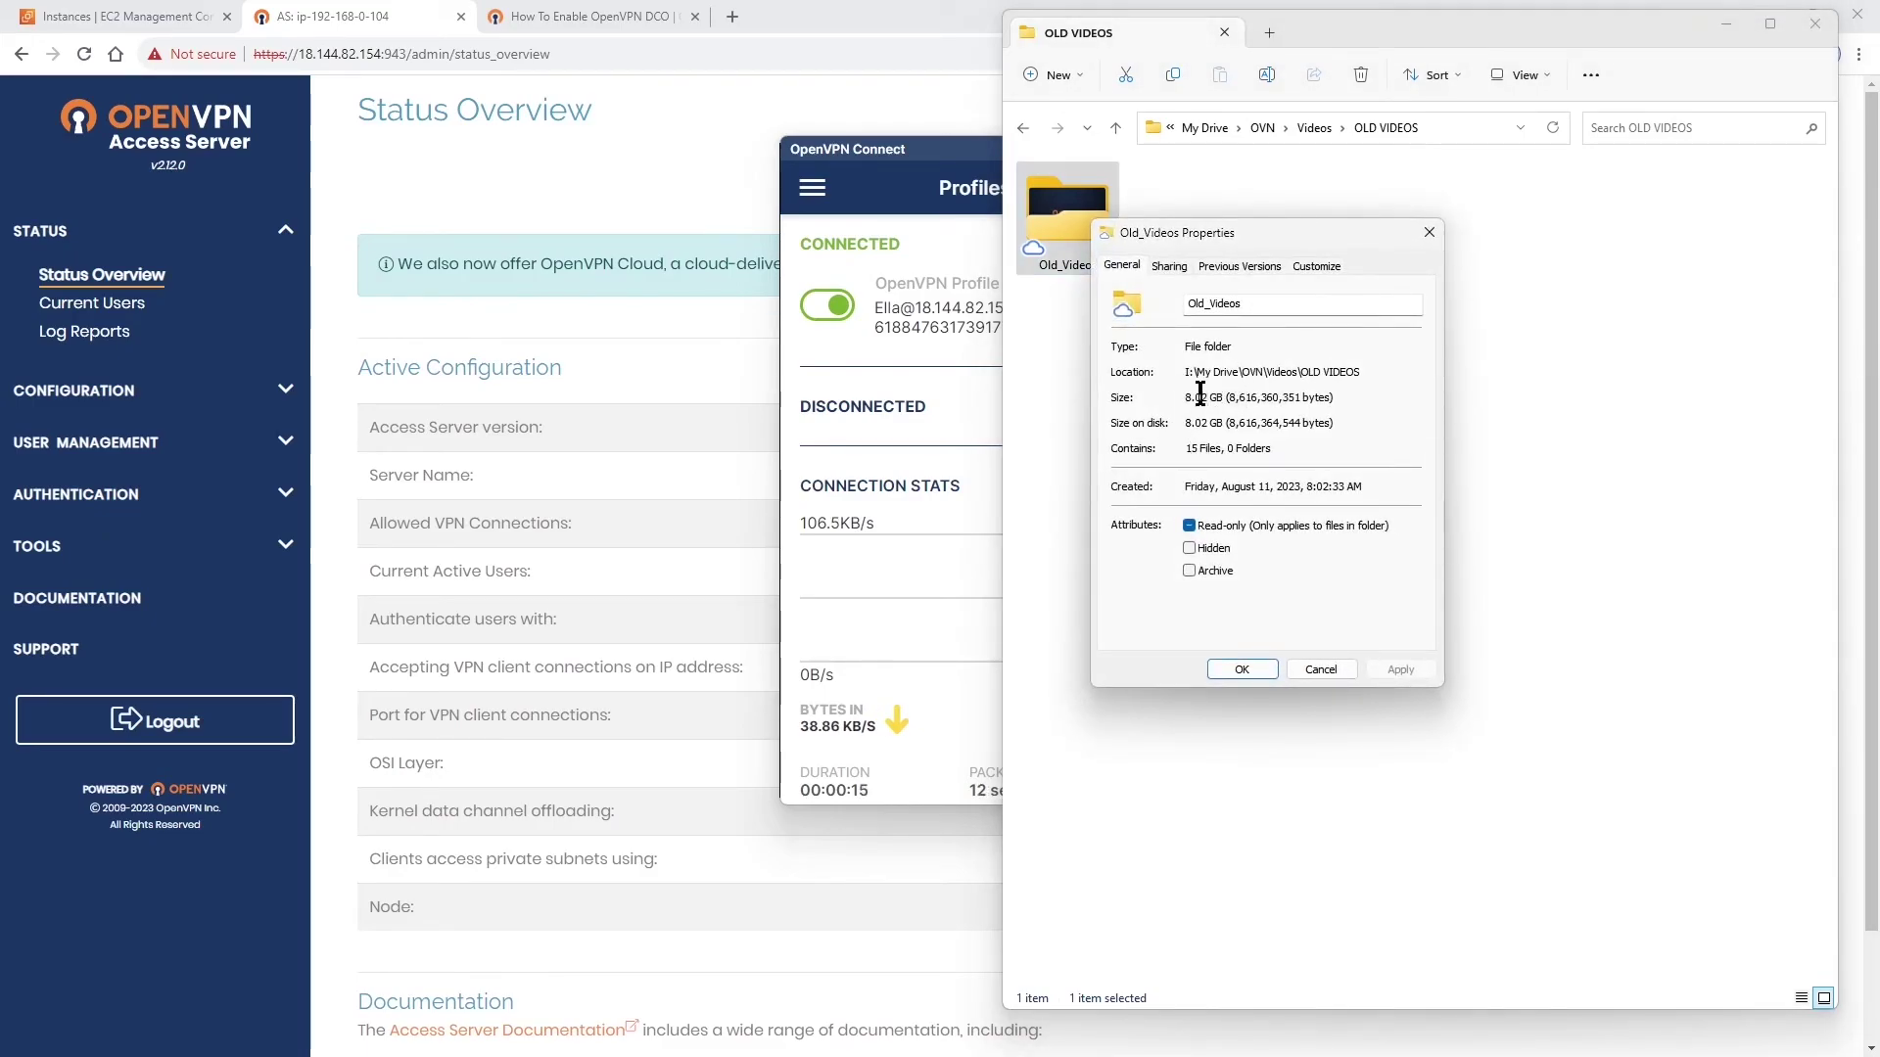
left_click(1319, 670)
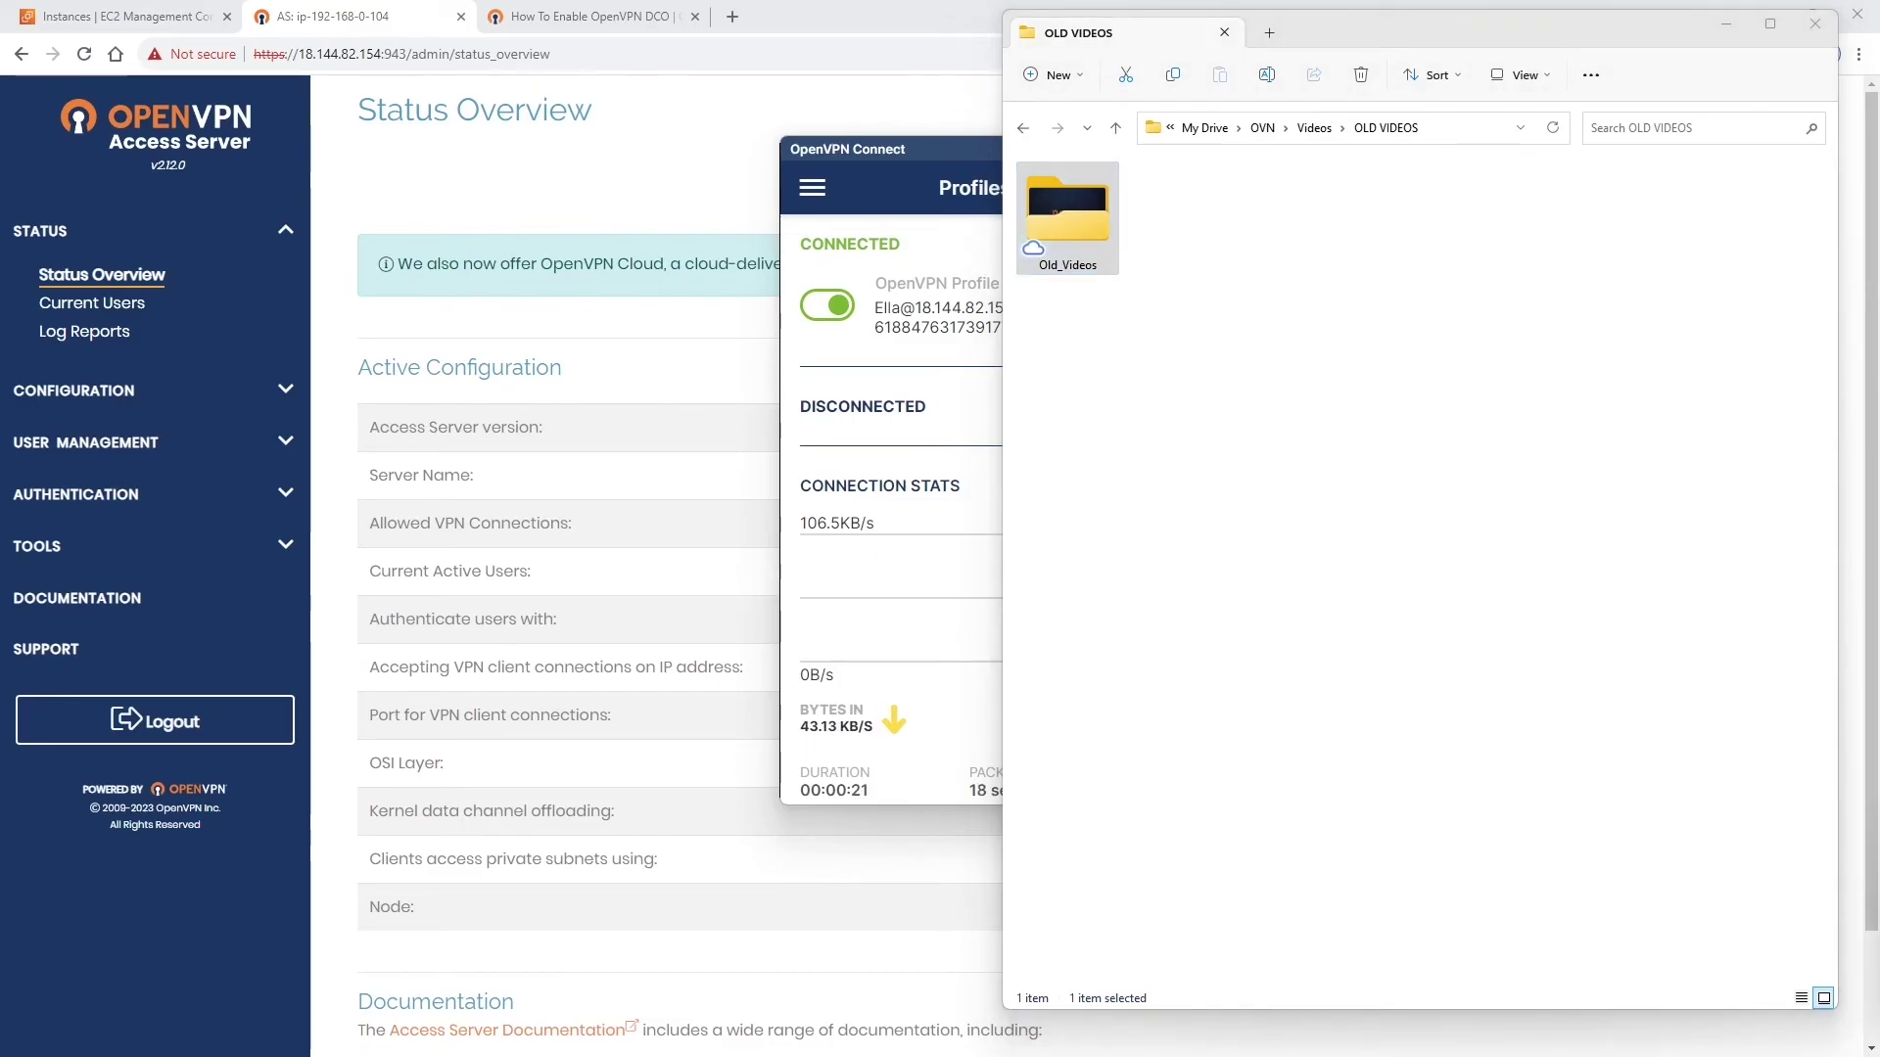
- Open the network location \\192.168.8.194 and delete the Old_Videos folder from its Shared folder
key("super+r")
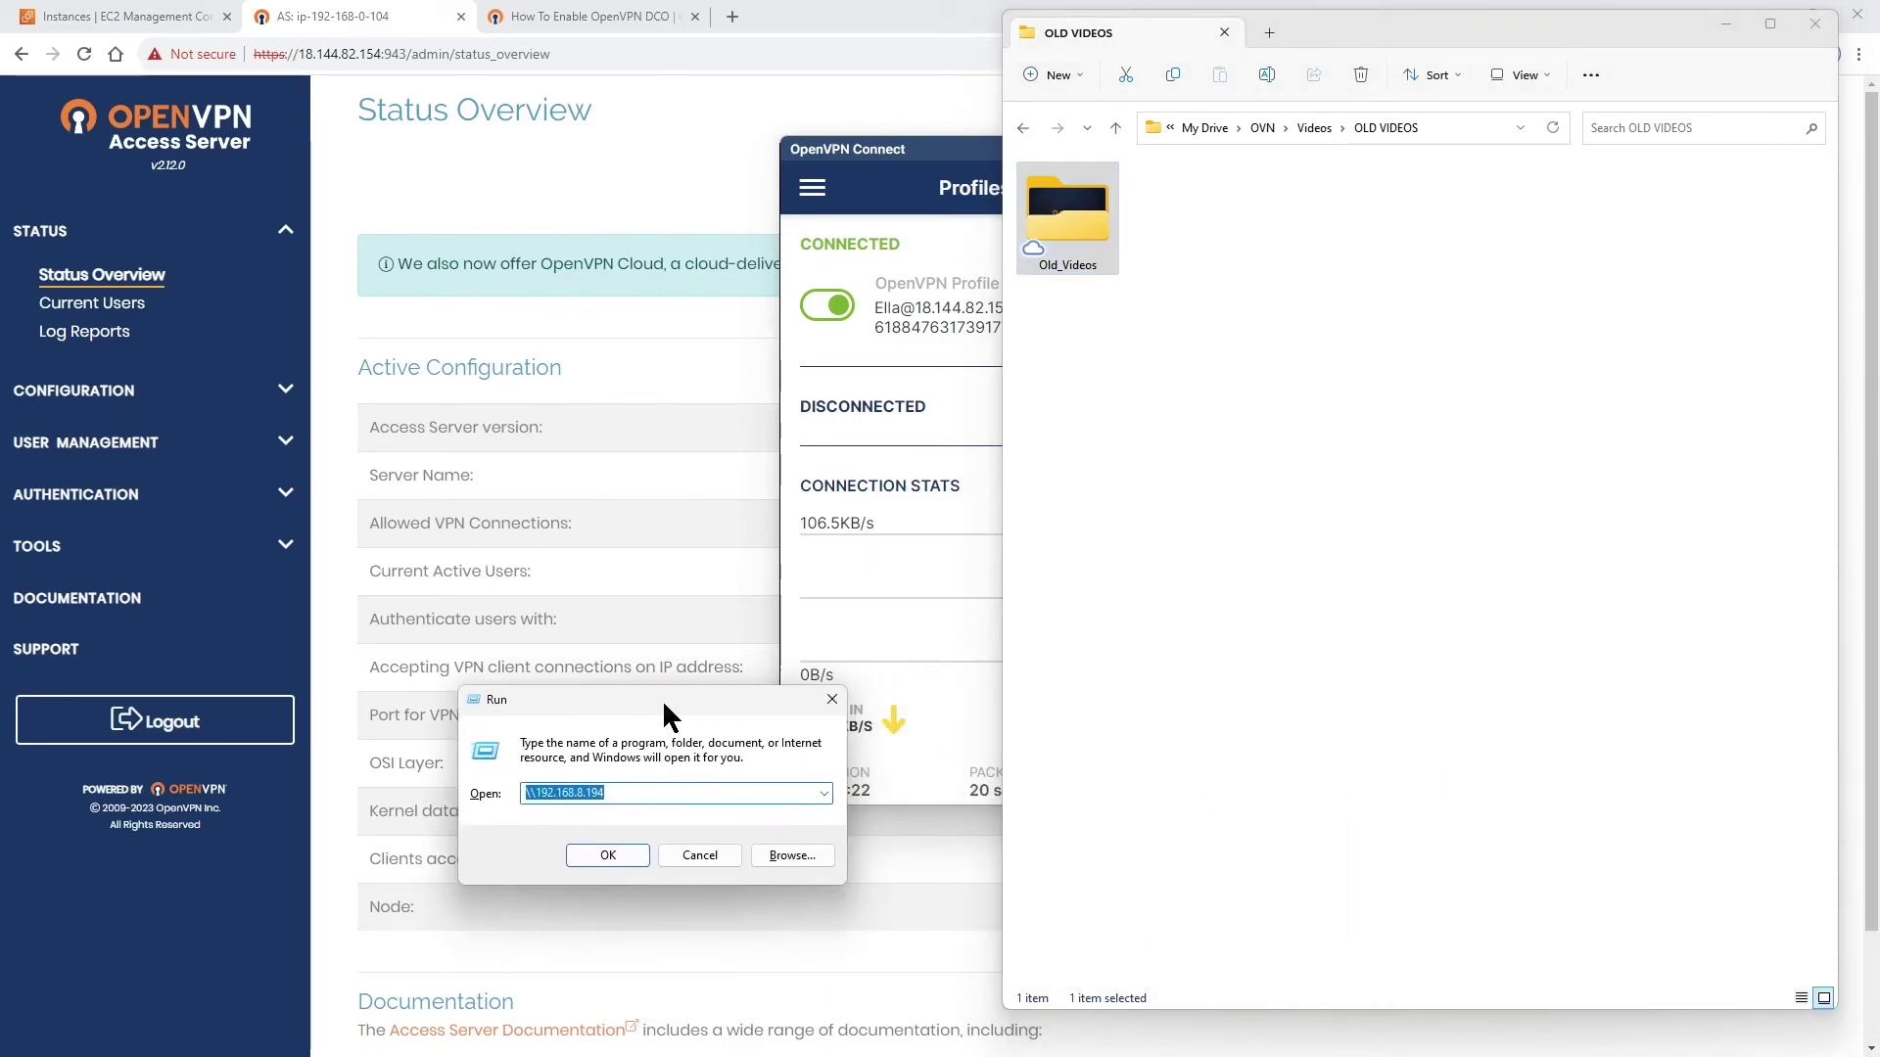
left_click(601, 848)
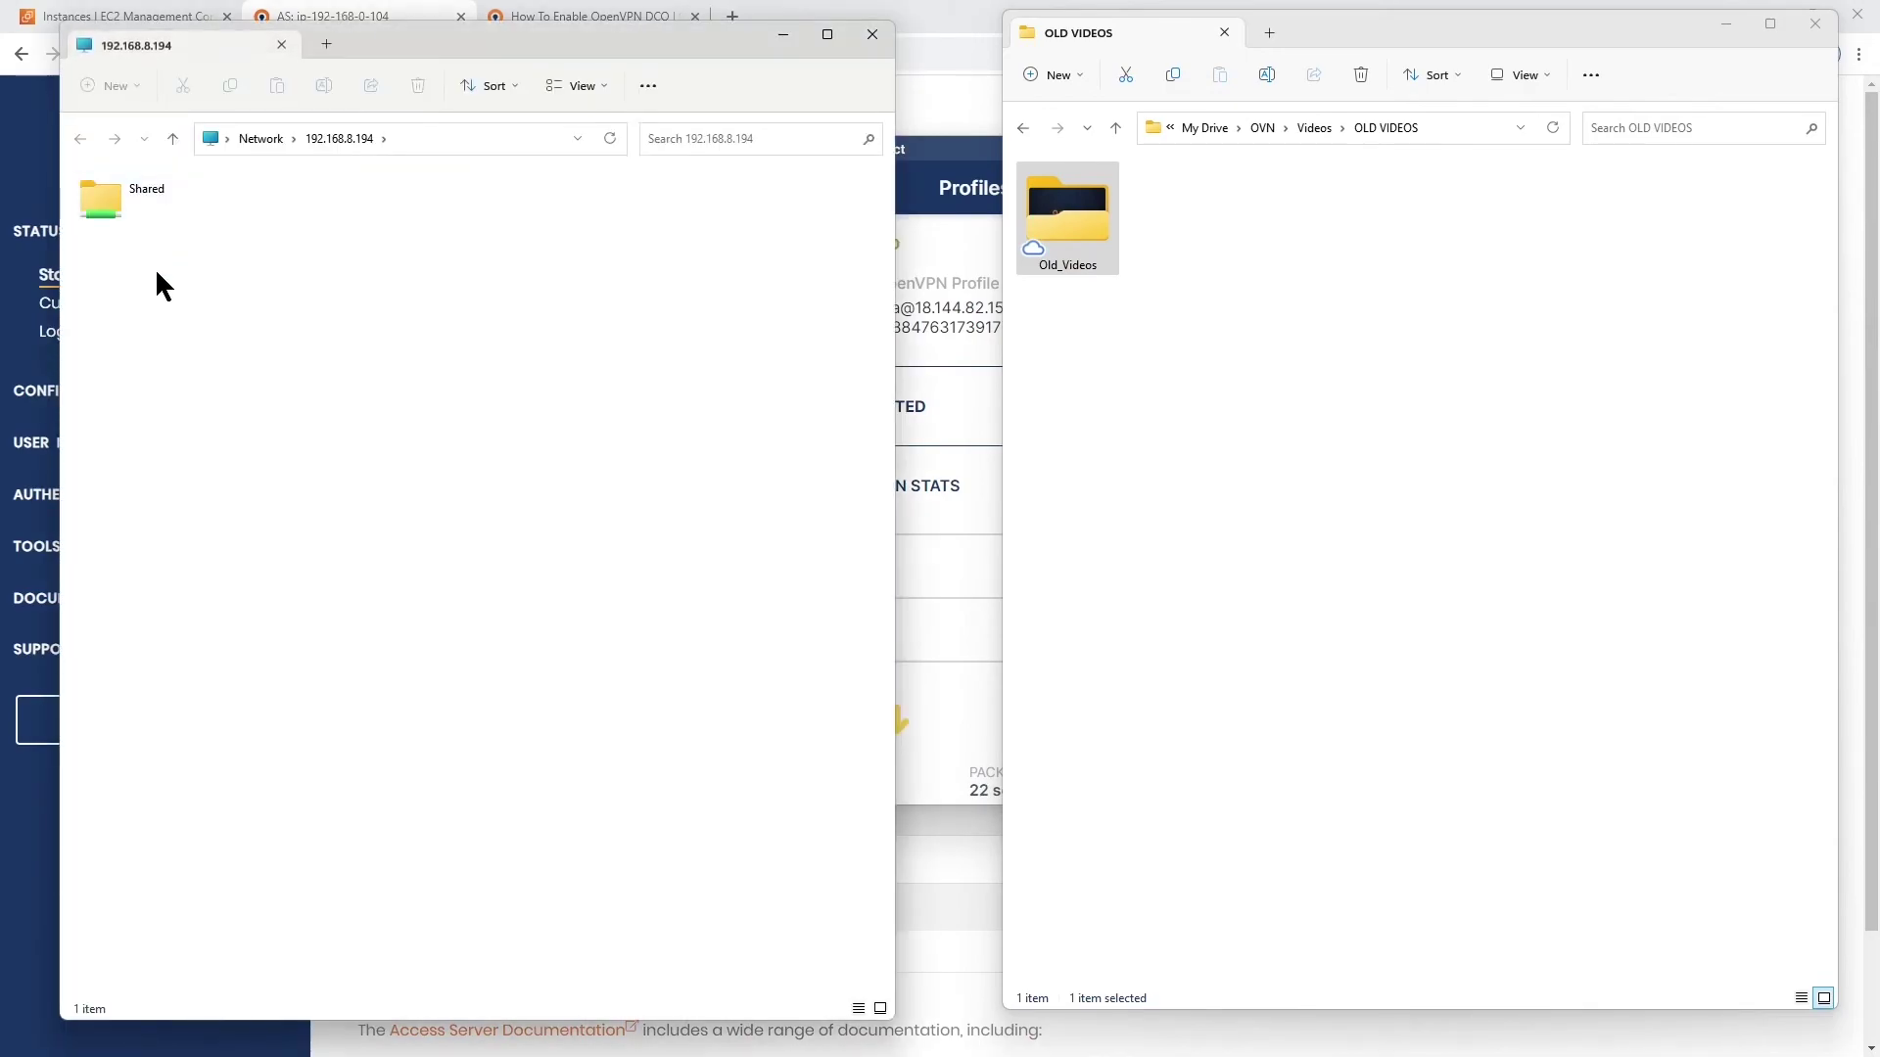
double_click(113, 200)
left_click(121, 230)
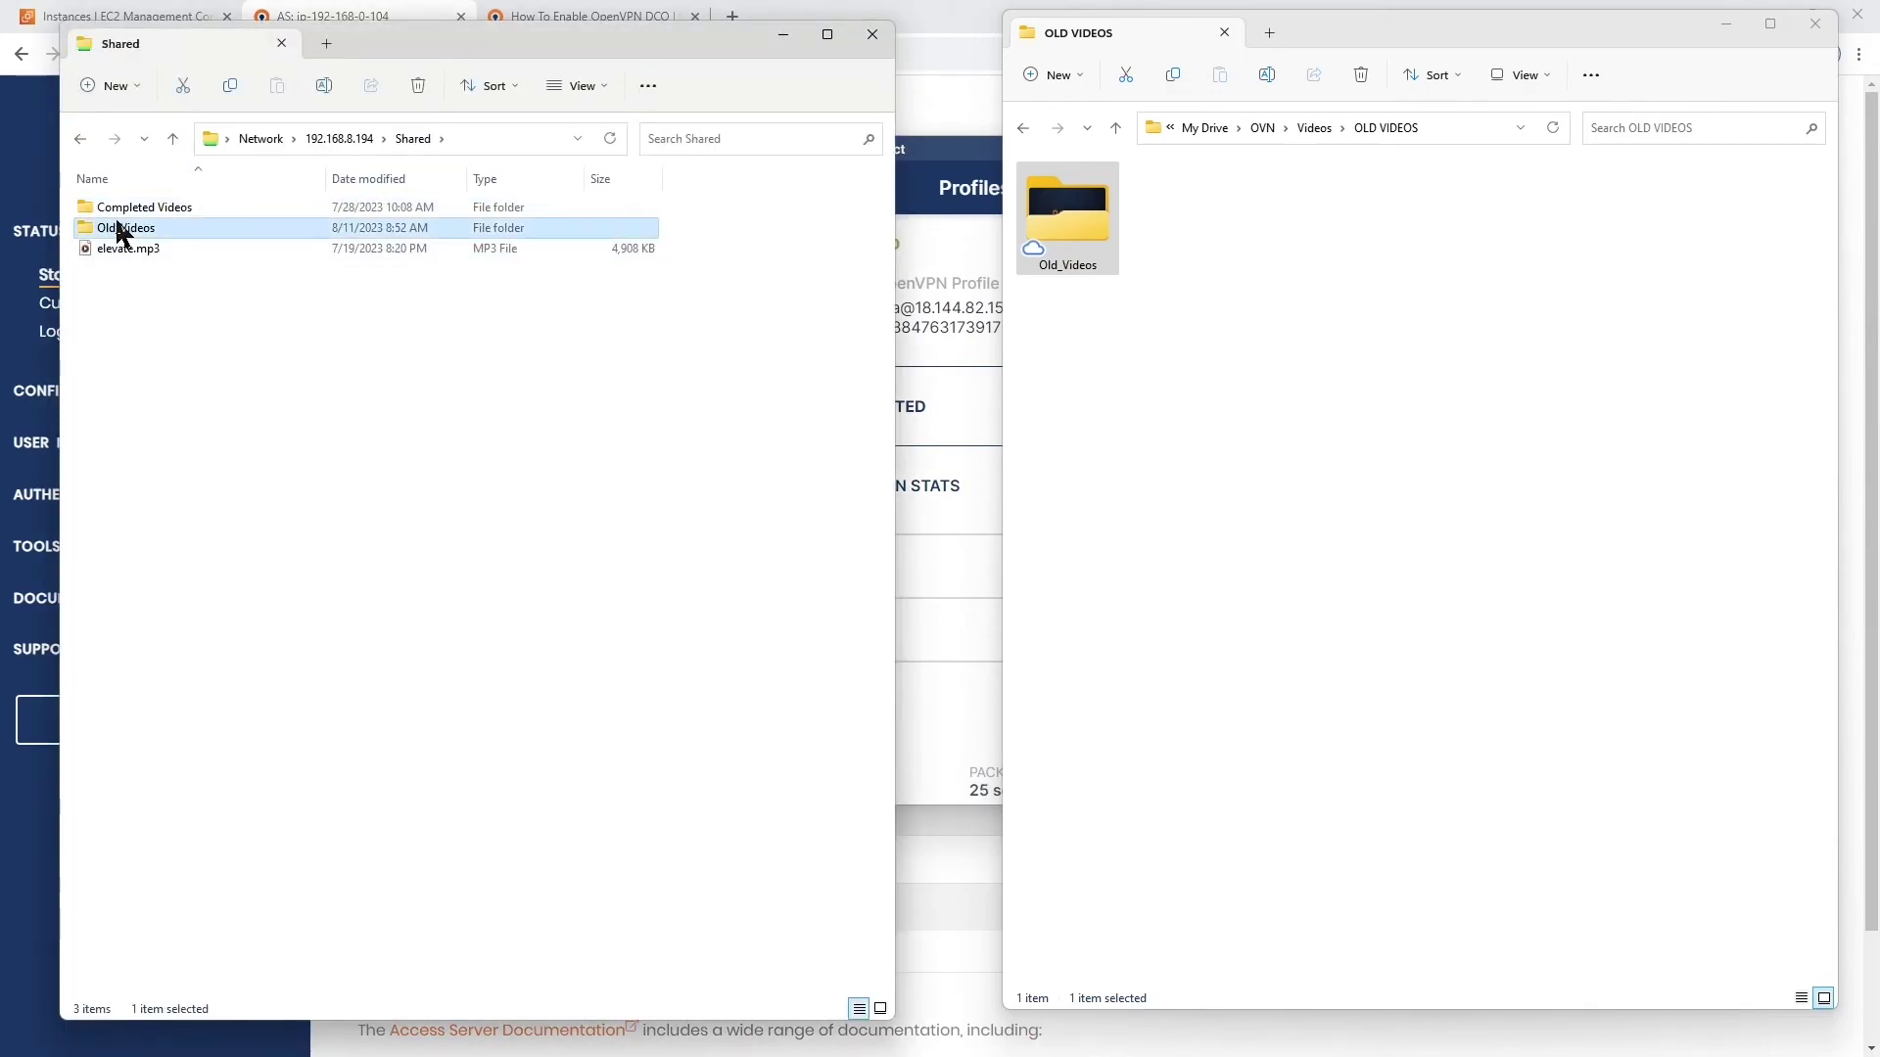
key("Delete")
key("Return")
- Copy Old_Videos from OLD VIDEOS into Shared and arrange the copy progress beside OpenVPN Connect's connection stats to compare transfer speeds
left_click_drag(1044, 235, 403, 401)
left_click(450, 416)
left_click(921, 161)
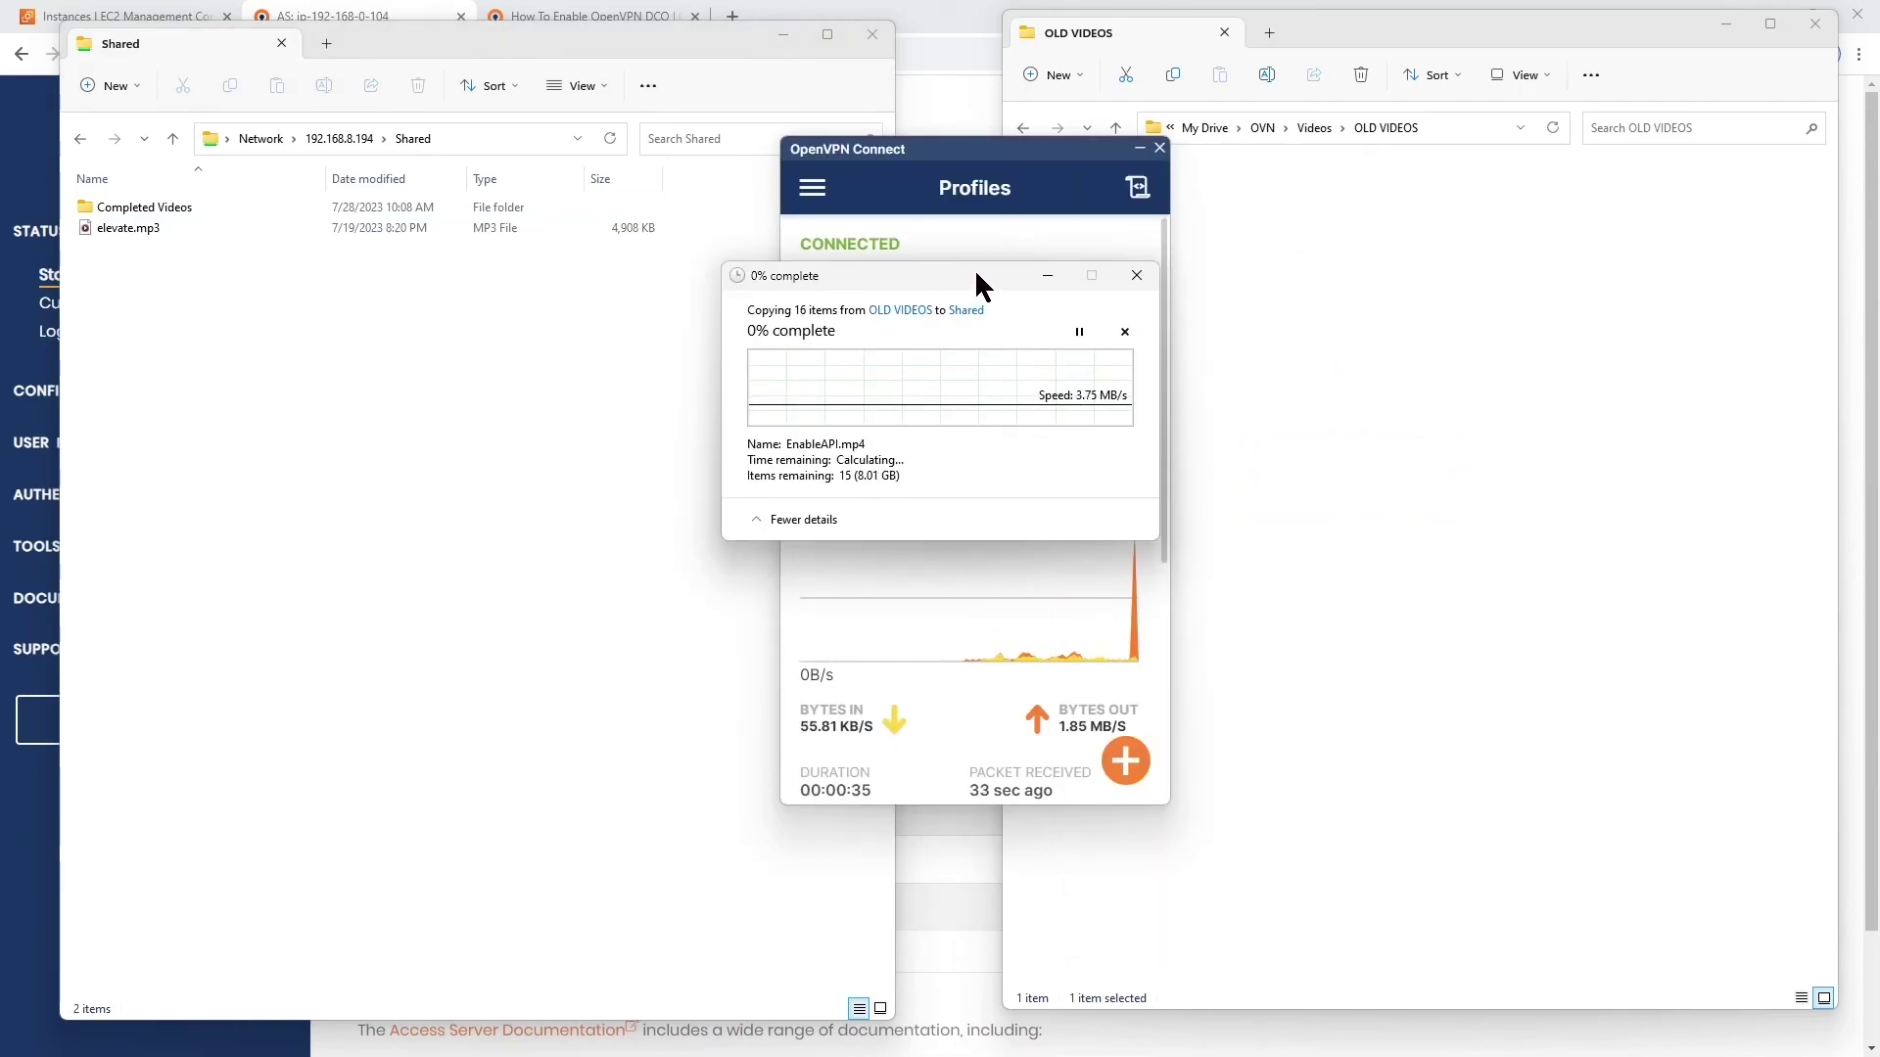
left_click_drag(974, 268, 413, 305)
left_click_drag(978, 147, 1354, 115)
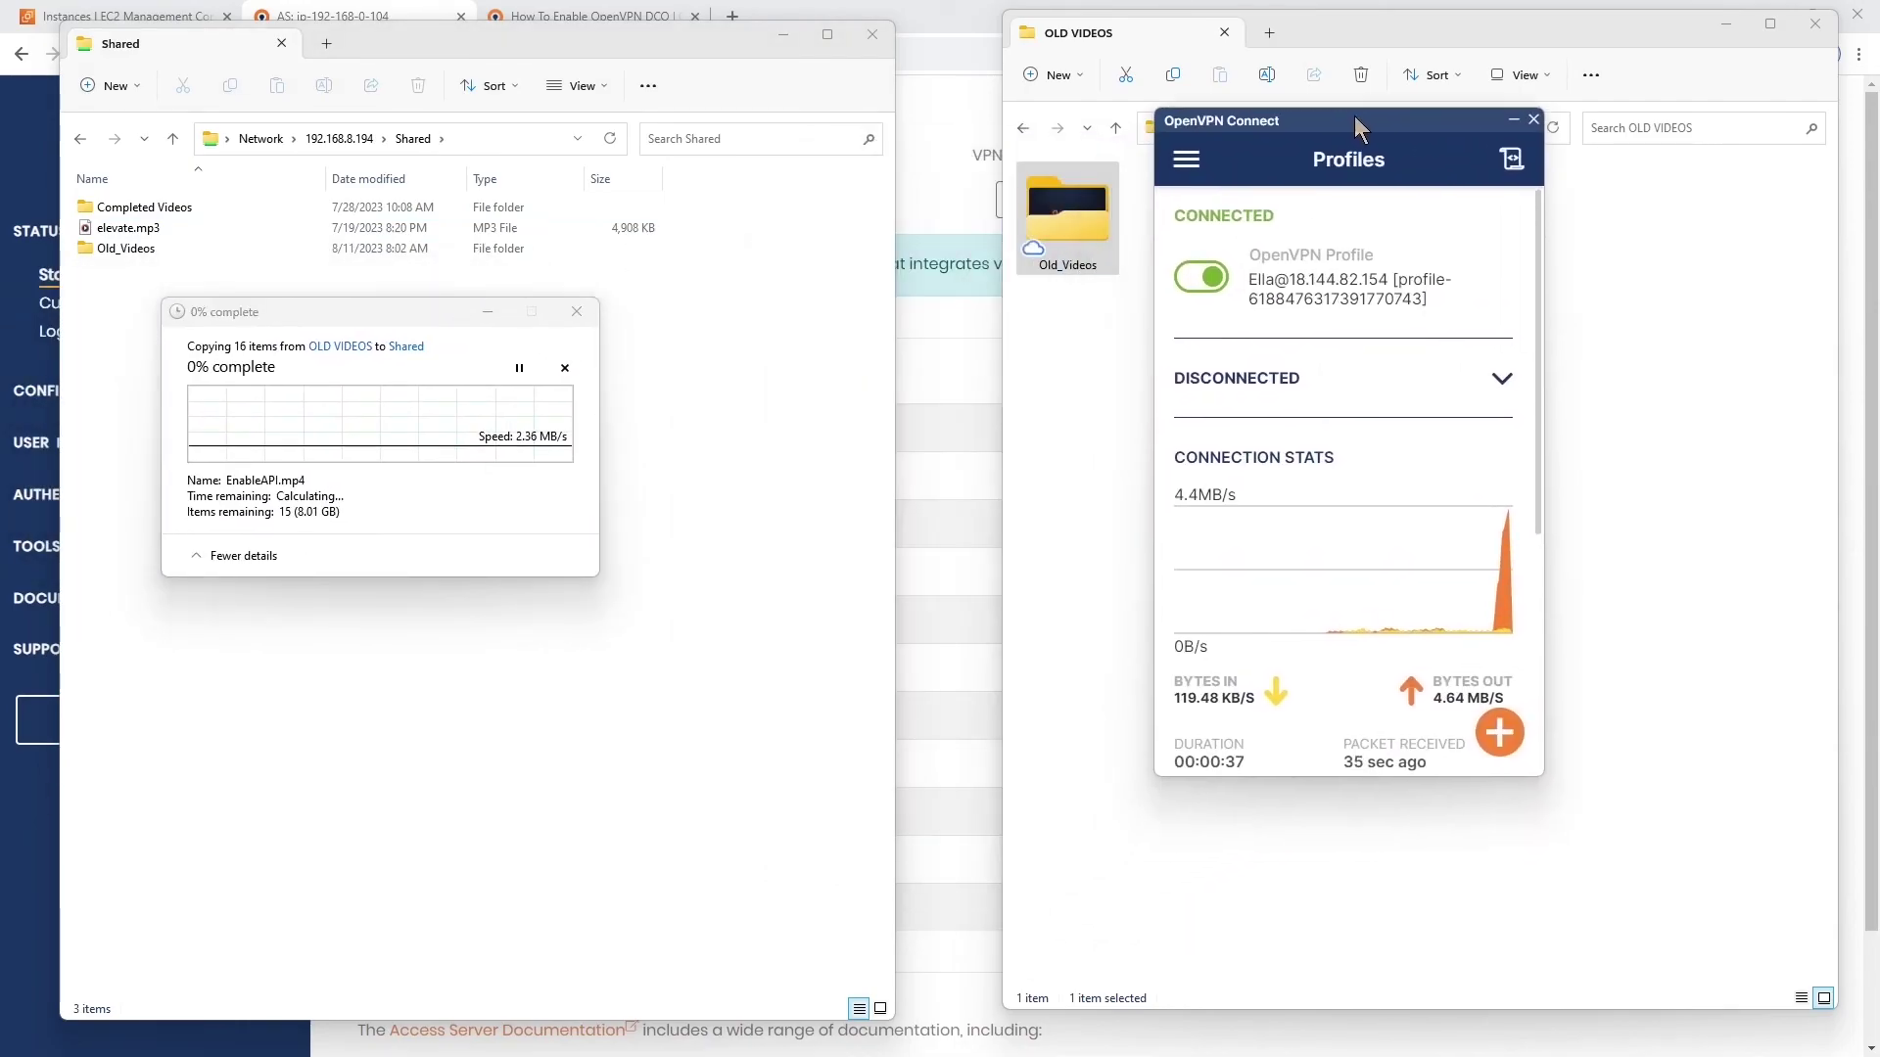
scroll(1257, 533, "down", 3)
scroll(1258, 533, "up", 1)
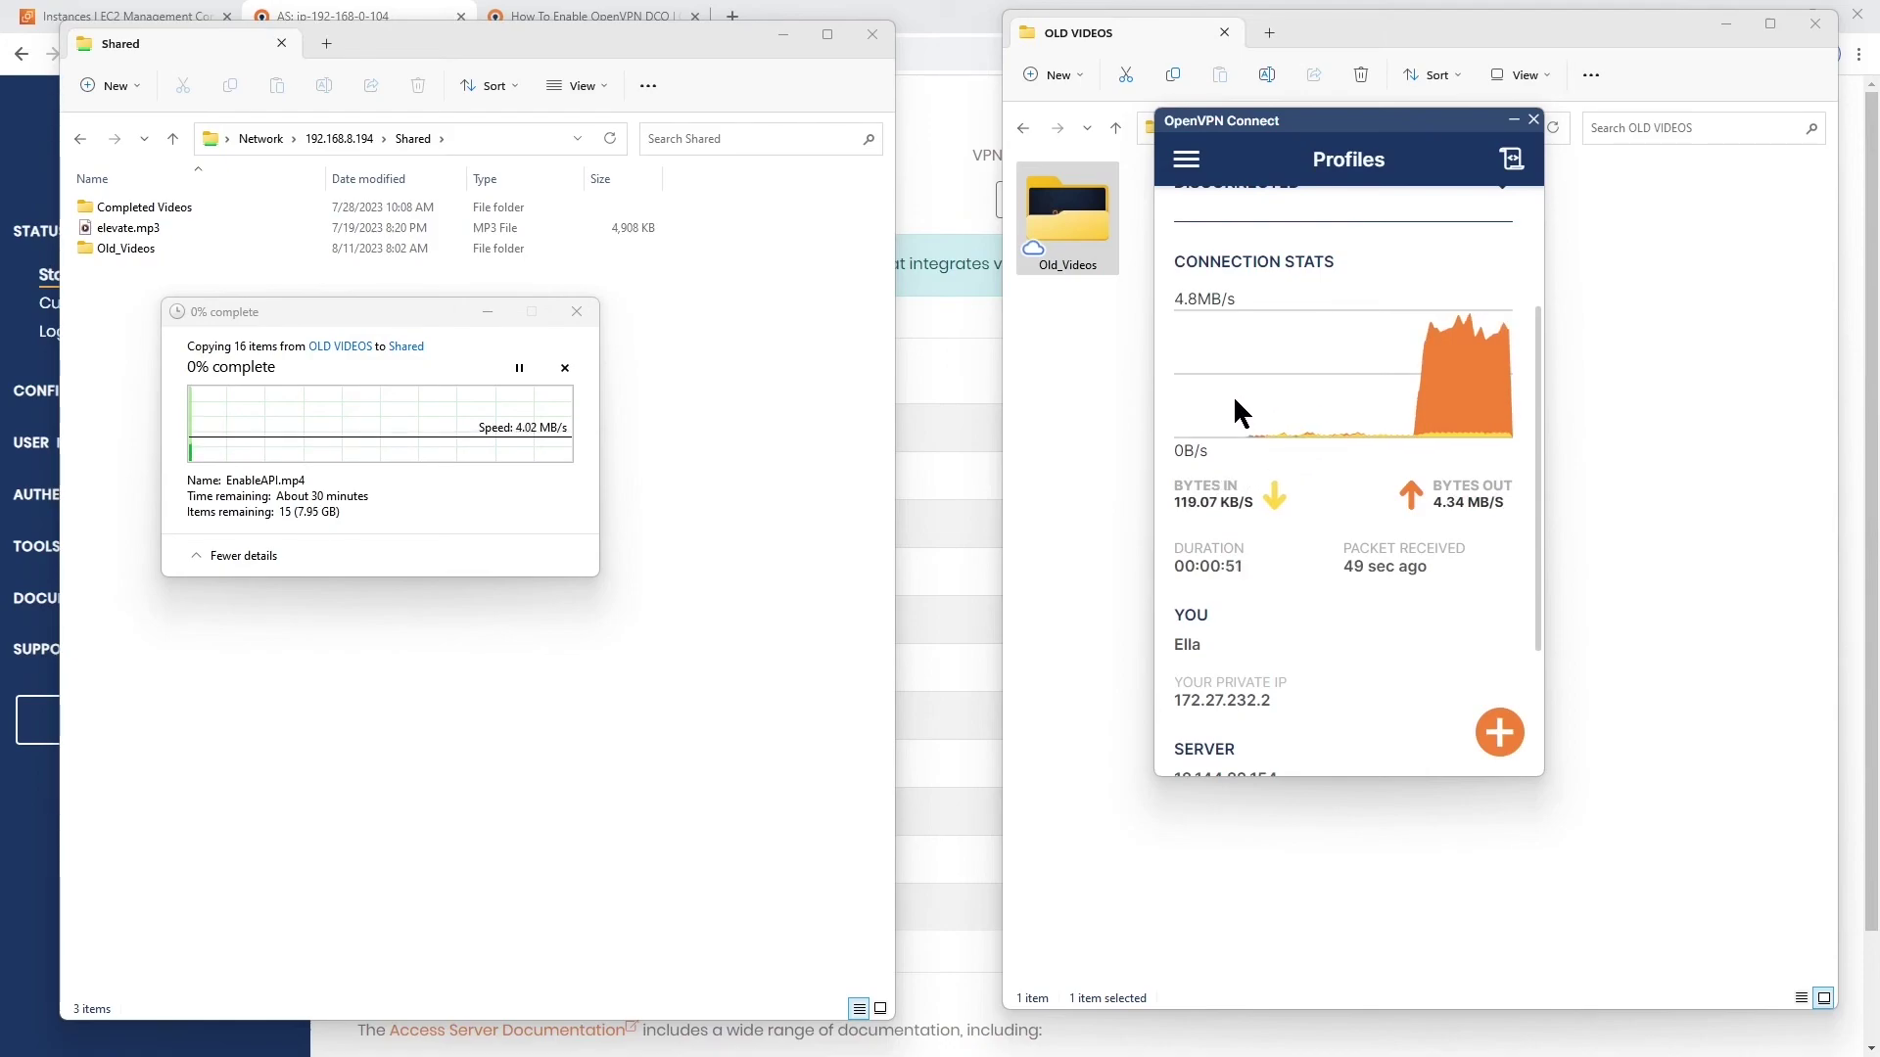
- Cancel the running copy and delete the partial Old_Videos folder from Shared
left_click(565, 369)
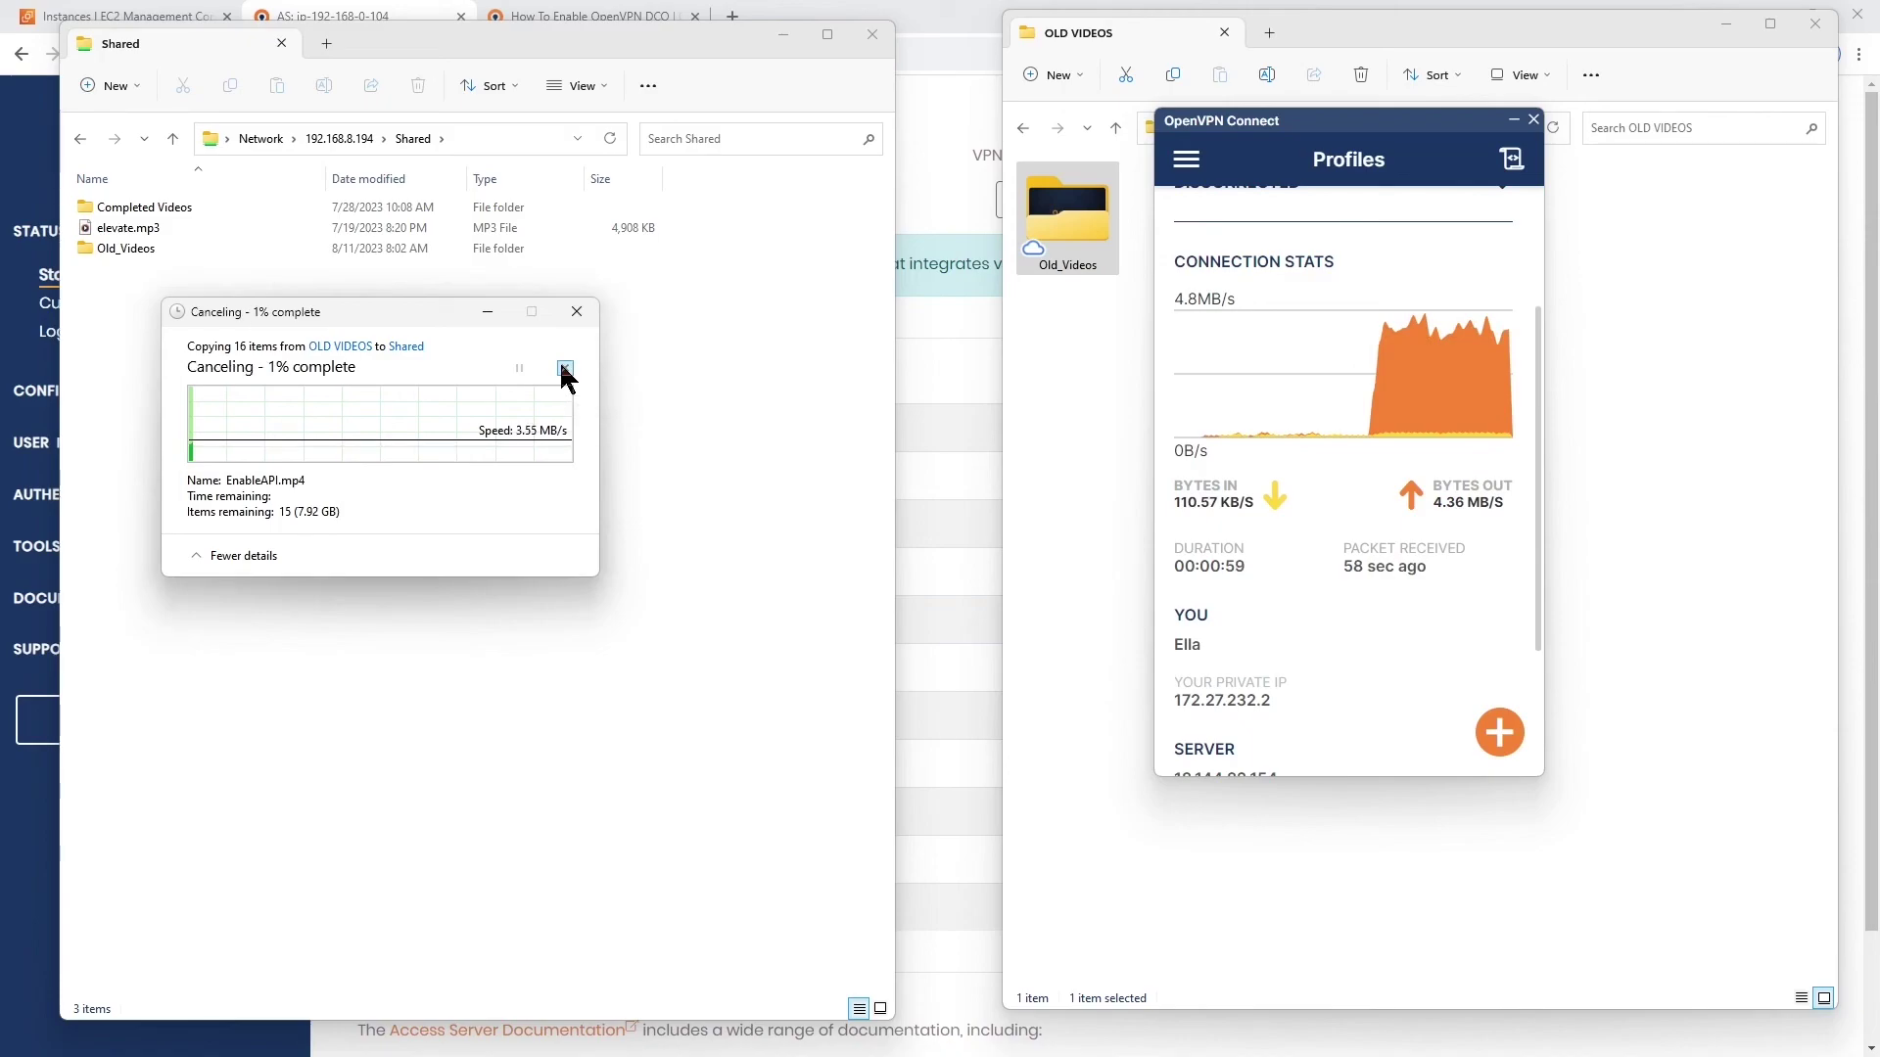
scroll(1306, 349, "up", 3)
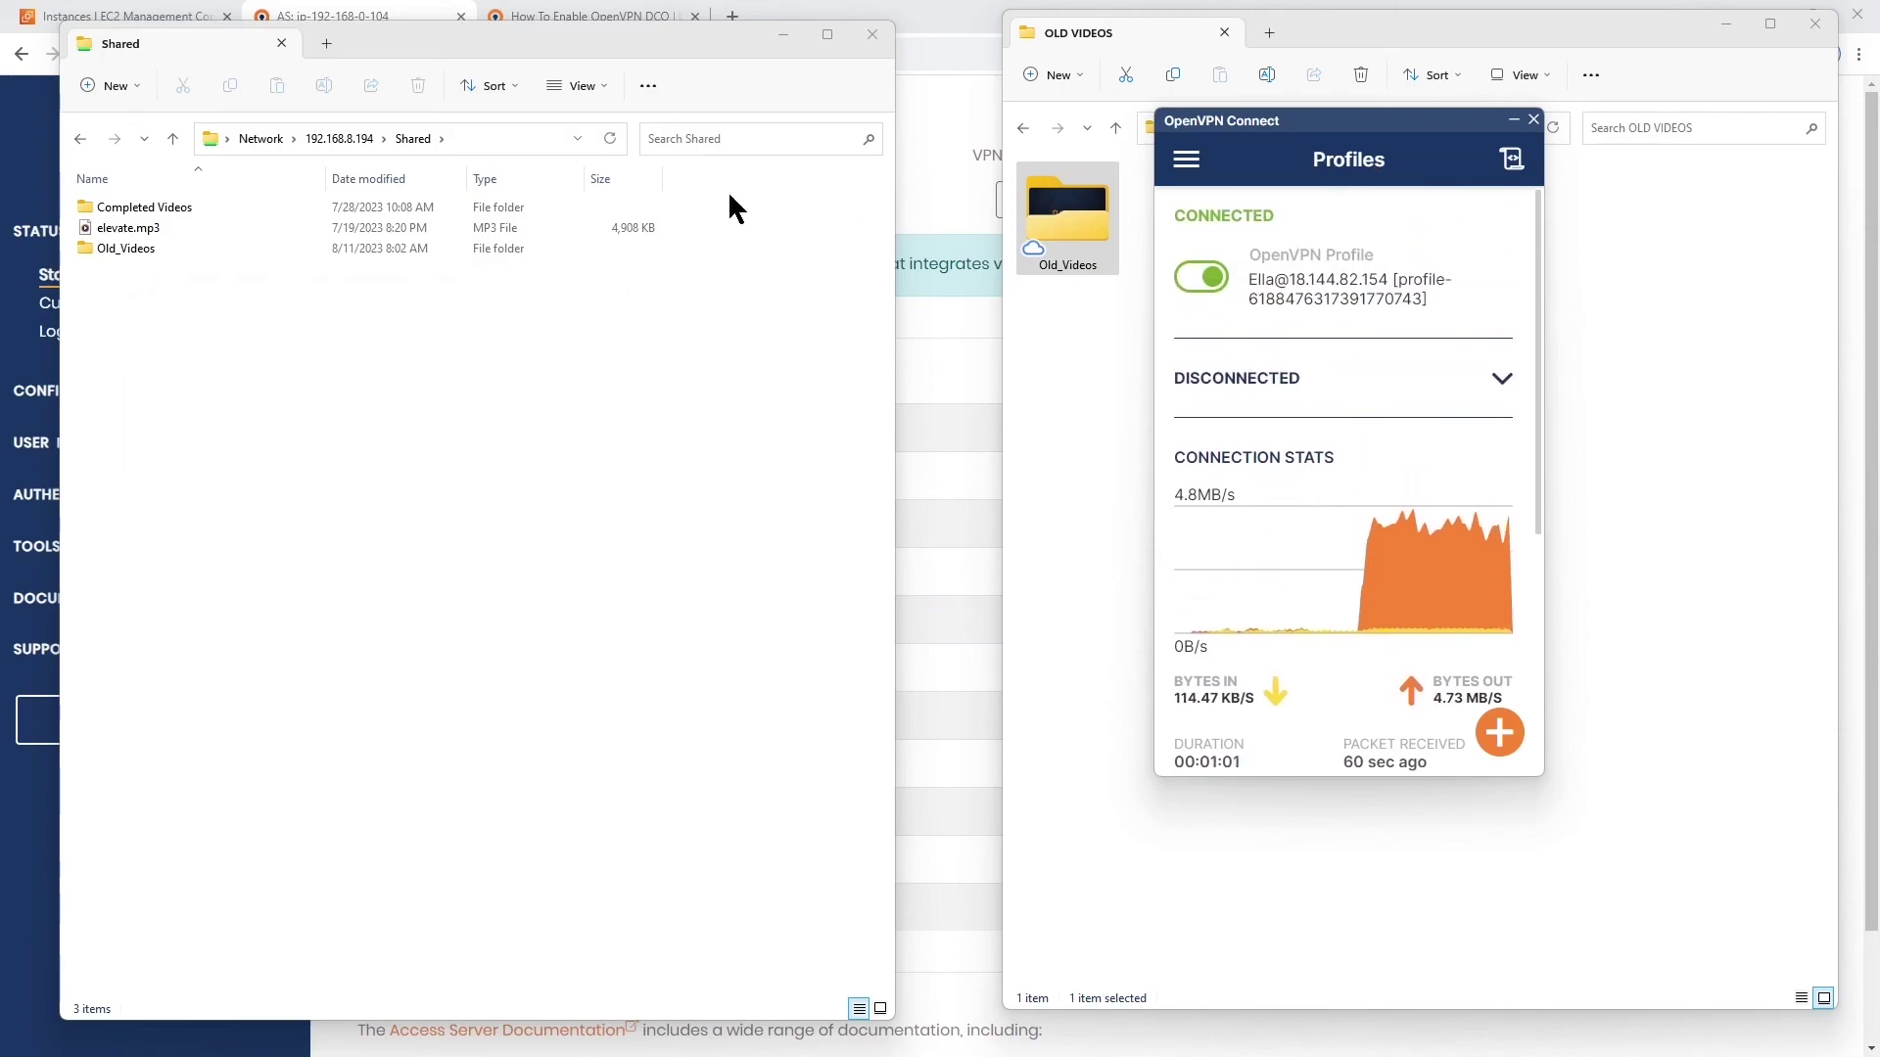
left_click(95, 250)
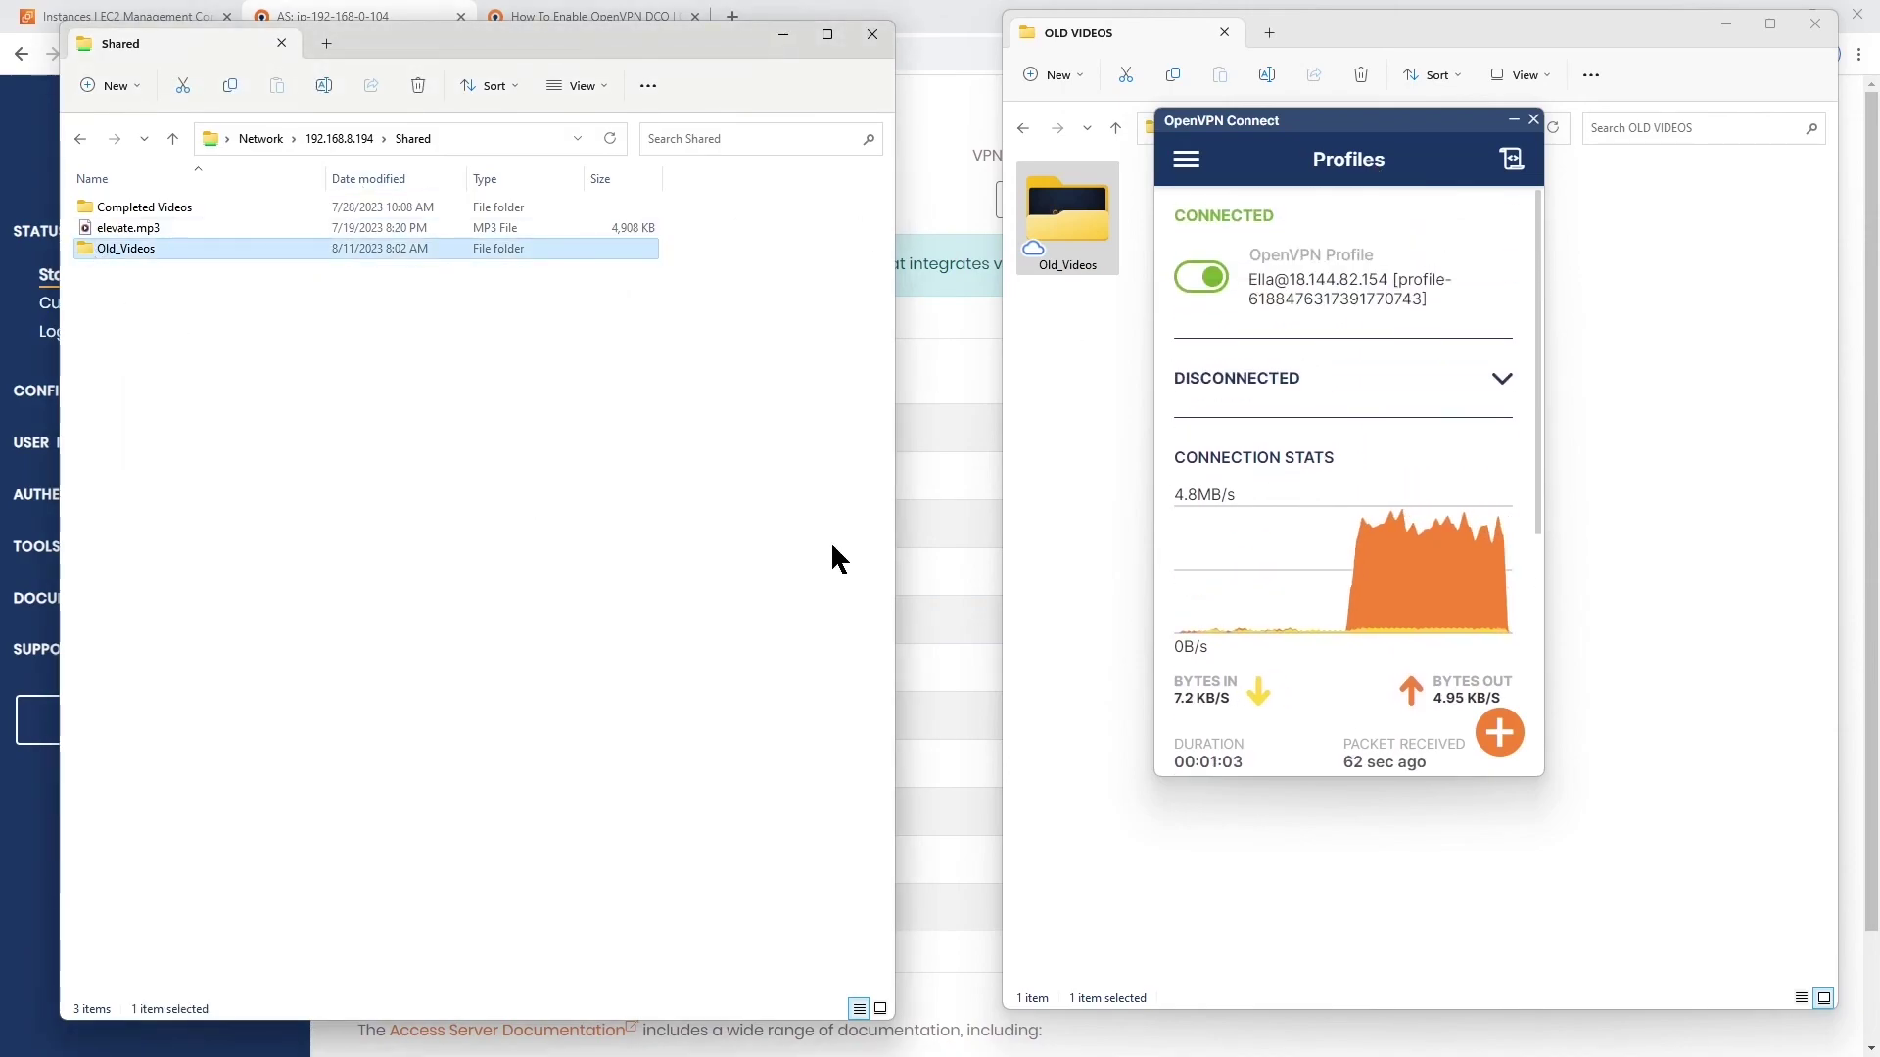
key("Delete")
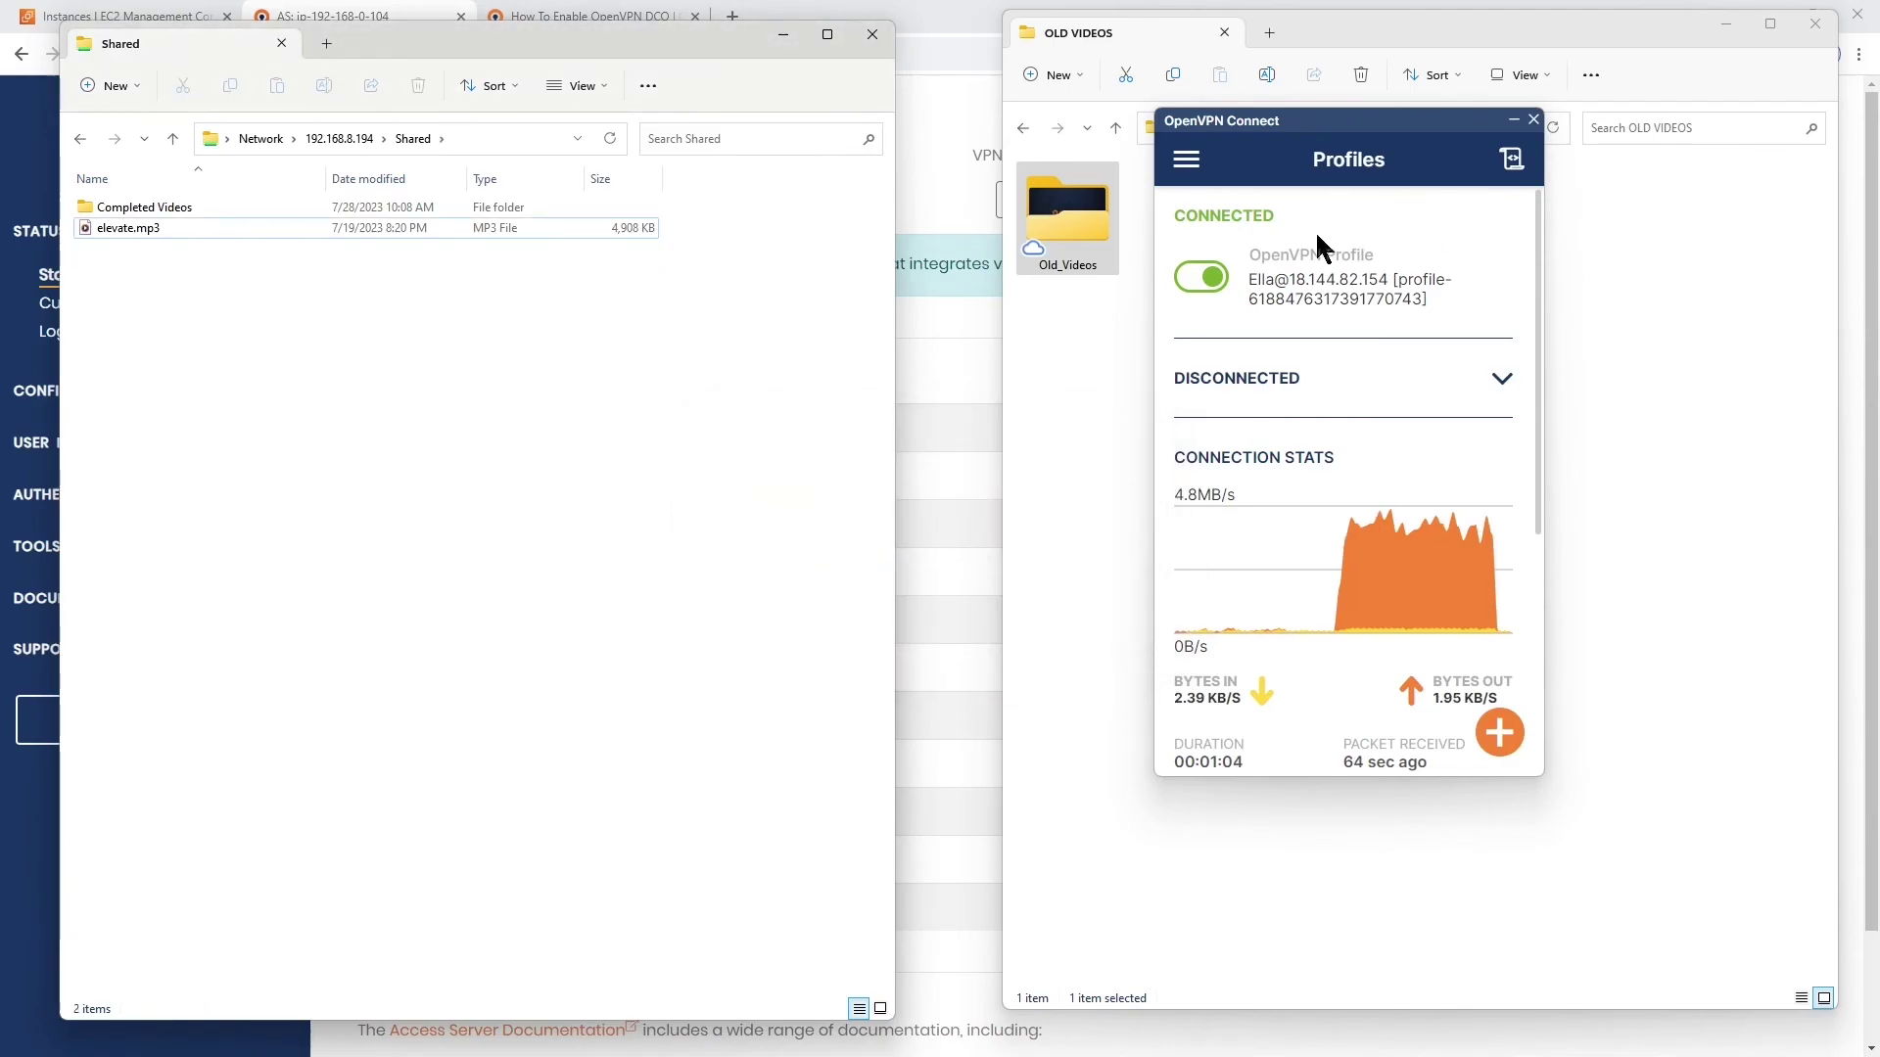
- Disconnect the 18.144.82.154 profile, minimize both folder windows, and move OpenVPN Connect aside over the Status Overview page
left_click(1196, 282)
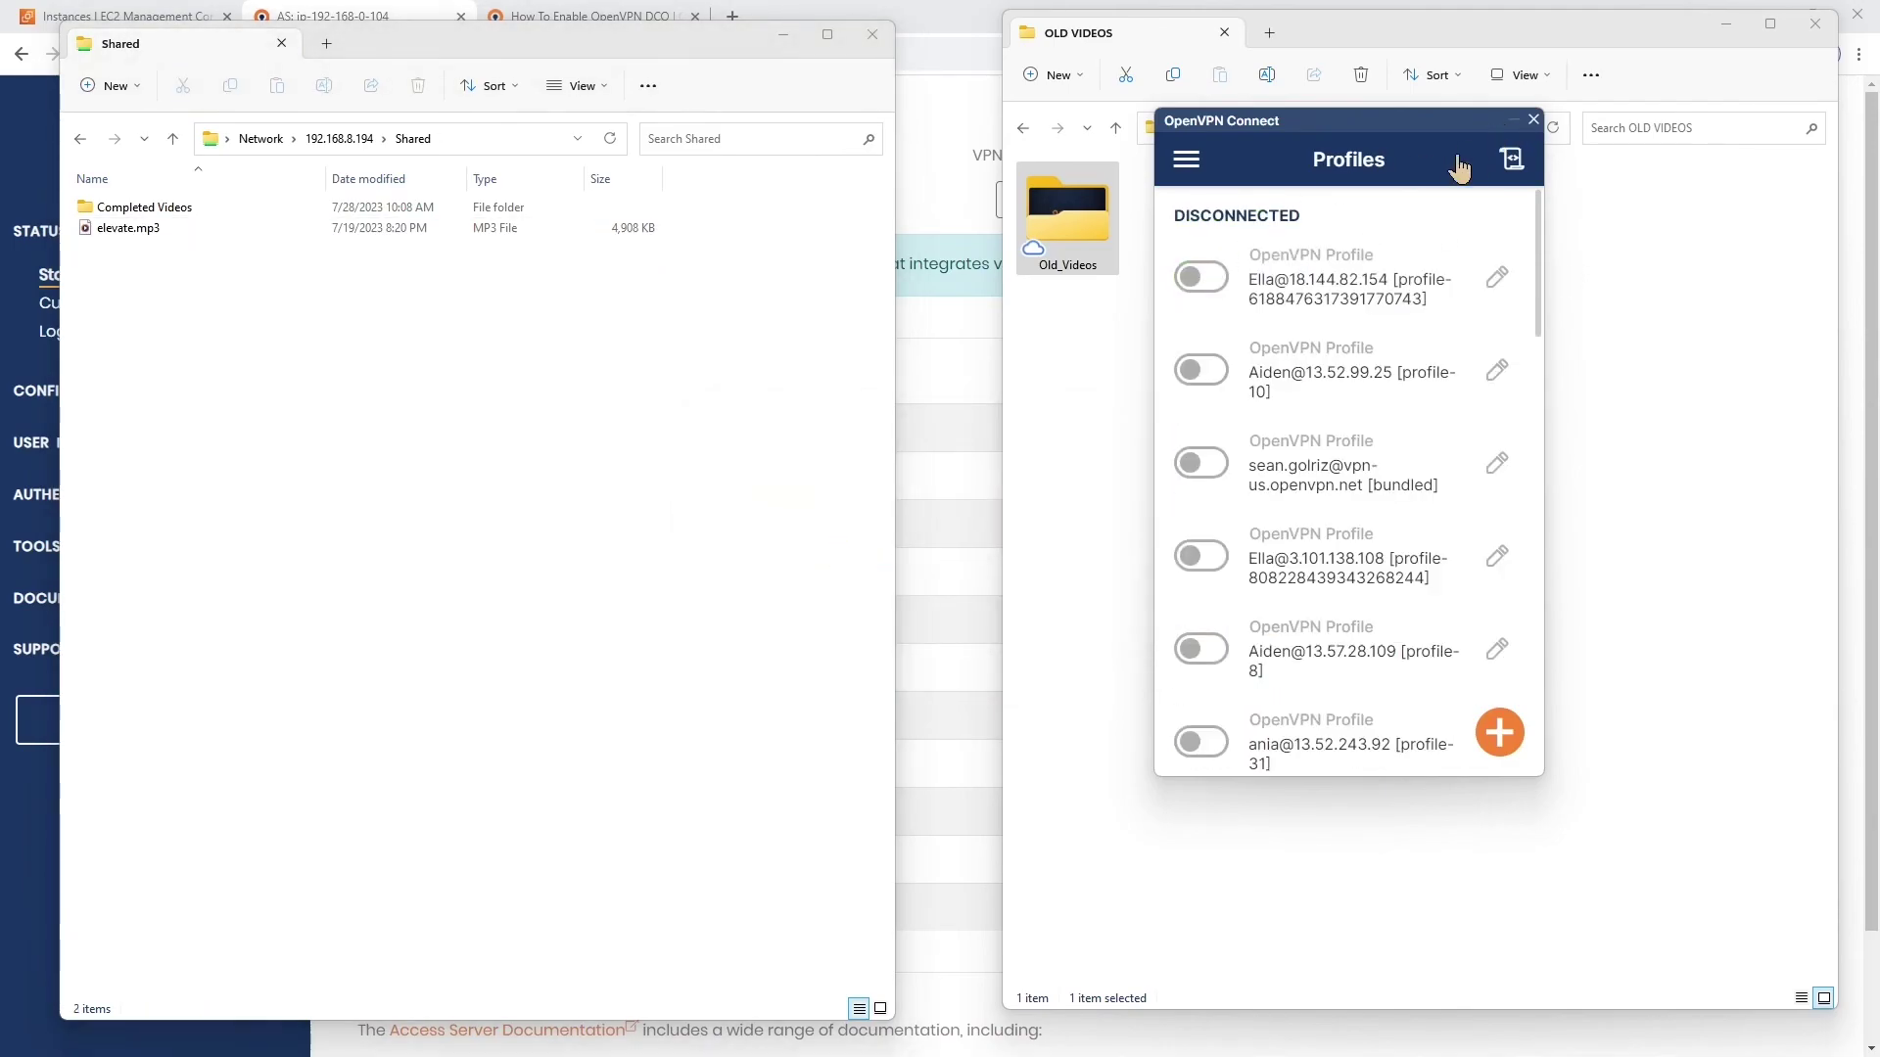
left_click(783, 35)
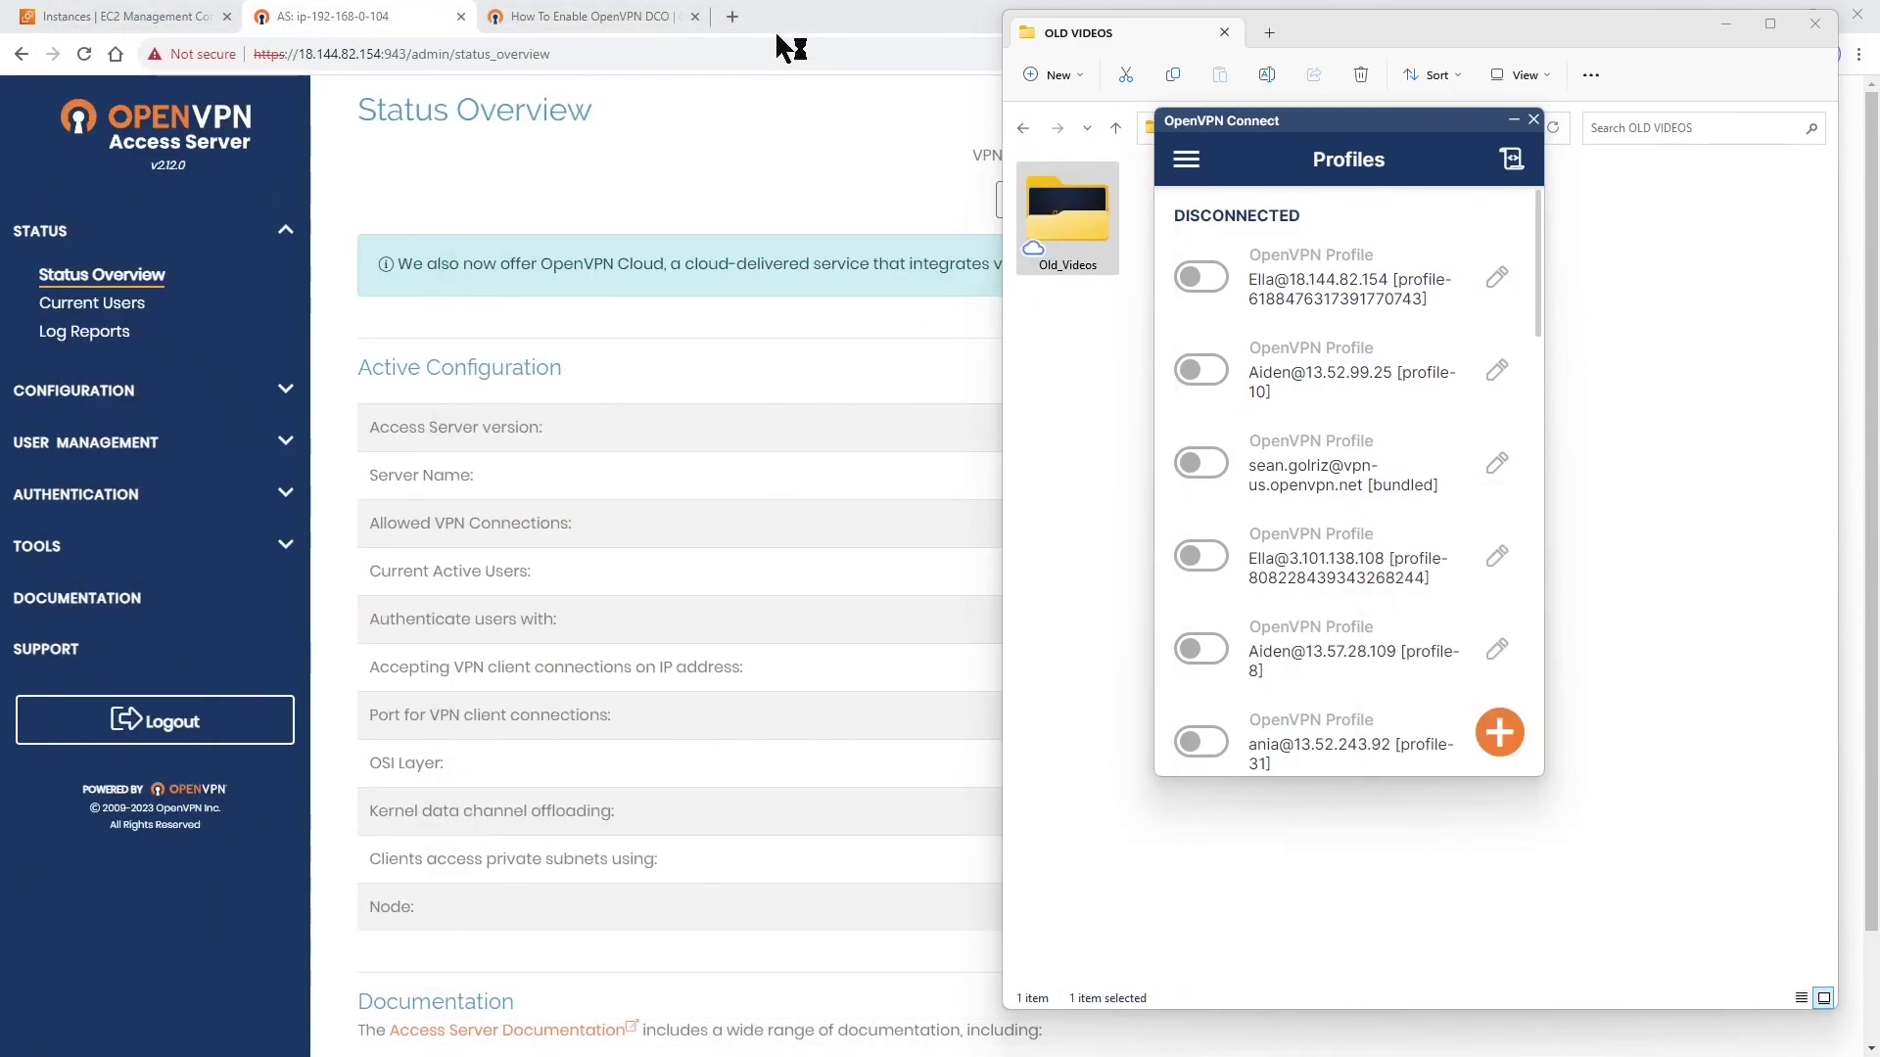
left_click(1723, 29)
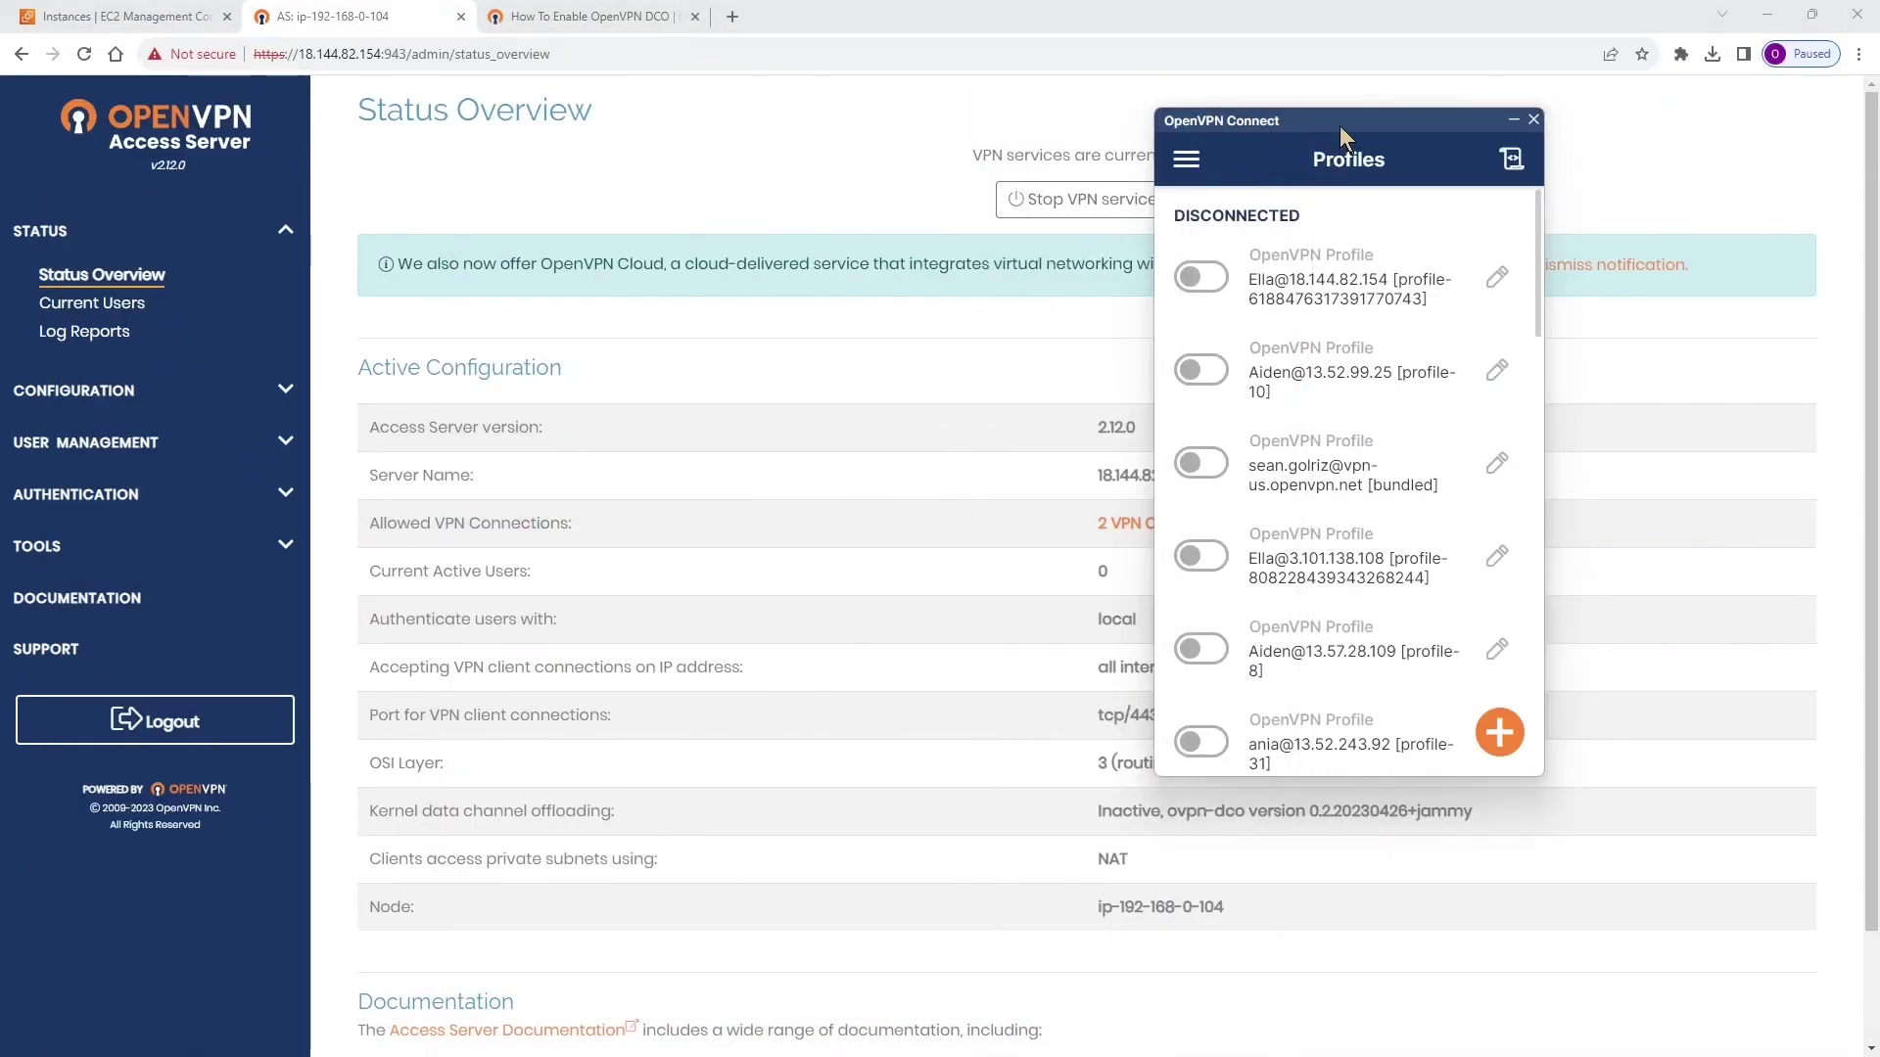
left_click_drag(1341, 125, 1419, 108)
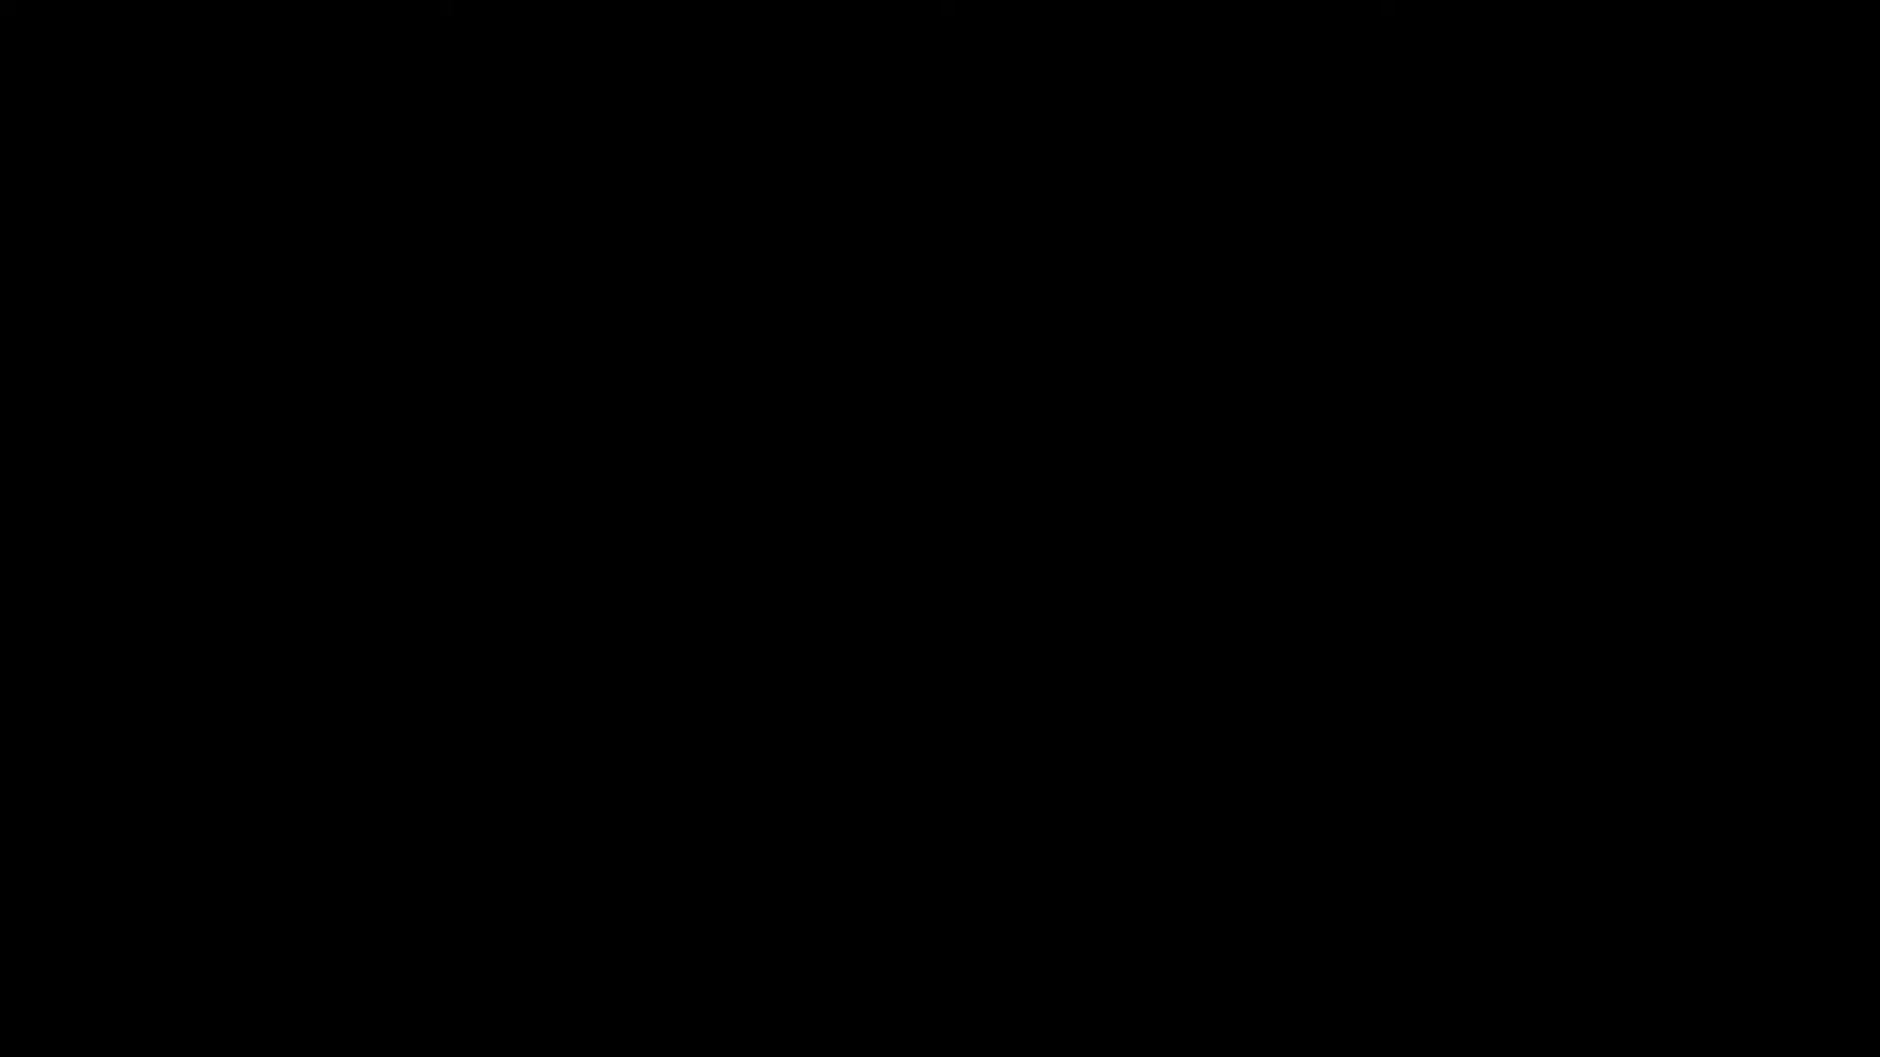